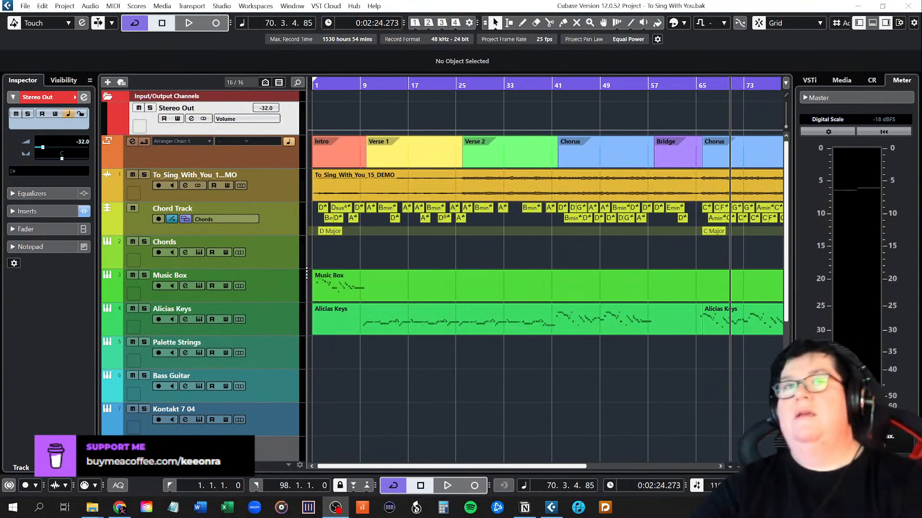
Raise the Stereo Out volume to 0.00 and start playback of the project.
drag(43, 147, 77, 150)
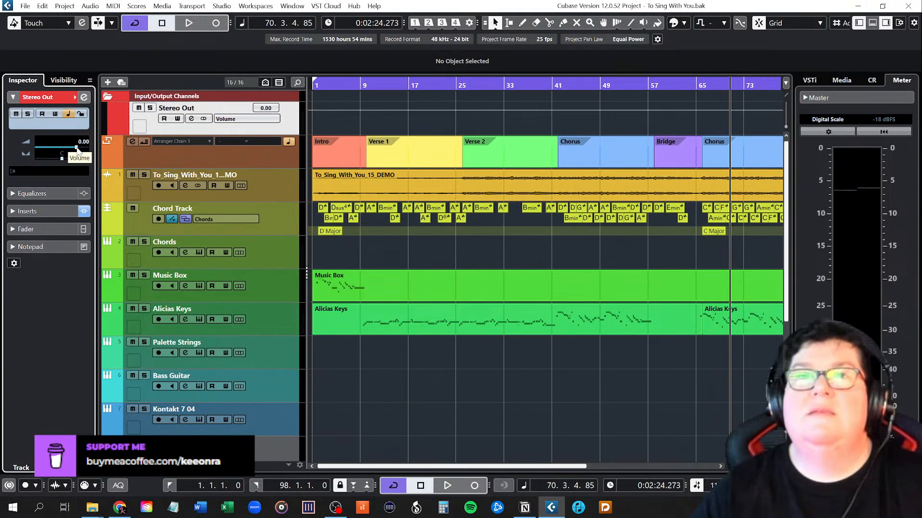
key(space)
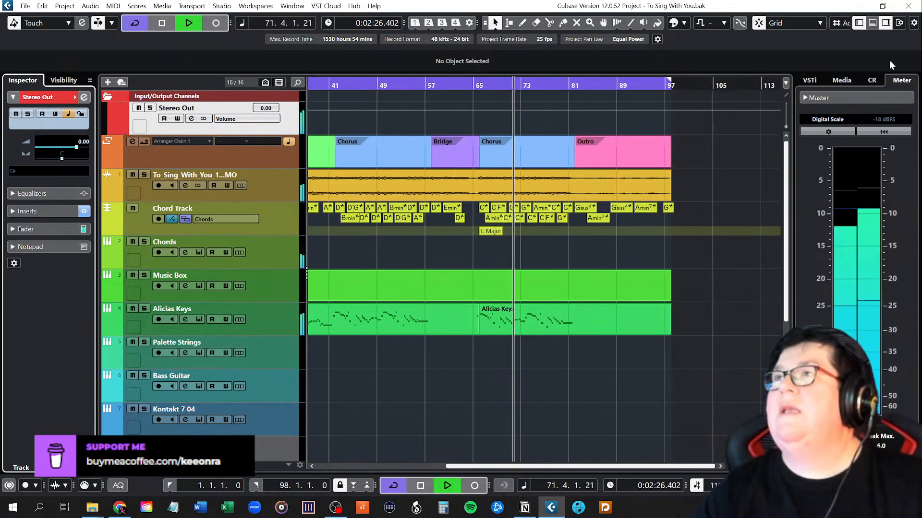
Stop playback and hide both the meter zone and the Inspector zone to enlarge the arrangement area.
click(885, 23)
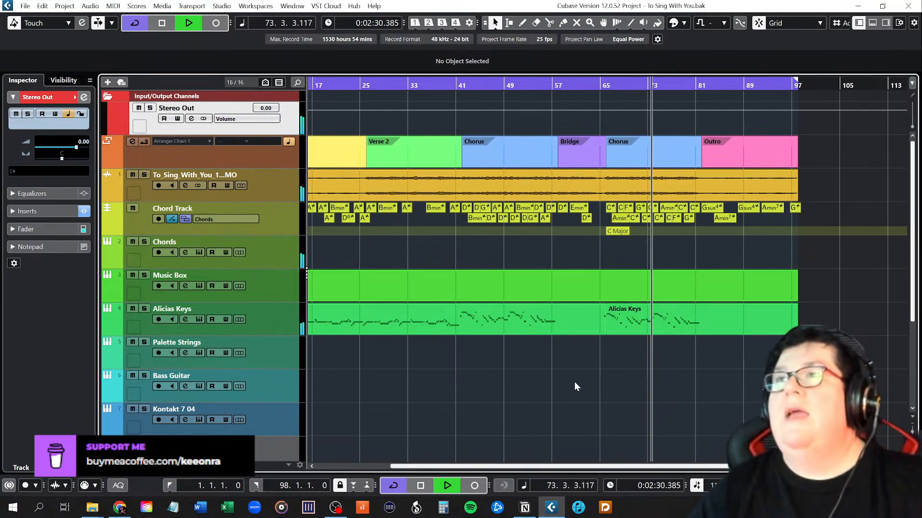
key(space)
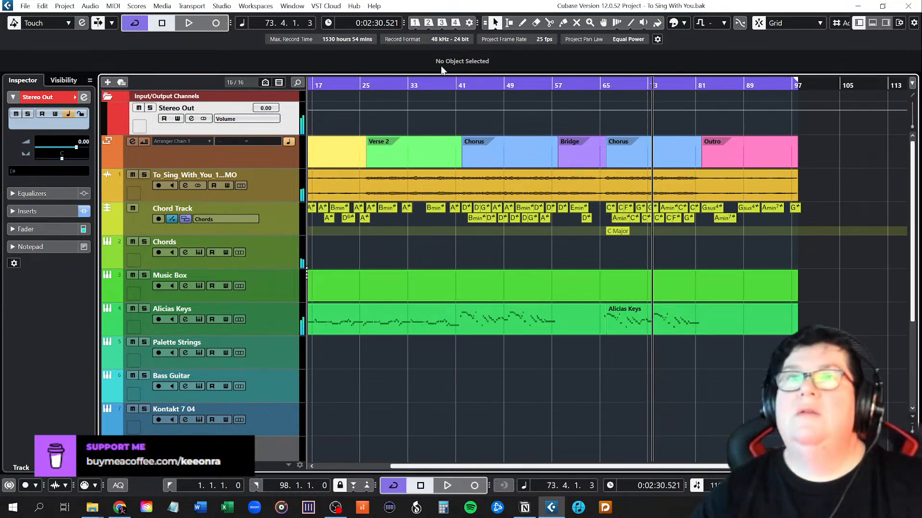
click(859, 23)
click(608, 284)
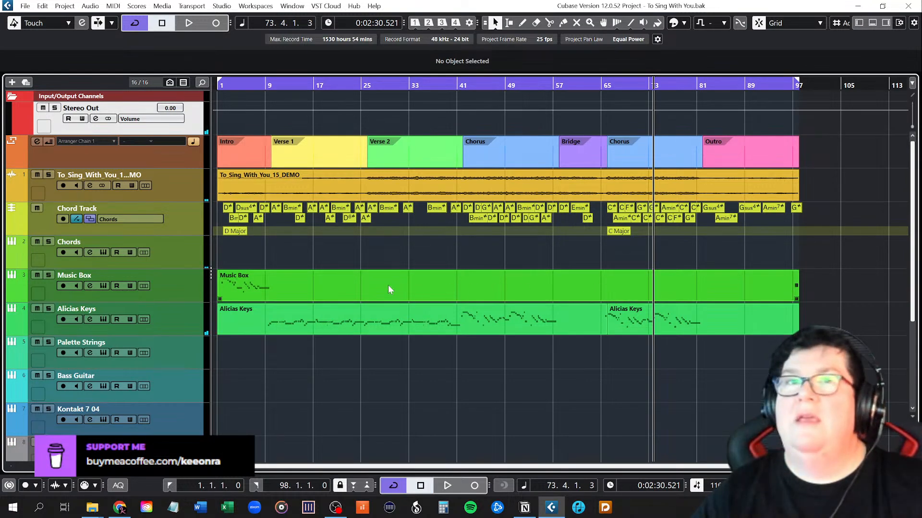
click(322, 340)
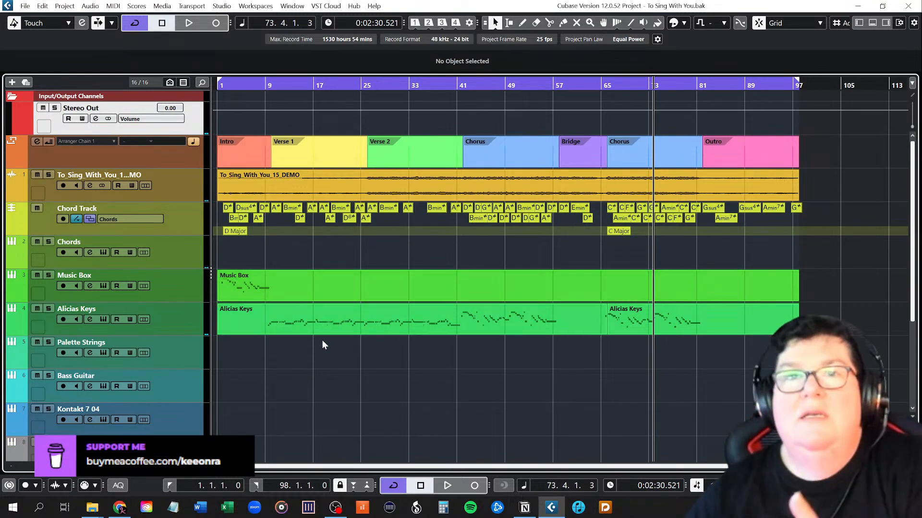
Select the Addictive Drums 2 01 track and open its instrument editor.
scroll(285, 387, down, 5)
scroll(281, 370, up, 2)
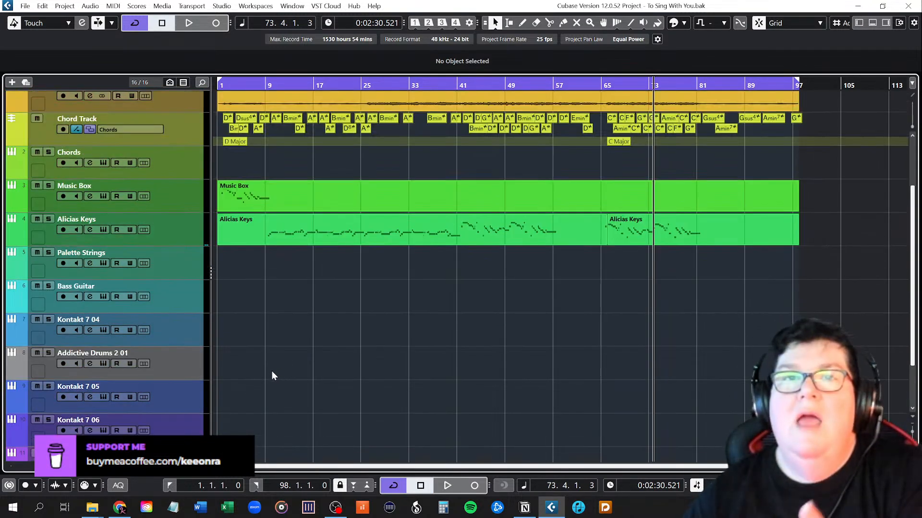
click(173, 369)
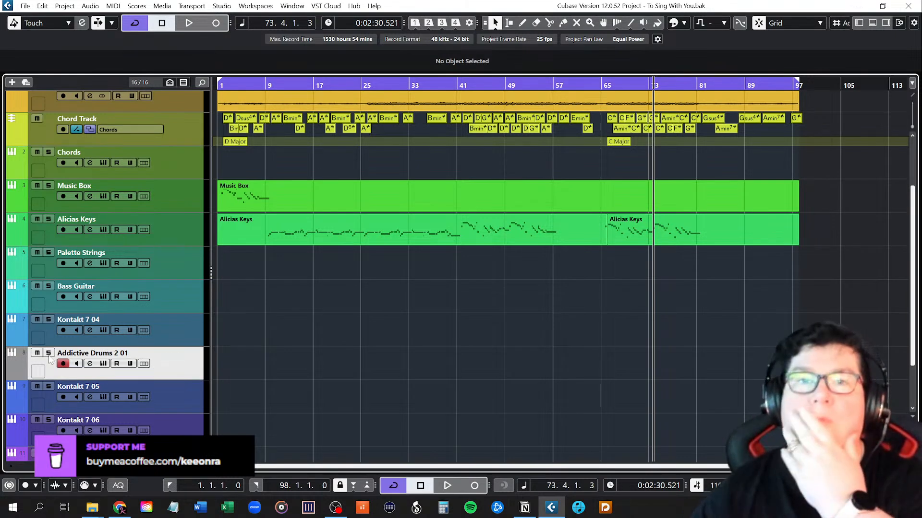
click(103, 364)
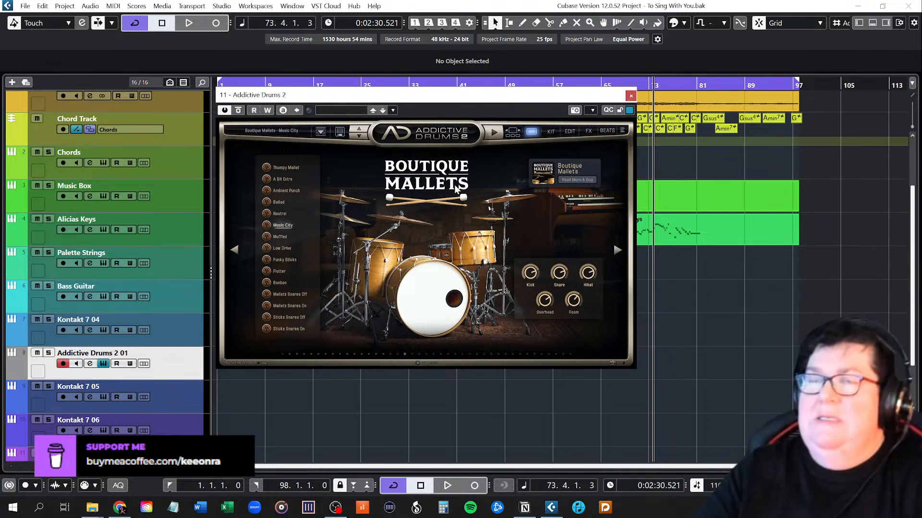
Step back from the Boutique Mallets kit to the Fairfax Vol. 1 kit in Addictive Drums 2.
click(235, 250)
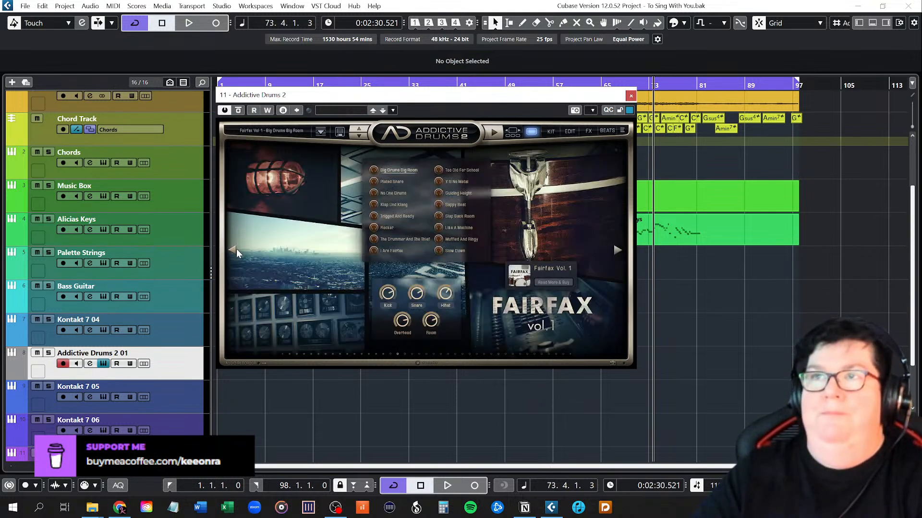
click(235, 250)
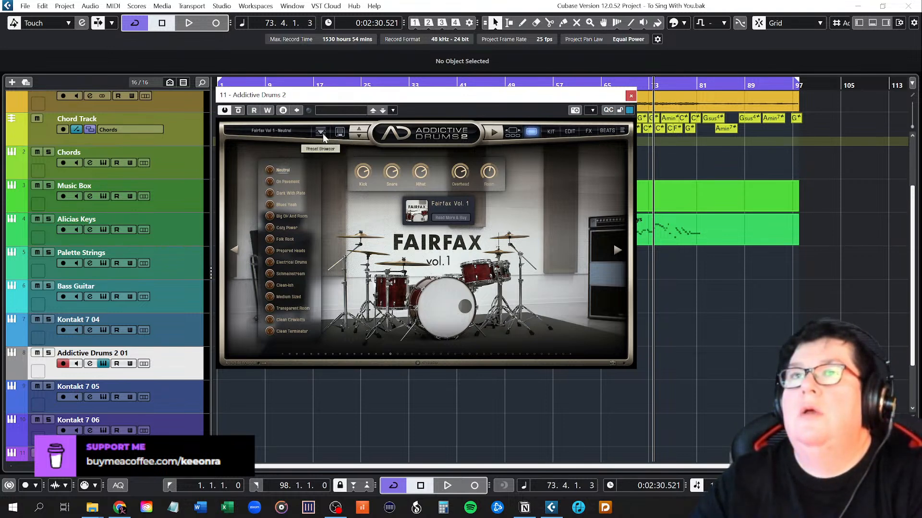
click(623, 130)
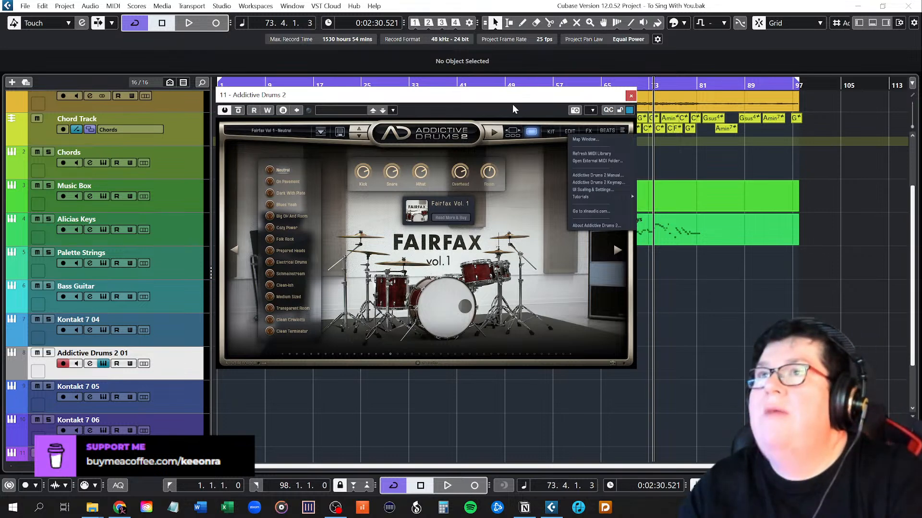
click(512, 132)
Open the Addictive Drums 2 gallery, switch it to the view of all ADpaks, and look through the available kit pages.
click(511, 133)
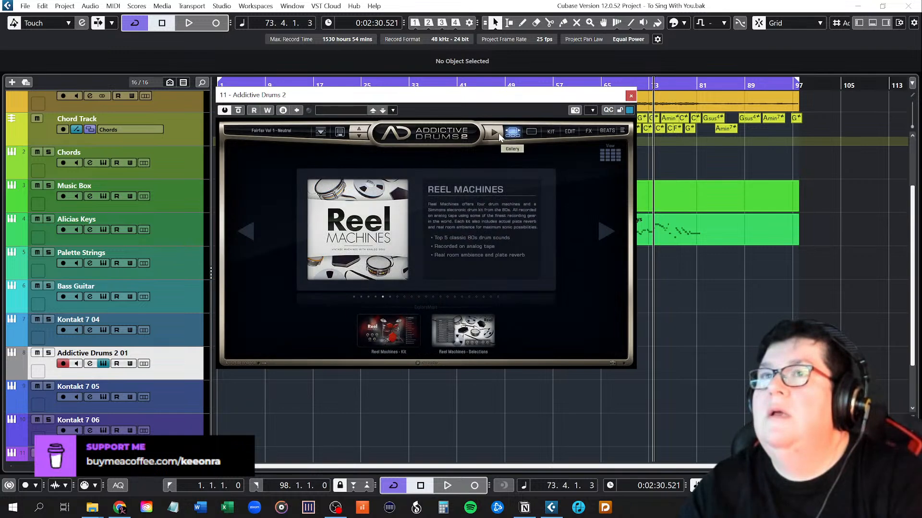
click(606, 229)
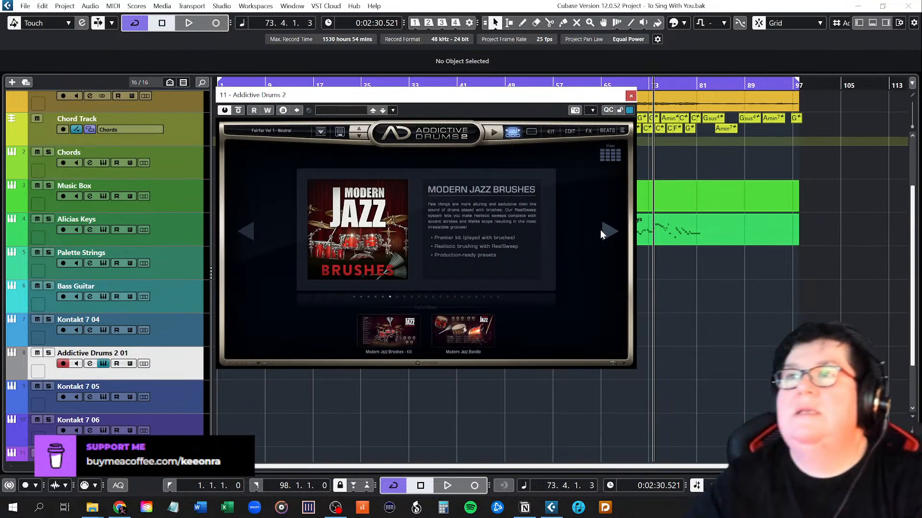
click(600, 229)
click(610, 154)
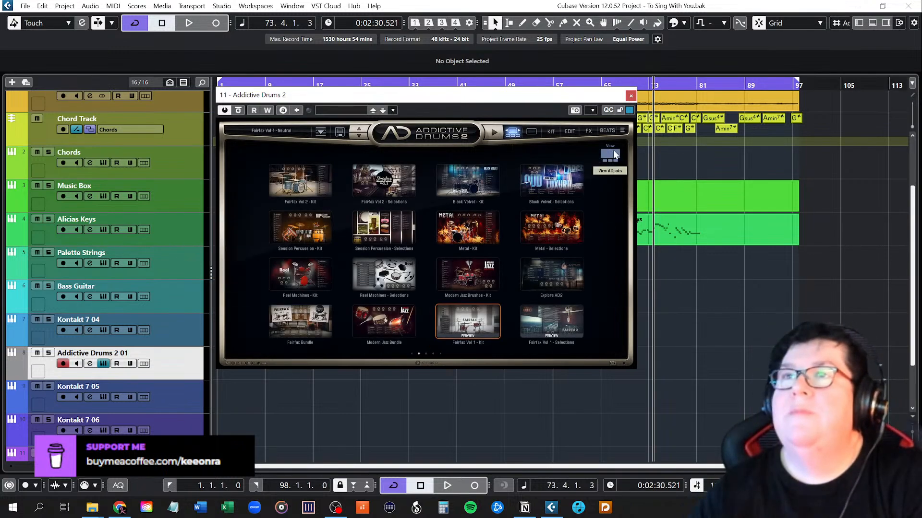
click(595, 235)
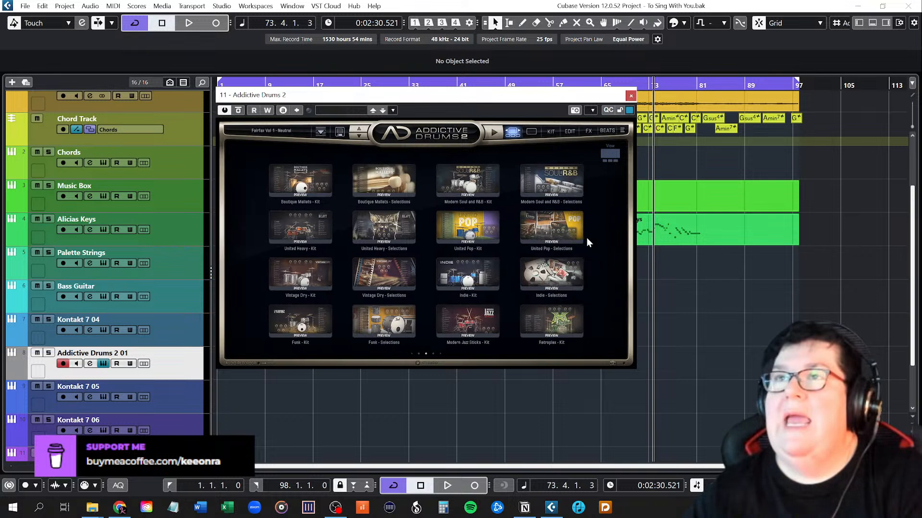
click(587, 237)
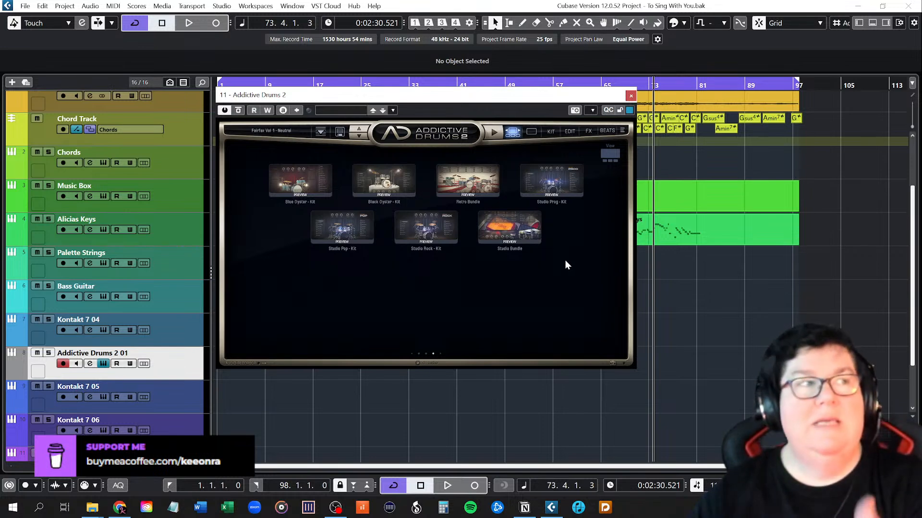
scroll(566, 260, up, 2)
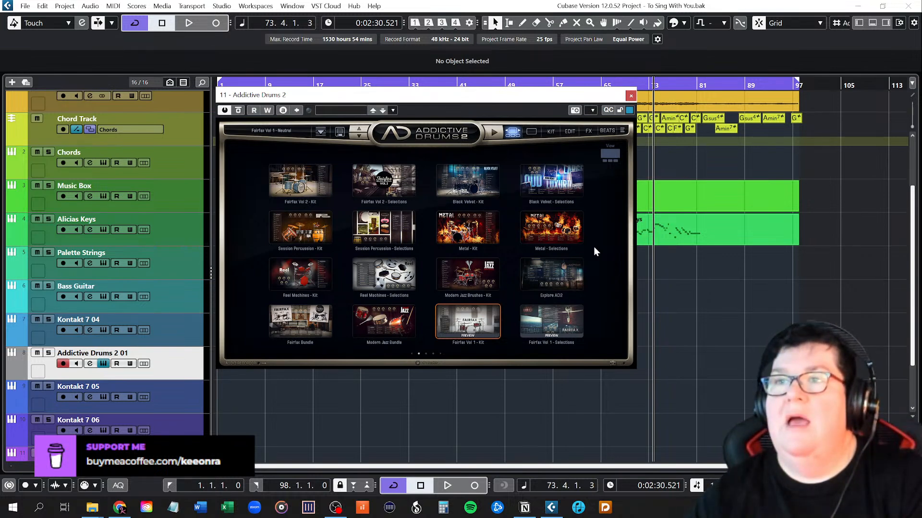
scroll(594, 247, down, 2)
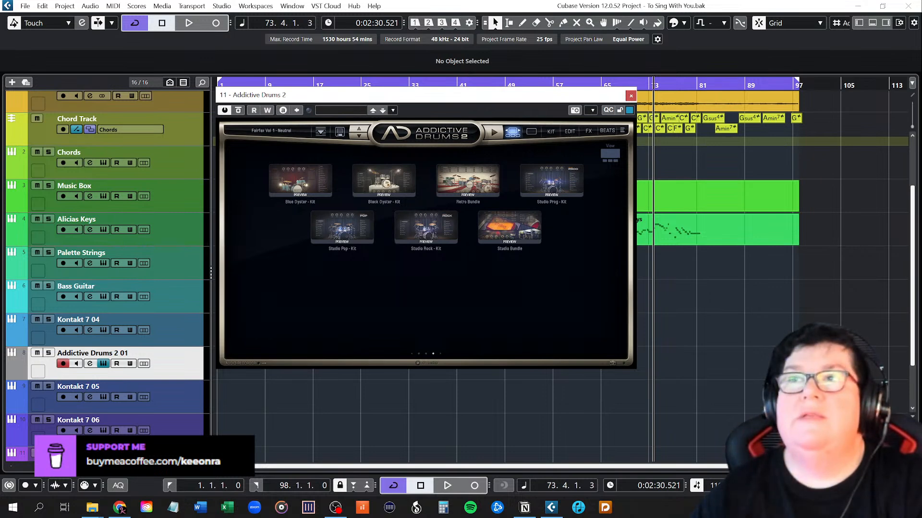
Bring the Addictive Drums 2 instrument window back up from its track.
key(alt+Tab)
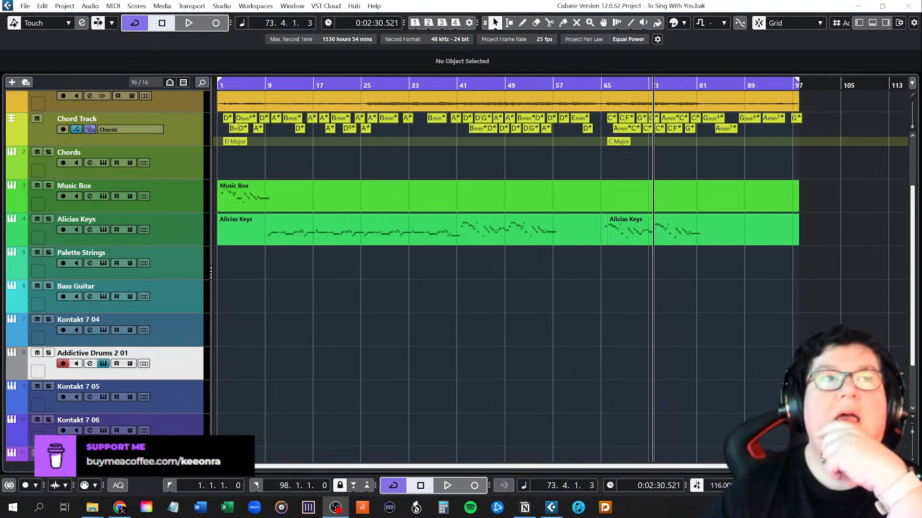
click(103, 364)
click(103, 363)
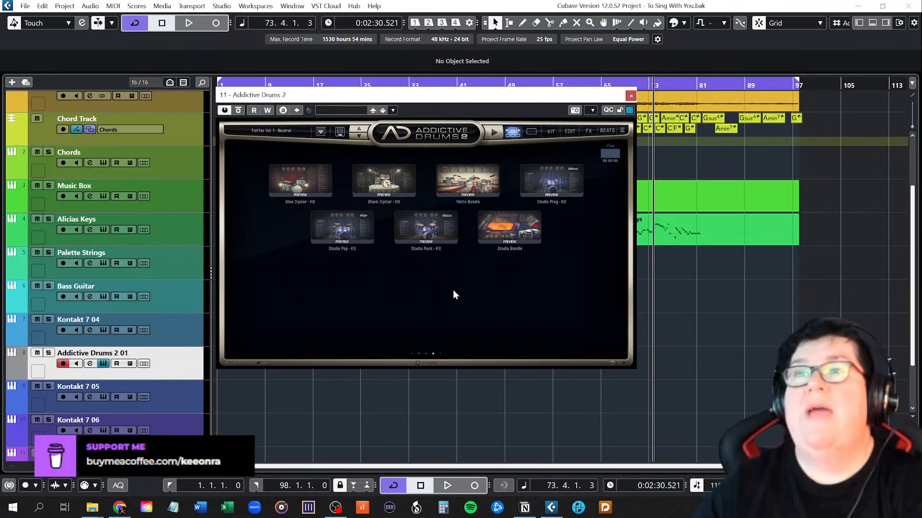
Return to the Explore view and browse forward through the kits from Fairfax Vol. 1 past Modern Jazz Sticks.
click(531, 131)
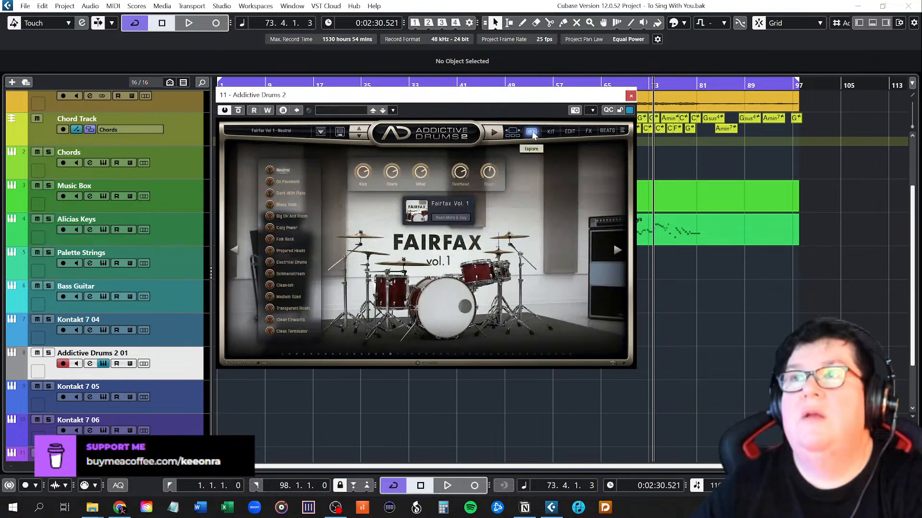
click(618, 250)
click(617, 250)
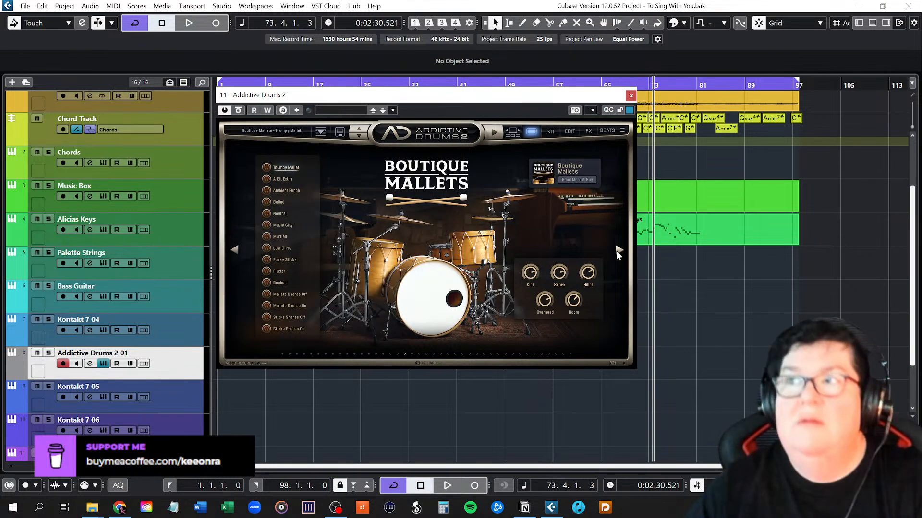
click(618, 251)
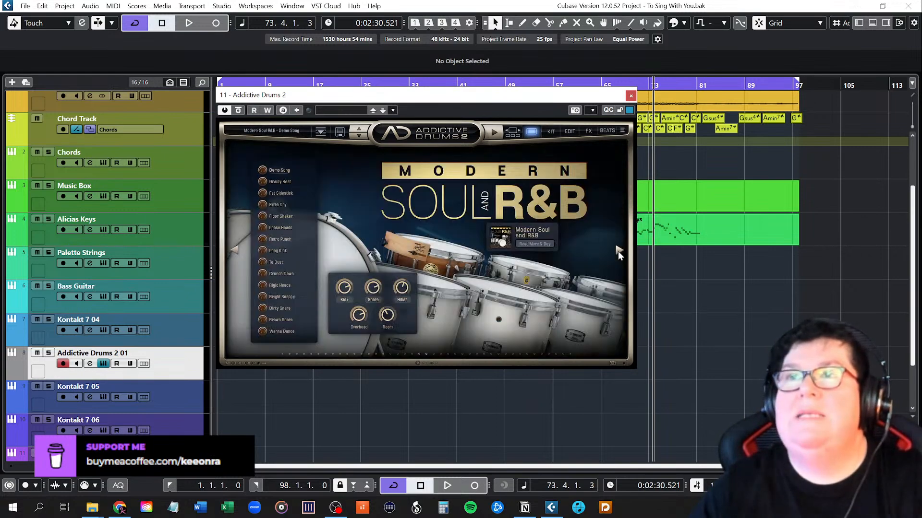
click(617, 252)
click(618, 251)
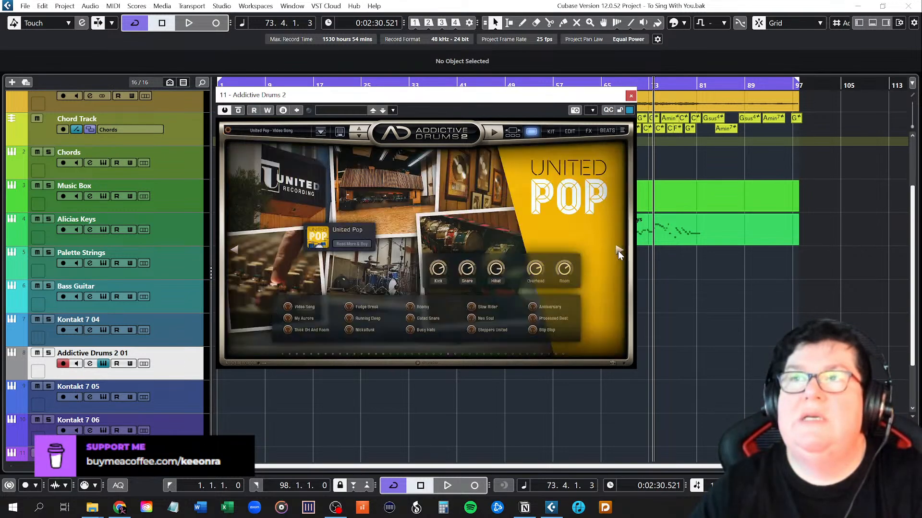
click(618, 250)
click(618, 249)
click(617, 249)
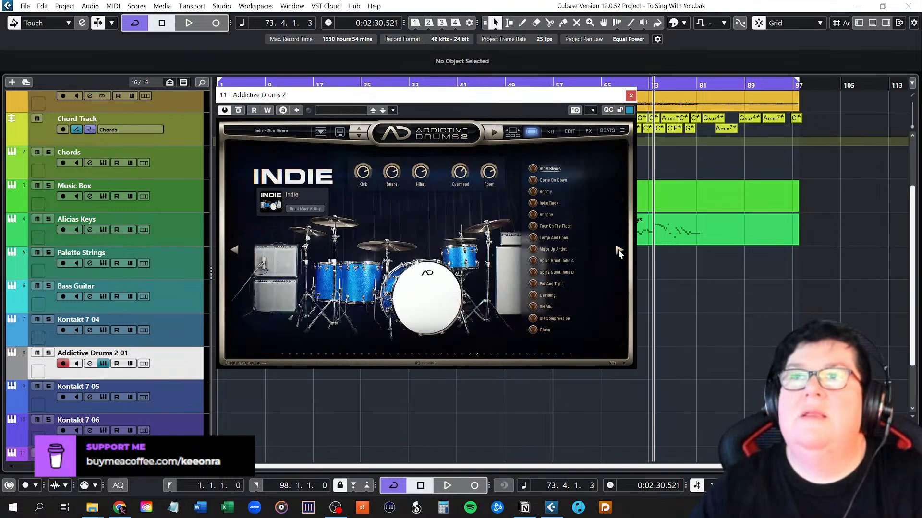
click(617, 249)
click(618, 249)
click(618, 249)
click(618, 249)
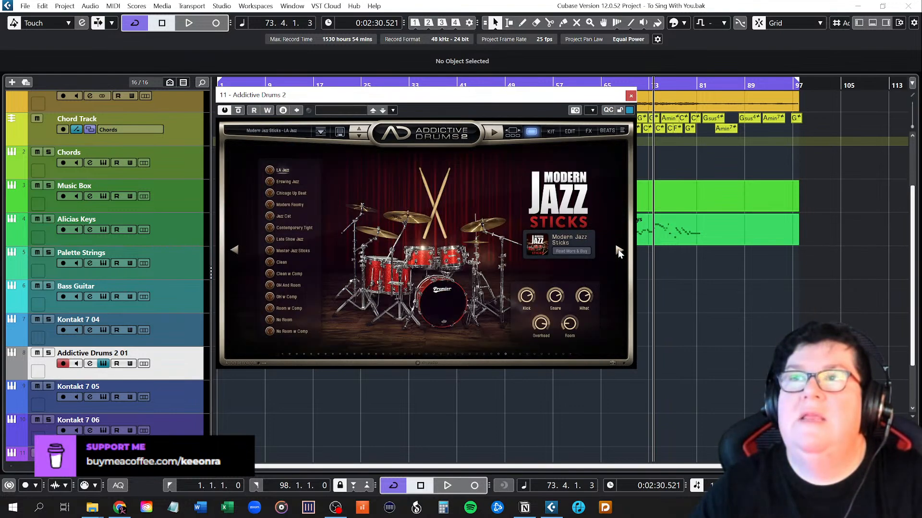
click(618, 249)
Go back to the Funk kit and audition its Down Stroke preset.
click(235, 249)
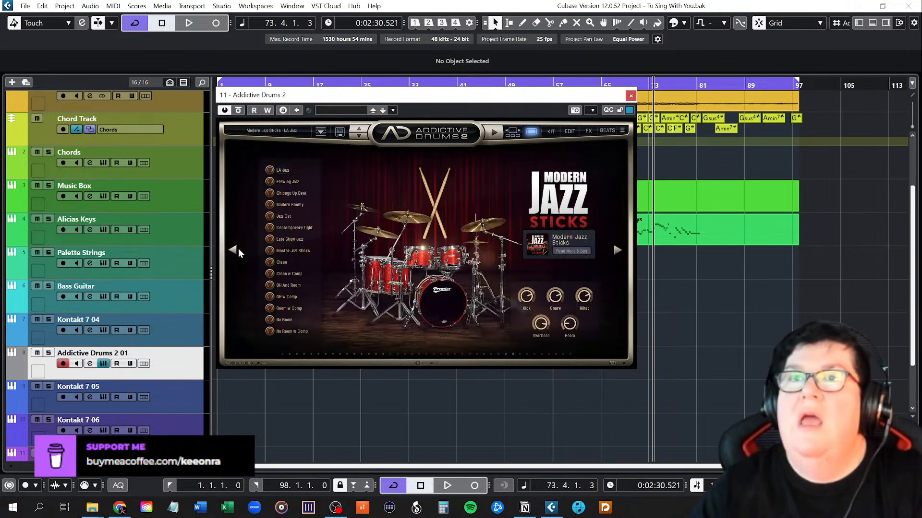
click(233, 250)
click(233, 250)
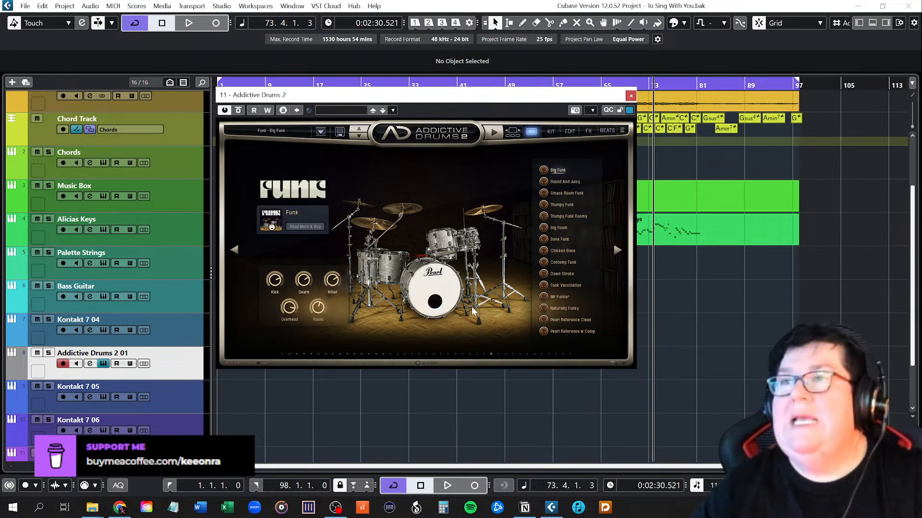
click(542, 273)
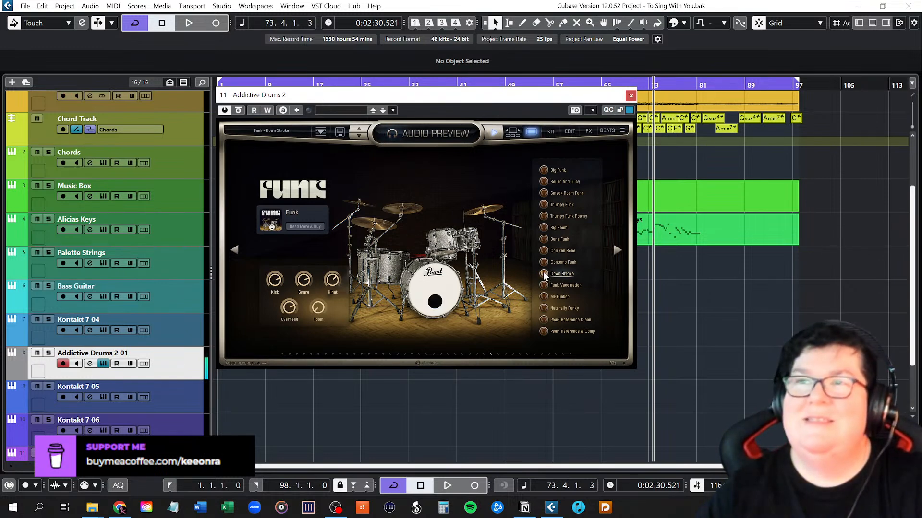
Browse the remaining kits after Funk, through Blue Oyster and the Retro Bundle to the Studio Bundle.
click(618, 251)
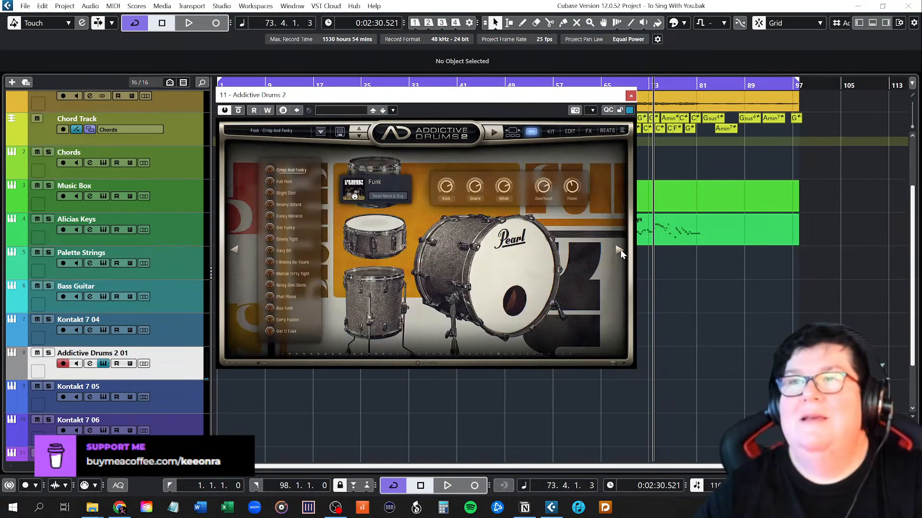
click(619, 250)
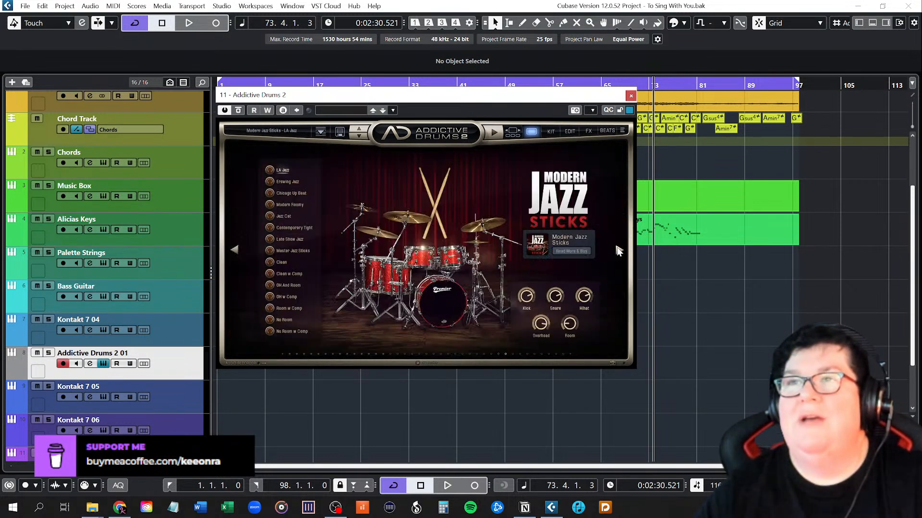
click(619, 250)
click(618, 250)
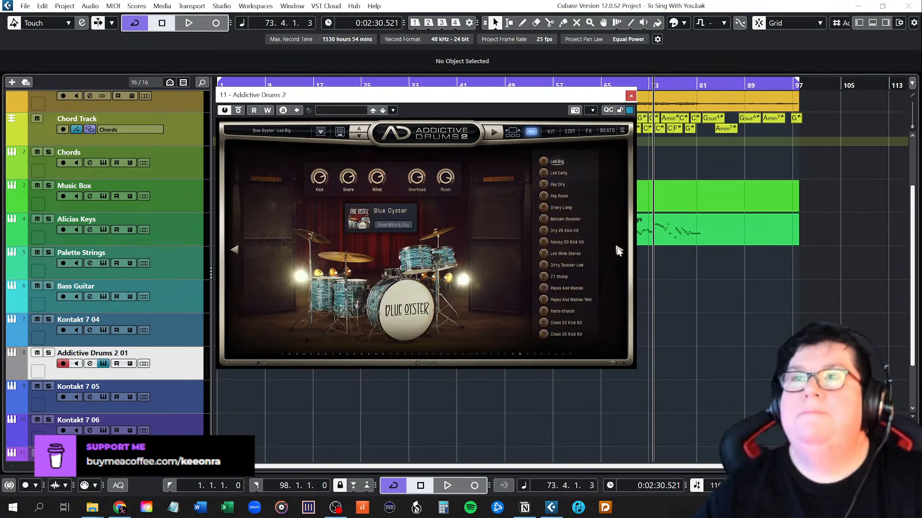
click(618, 250)
click(619, 250)
click(618, 250)
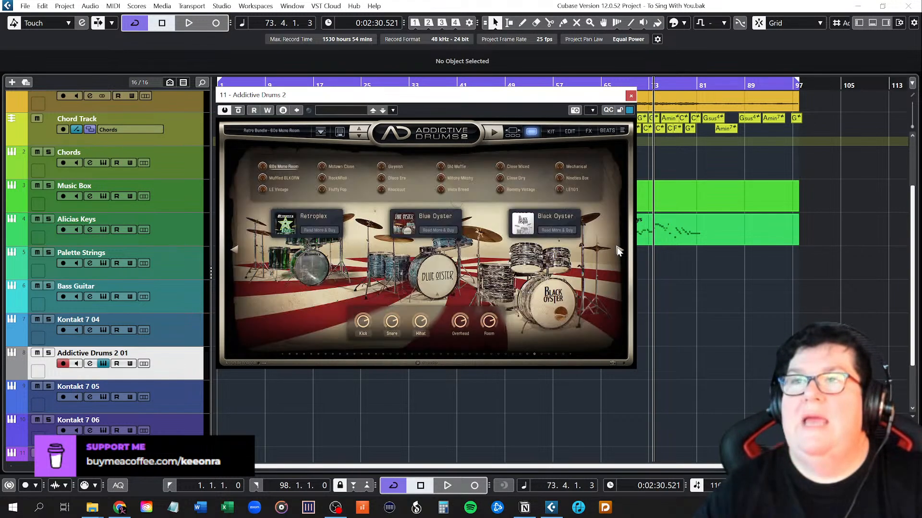
click(618, 250)
click(619, 250)
click(618, 250)
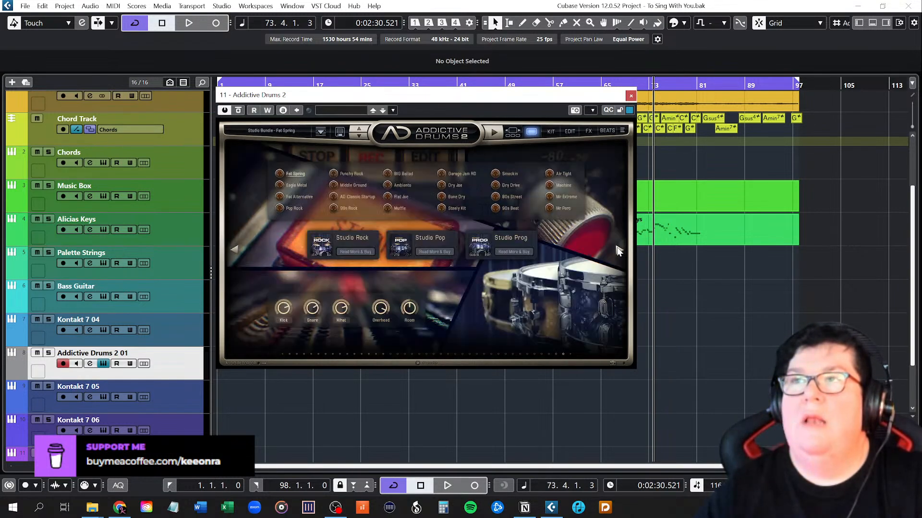
Move on to the Fairfax Vol. 2 kit and audition its first six presets, ending on Bombay Big.
click(619, 250)
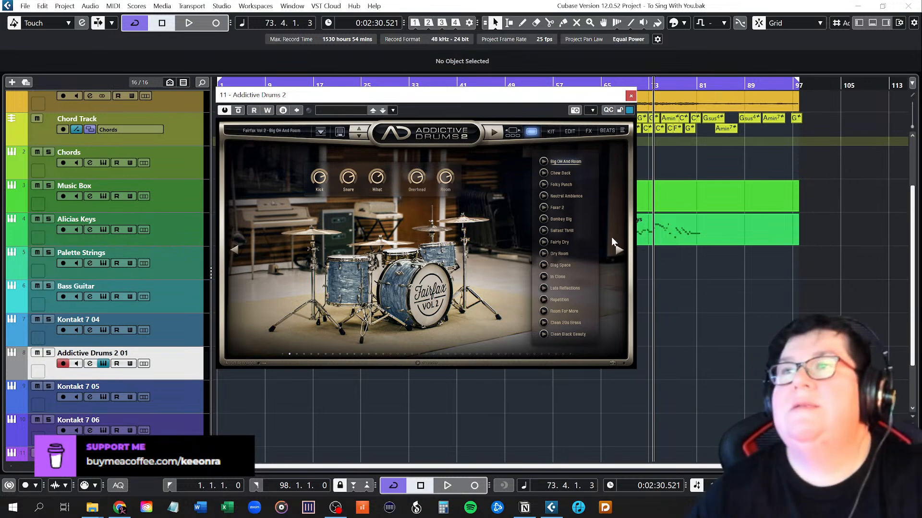
click(545, 163)
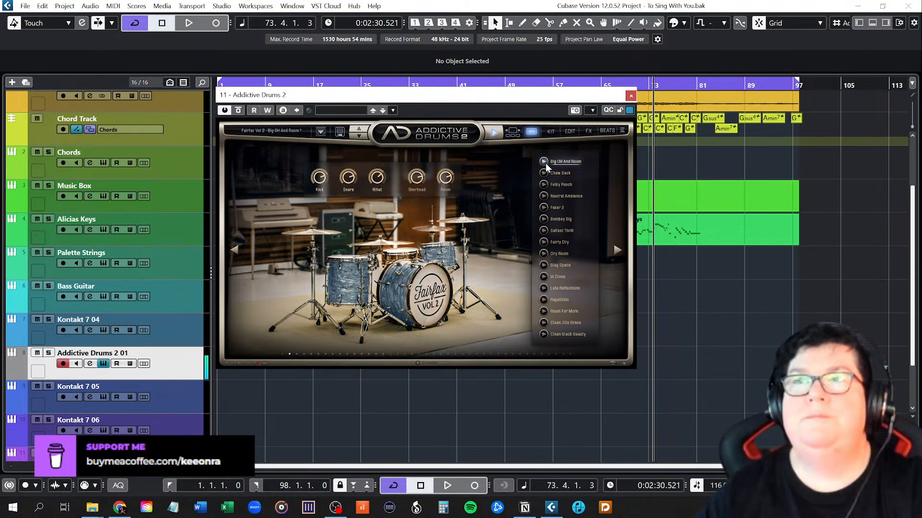
click(543, 174)
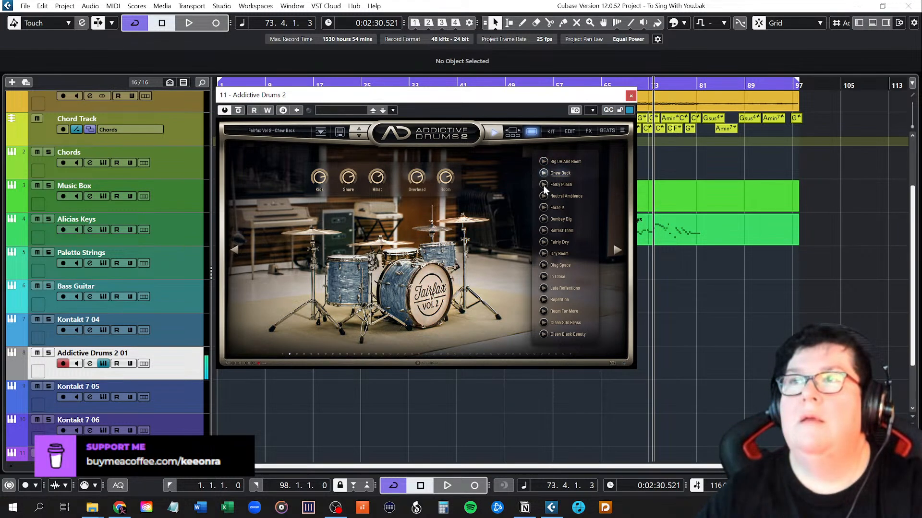
click(543, 185)
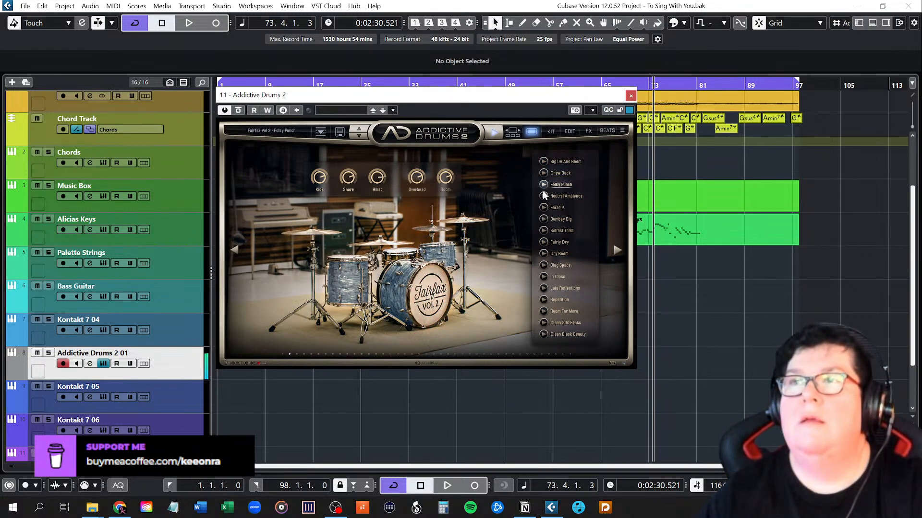
click(543, 196)
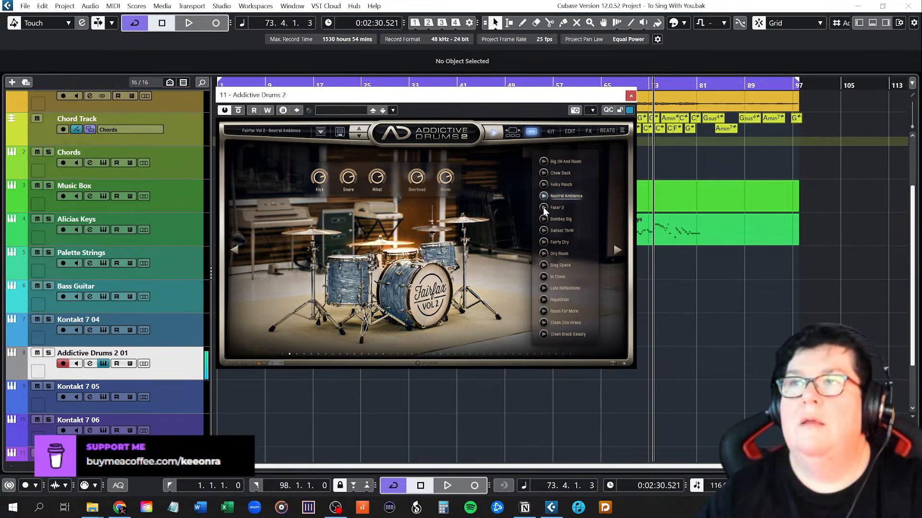
click(543, 206)
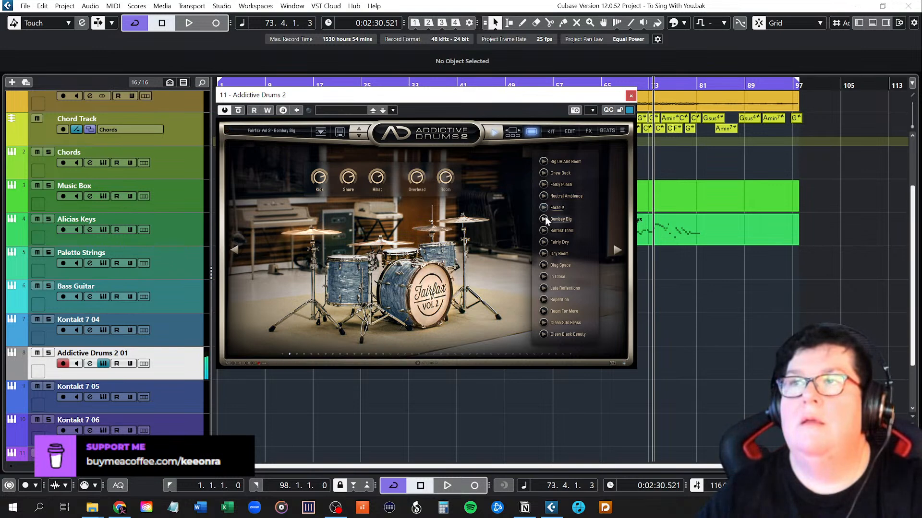
click(545, 216)
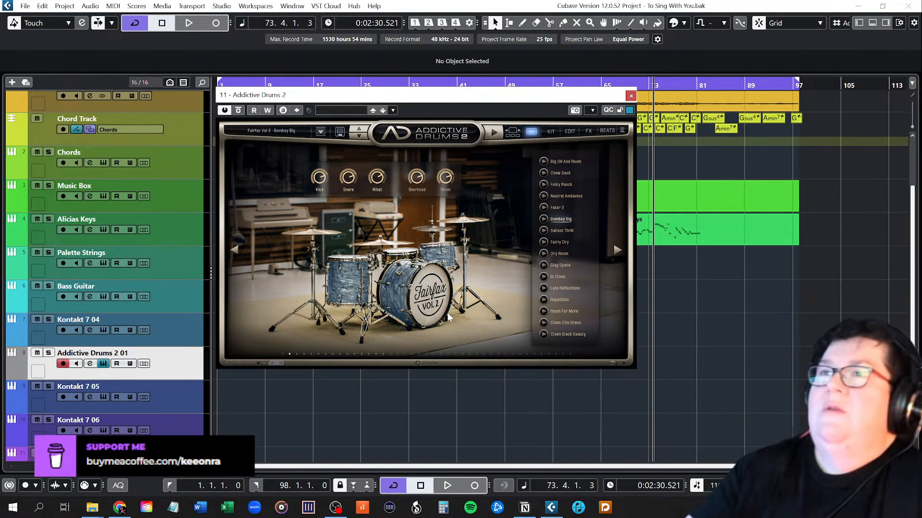
Audition the individual kick, snare, cymbal and tom sounds of the Fairfax Vol. 2 kit in its picture.
click(429, 297)
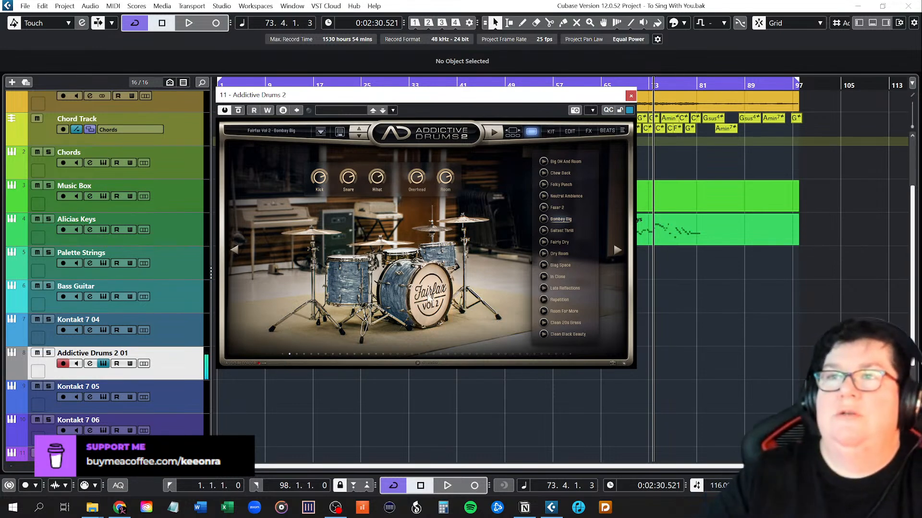
click(403, 256)
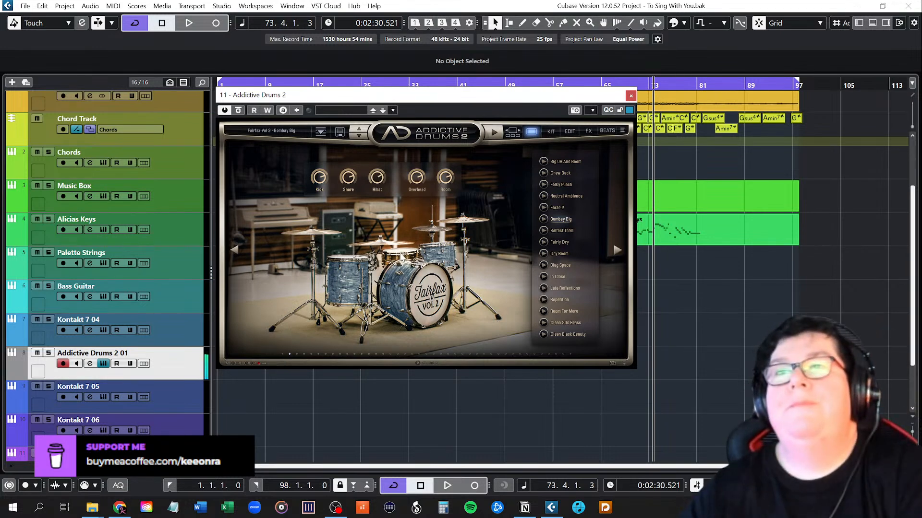
click(457, 223)
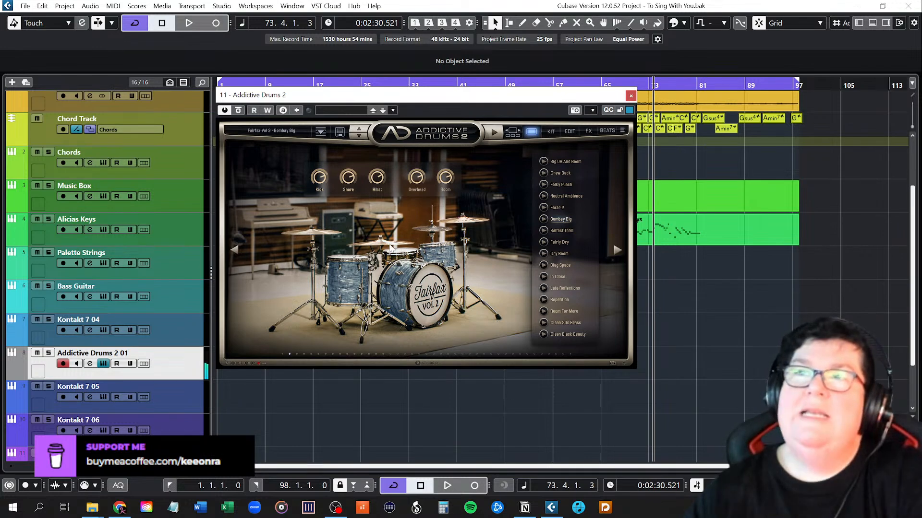
click(407, 253)
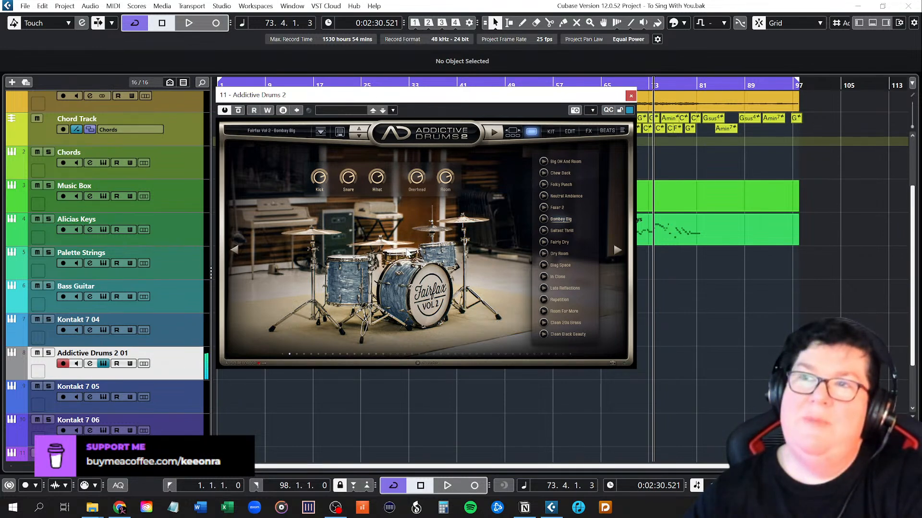
click(411, 297)
click(398, 255)
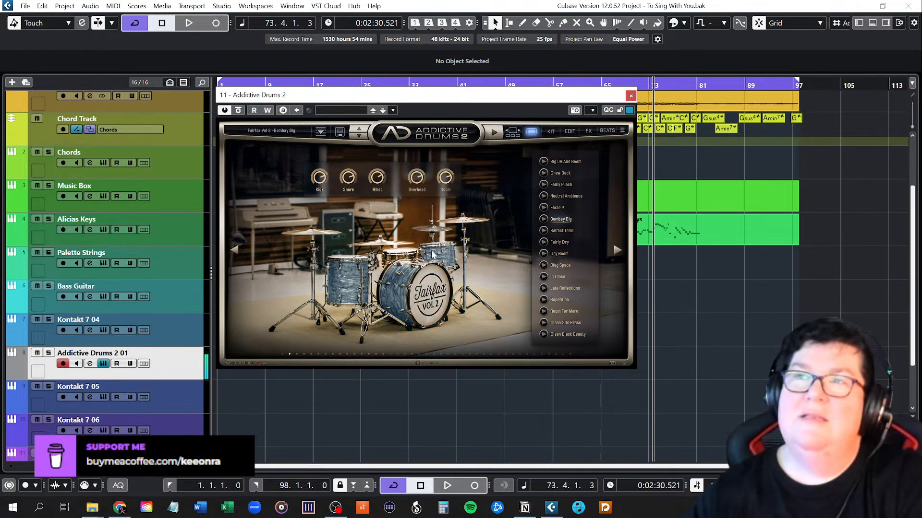
click(438, 252)
click(348, 281)
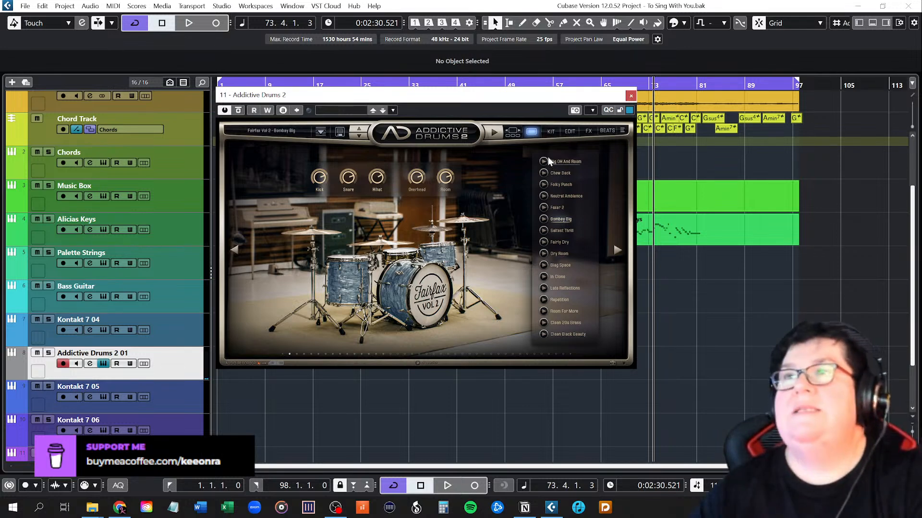
Look at the Beats and Kit views, and return to the Explore view of the Fairfax Vol. 2 kit.
click(607, 132)
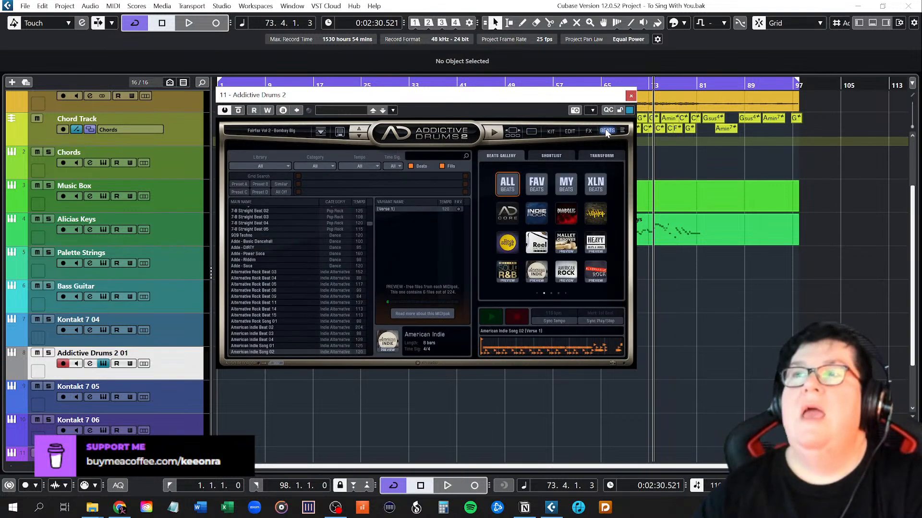
click(549, 132)
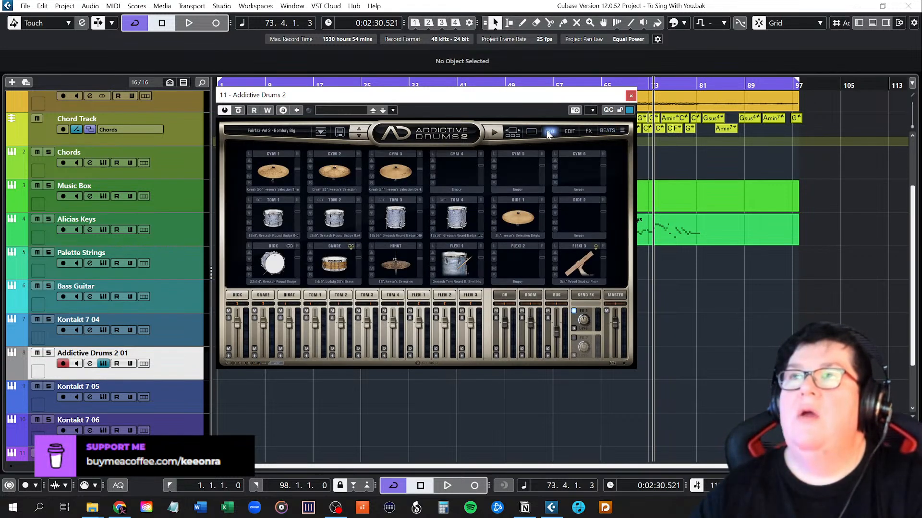
click(530, 133)
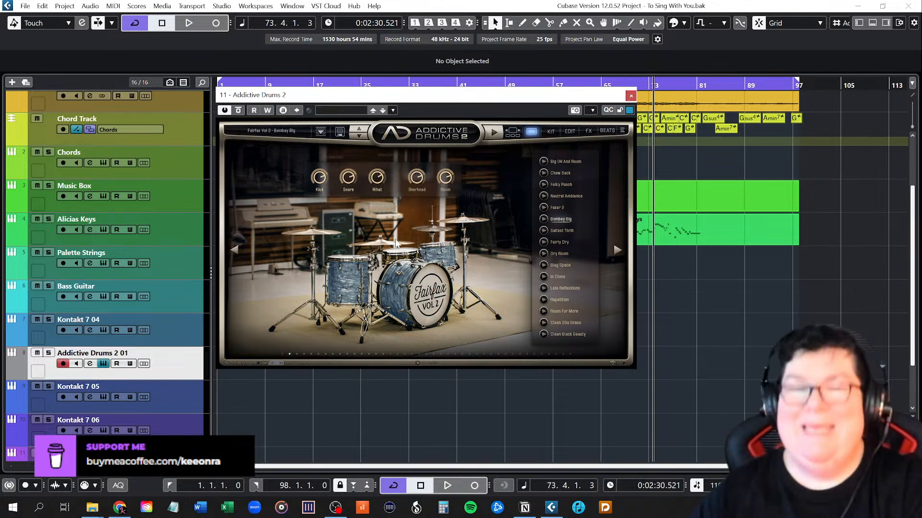
Open the Beats view and look through the pages of the beats gallery.
click(607, 130)
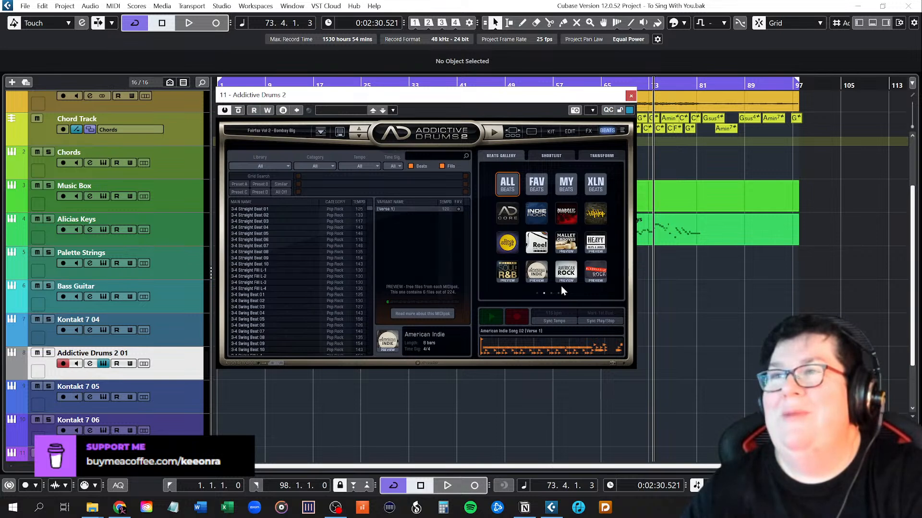
click(535, 292)
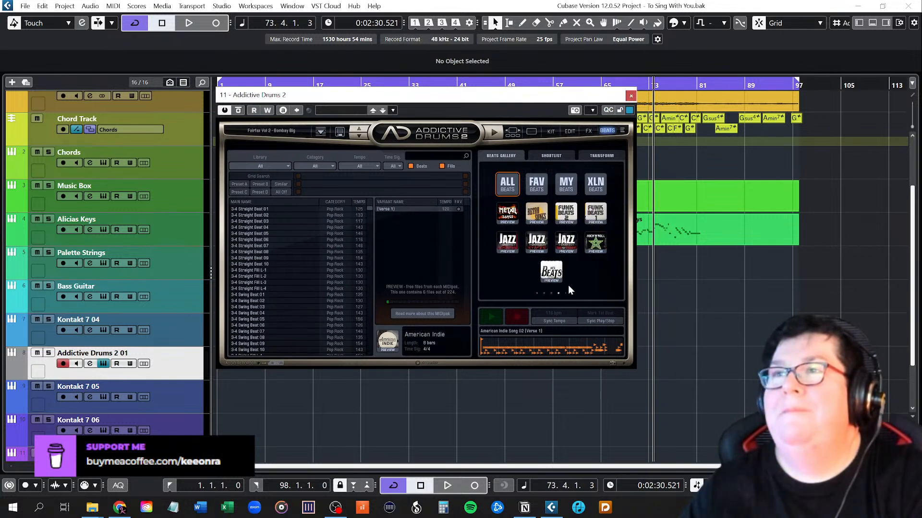
scroll(614, 269, up, 2)
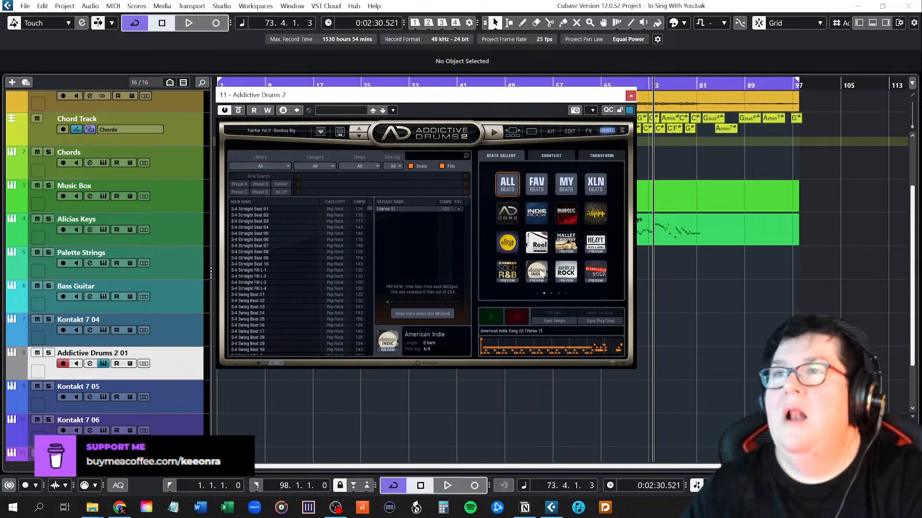
Browse the beats in the Modern Soul R&B, Diabolic, Indie Rock, Hip Hop and Heavy libraries.
click(509, 276)
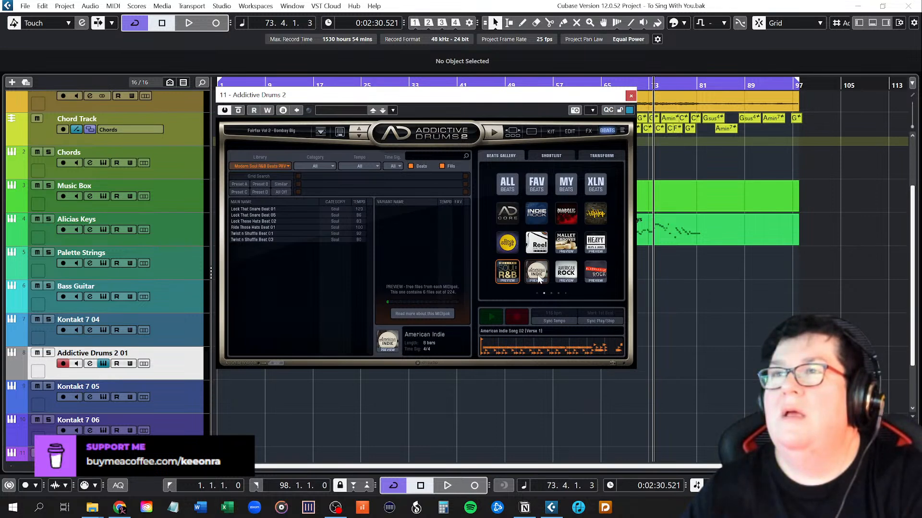
click(567, 217)
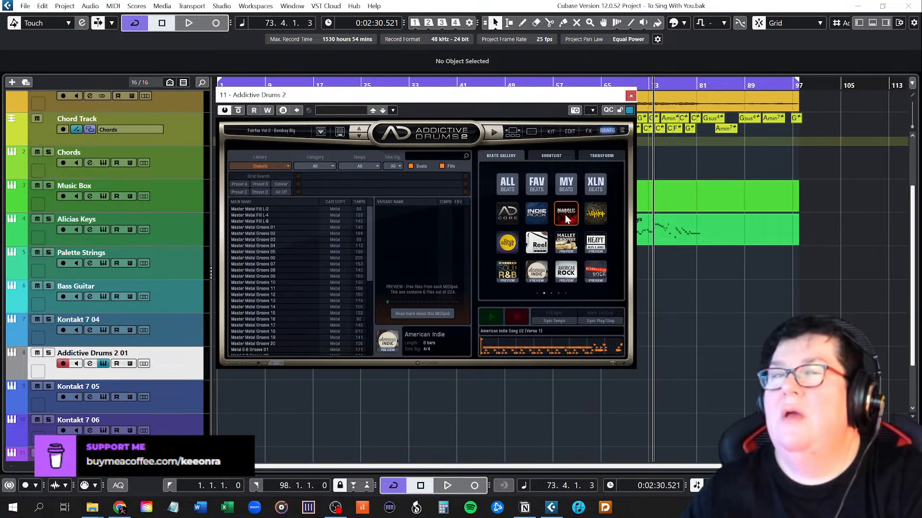
click(544, 217)
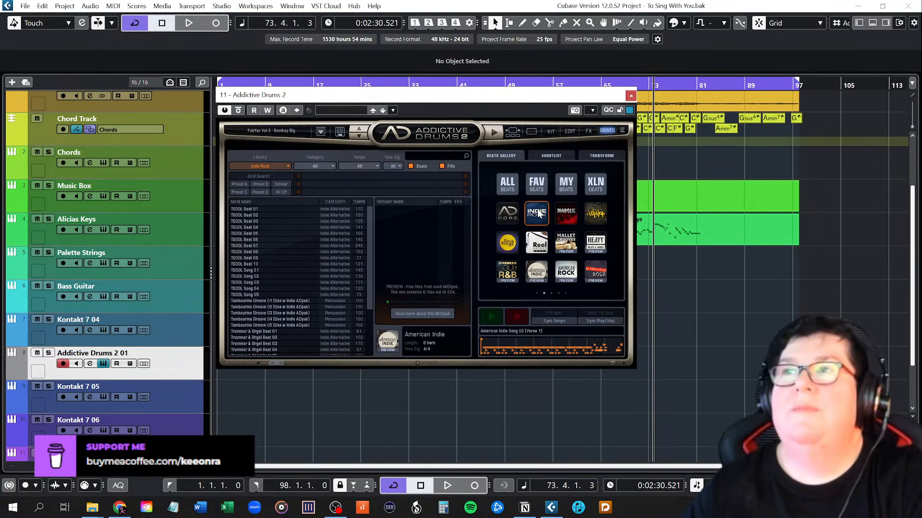
click(594, 217)
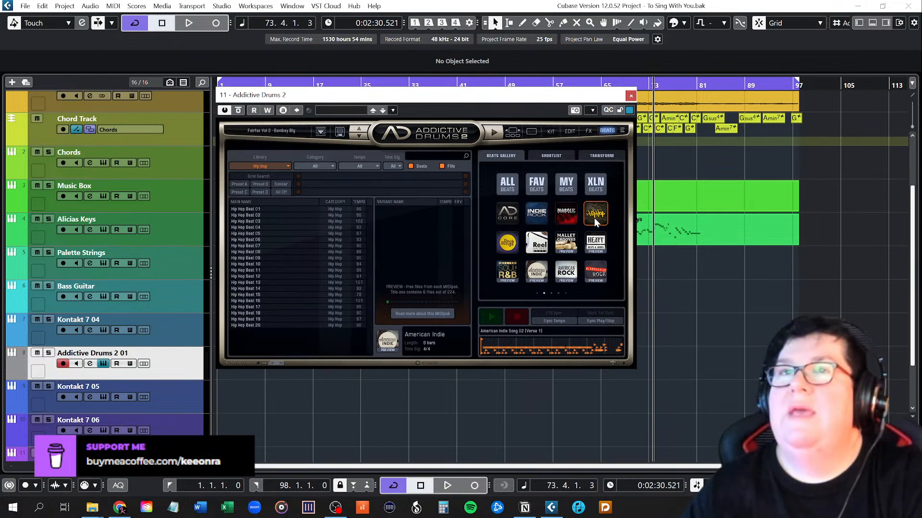
click(595, 248)
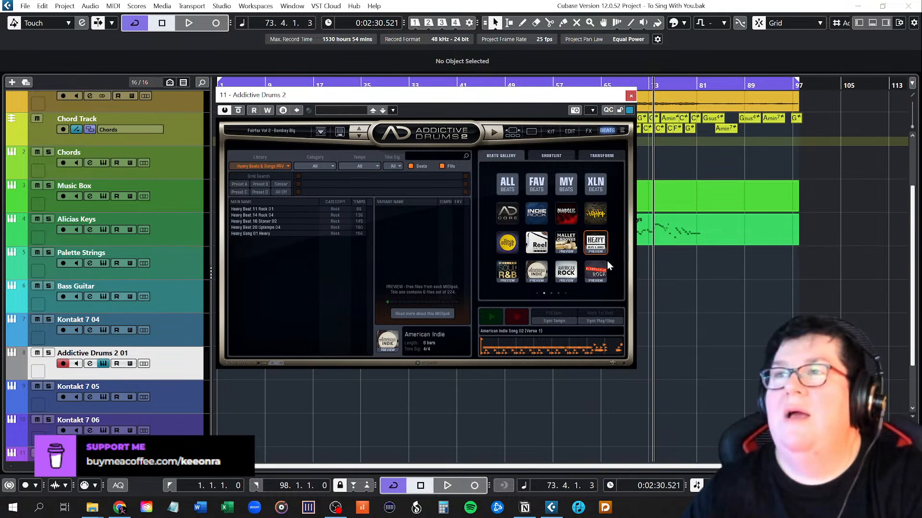
Show the Alternative Rock library and audition Alternative Rock Beat 03, stopping playback at the end.
click(603, 275)
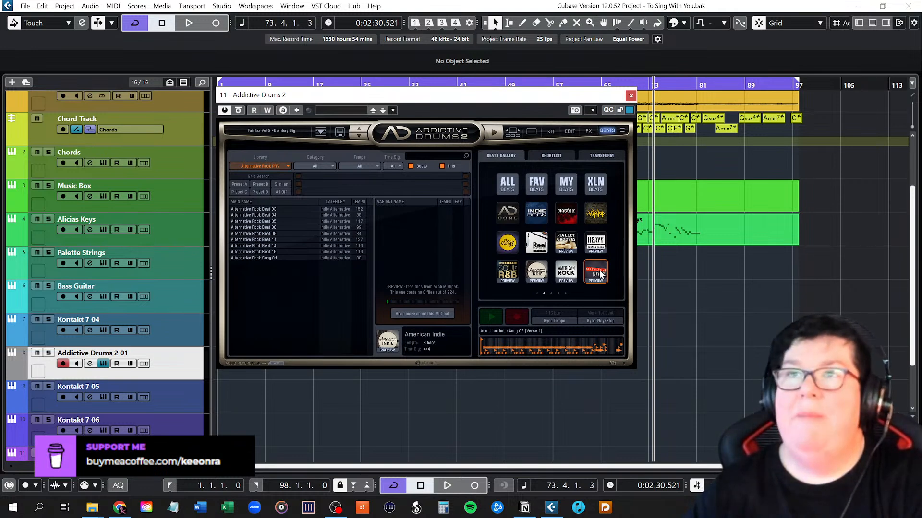
click(263, 209)
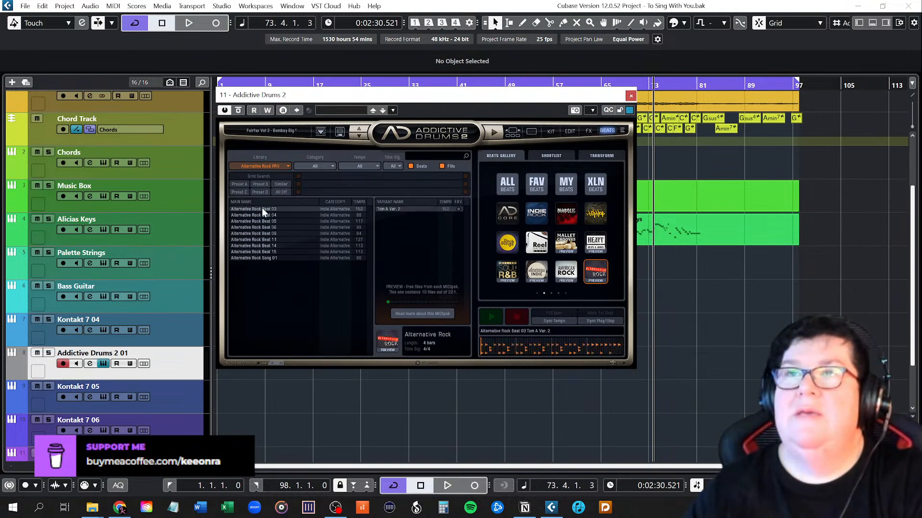
click(490, 321)
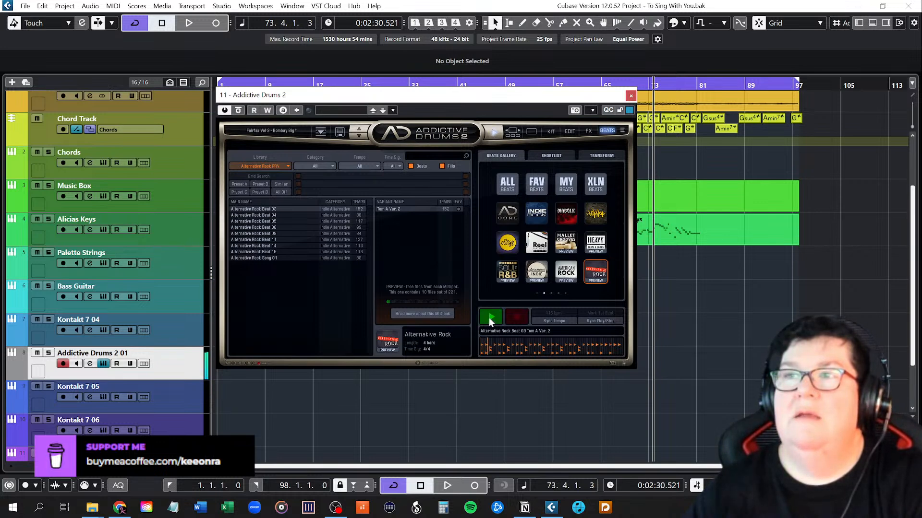
click(490, 322)
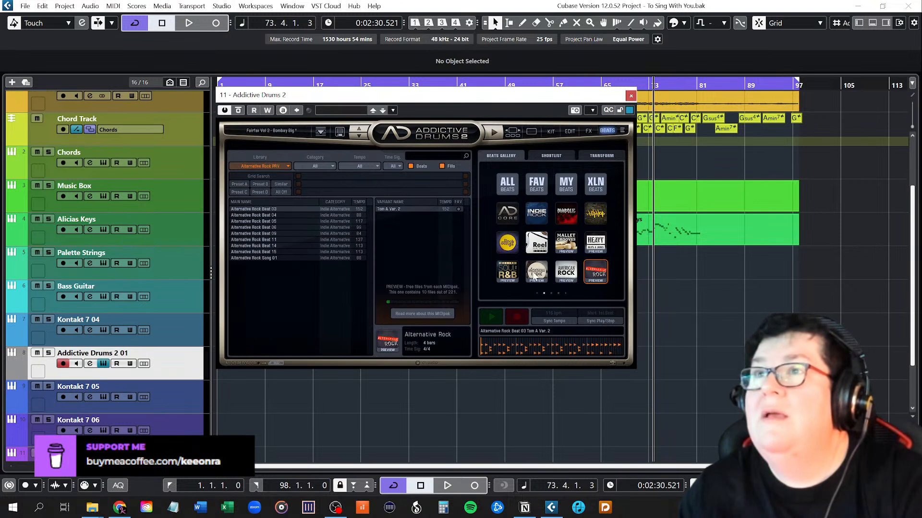
Compare the beat lists of the Indie Rock, American Indie, American Rock and Diabolic libraries, returning to Indie Rock.
click(531, 213)
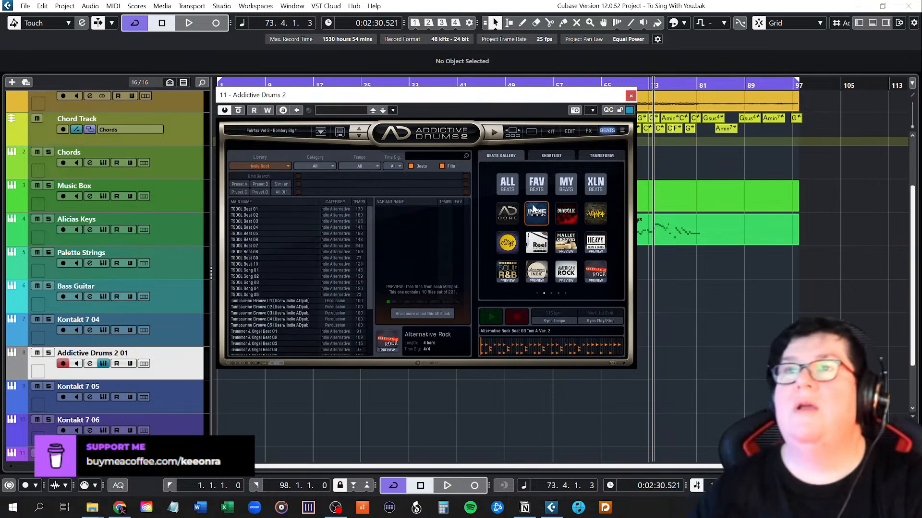
drag(365, 260, 379, 236)
click(536, 273)
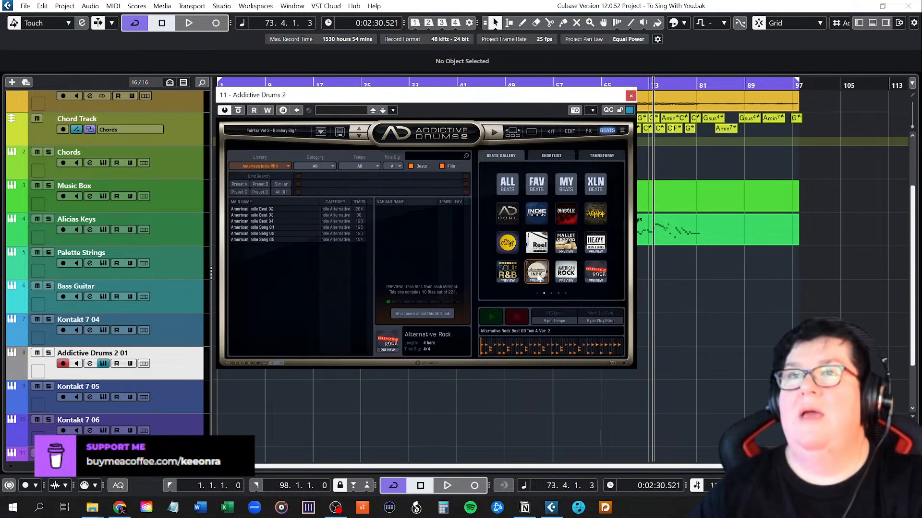
click(567, 275)
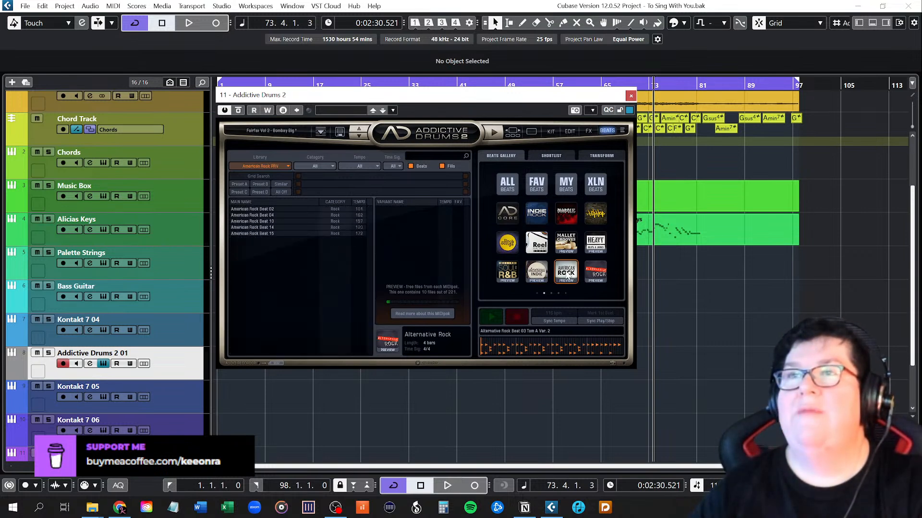
click(572, 219)
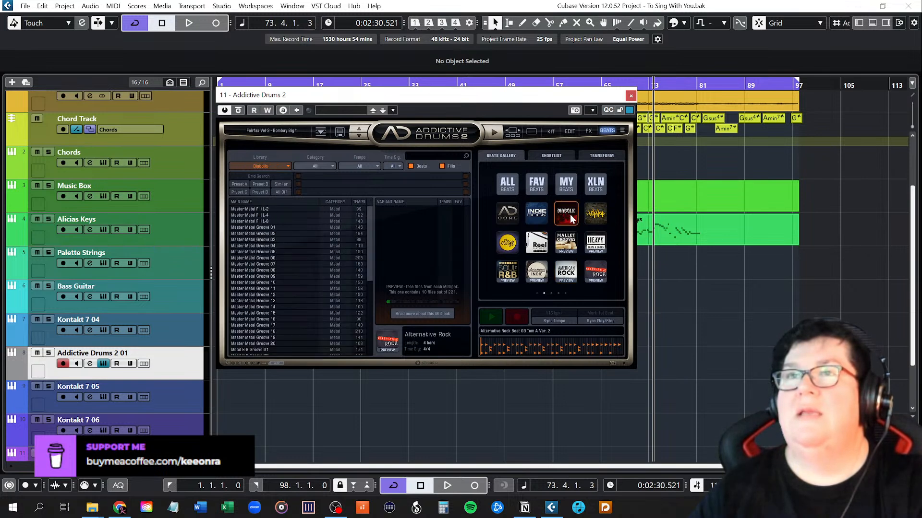
click(536, 215)
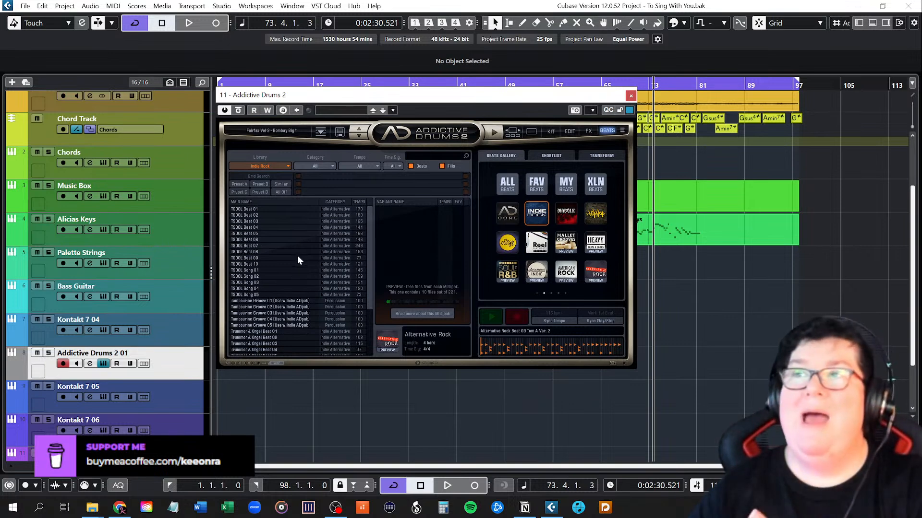
Show the Diabolic library and select the Master Metal Groove 01 beat.
click(568, 221)
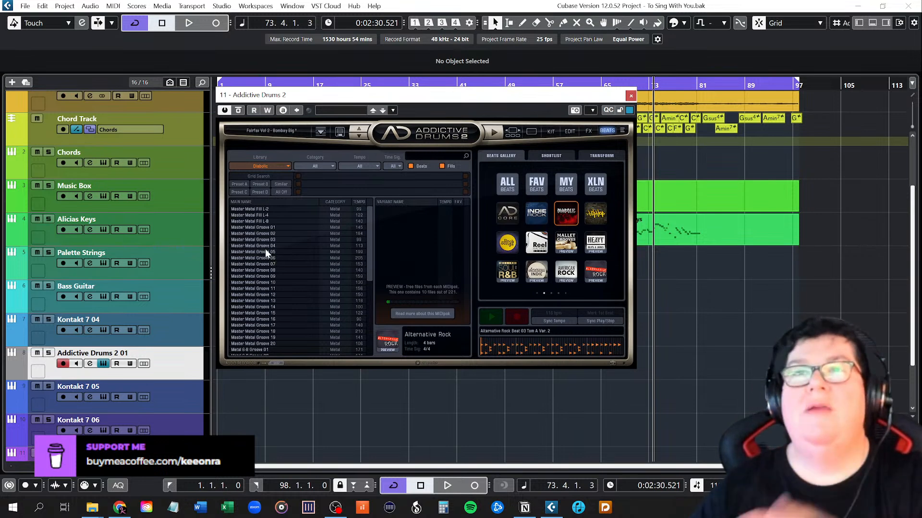
click(253, 228)
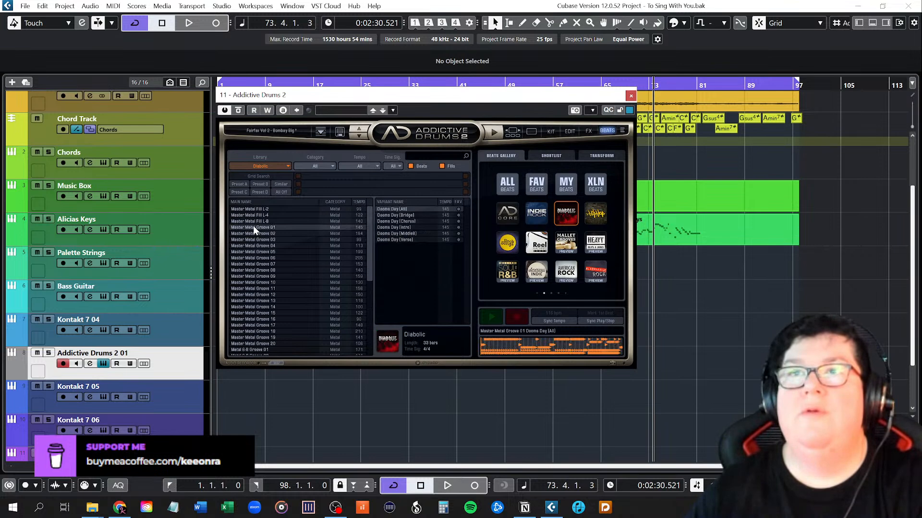
Audition the Master Metal Groove 01 beat with the Fairfax Vol 2 kit, check the kit's preset page and return to the beats.
click(492, 317)
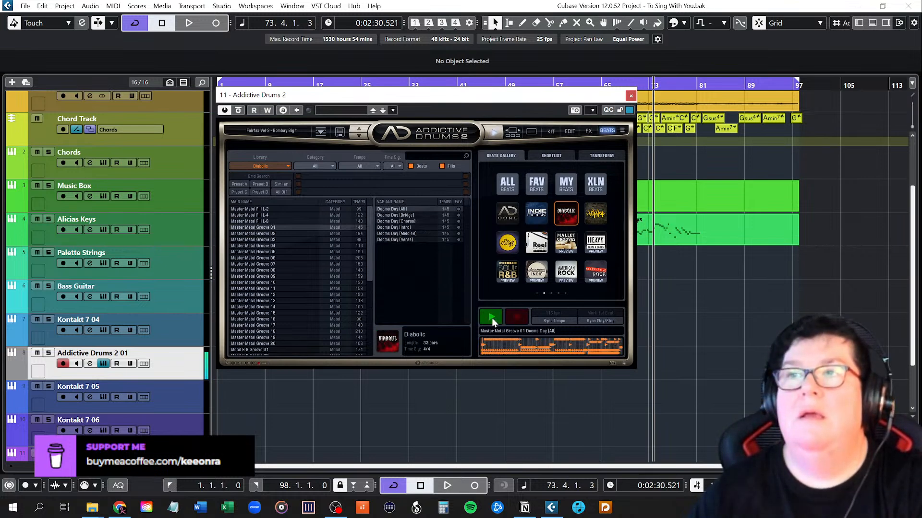
click(491, 319)
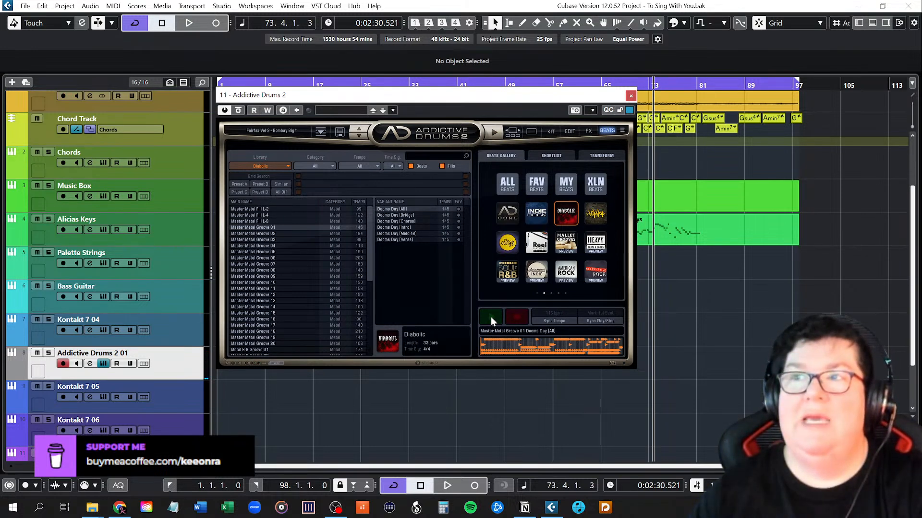
click(531, 132)
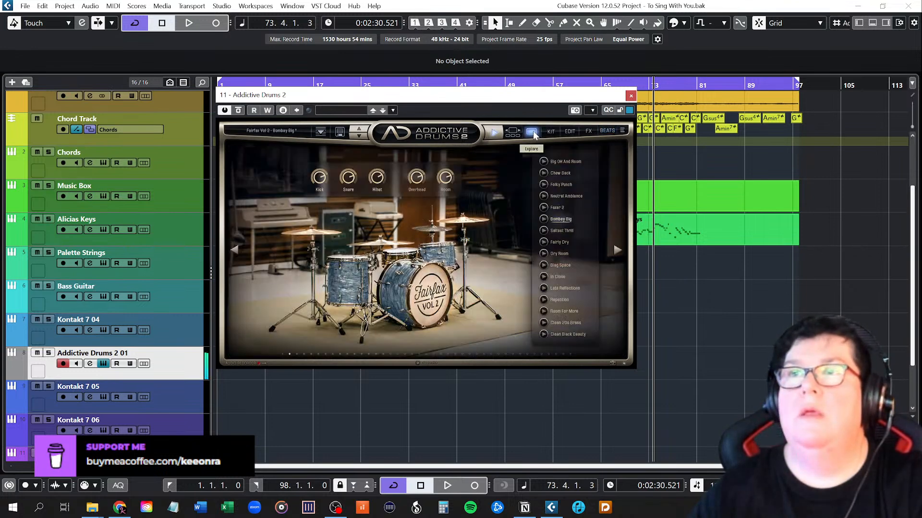
click(607, 131)
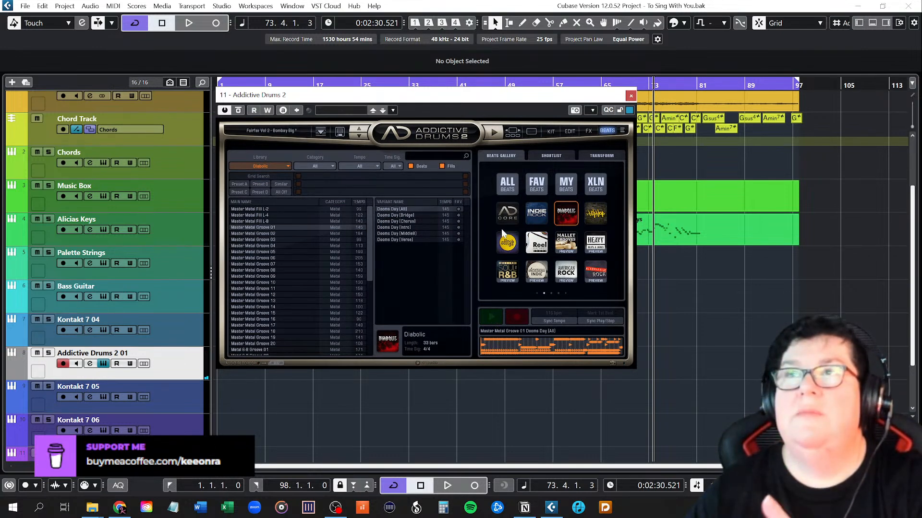
Load the Metal kit and audition the Master Metal Groove 01 beat with it, stopping playback at the end.
click(513, 132)
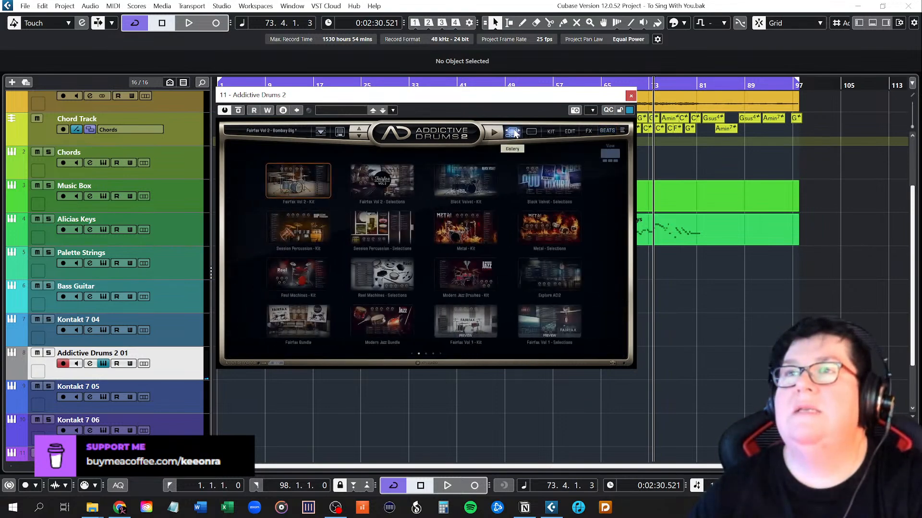
click(471, 233)
click(606, 131)
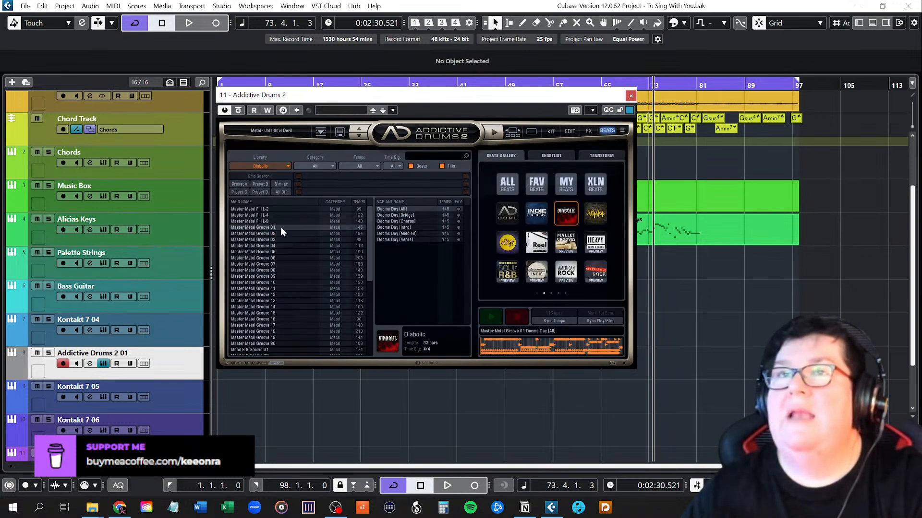
click(491, 319)
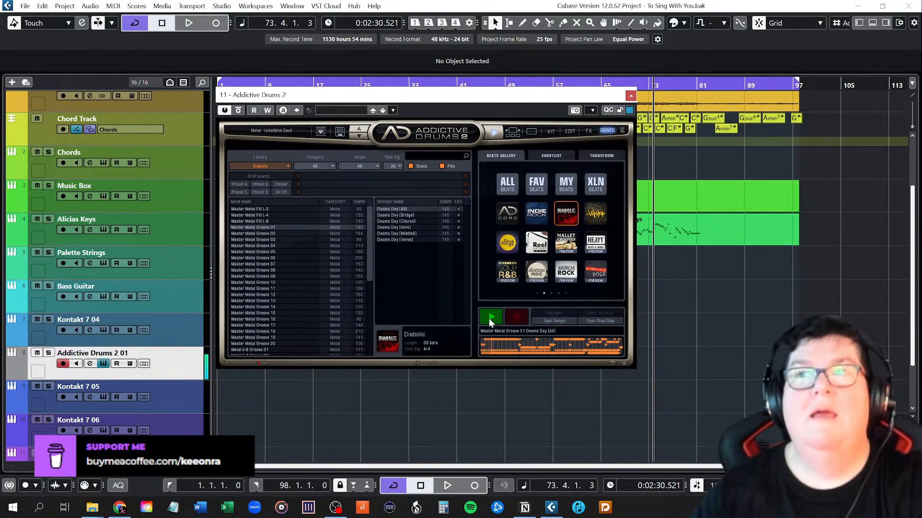
click(490, 321)
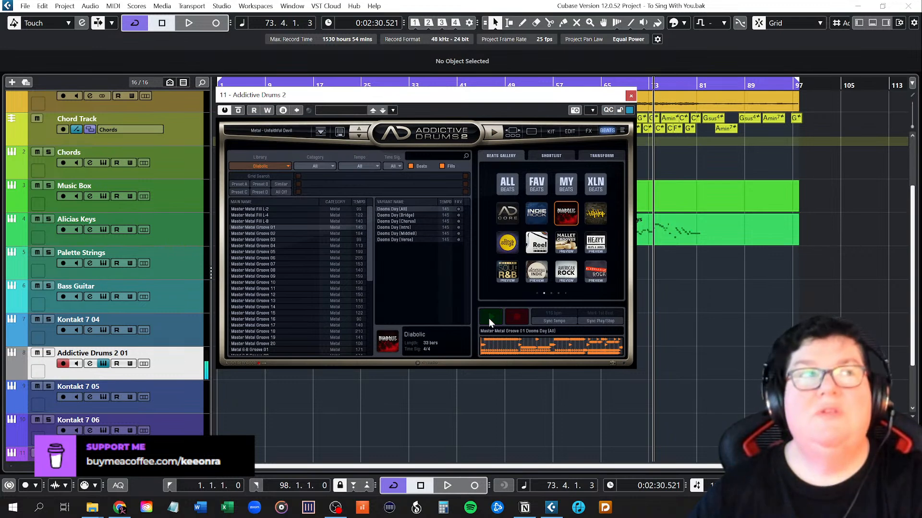
Look through the drum plug-in's Explore, Kit, Edit, FX and Beats pages and its main menu options.
click(532, 133)
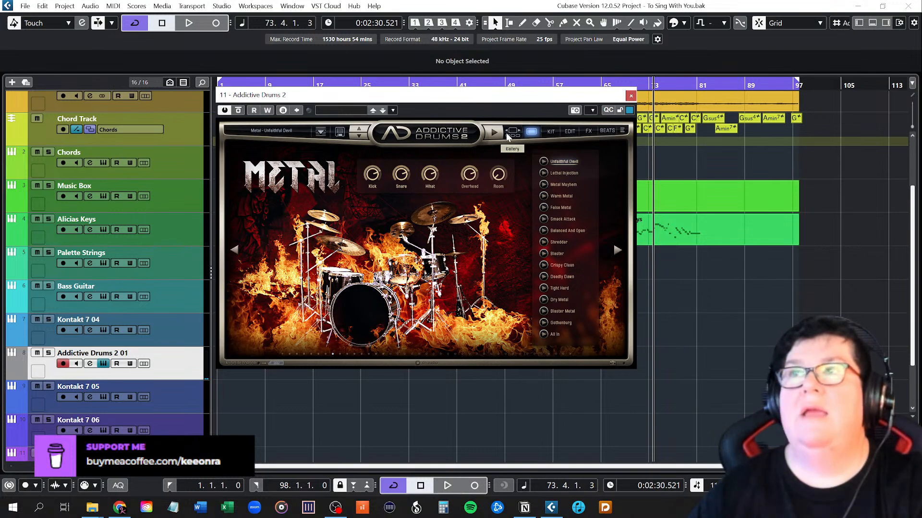
click(551, 131)
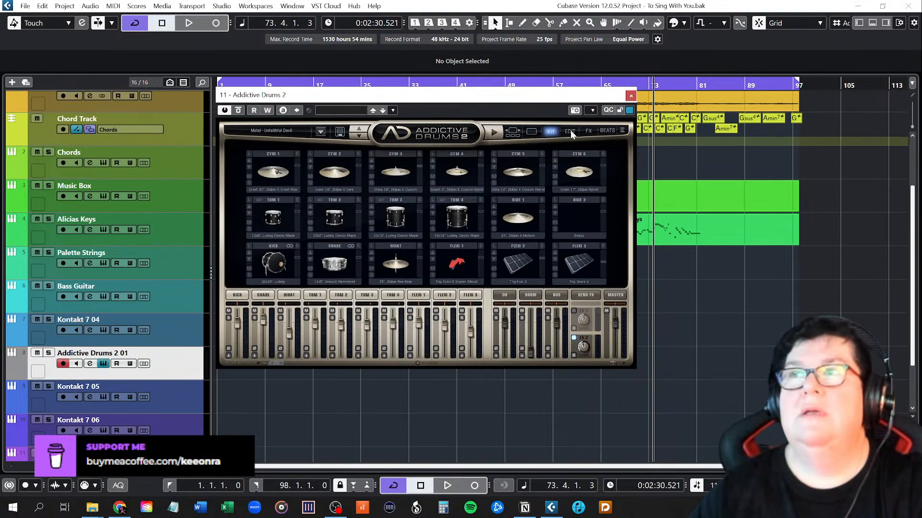
click(570, 131)
click(588, 131)
click(606, 130)
click(622, 130)
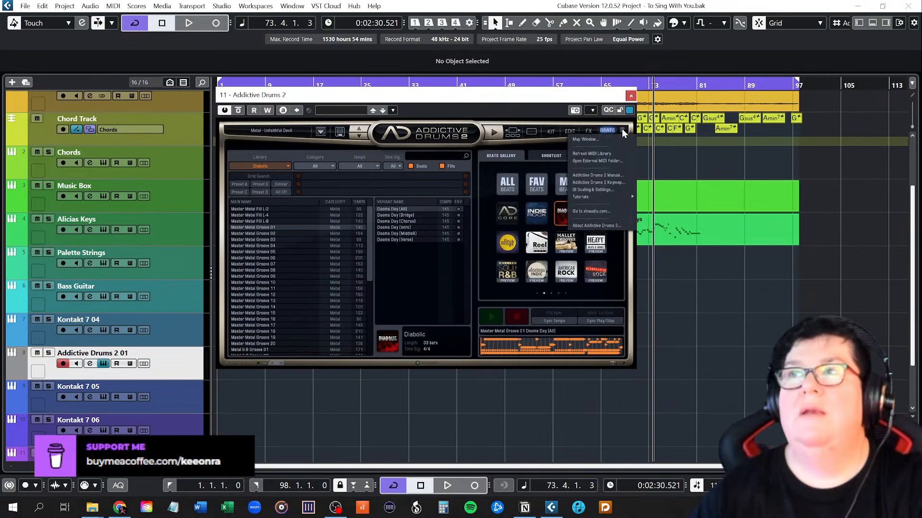
click(508, 134)
Load the Fairfax Vol 2 kit from the gallery and return to the beats browser.
click(511, 134)
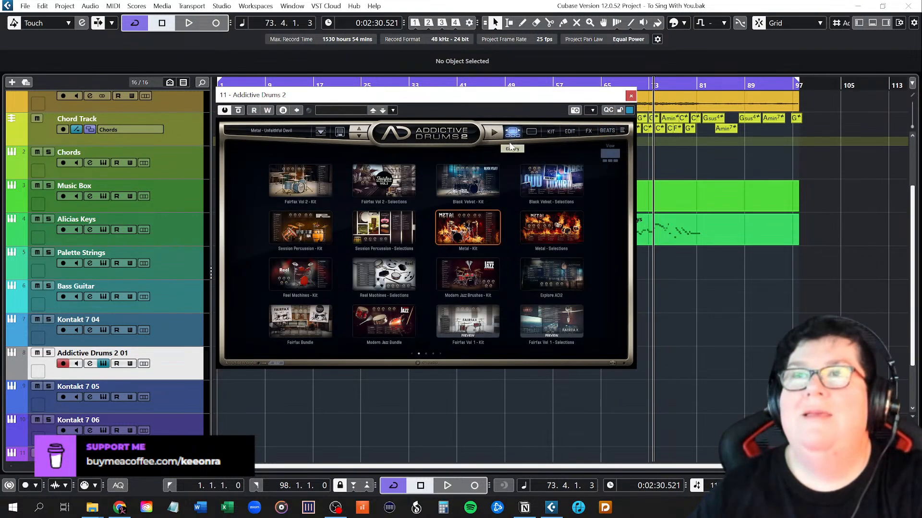
click(288, 180)
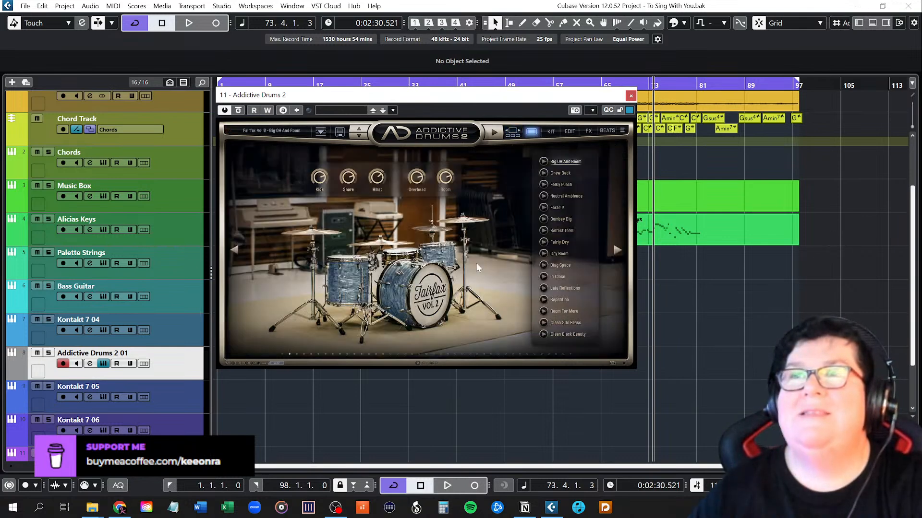
click(607, 131)
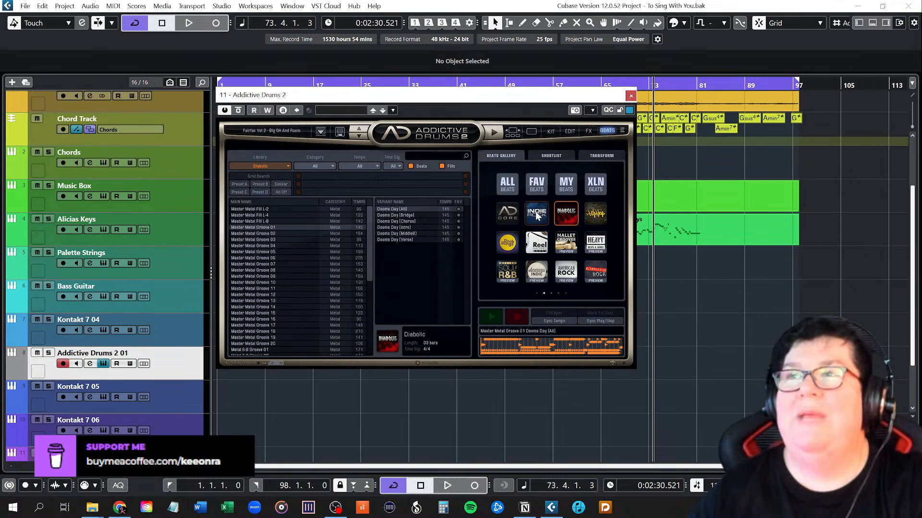
Show the Indie Rock library and audition the Trummor & Orgel Song 01 beat, stopping playback at the end.
click(536, 214)
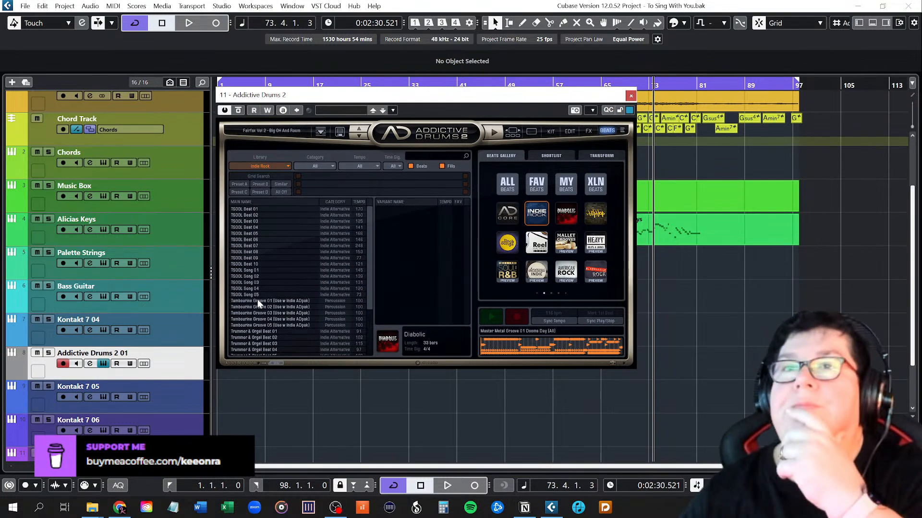
scroll(257, 304, down, 4)
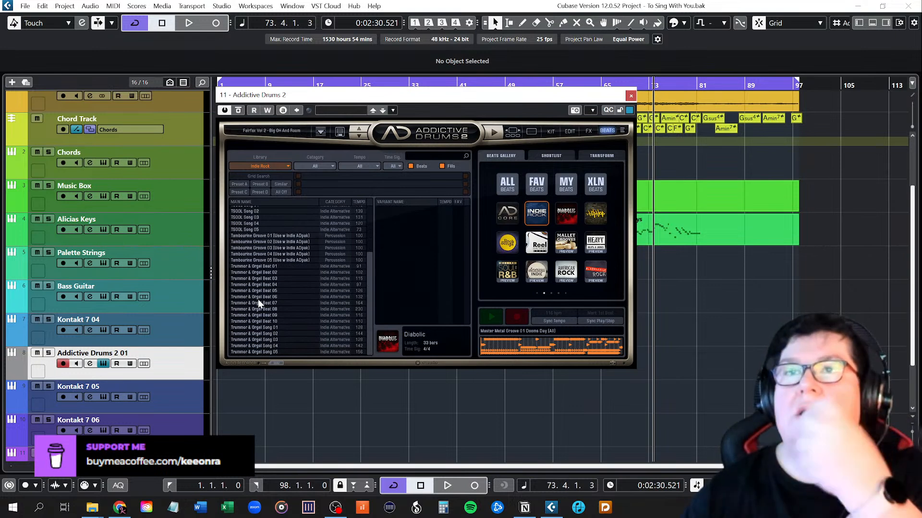
scroll(258, 299, up, 4)
scroll(258, 299, down, 4)
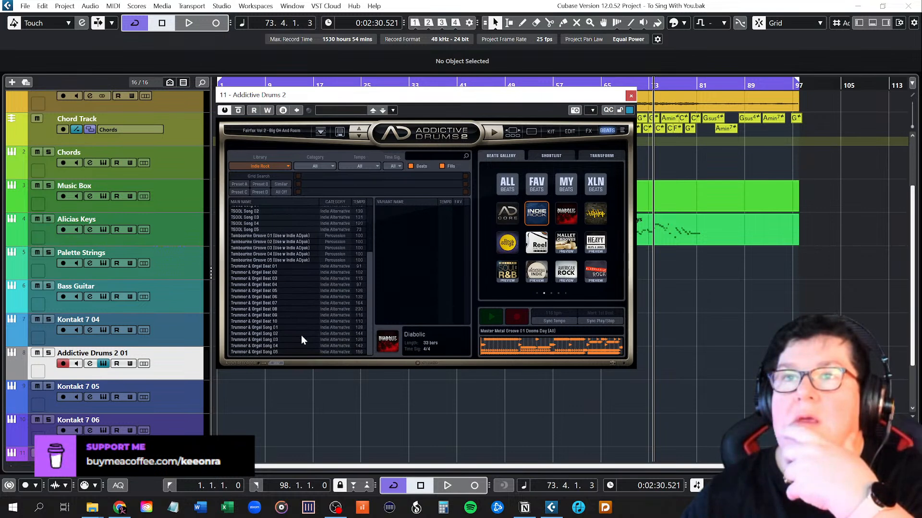
click(262, 327)
click(492, 316)
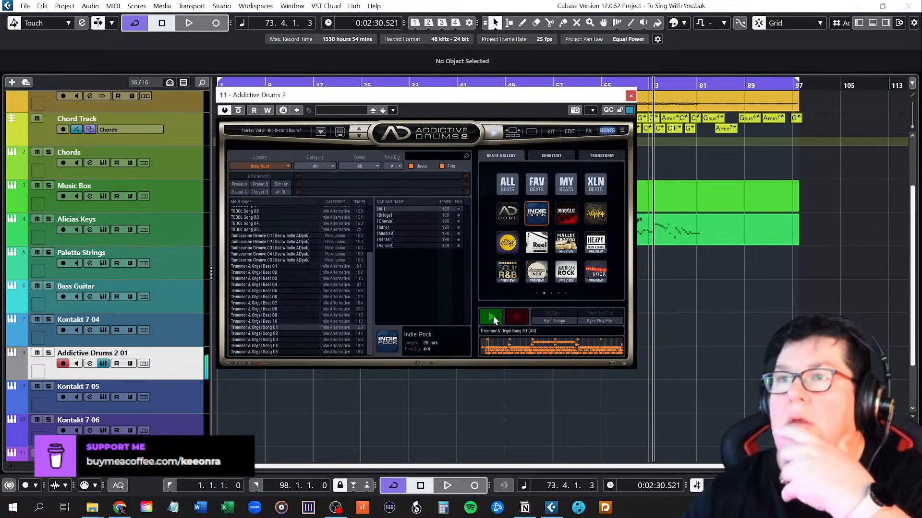
click(493, 315)
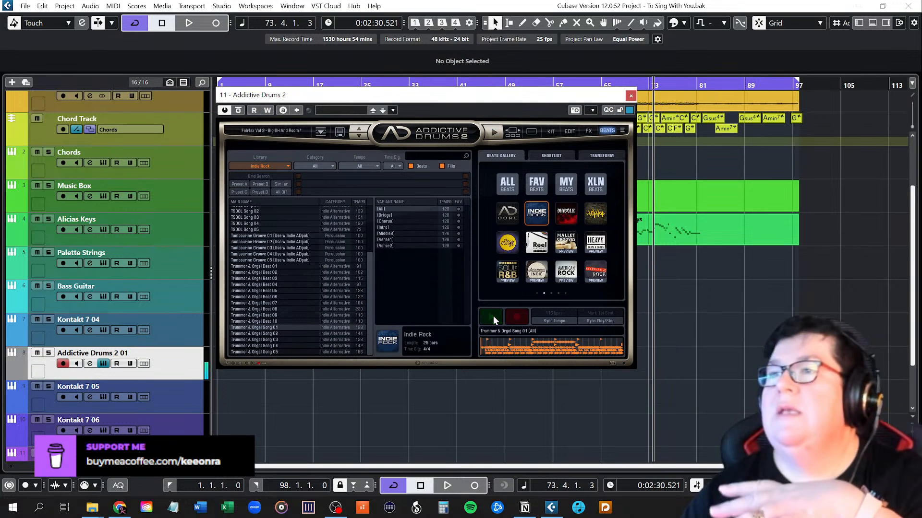
Sync the beat tempo to the project and place Trummor & Orgel Song 01 at bar 1 of the Addictive Drums 2 01 track.
click(555, 321)
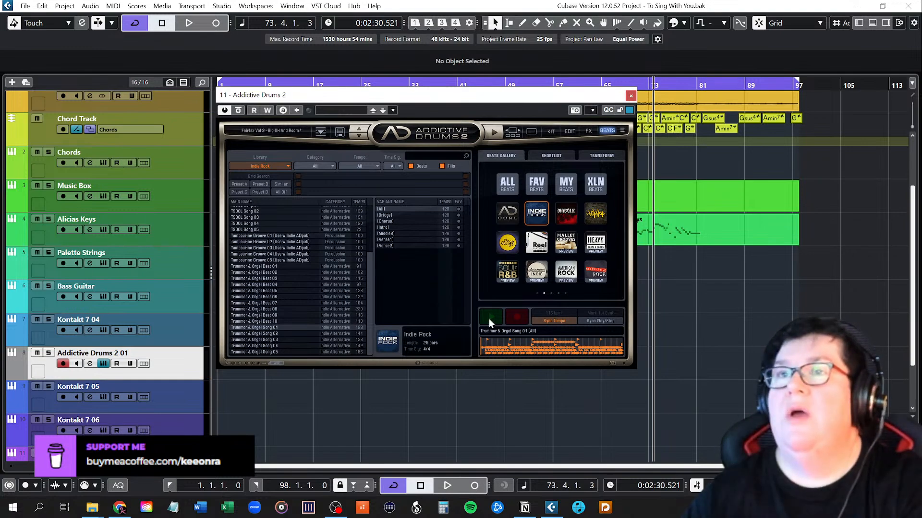
drag(353, 97, 484, 97)
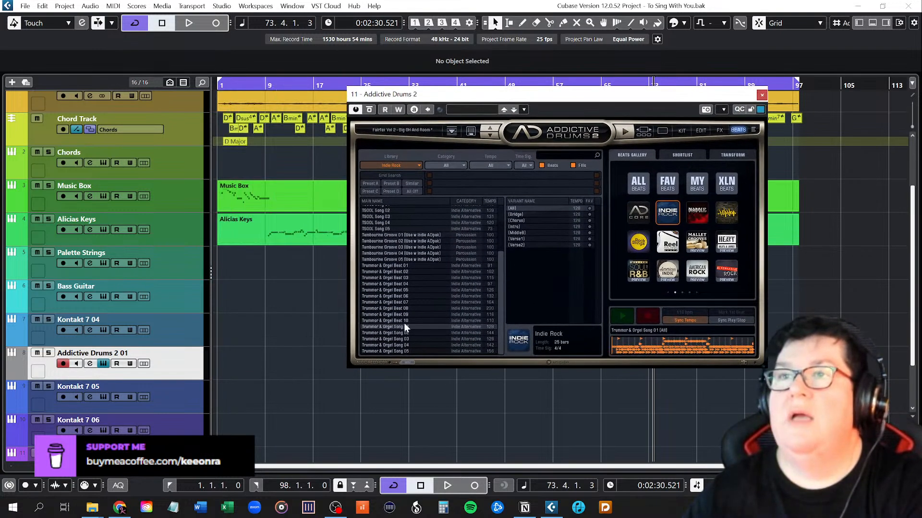
drag(396, 326, 218, 361)
key(h)
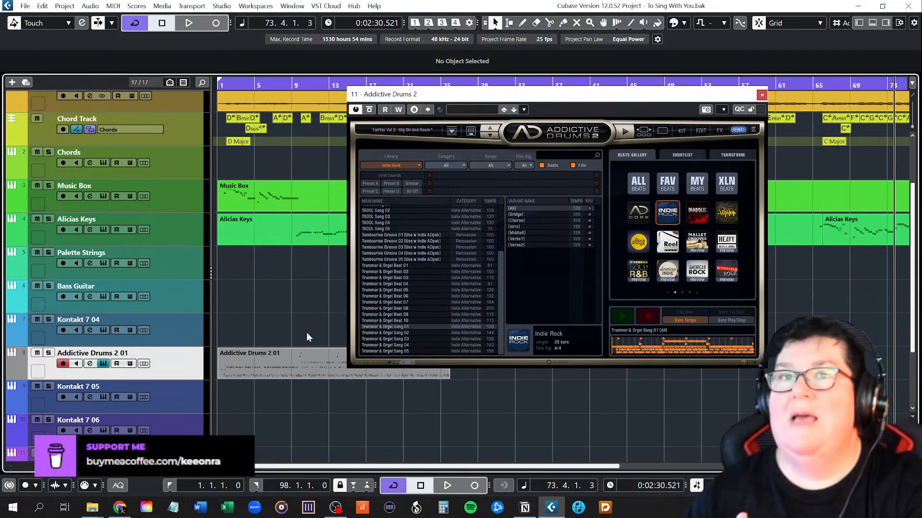
Examine the whole track list for the tracks affected by inserting the drum beat.
scroll(171, 342, down, 3)
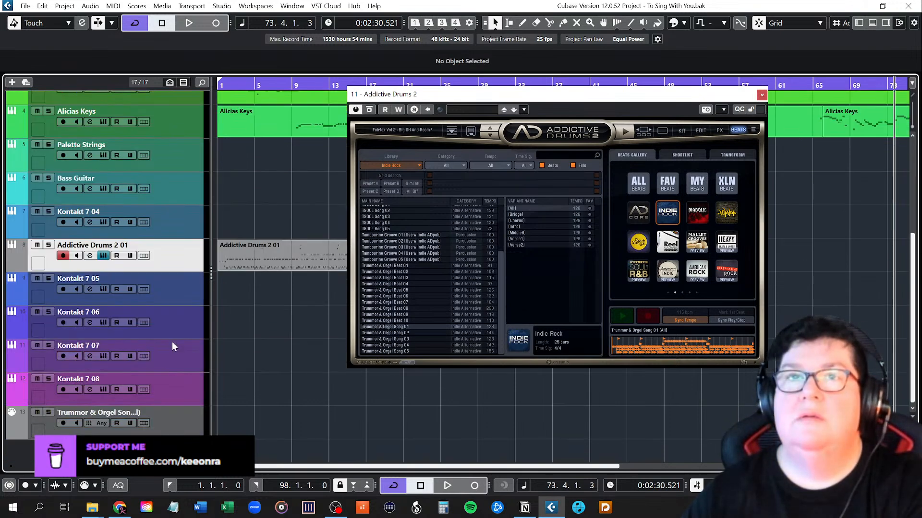
scroll(172, 342, up, 4)
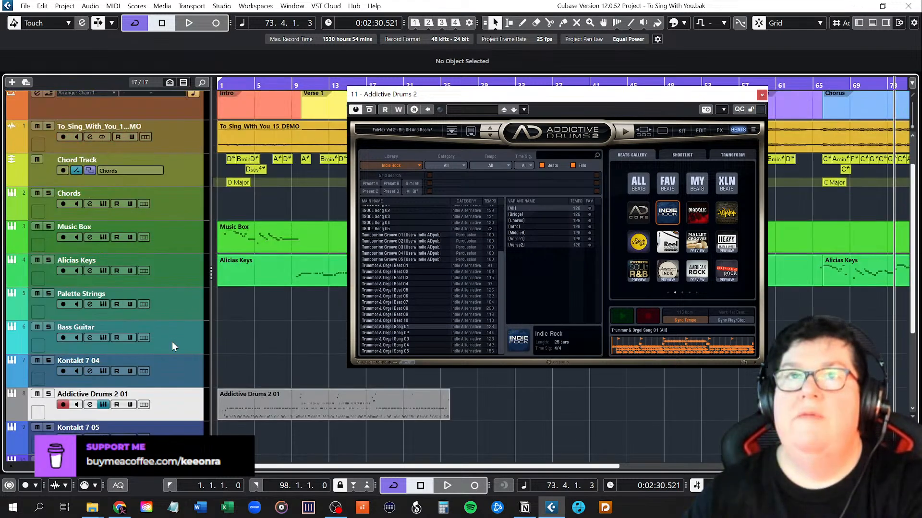
scroll(172, 342, up, 1)
scroll(171, 342, down, 4)
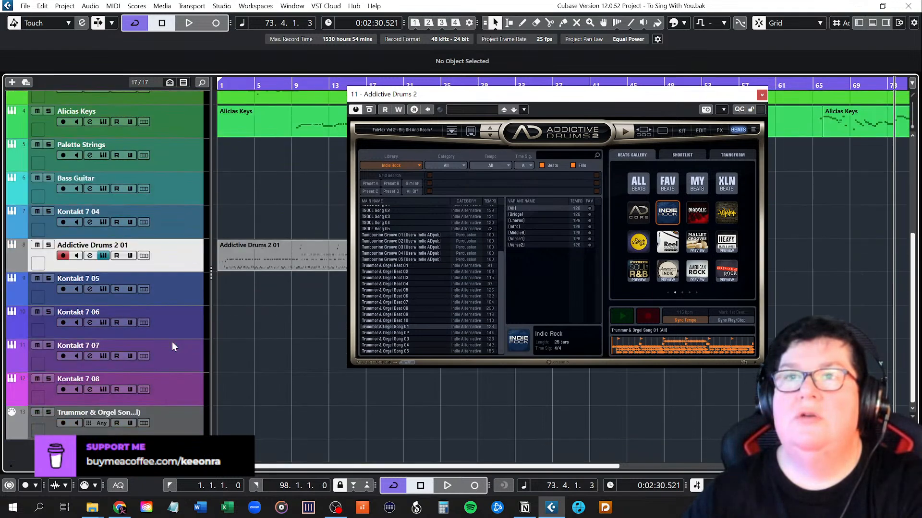
scroll(172, 346, up, 4)
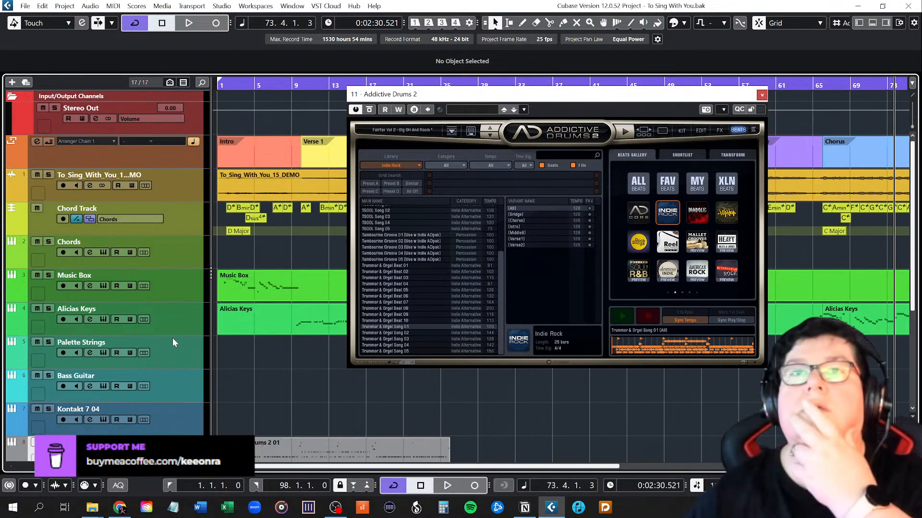
scroll(172, 338, down, 3)
scroll(171, 338, down, 1)
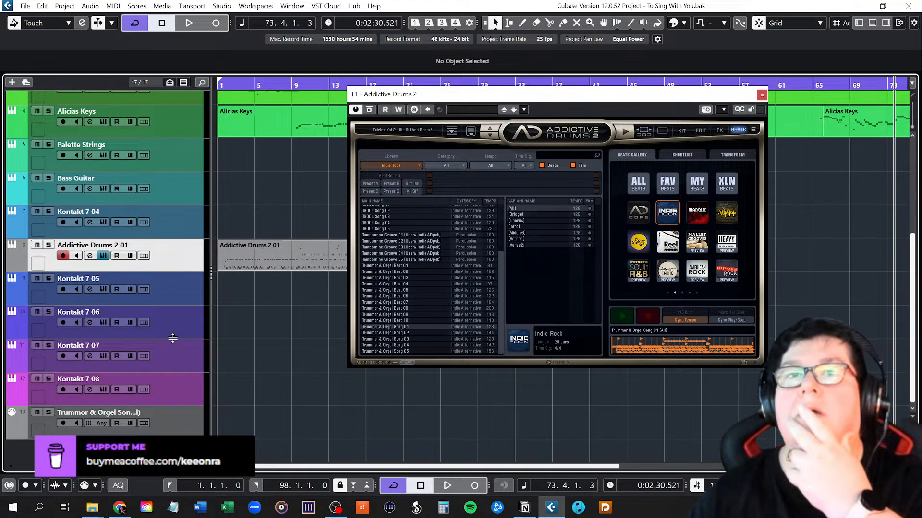
scroll(173, 339, up, 5)
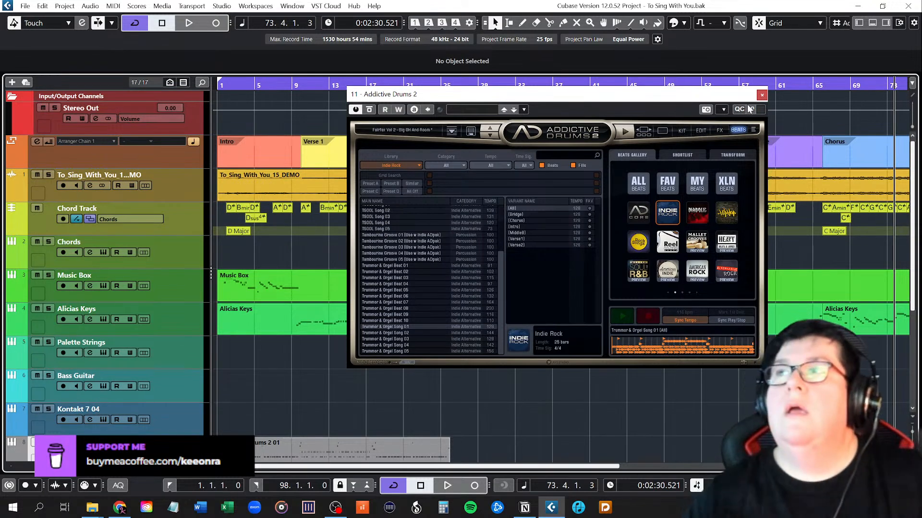
Close the drum plug-in window and review the full song arrangement alongside the inserted drum part.
click(762, 95)
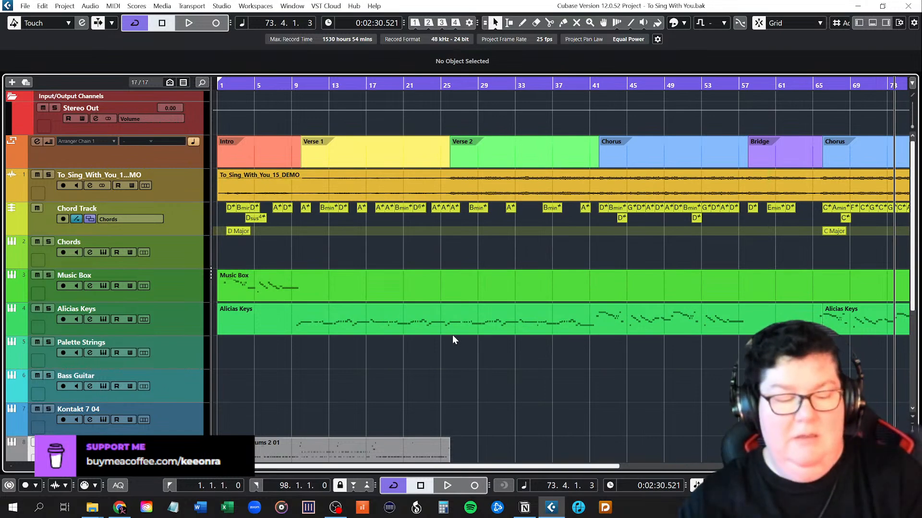
key(shift+f)
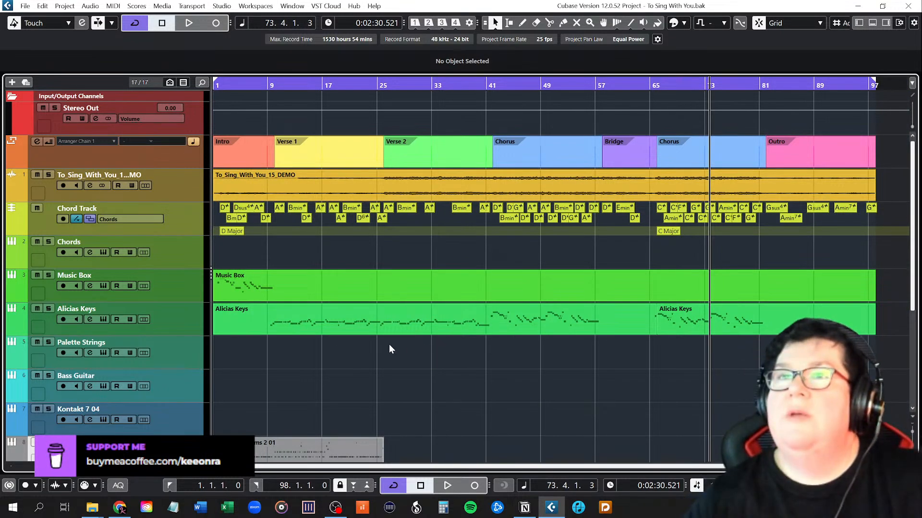
scroll(389, 345, down, 6)
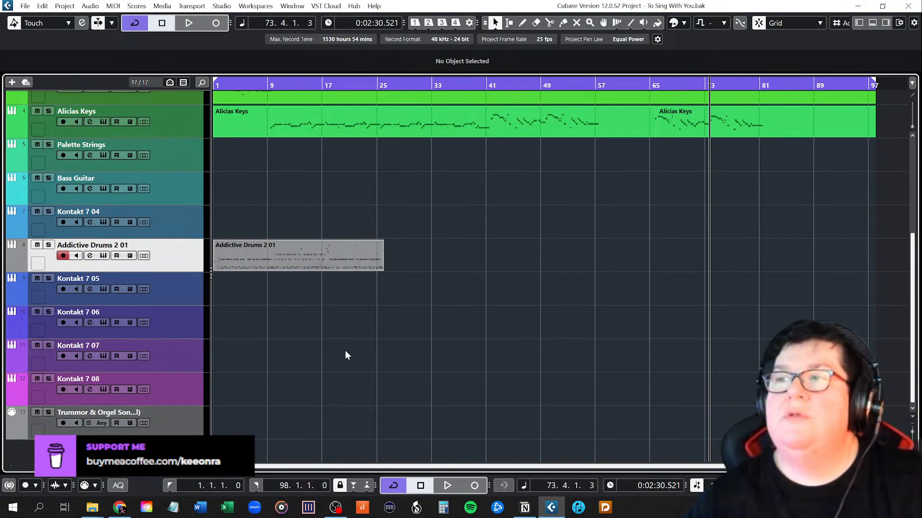
scroll(346, 351, up, 6)
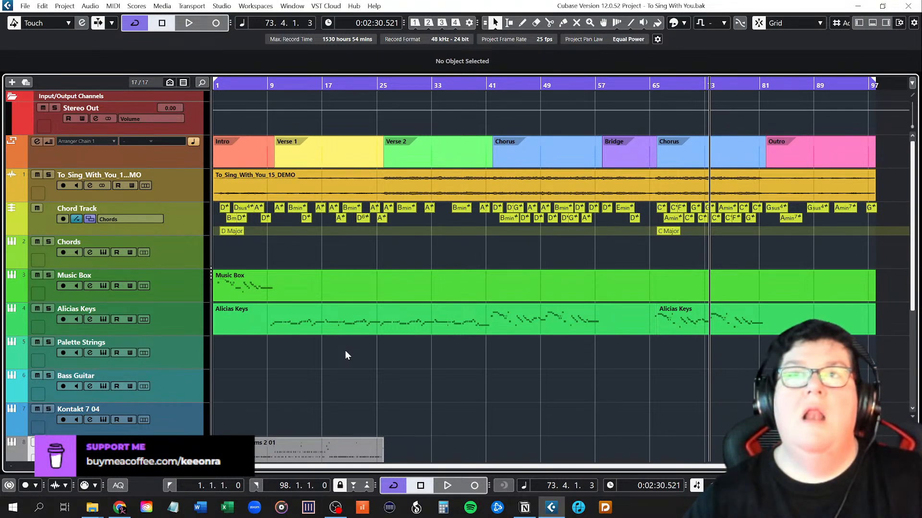
scroll(348, 355, down, 4)
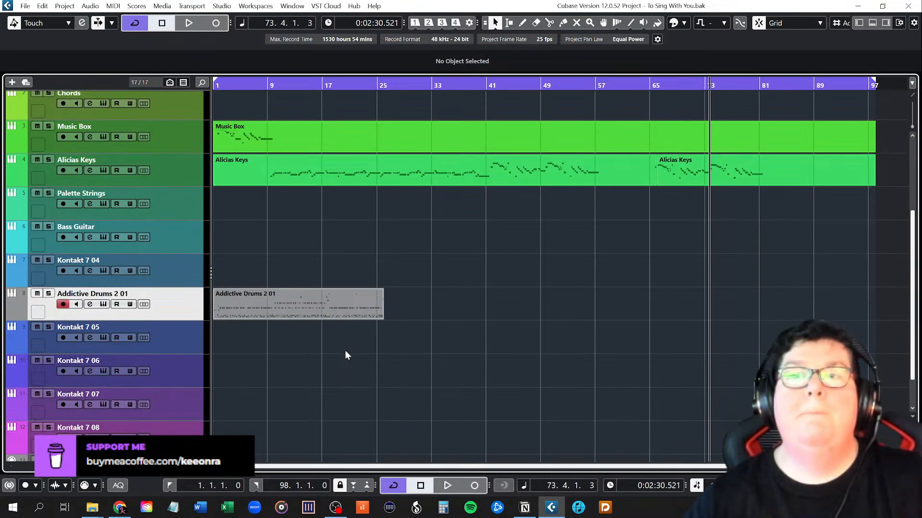
scroll(348, 356, down, 1)
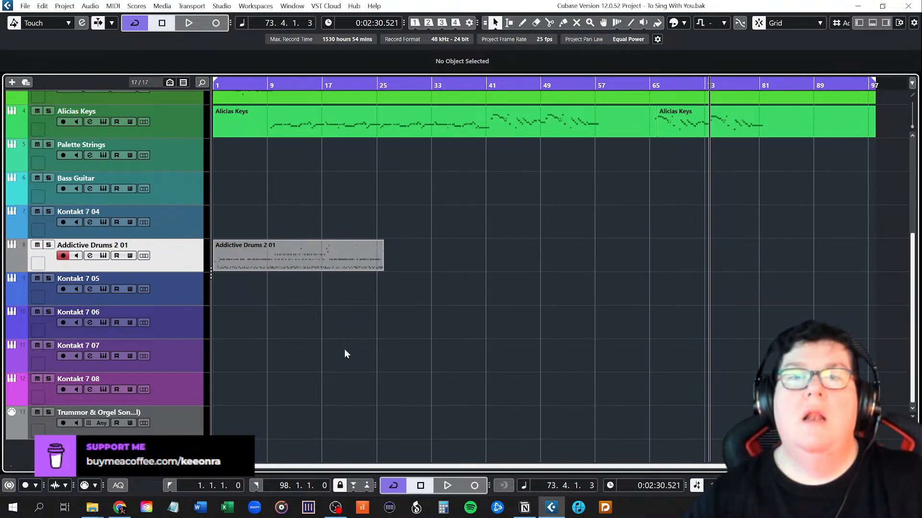
scroll(345, 350, up, 5)
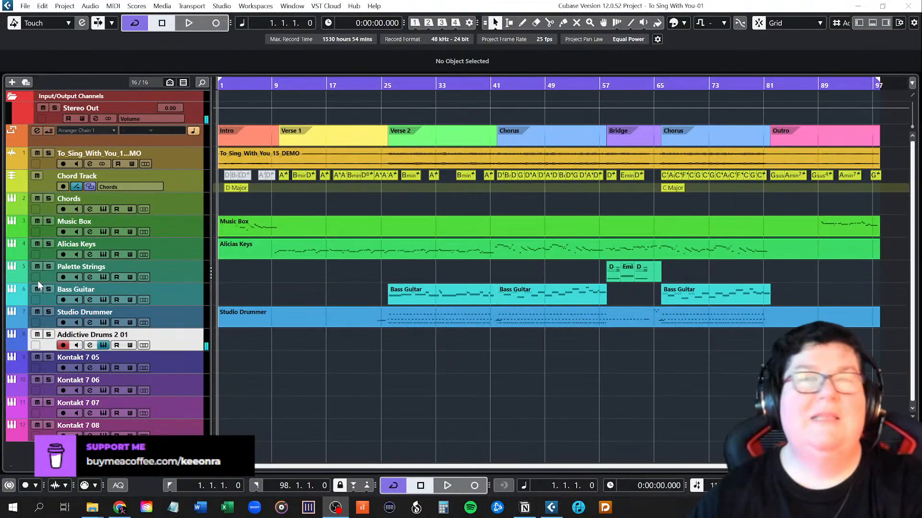
Open the Addictive Drums 2 01 plug-in, show the Diabolic beat library and audition Master Metal Groove 01.
click(104, 346)
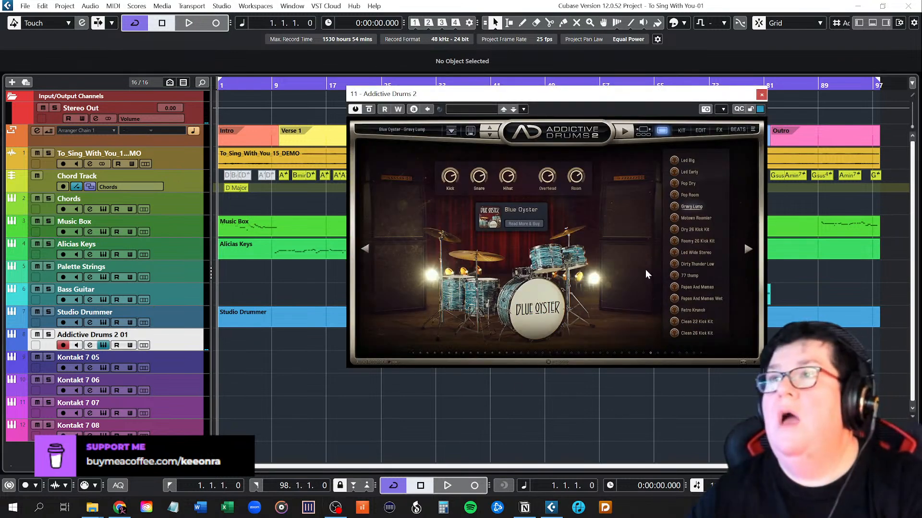
click(738, 129)
click(696, 214)
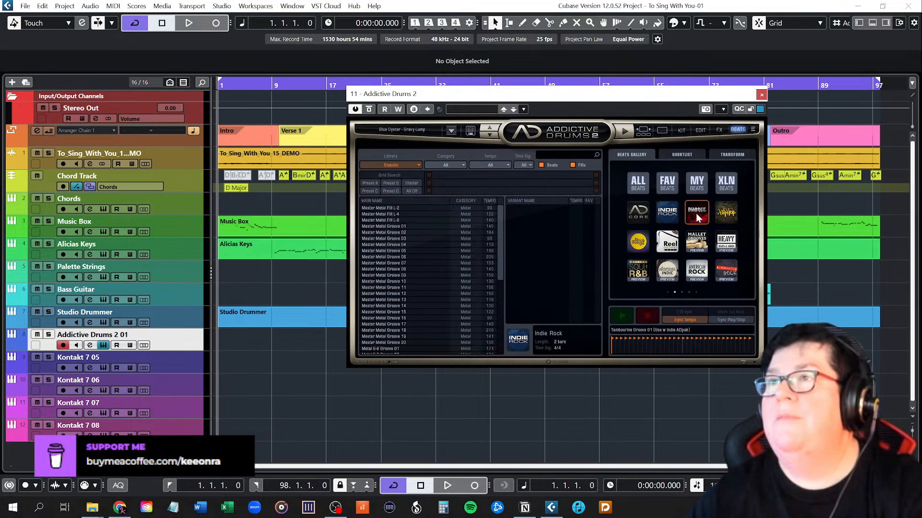
click(405, 226)
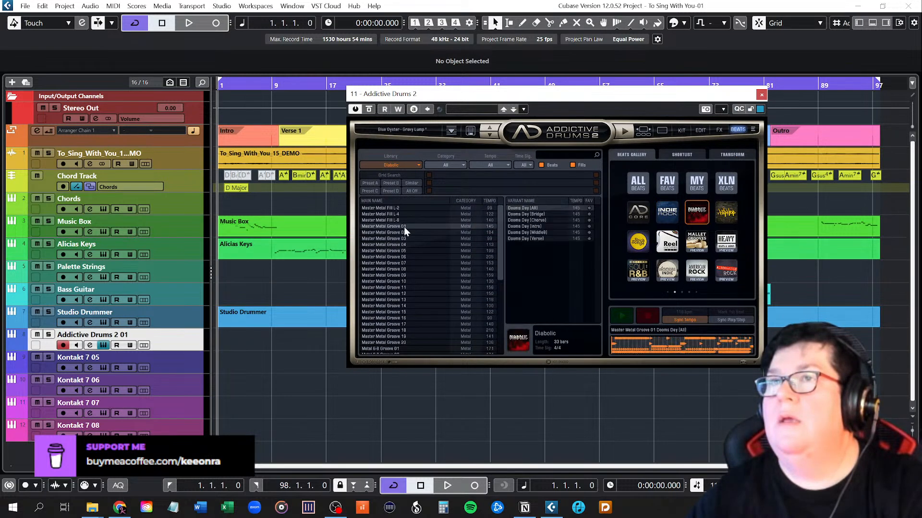
click(623, 315)
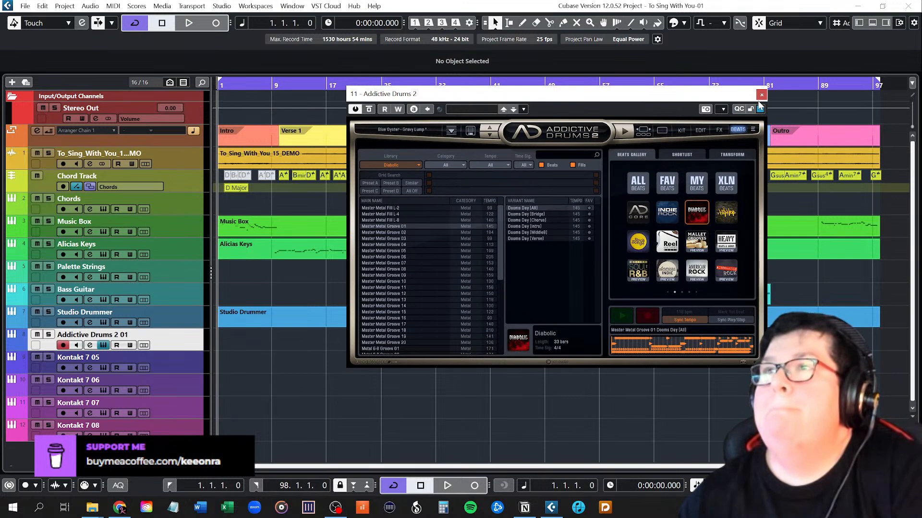
Show the Indie Rock beat library and audition Tambourine Groove 01, stopping playback at the end.
click(668, 213)
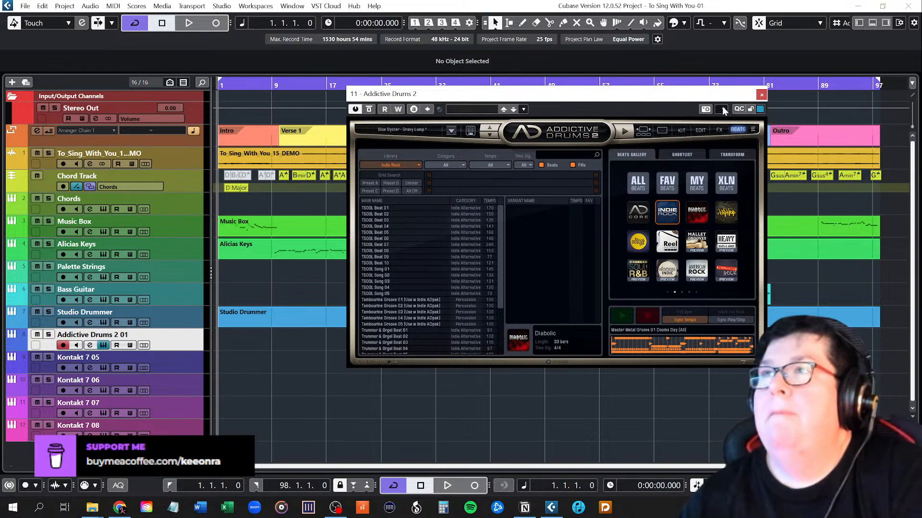
click(523, 110)
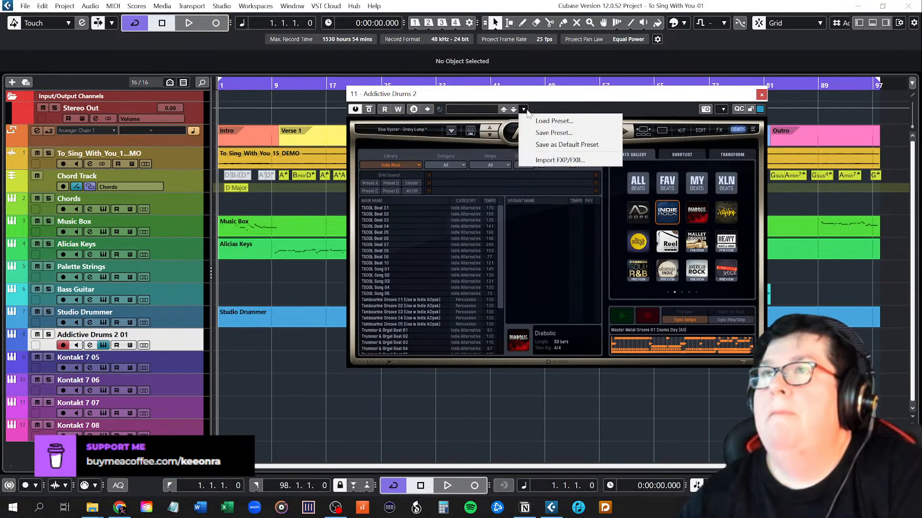
click(524, 109)
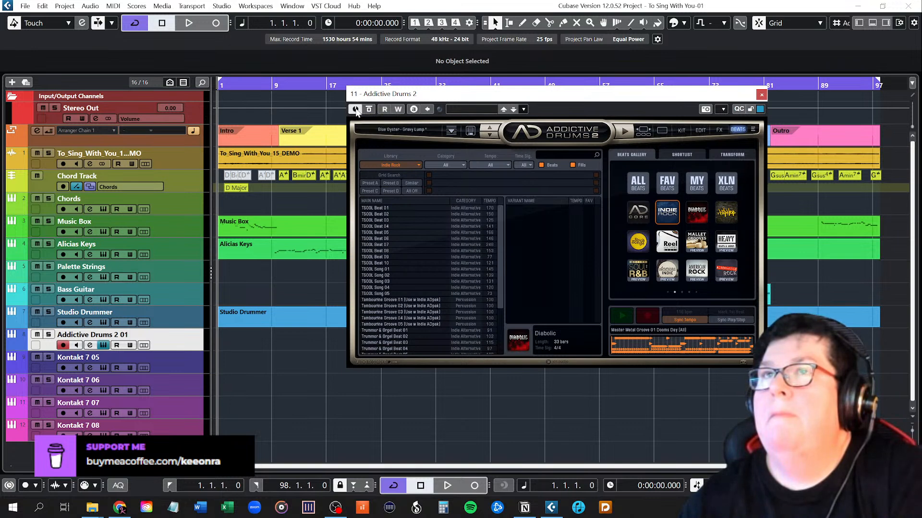
click(398, 301)
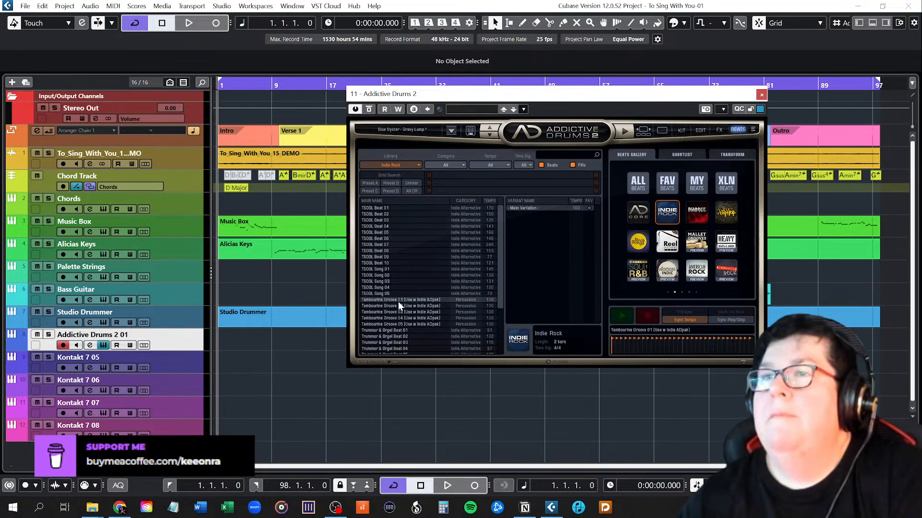
click(622, 317)
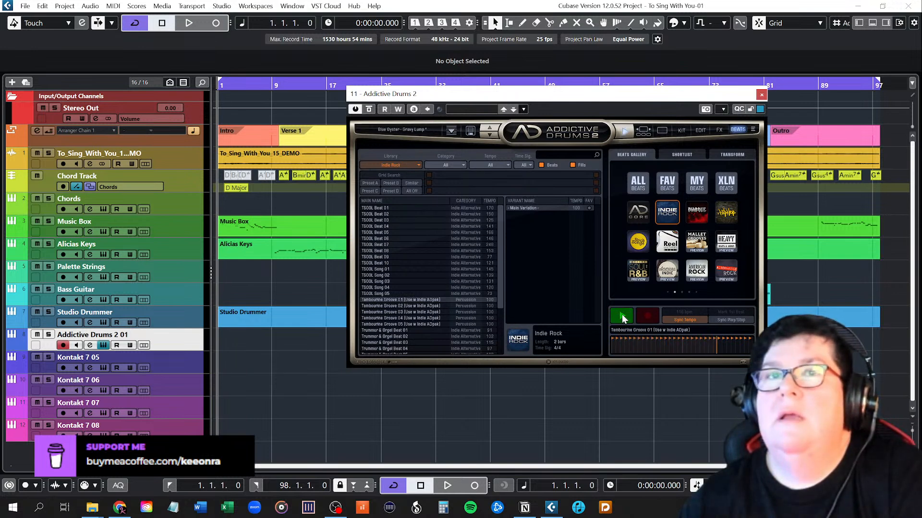
click(622, 318)
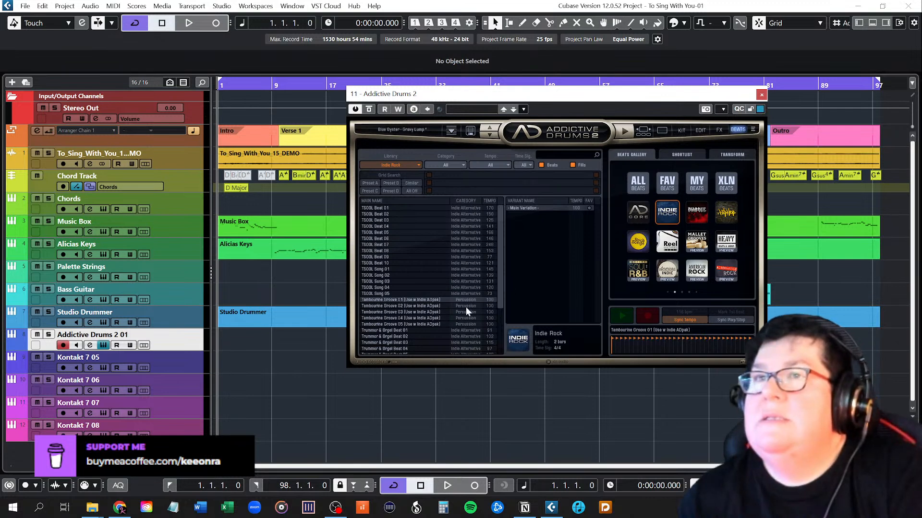
Look through the Indie Rock beats and the list of available libraries, keep Indie Rock, and close the drum plug-in window.
scroll(412, 325, down, 1)
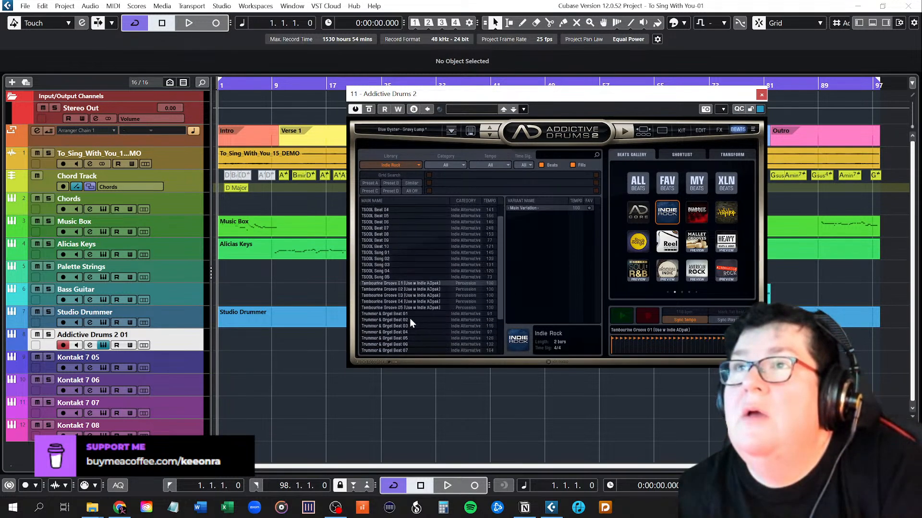
scroll(411, 325, up, 1)
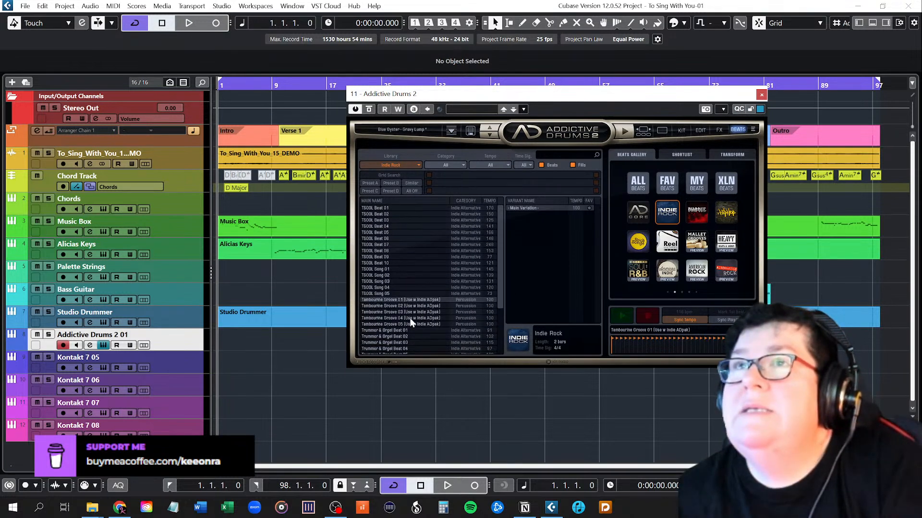
click(397, 164)
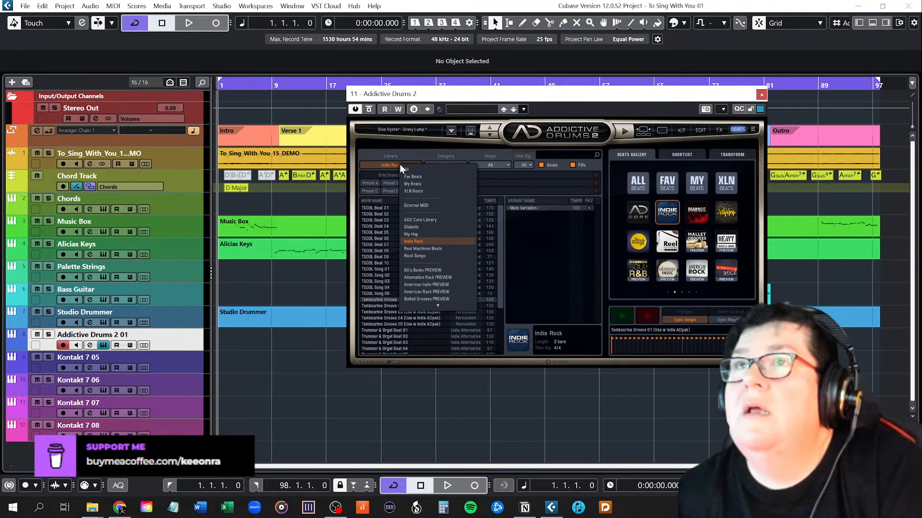
click(408, 242)
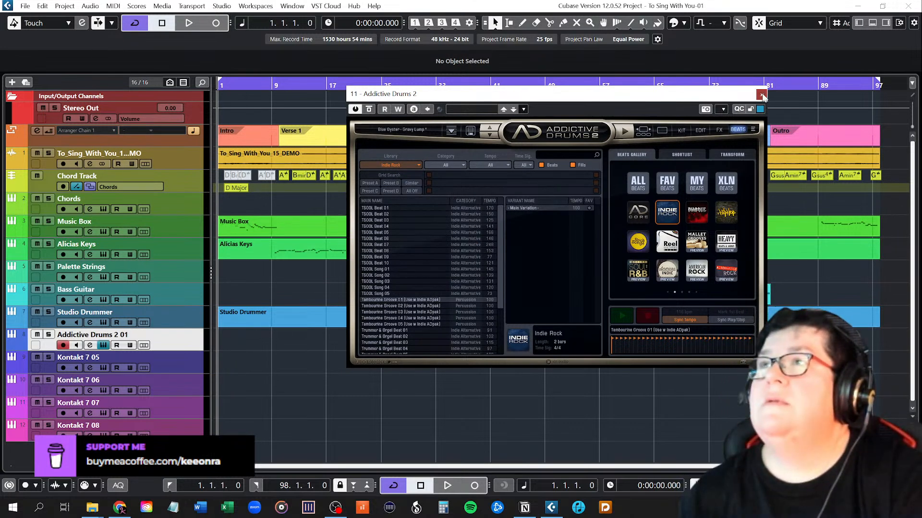
click(762, 95)
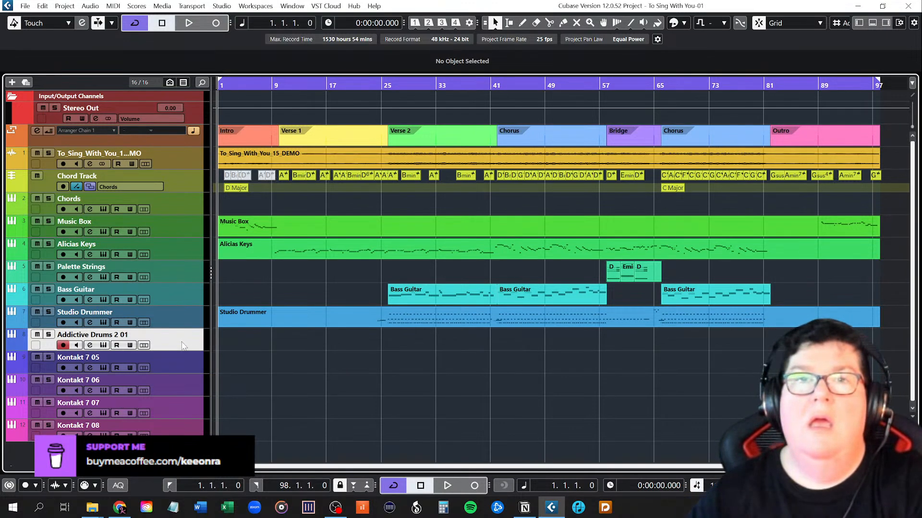
Add one new instrument track using Addictive Drums 2 with its audio routed to Stereo Out.
right_click(127, 170)
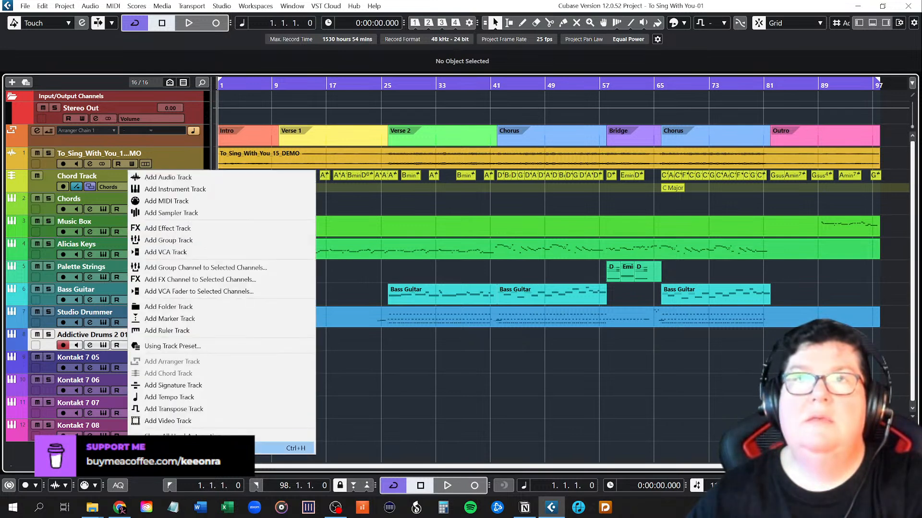
click(199, 191)
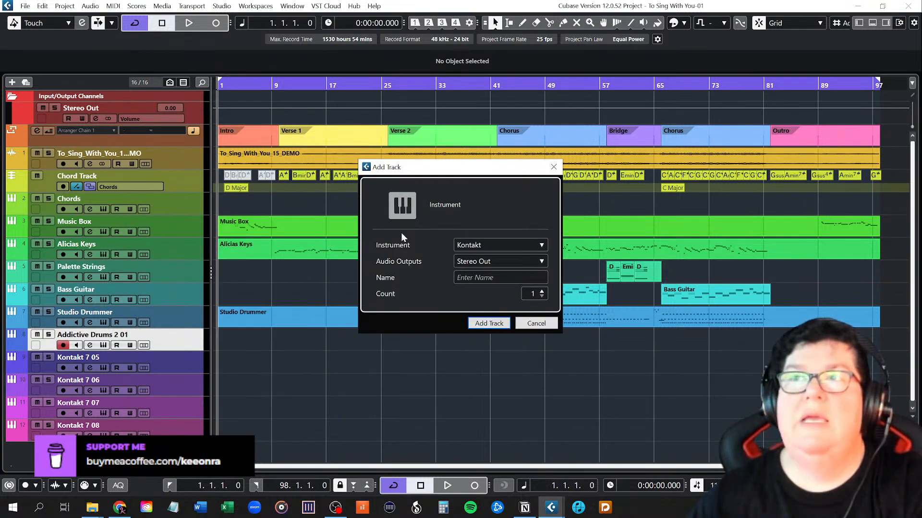
click(498, 245)
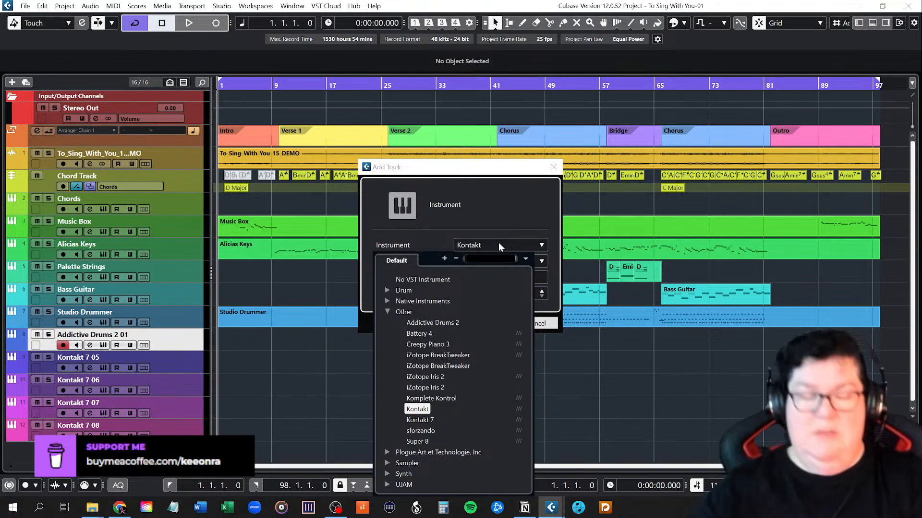
text(addi)
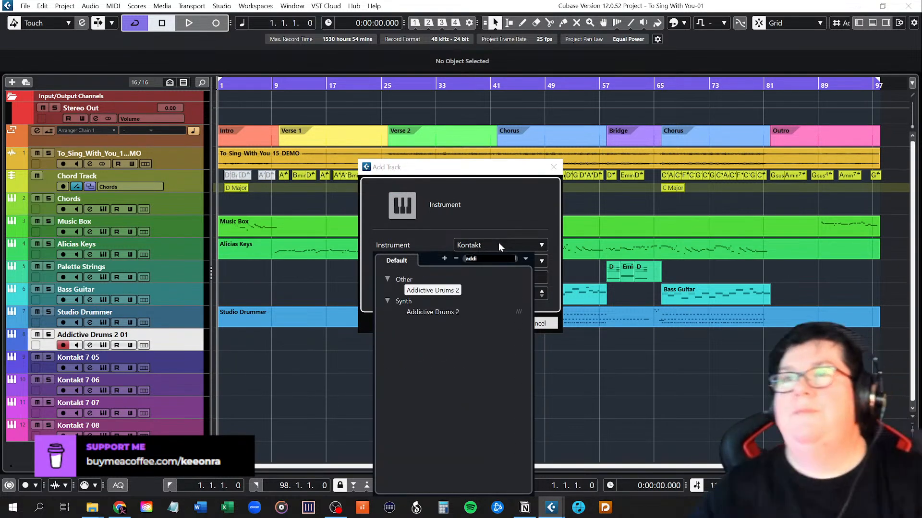
click(443, 290)
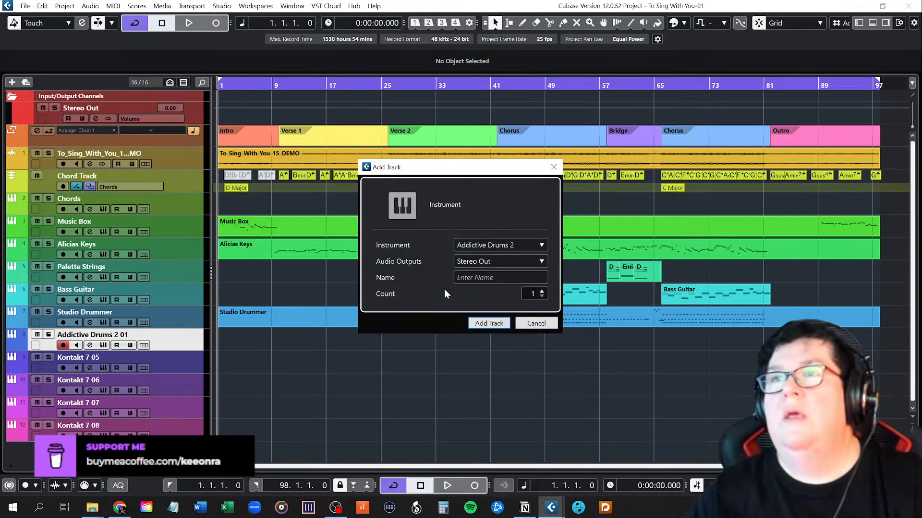
click(489, 323)
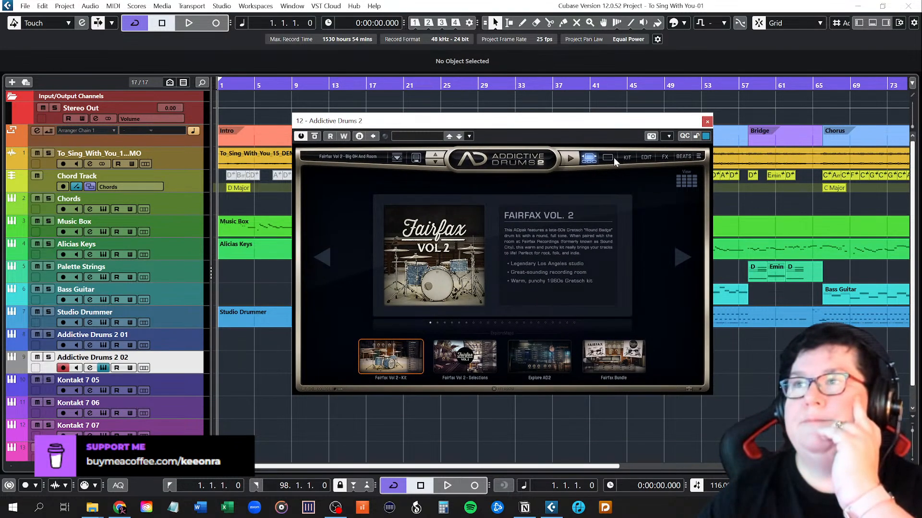
Load the Fairfax Vol 2 kit with the Folky Punch preset on the new drum track.
click(612, 159)
click(590, 158)
click(680, 176)
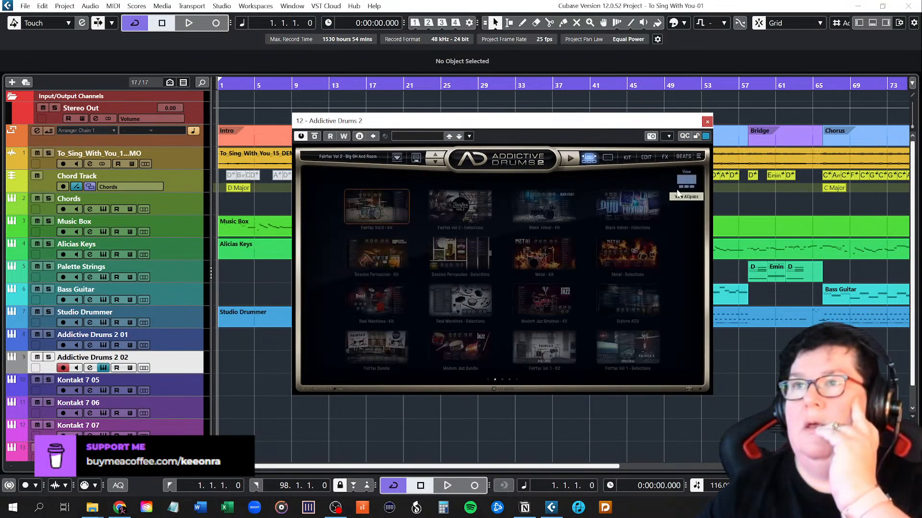
click(390, 208)
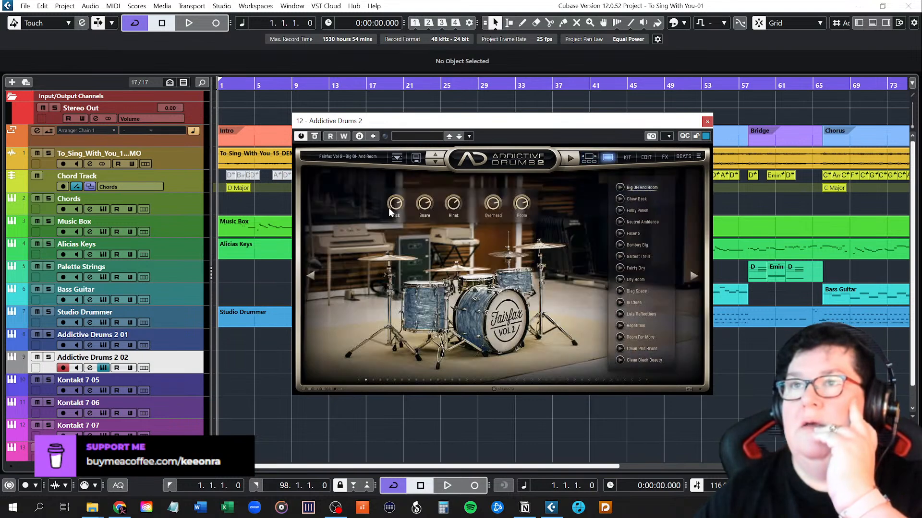
click(621, 210)
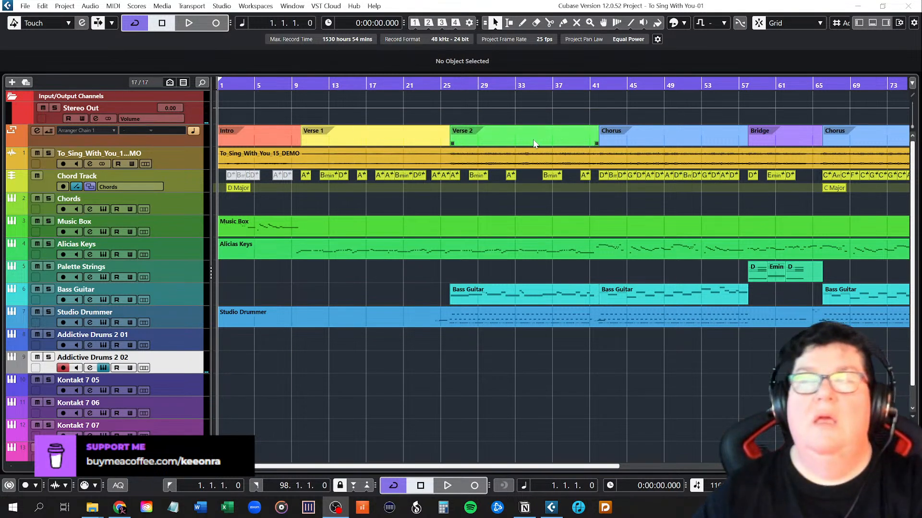
Reopen the Addictive Drums 2 02 plug-in, show its Indie Rock beats and audition Tambourine Groove 01.
click(103, 368)
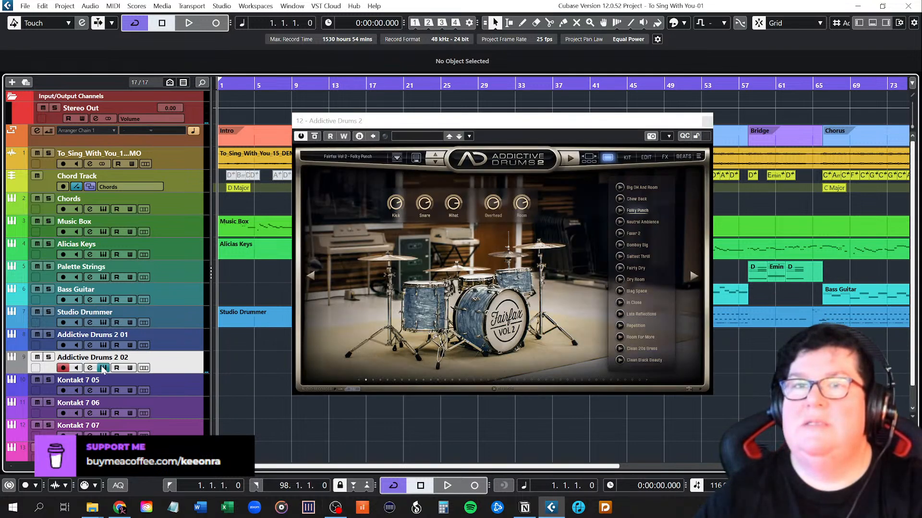
click(684, 157)
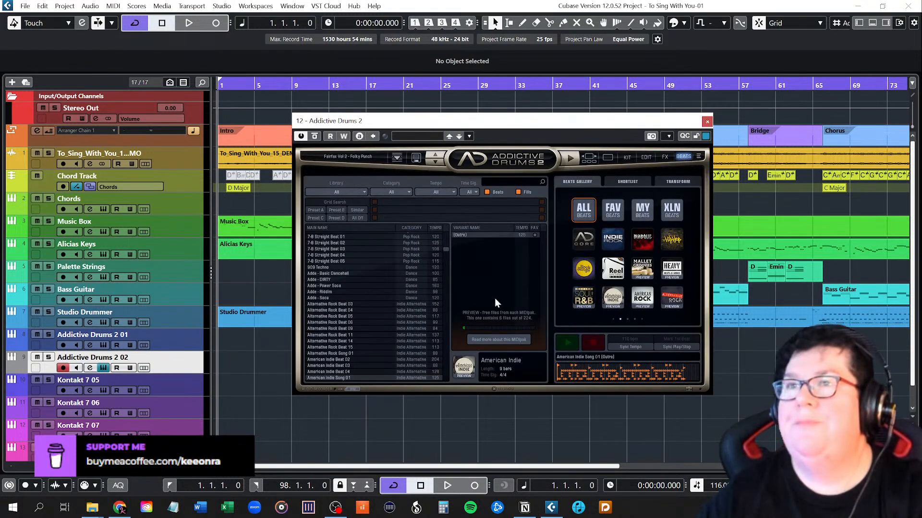
click(613, 239)
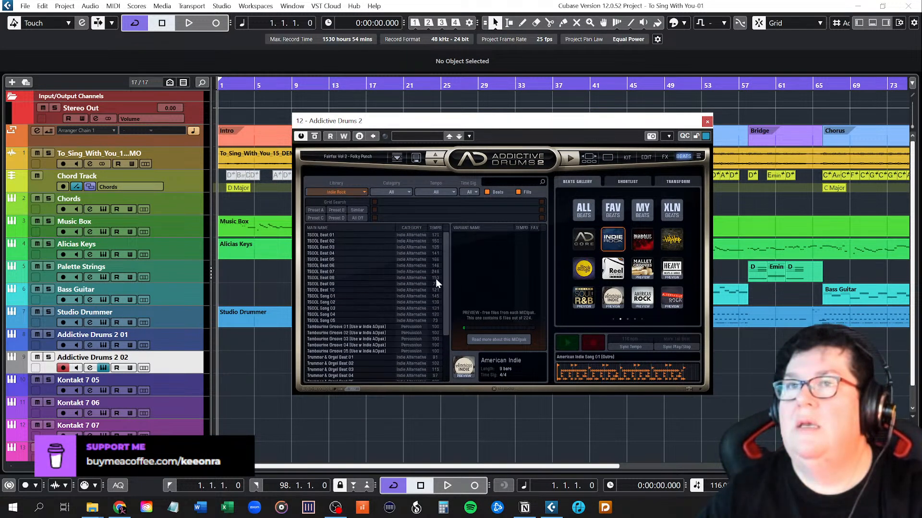
scroll(404, 283, down, 10)
scroll(403, 284, up, 3)
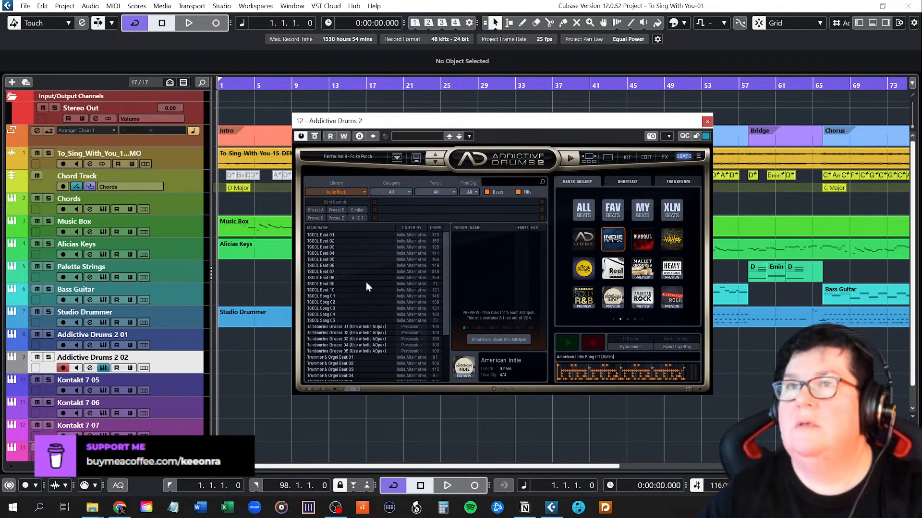
click(320, 327)
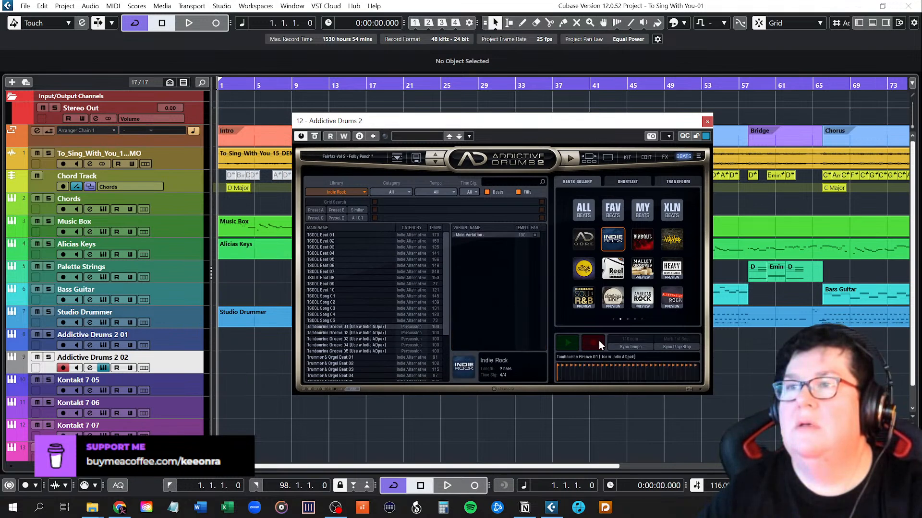
click(563, 342)
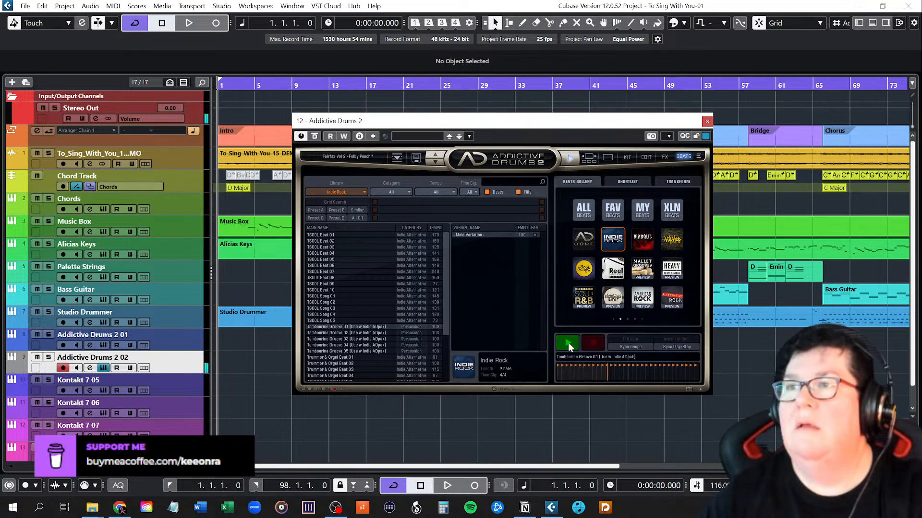
click(569, 343)
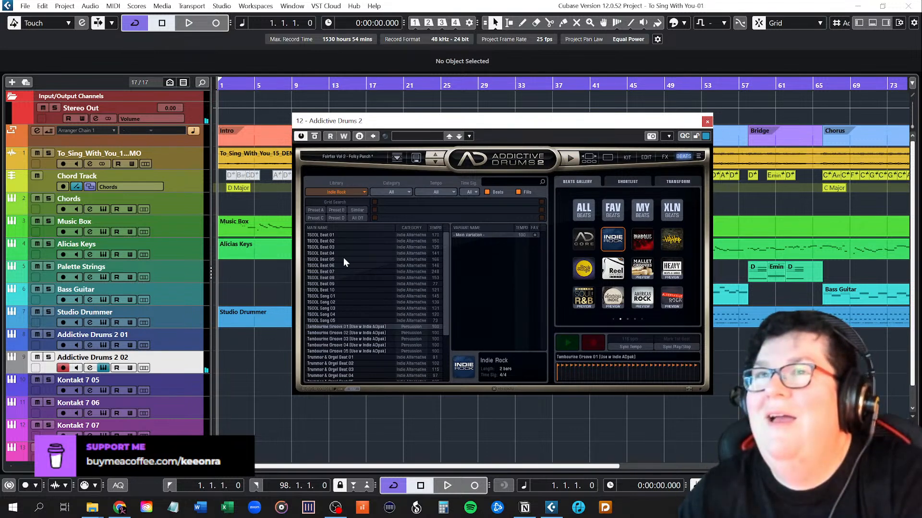
Audition the Hihat variant of Trummor & Orgel Beat 01 with Sync Tempo turned on, and stop playback.
scroll(344, 257, down, 3)
click(340, 292)
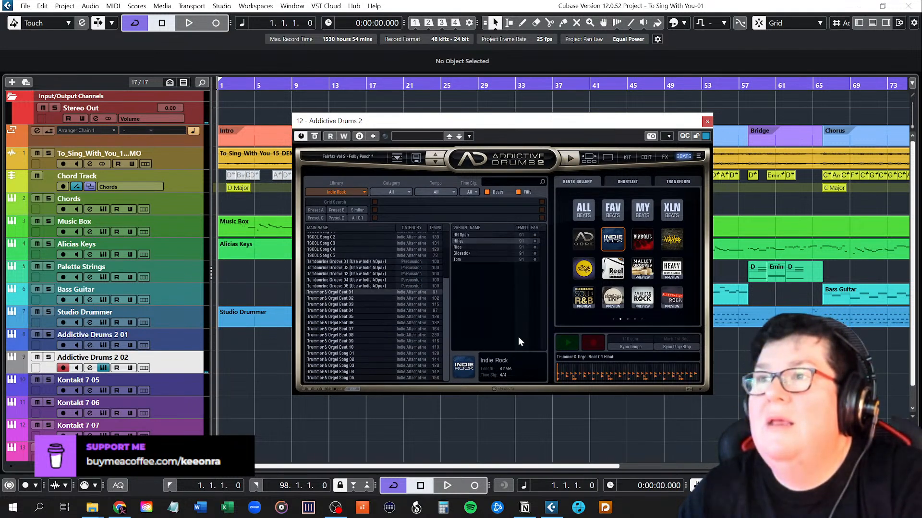
click(566, 345)
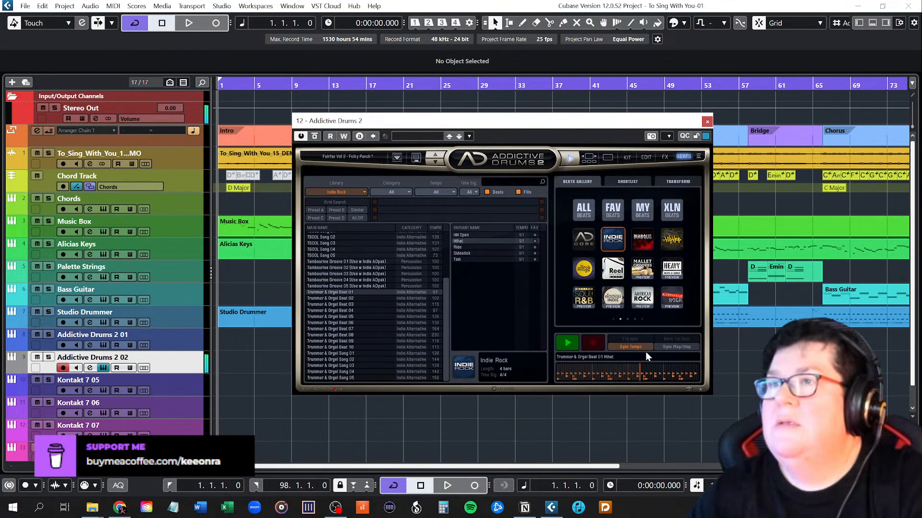
click(569, 344)
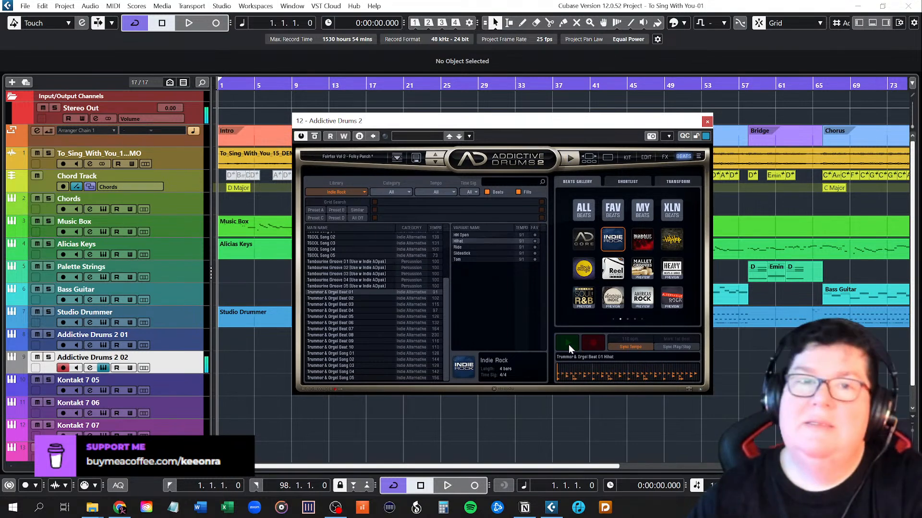
click(699, 486)
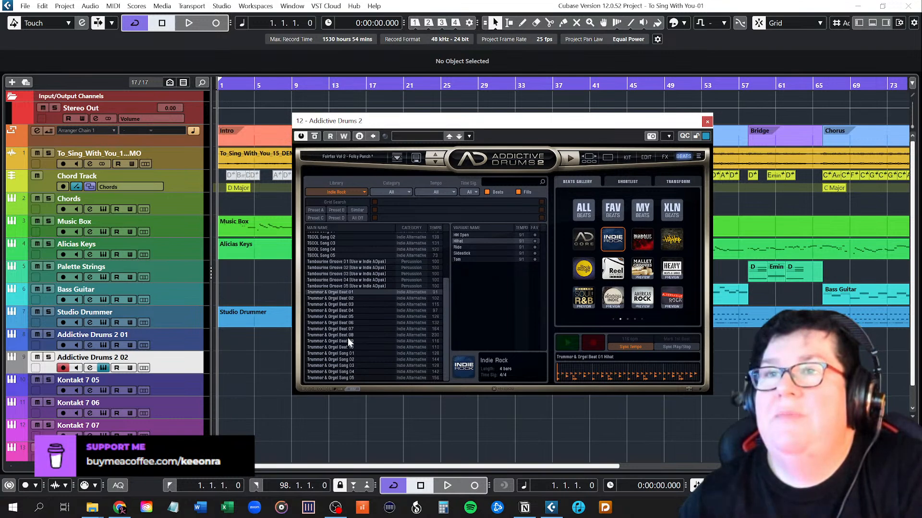
Audition the Hihat variant of the first TSOOL beat in the Indie Rock list, and stop playback.
scroll(347, 338, up, 4)
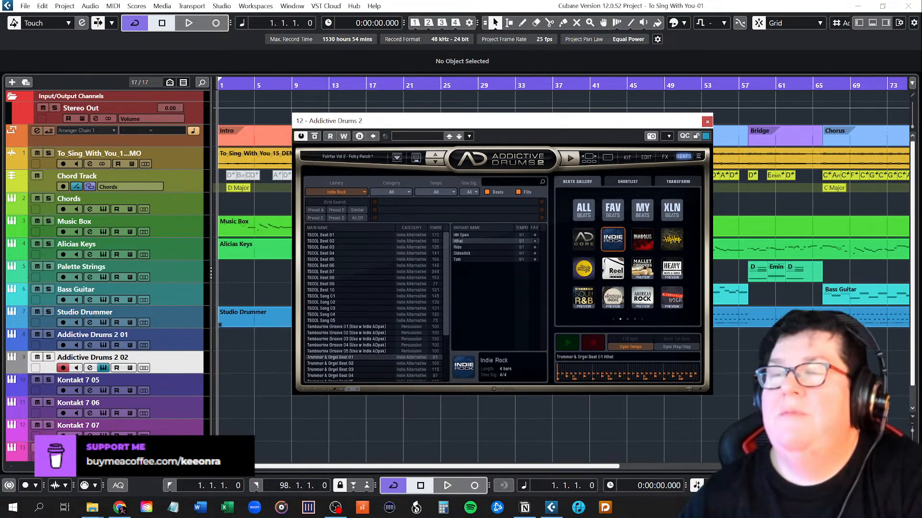
click(321, 235)
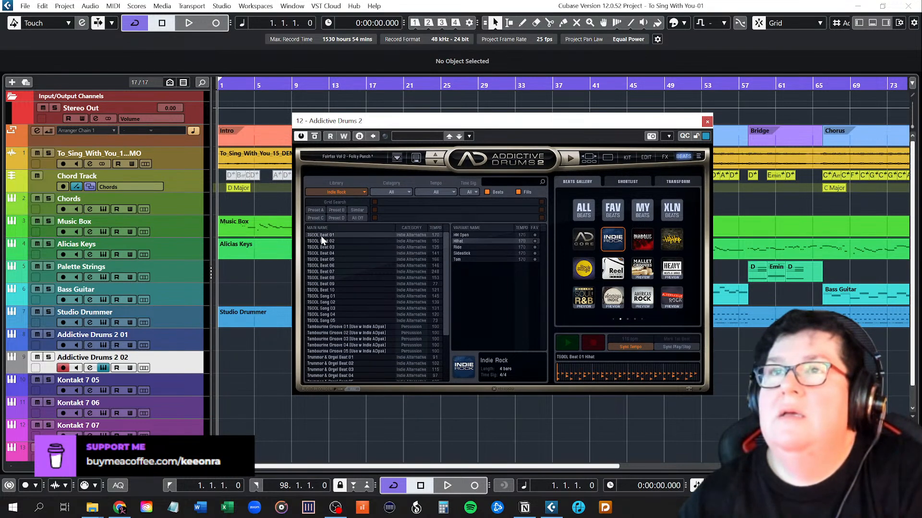
click(567, 344)
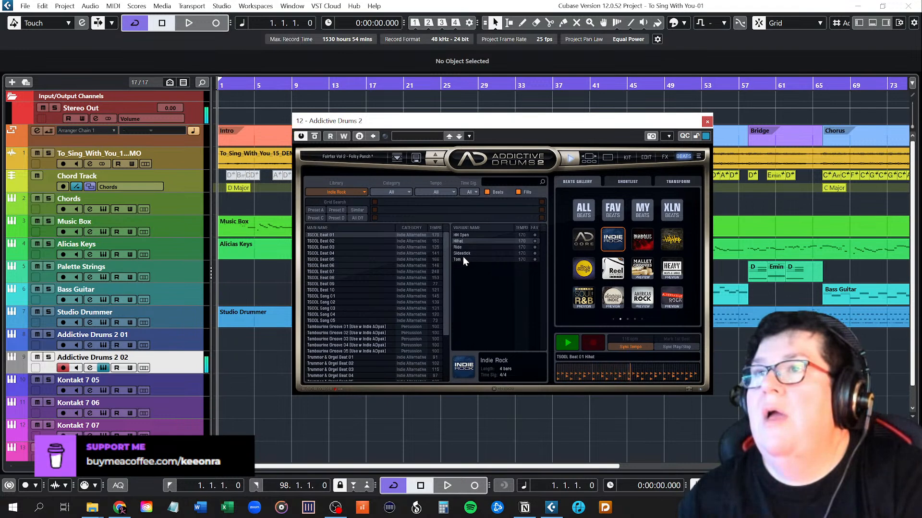
key(space)
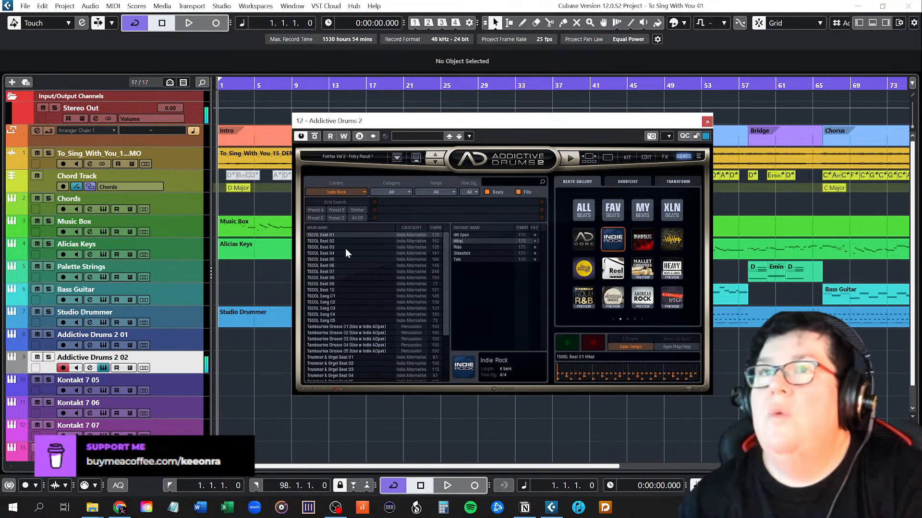
Search the Indie Rock beats for "fill" and clear the search.
click(328, 241)
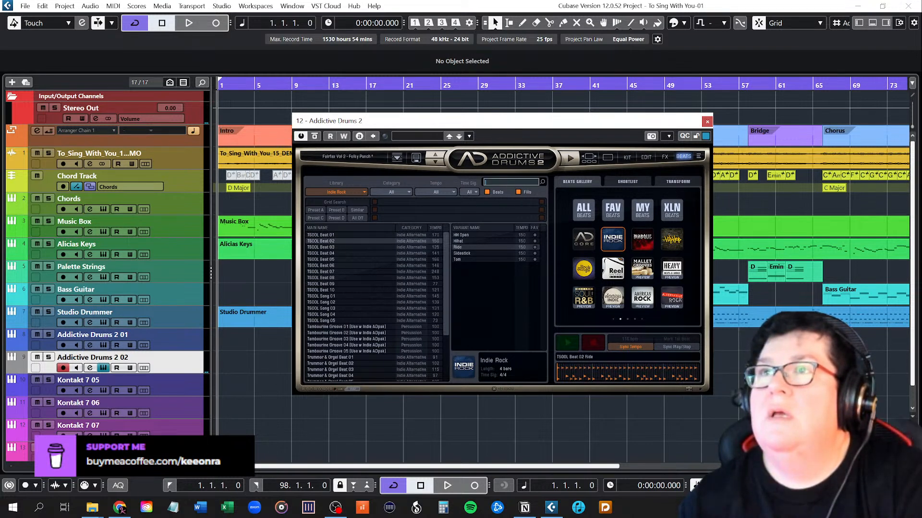
text(fill)
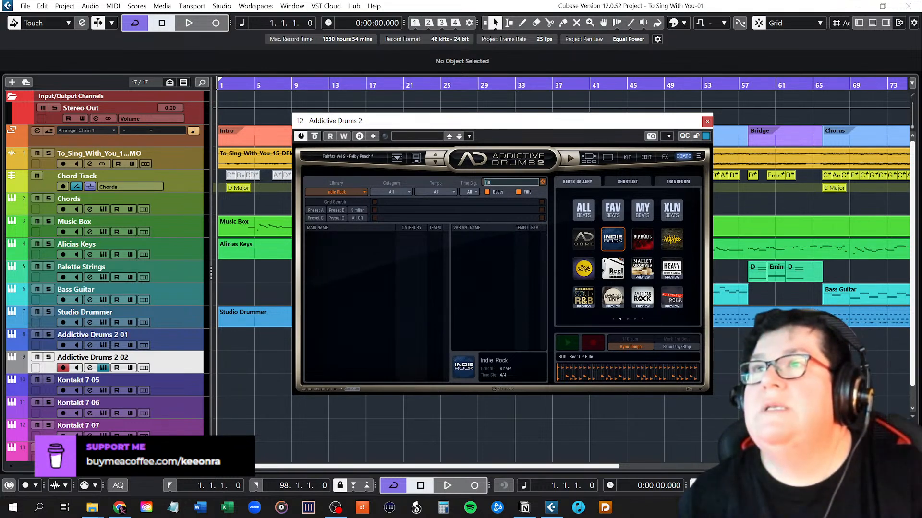
click(542, 182)
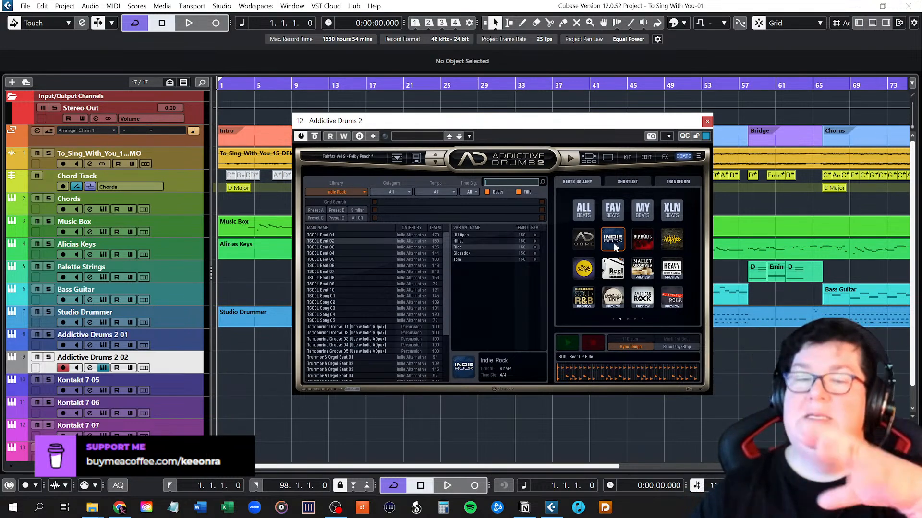
Search the whole beat library for "fill" and filter the list to the 4/4 time signature.
click(641, 238)
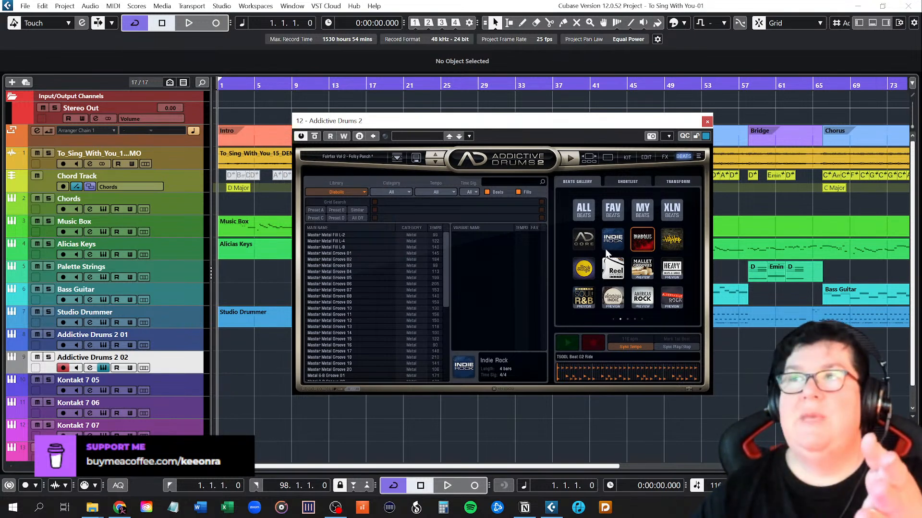
click(584, 214)
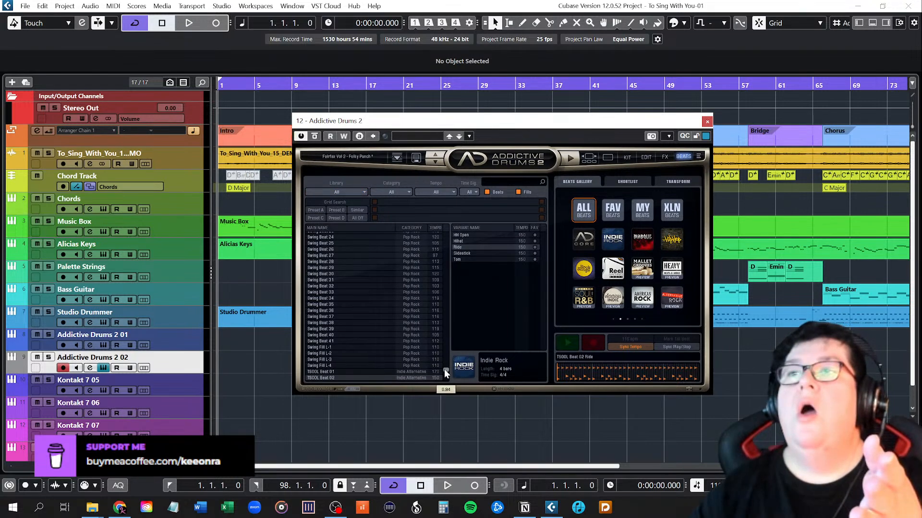
drag(445, 370, 448, 230)
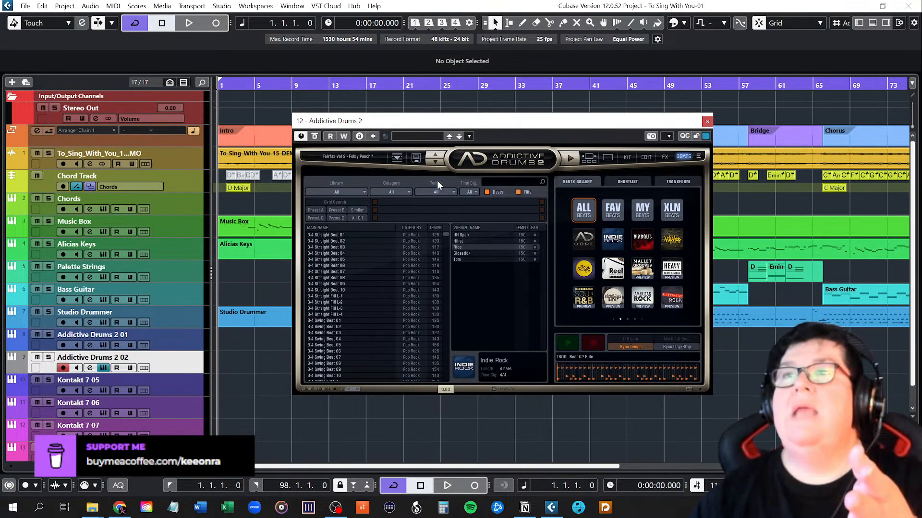
click(509, 182)
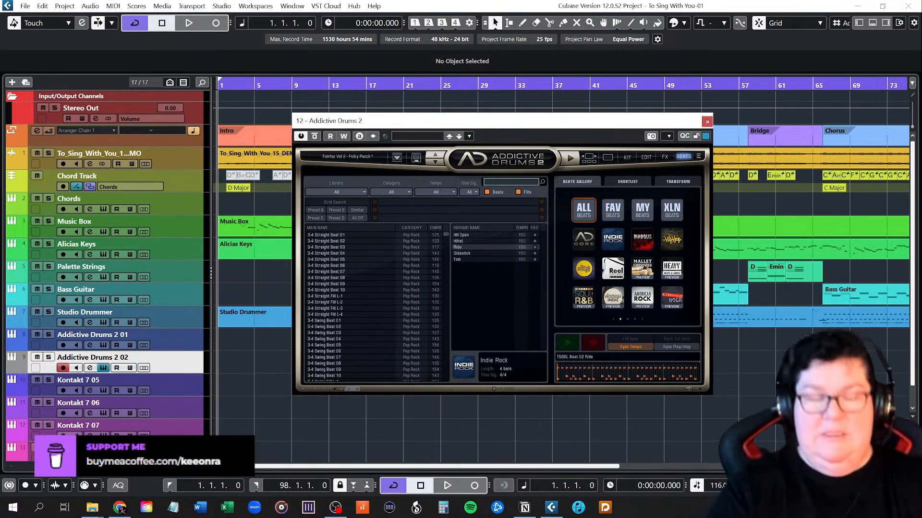
text(fill)
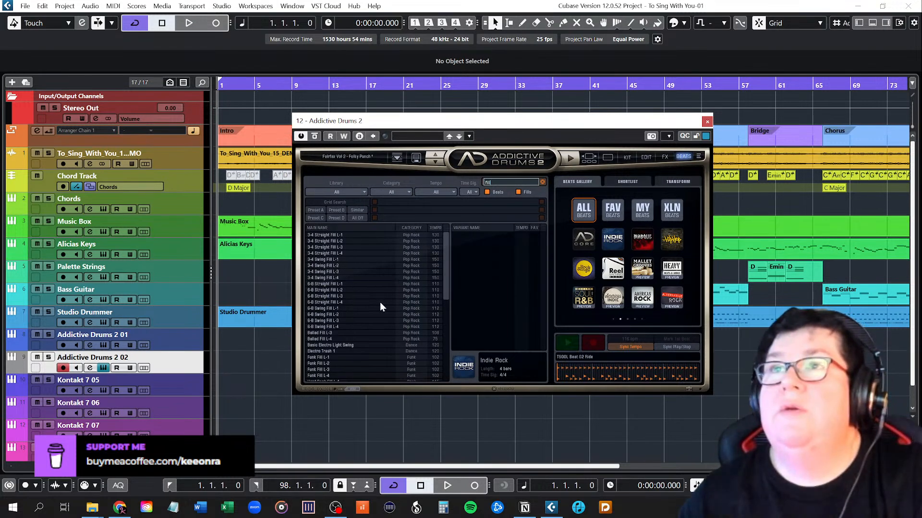
click(473, 190)
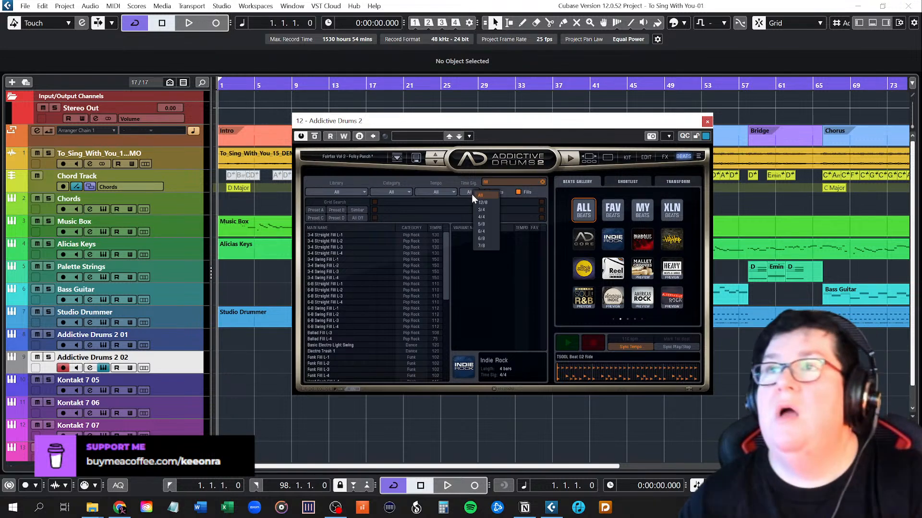
click(486, 218)
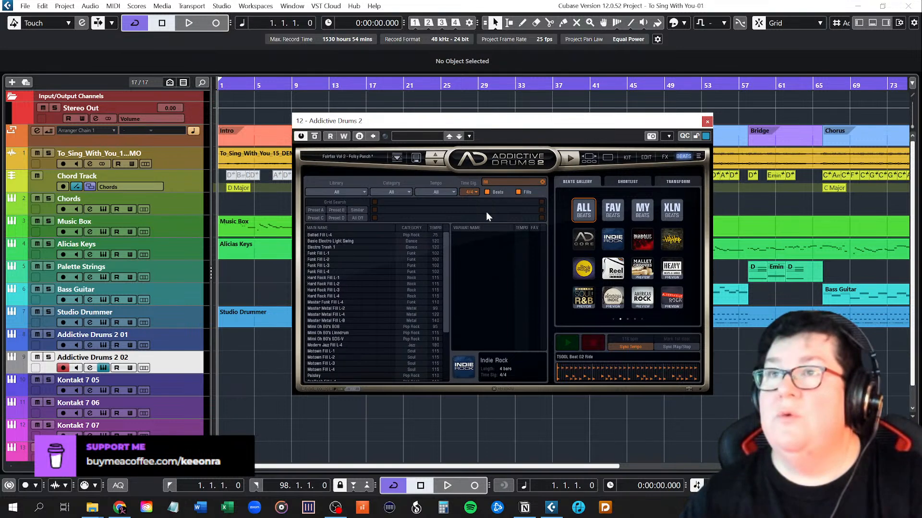
Audition Ballad Fill L-4 variant 03, and close the Addictive Drums 2 window.
click(323, 234)
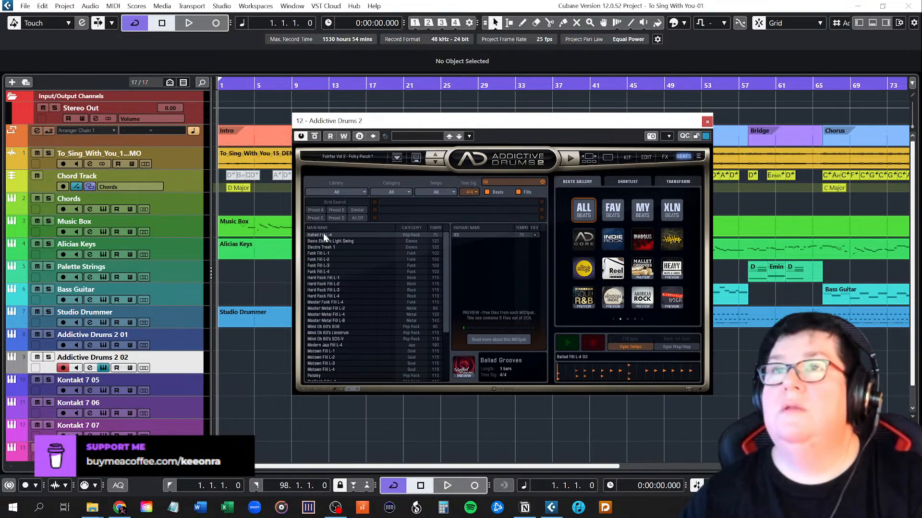
click(569, 345)
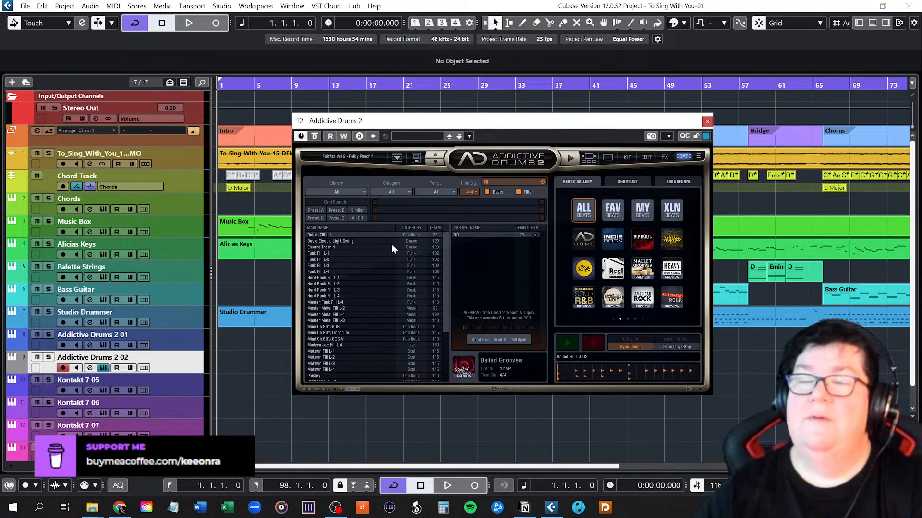
click(707, 123)
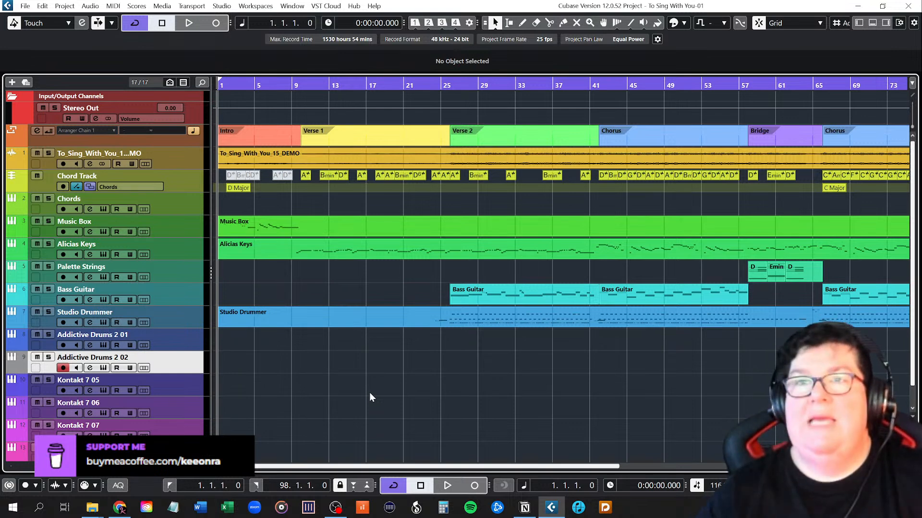
Fit the whole arrangement in view and play the song from the beginning through to the Outro.
key(shift+f)
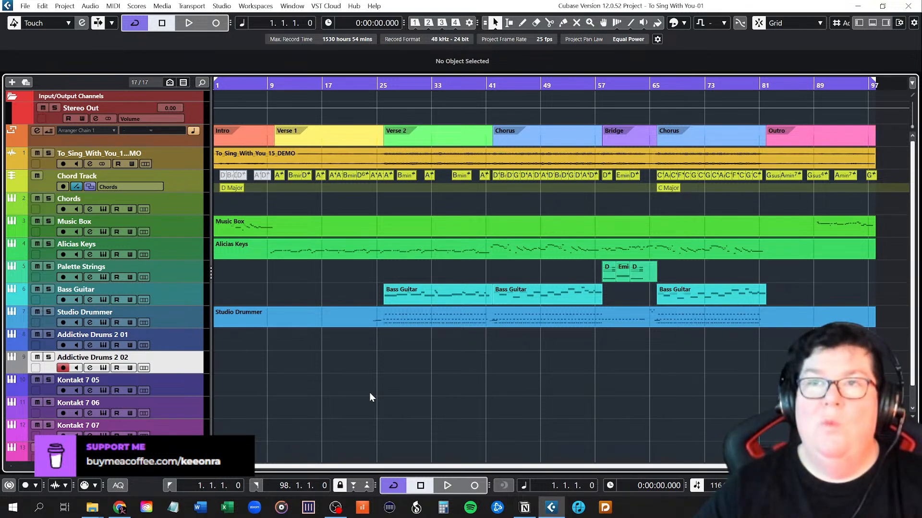
key(space)
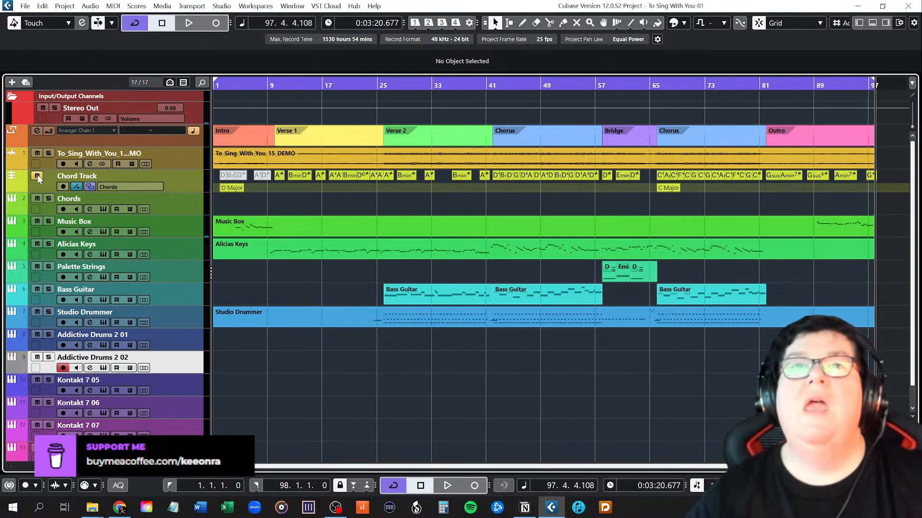
Show the Inspector for the Arranger Track and rename the Intro section as "Intro - Music Box".
click(163, 141)
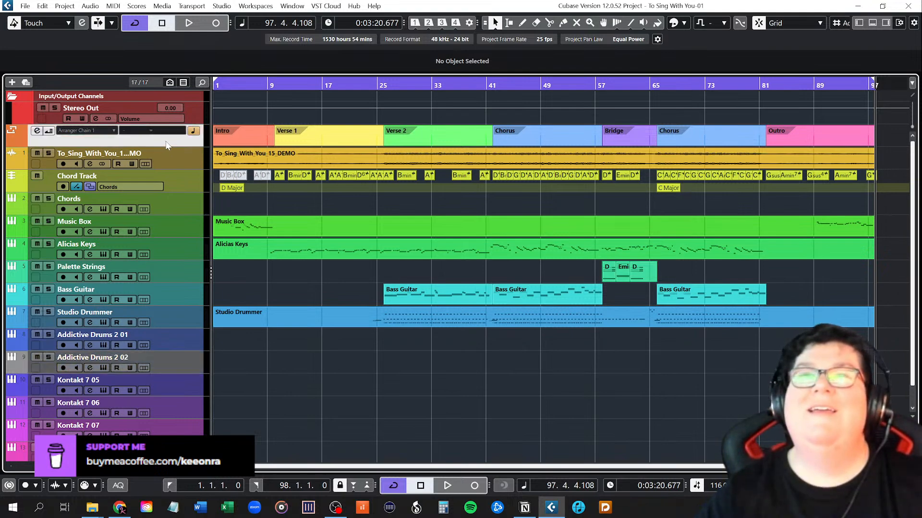
click(858, 23)
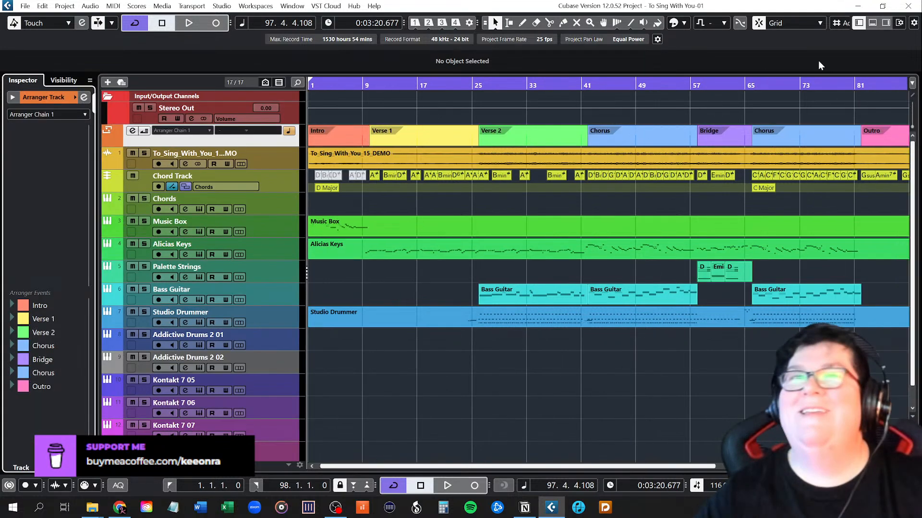
click(346, 140)
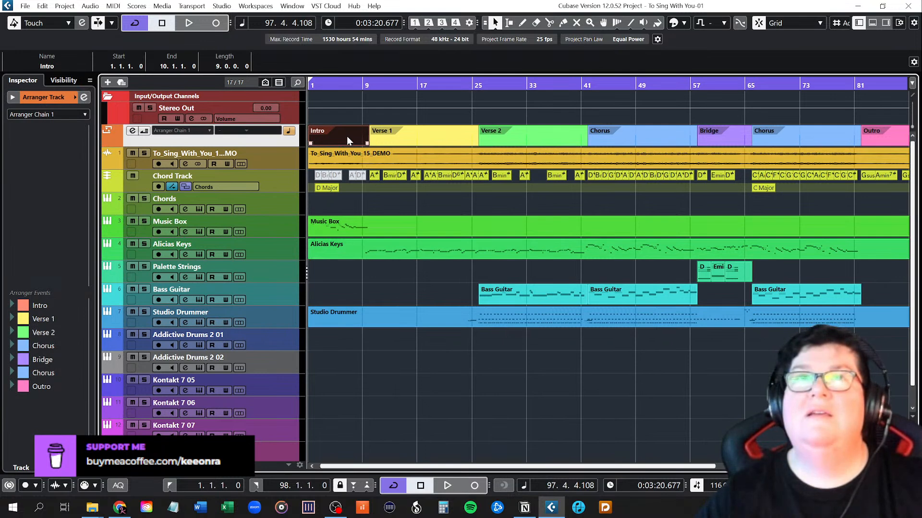
click(67, 67)
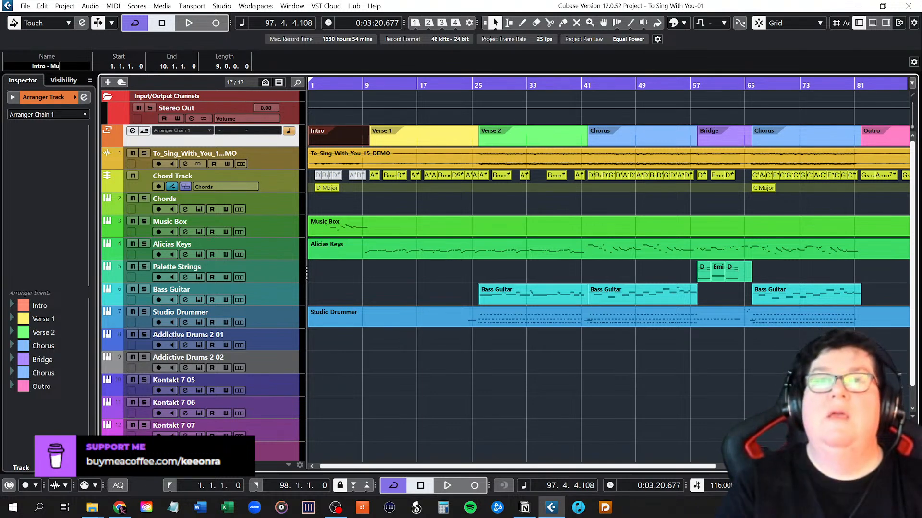
text(ox)
key(Return)
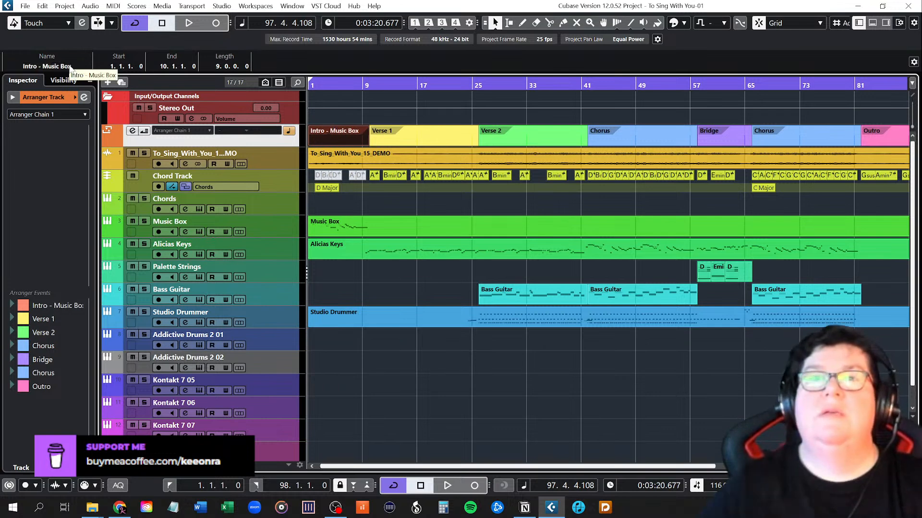
Rename the Verse 1 arranger section as "Verse 1 - Piano Vox".
click(389, 131)
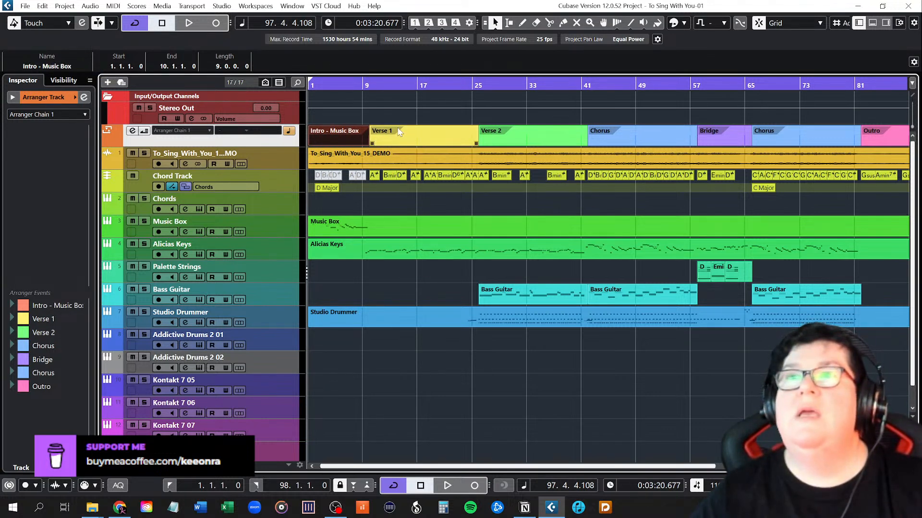
click(77, 66)
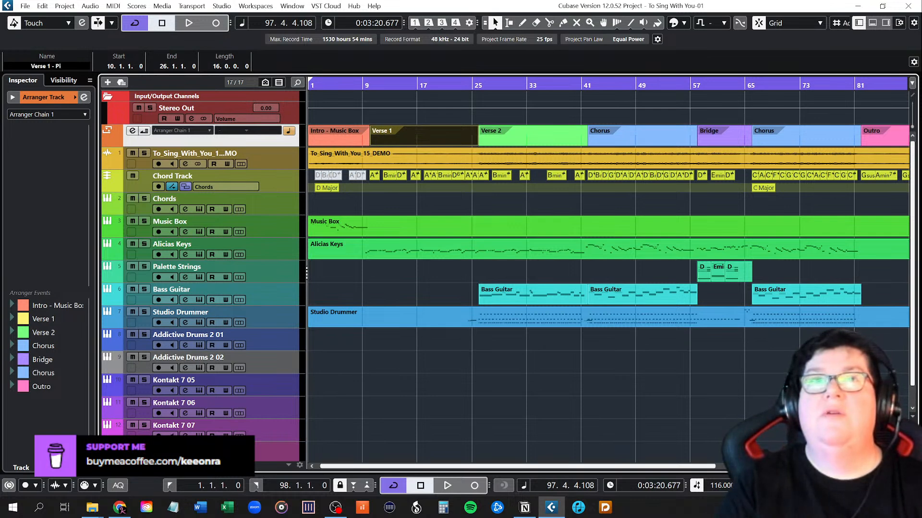
text(- Piano Vox)
key(Return)
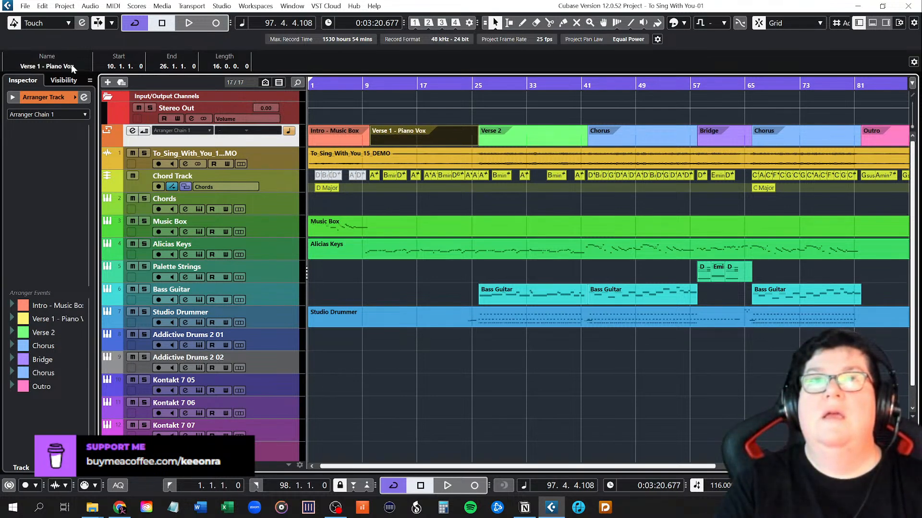
Rename the Verse 2 arranger section as "Verse 2 - + Bass Drums".
click(491, 132)
click(69, 65)
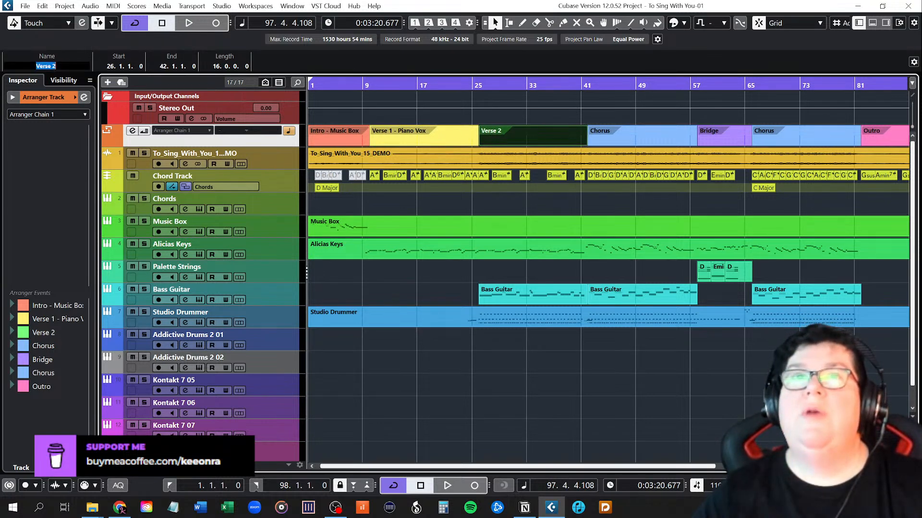
text(-)
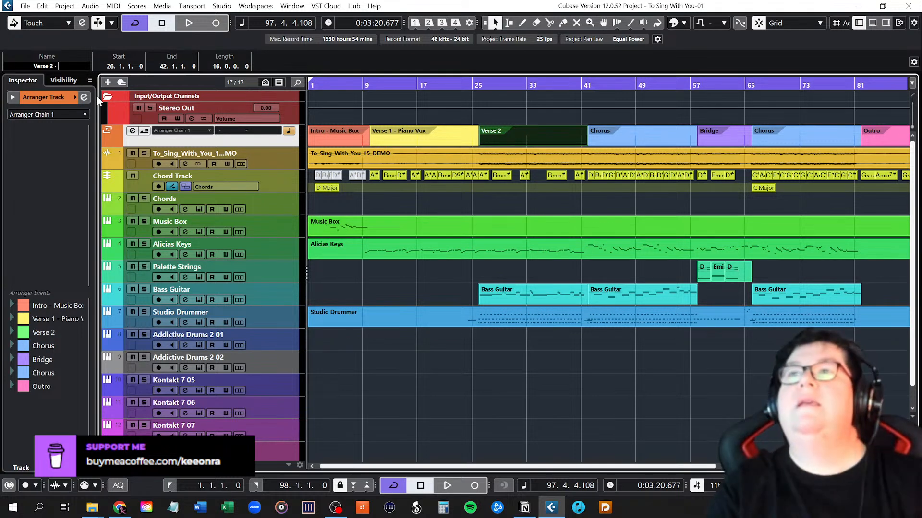
text(+)
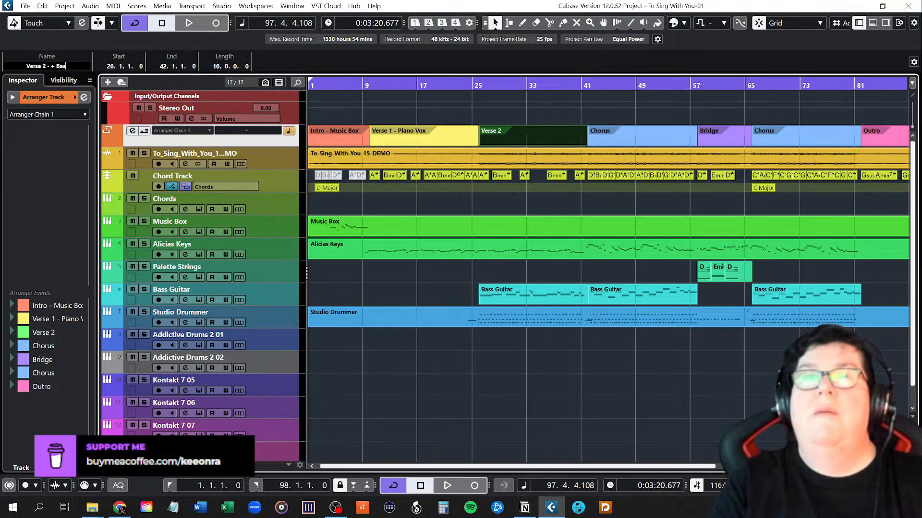
text(Bass D)
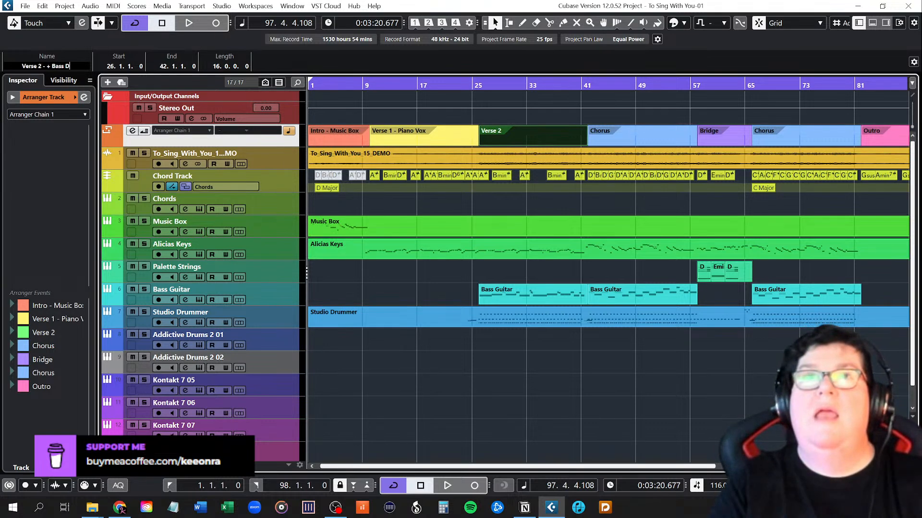
text(rums)
key(Return)
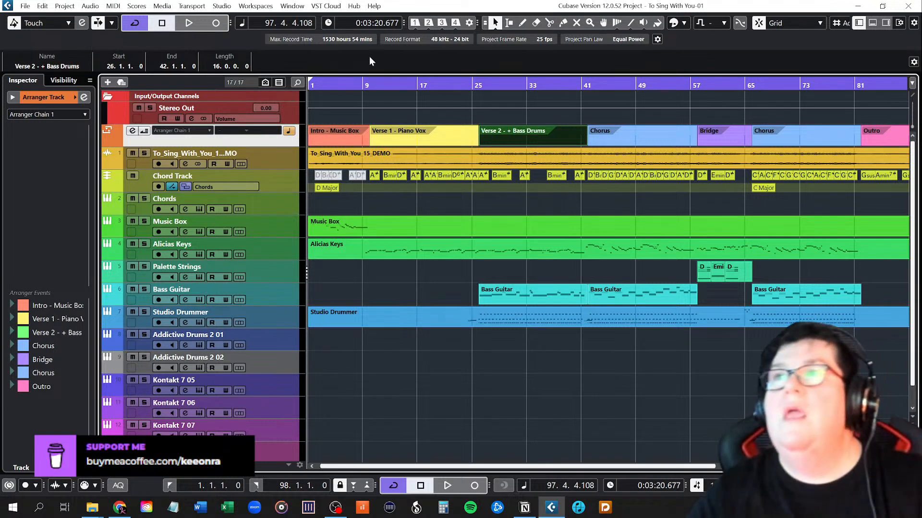
Rename the first Chorus arranger section as "Chorus + Acoustic Guitar".
click(612, 130)
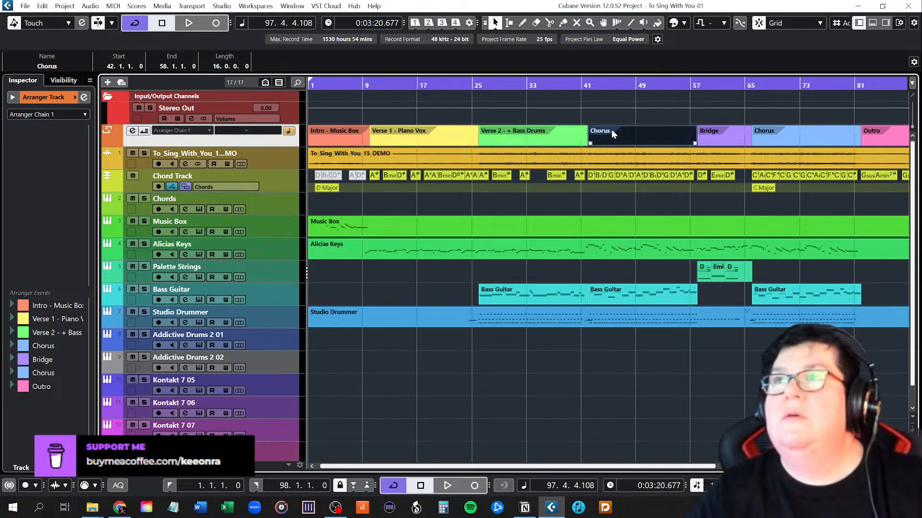
double_click(612, 128)
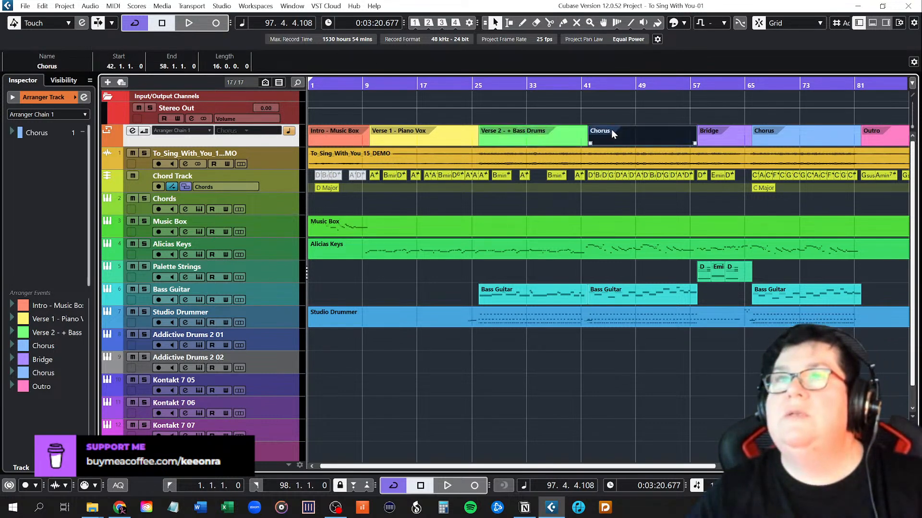
click(68, 68)
key(Return)
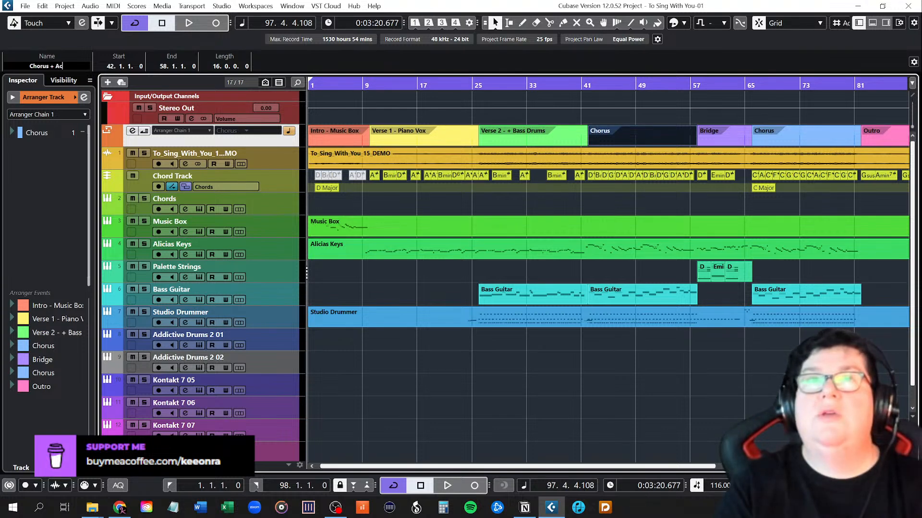
text(oustic Guitar)
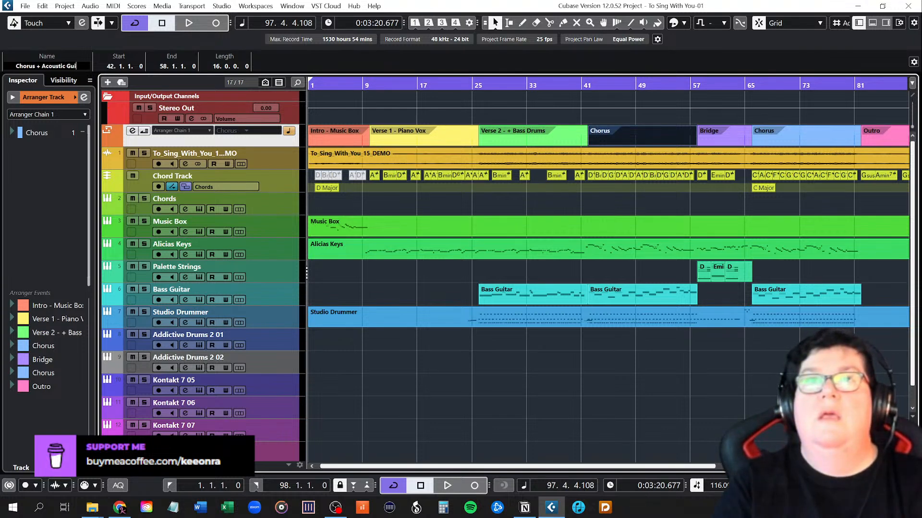
key(Return)
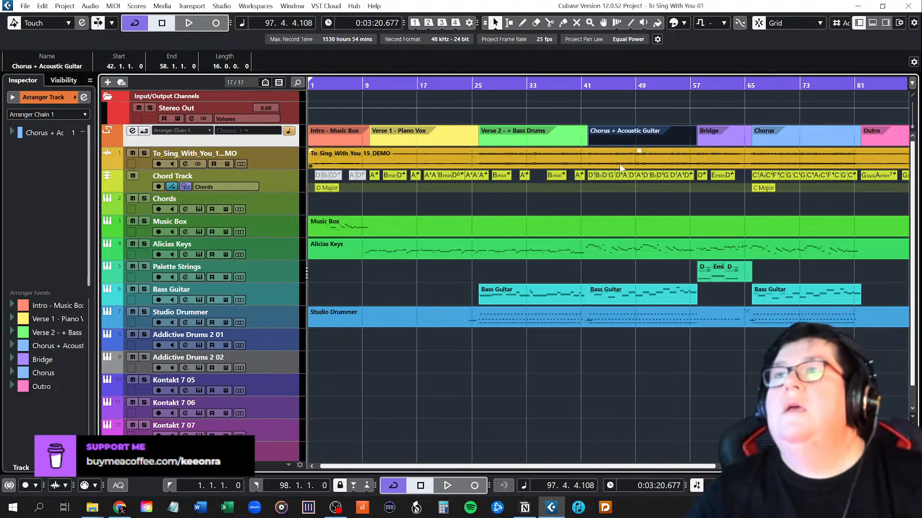
Remove the hyphen from the second verse's arranger section name so it reads "Verse 2 + Bass Drums".
click(520, 131)
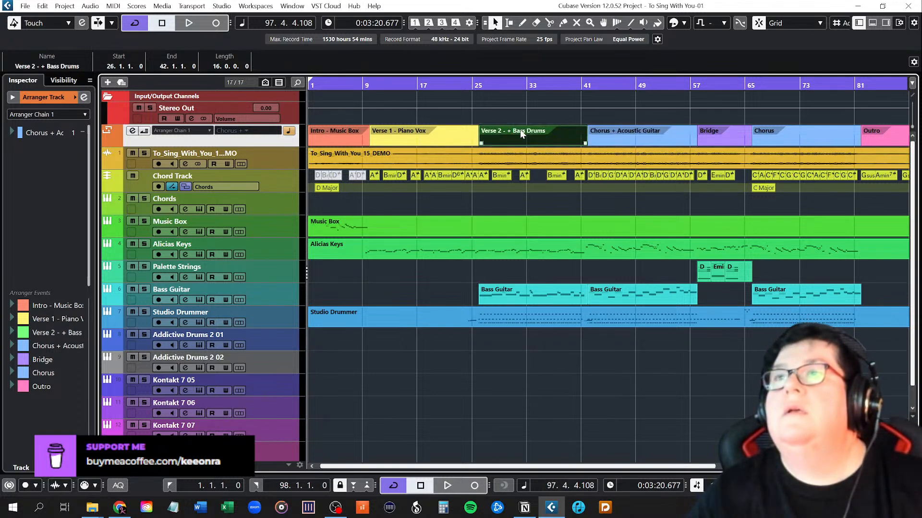
click(40, 67)
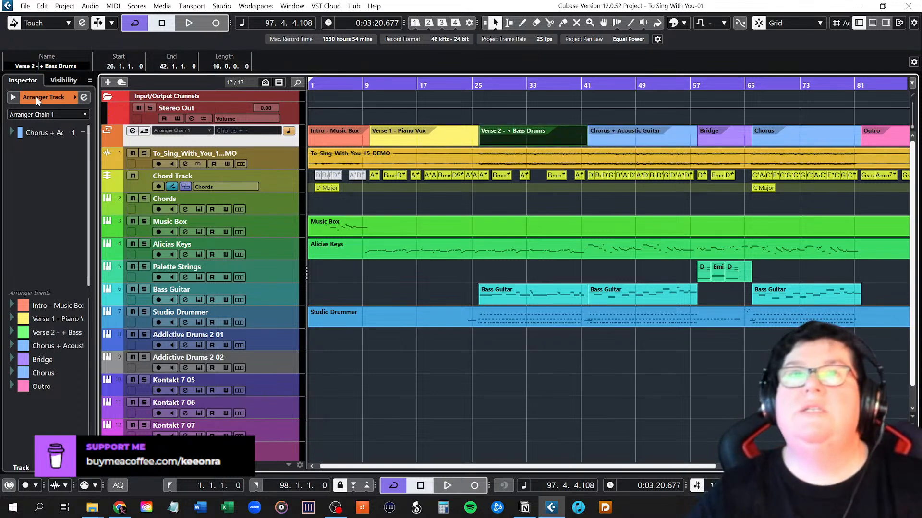
key(BackSpace)
key(BackSpace)
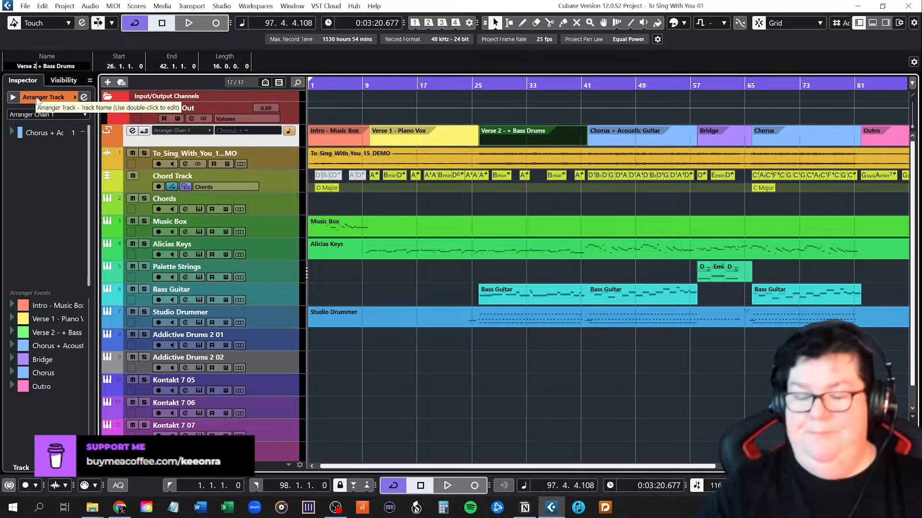
key(Return)
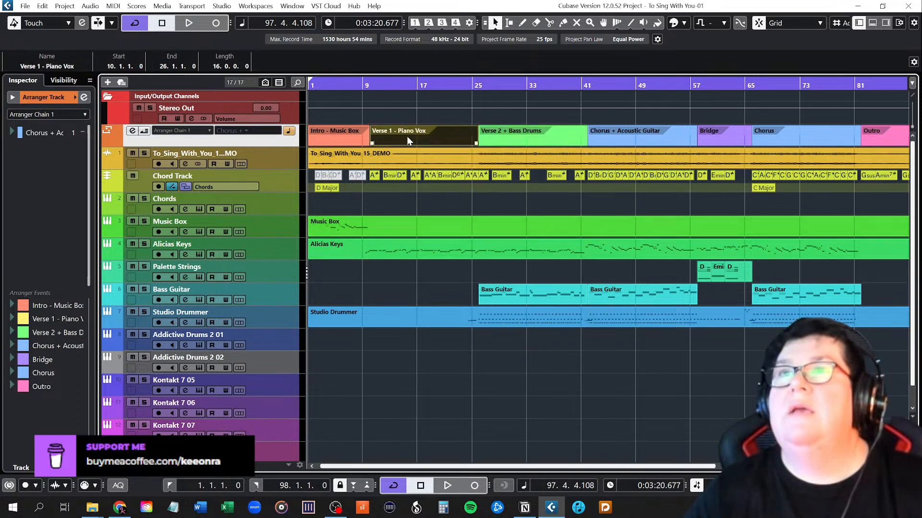
click(354, 135)
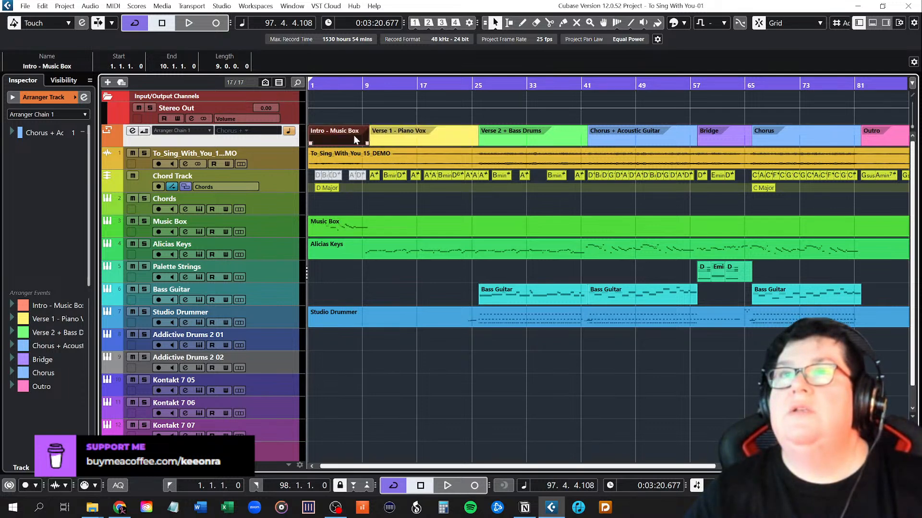
click(407, 143)
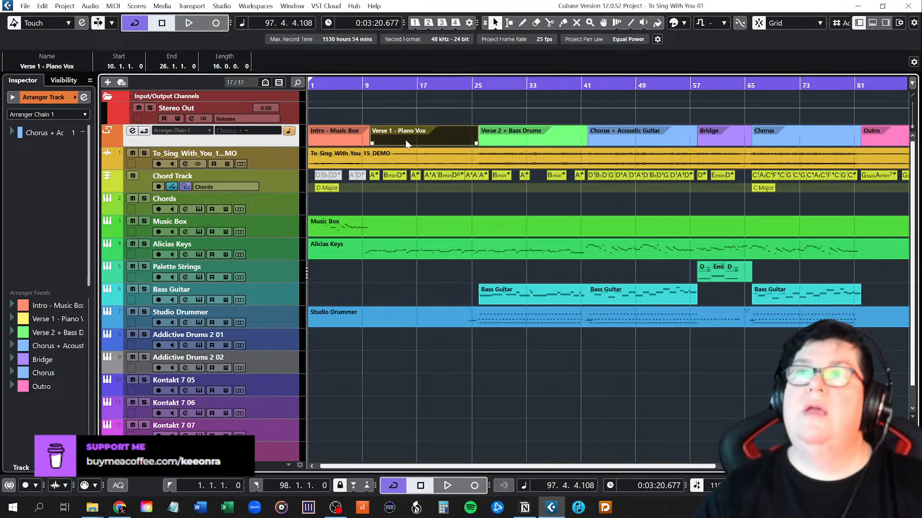
click(528, 142)
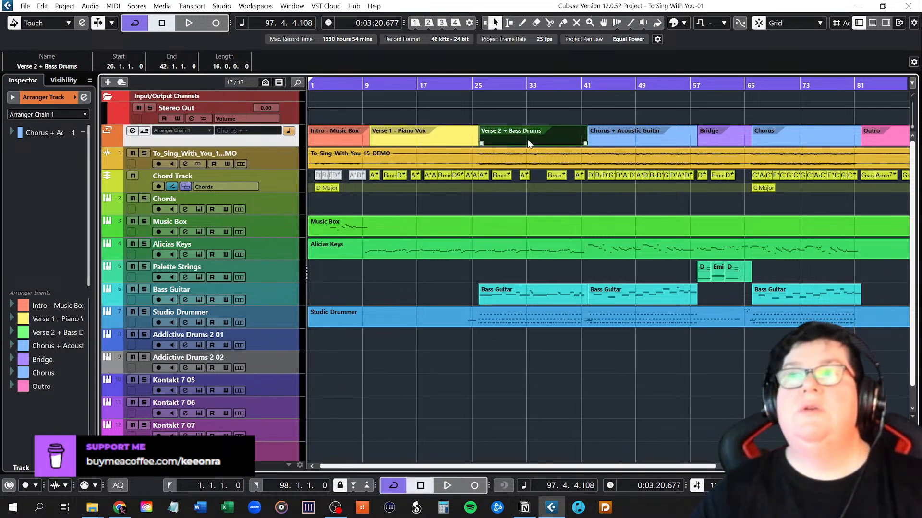
click(644, 143)
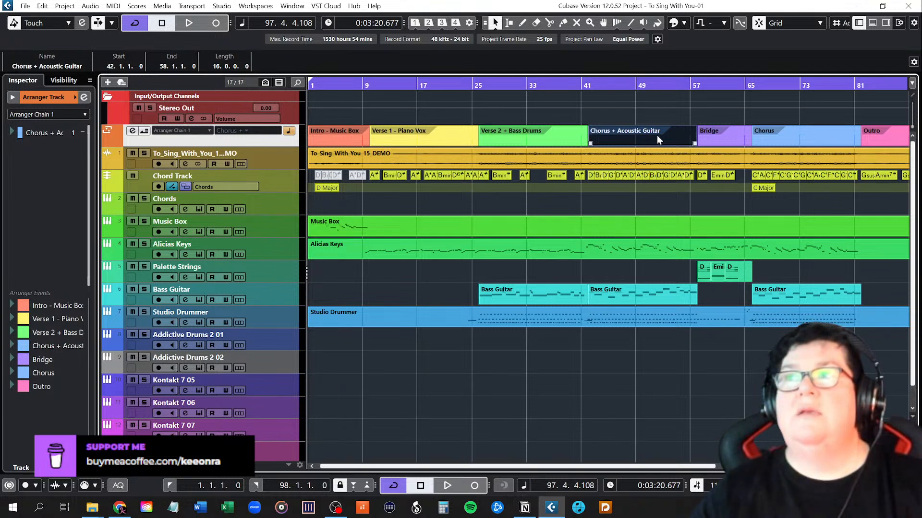
Rename the Bridge arranger section as "Bridge + Strings".
click(721, 139)
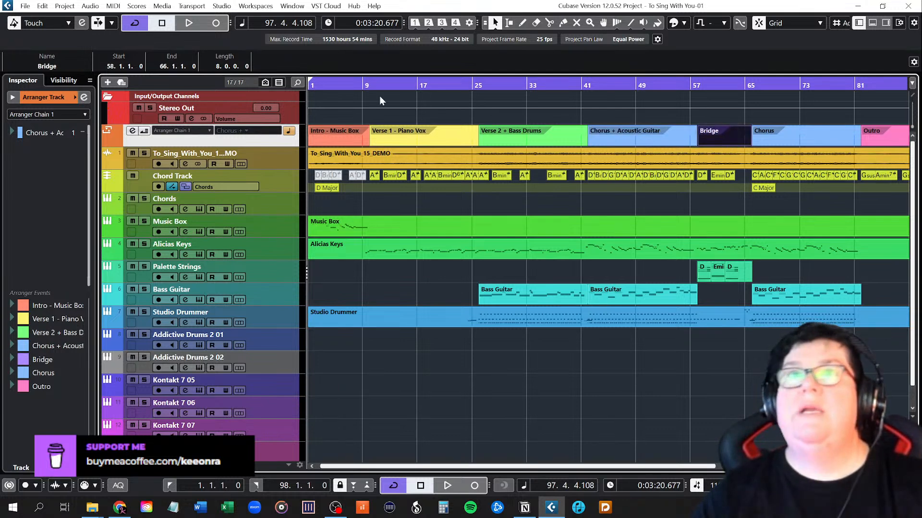
click(77, 66)
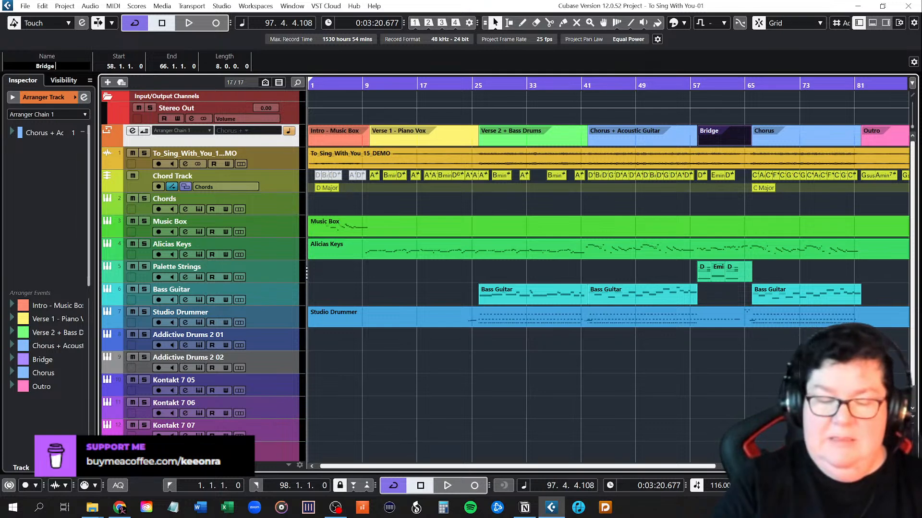
text(+ Stri)
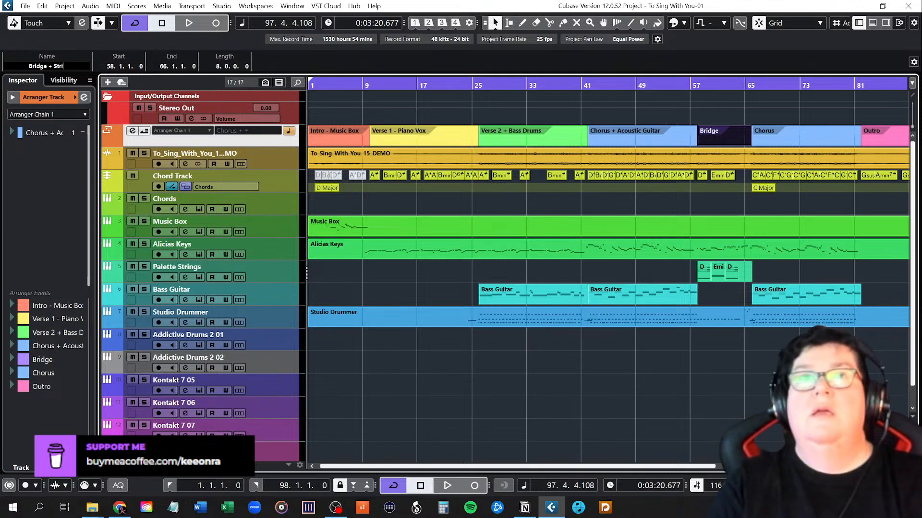
text(ngs)
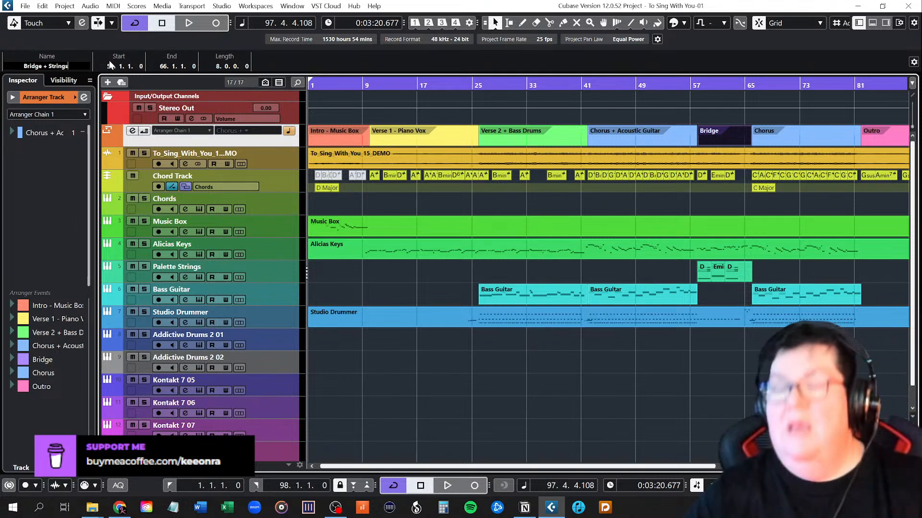
key(Return)
Extend the bridge section's name to "Bridge + Strings no Bass".
click(790, 132)
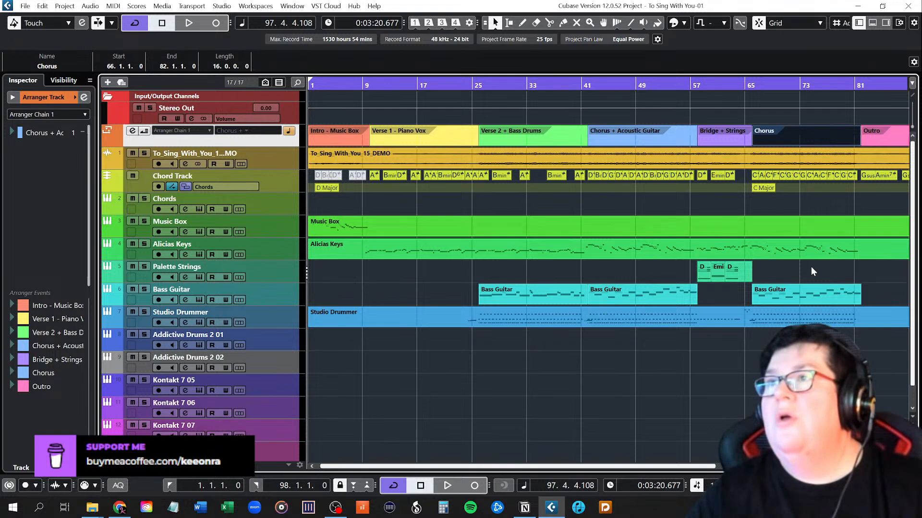
click(712, 141)
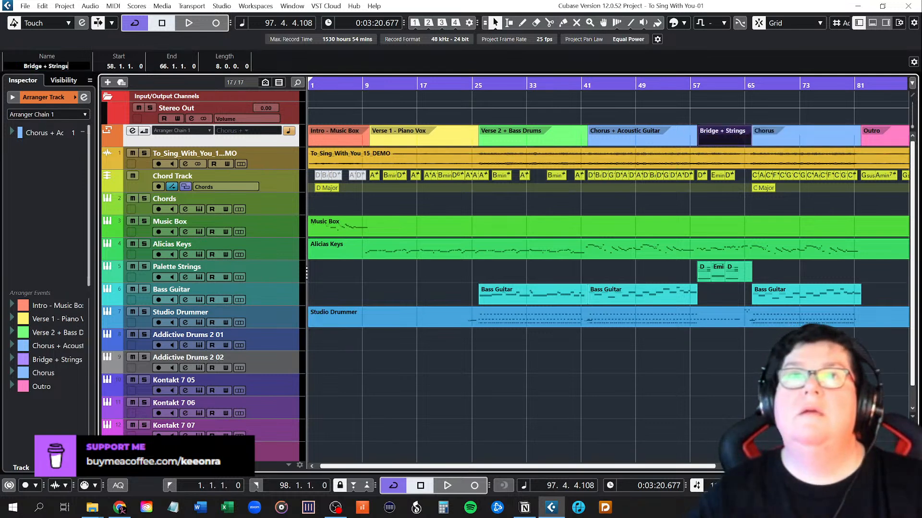
click(46, 66)
text(no Bass)
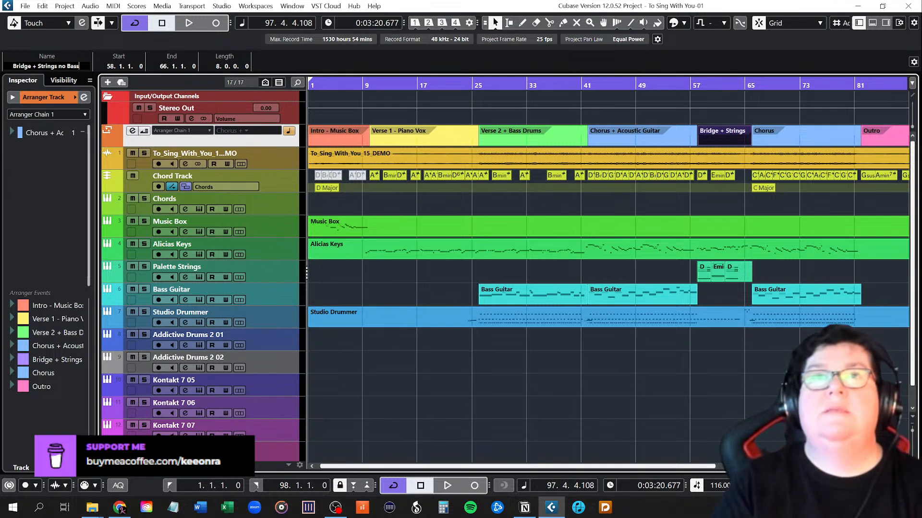
key(Return)
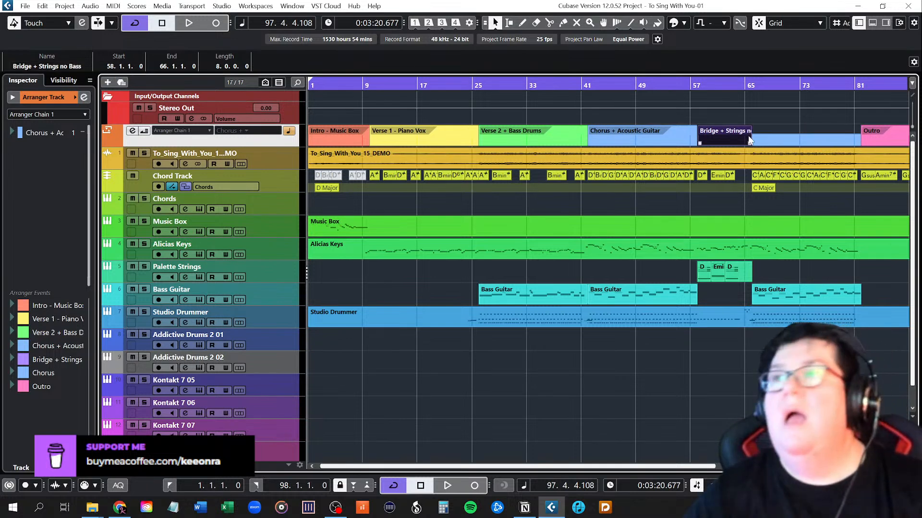
Rename the second Chorus arranger section, between the bridge and the Outro, as "Chorus - ALL".
click(785, 139)
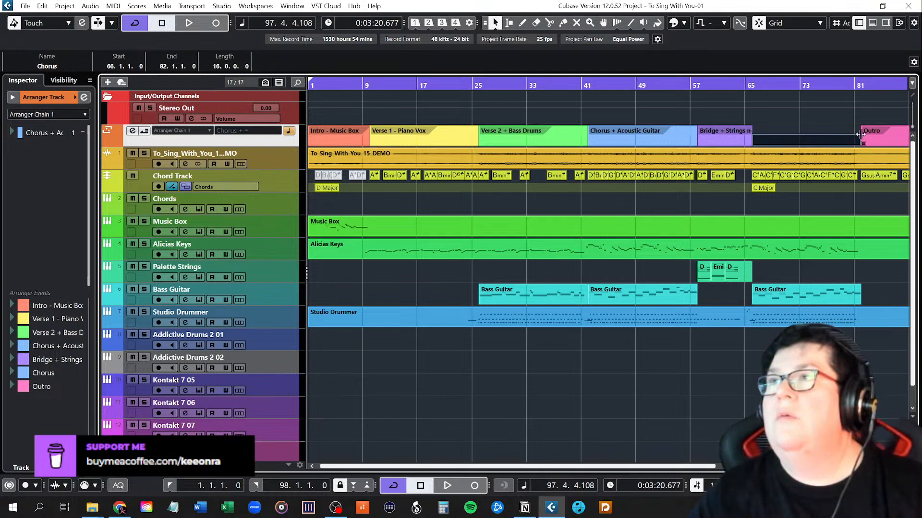
drag(858, 138, 863, 135)
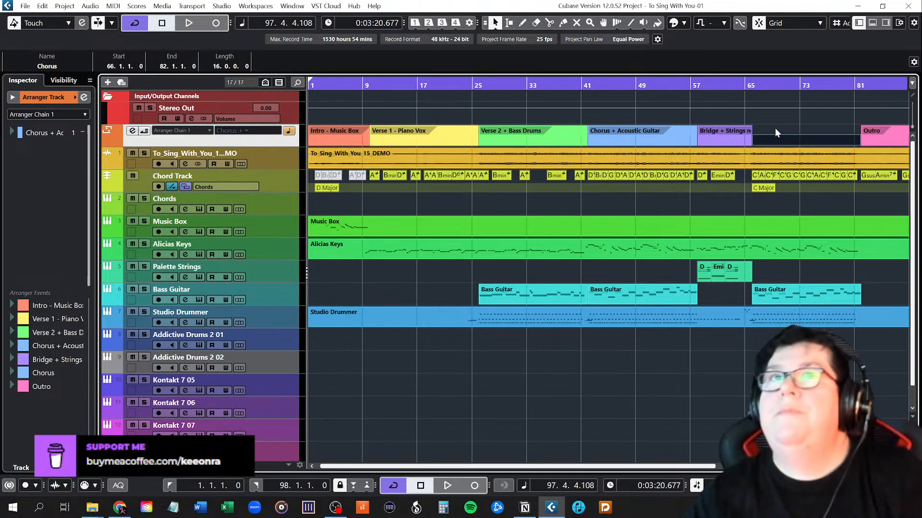
click(53, 67)
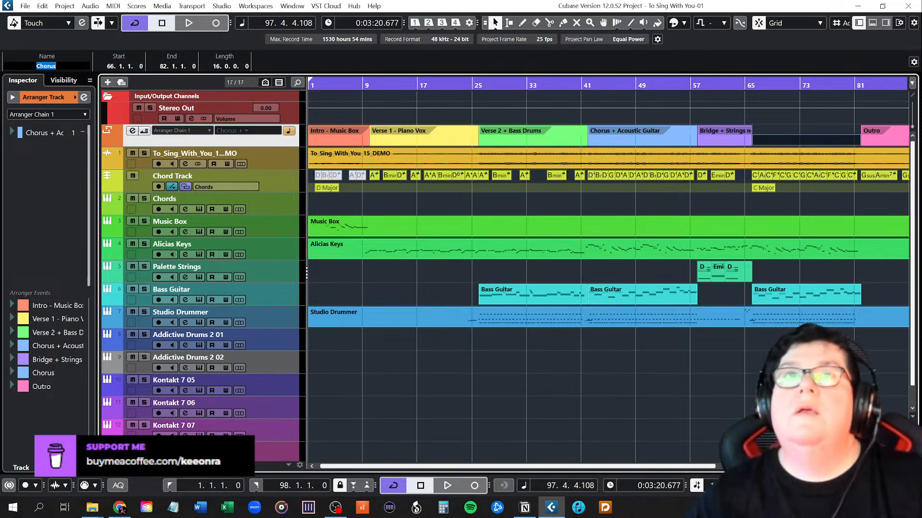
key(Return)
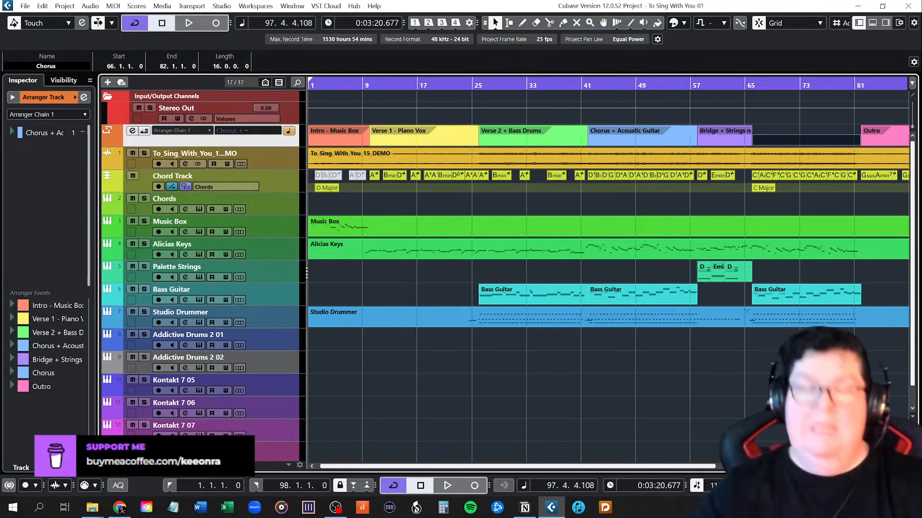
text(-)
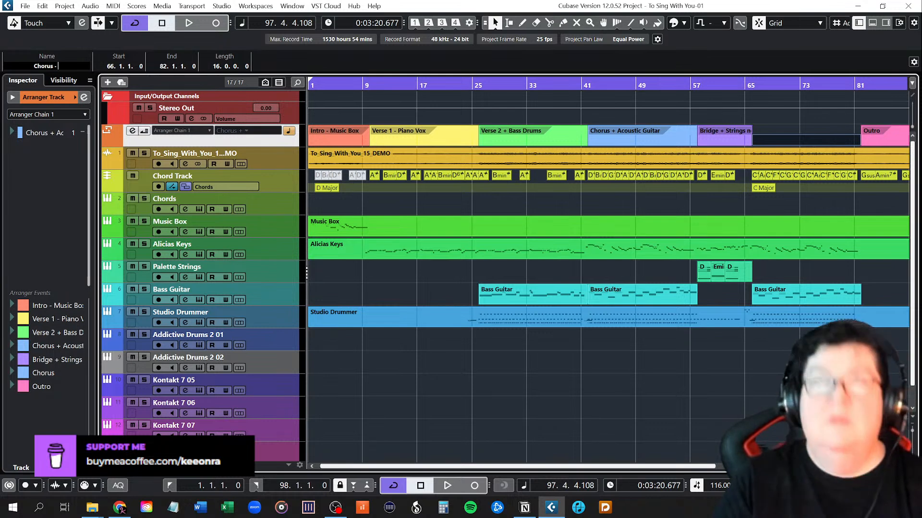
text( ALL)
key(Return)
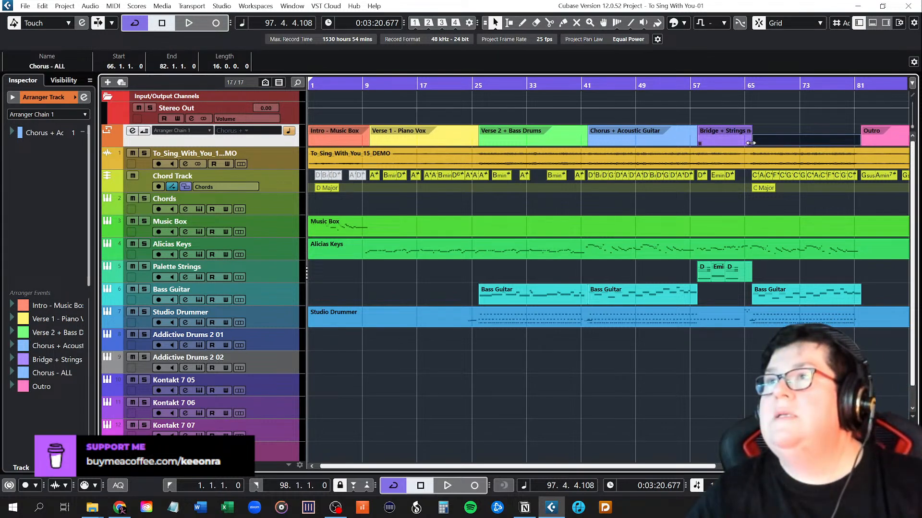
Examine the renamed arranger sections and the chord and instrument parts beneath them, up close and across the whole song.
mouse_move(752, 142)
mouse_down()
mouse_move(768, 142)
mouse_move(757, 144)
mouse_up()
scroll(759, 211, up, 3)
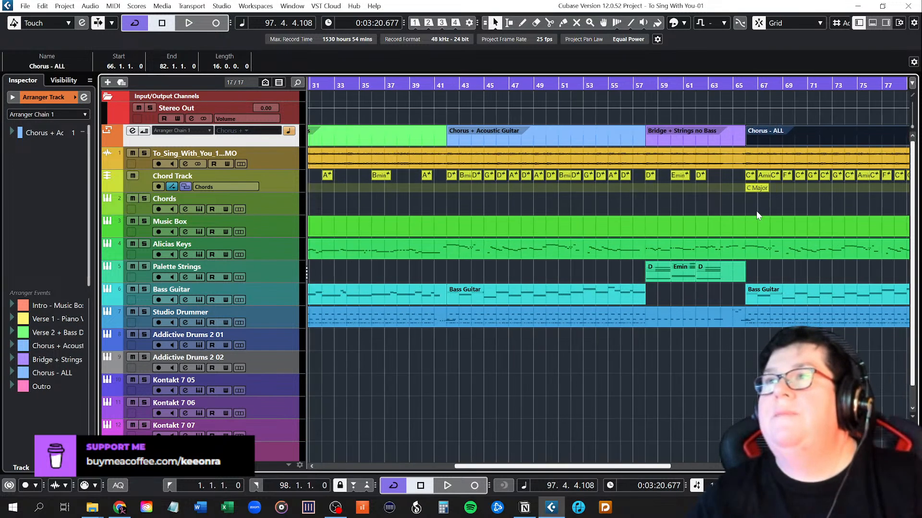
scroll(779, 197, right, 10)
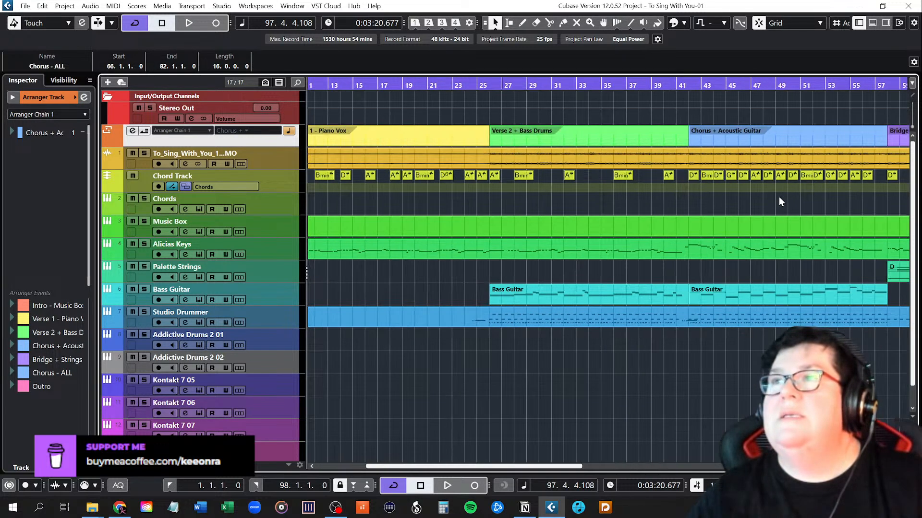
click(716, 197)
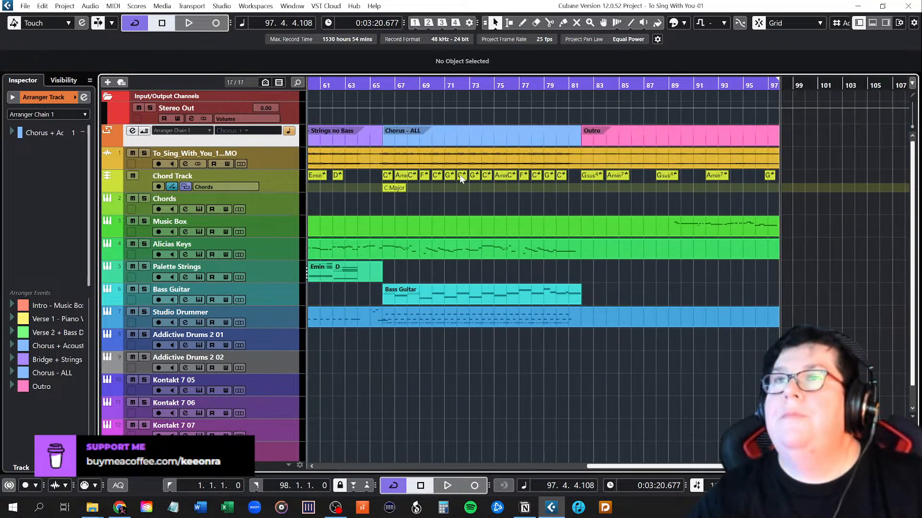
click(384, 141)
click(461, 114)
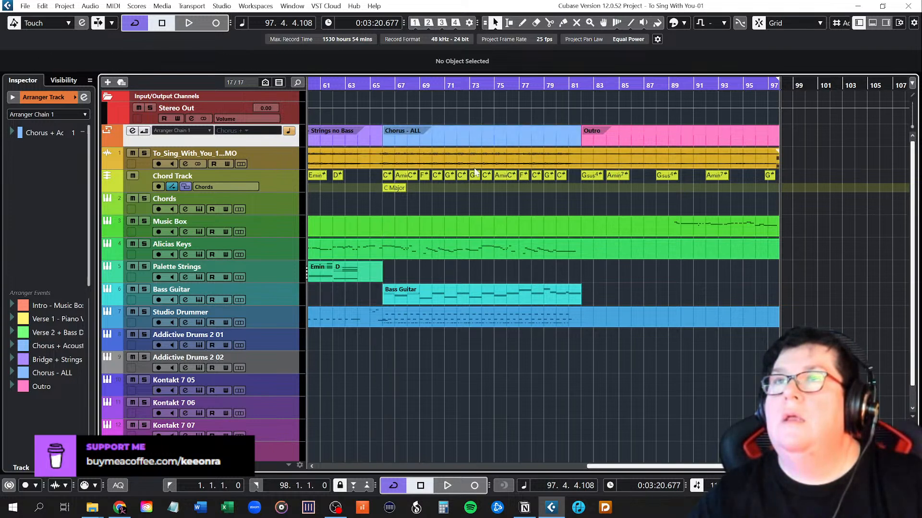
scroll(472, 176, down, 5)
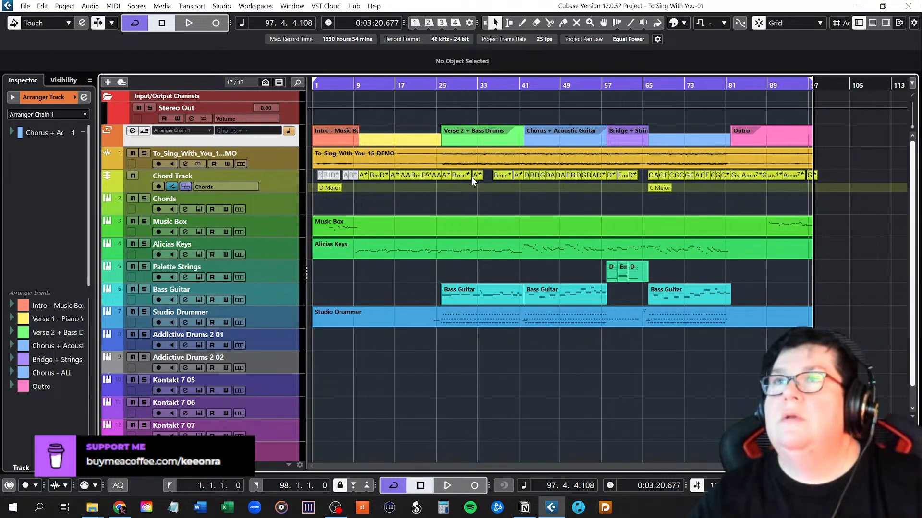
scroll(471, 177, up, 4)
scroll(472, 176, right, 5)
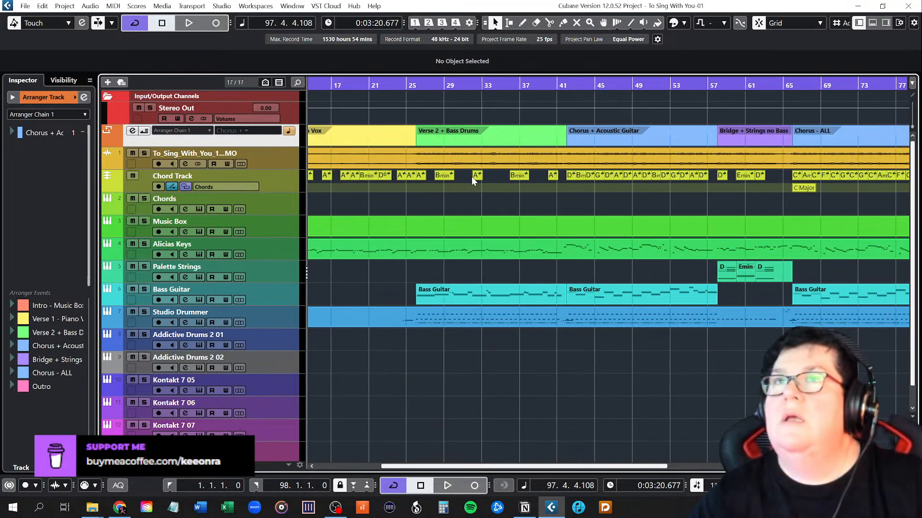
scroll(471, 176, up, 2)
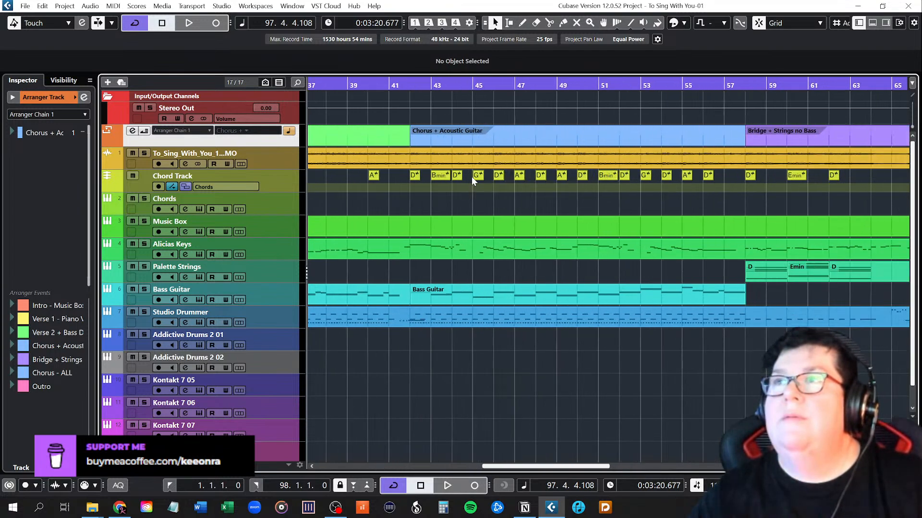
scroll(471, 176, down, 7)
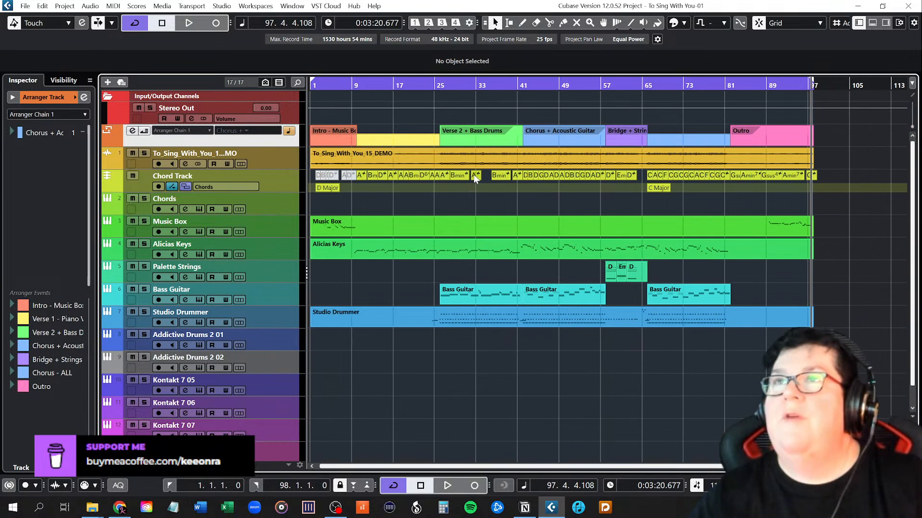
Rename the Outro arranger section as "Outro - Music Box".
click(757, 139)
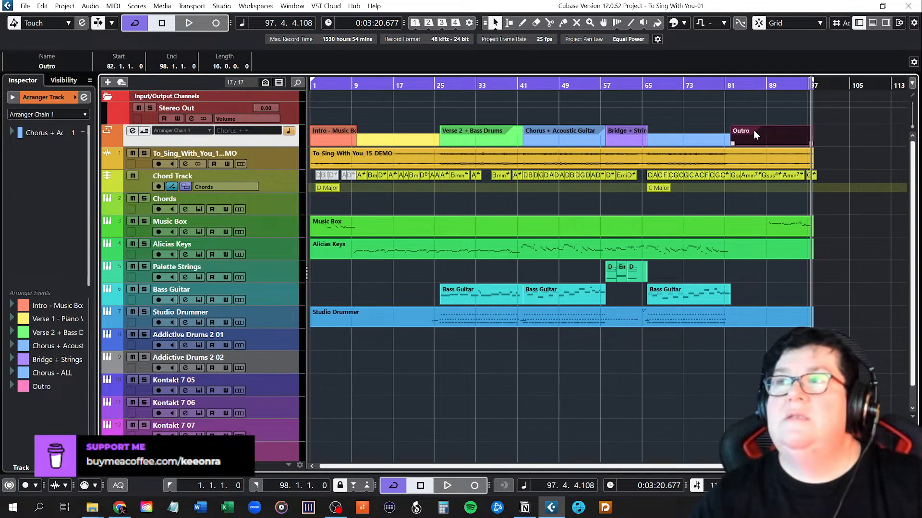
click(47, 66)
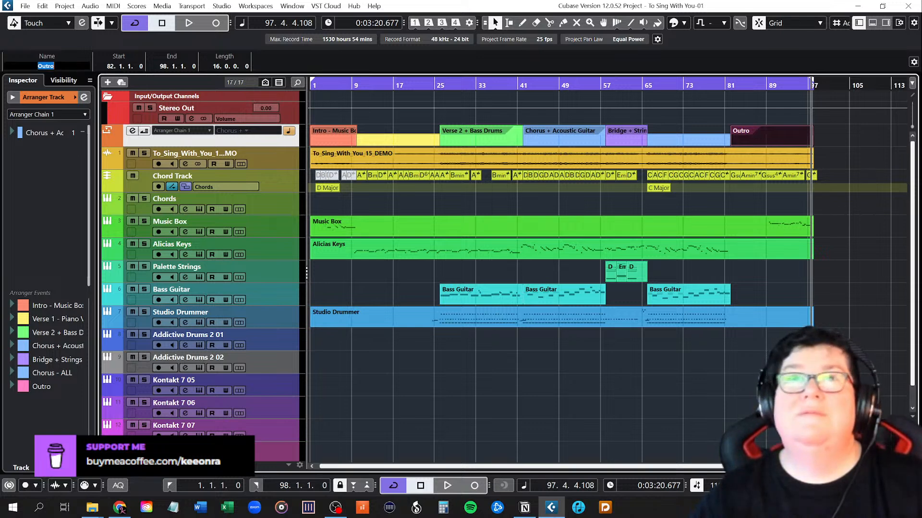
key(End)
text(-)
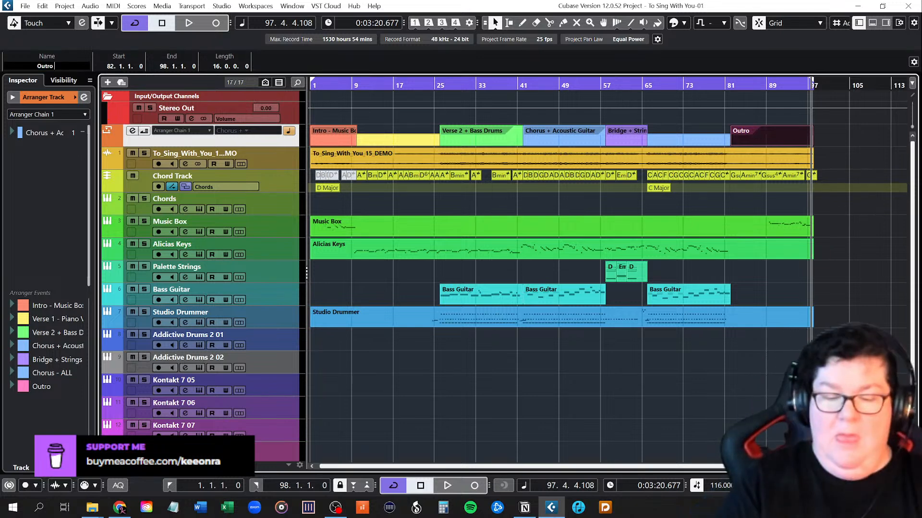
text( mUSIC bO)
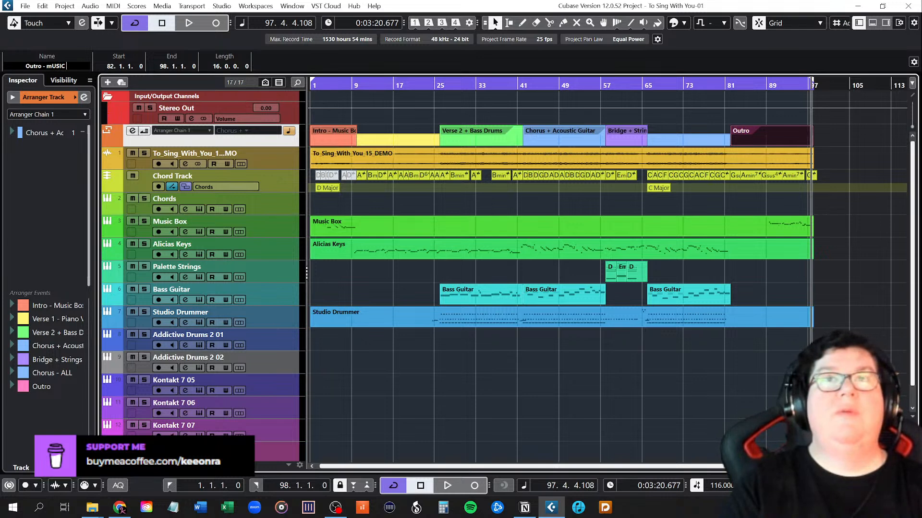
key(BackSpace)
key(BackSpace)
key(BackSpace)
key(BackSpace)
key(BackSpace)
key(BackSpace)
key(BackSpace)
key(BackSpace)
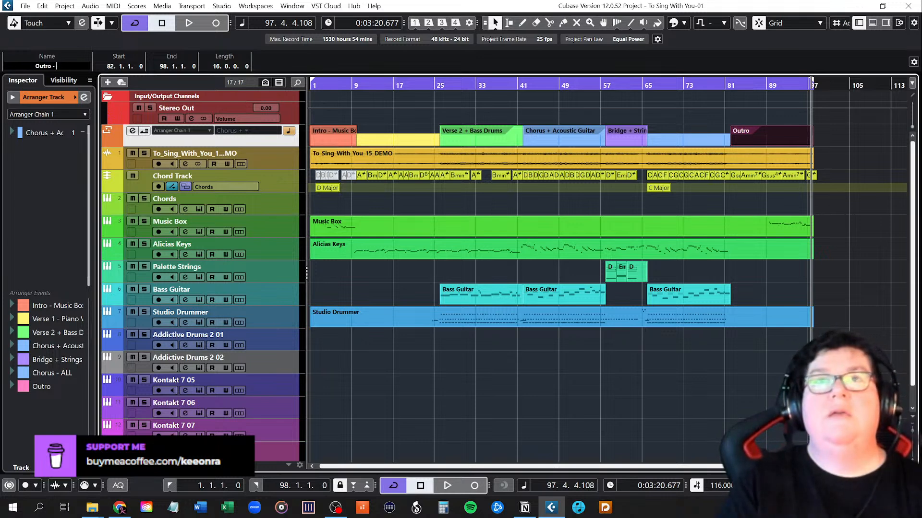
text(Music Box)
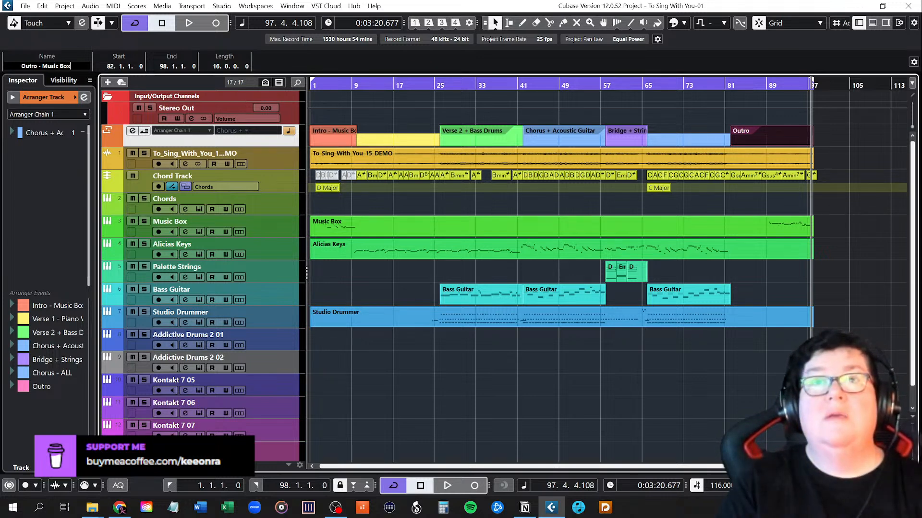
key(Return)
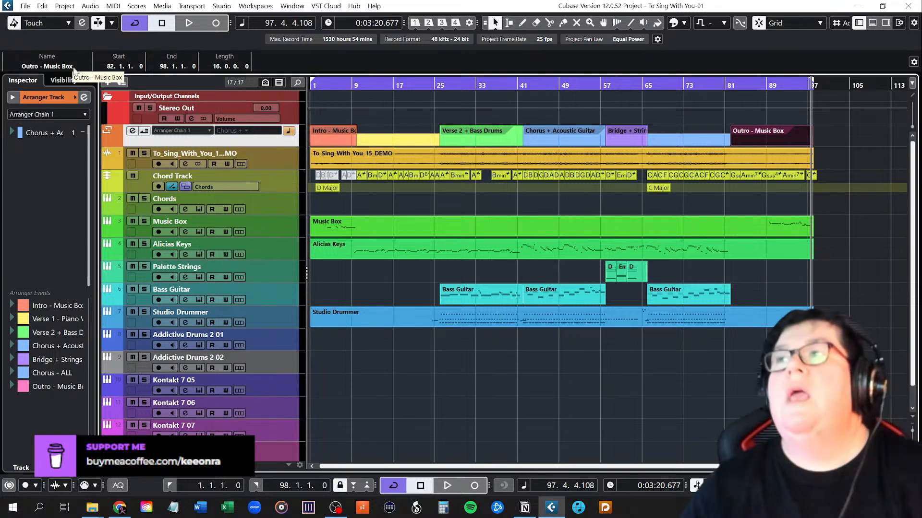
Examine the labelled arranger sections and the instrument parts beneath them from the intro to the outro and across the whole song.
drag(421, 470, 395, 469)
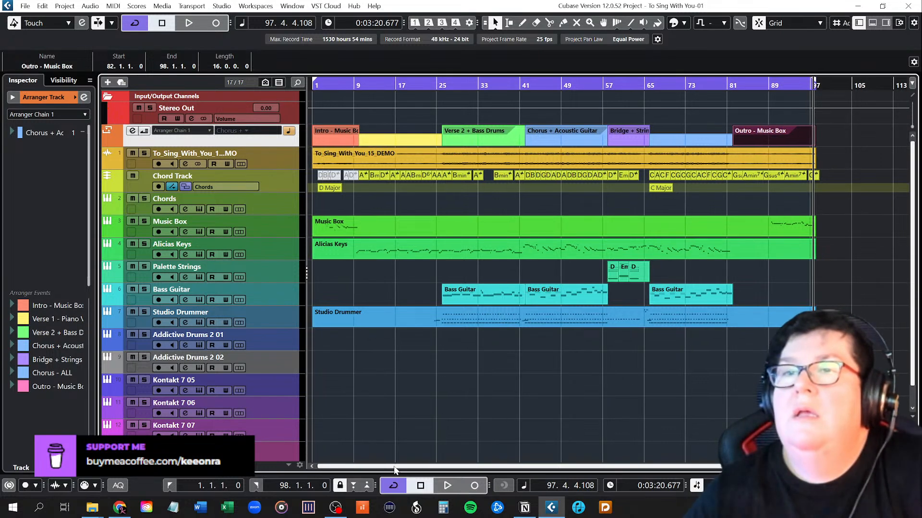
click(402, 397)
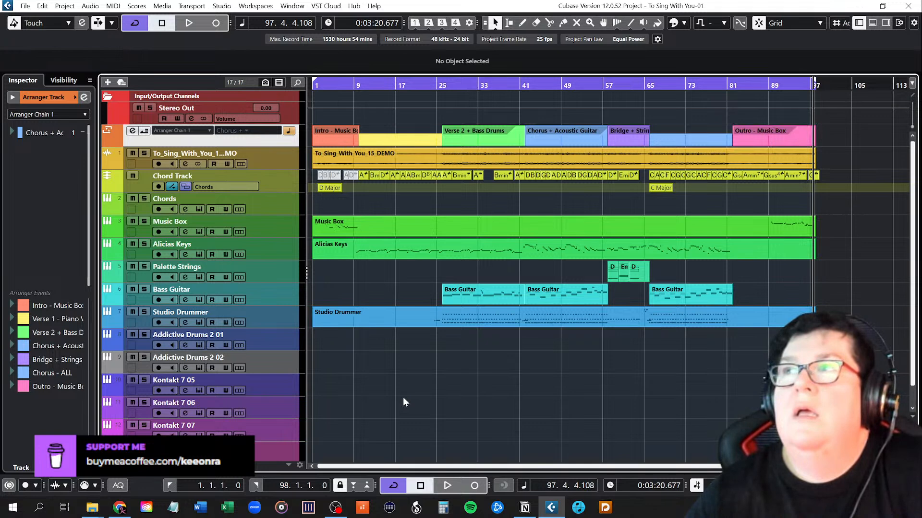
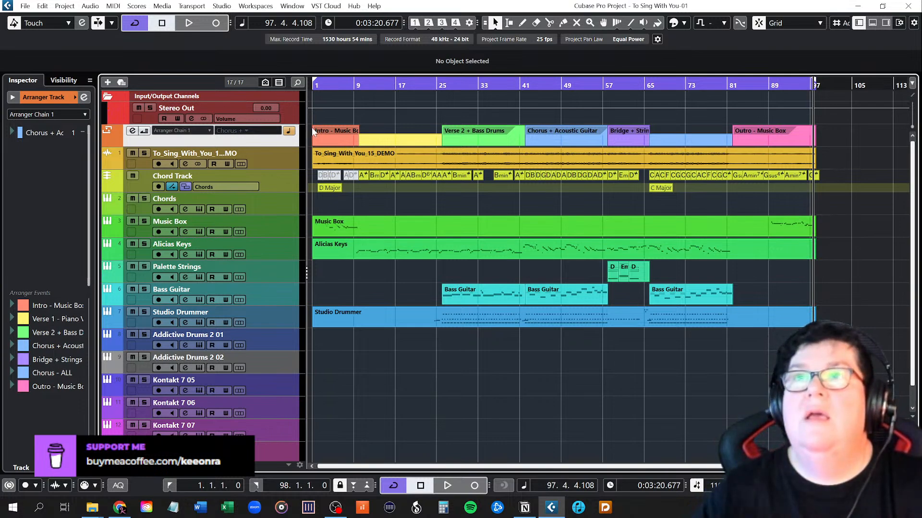
scroll(658, 252, up, 3)
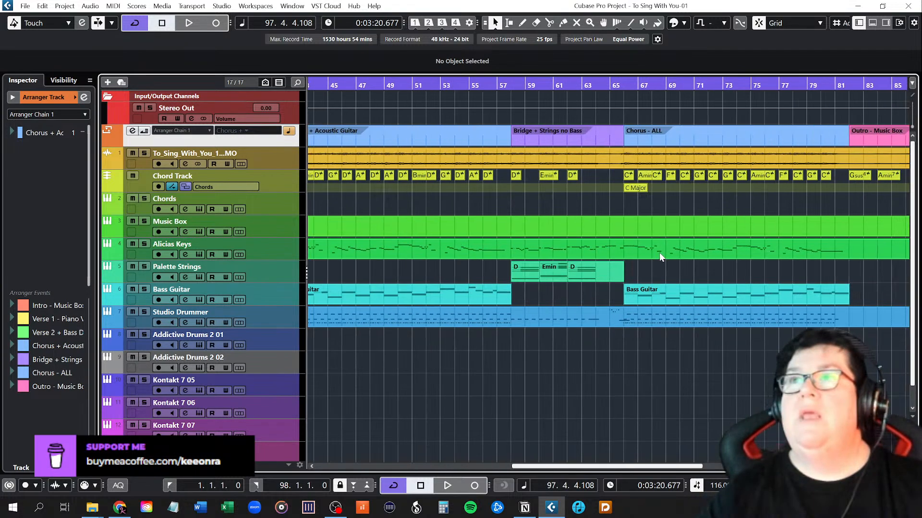
scroll(619, 268, up, 2)
drag(572, 468, 309, 447)
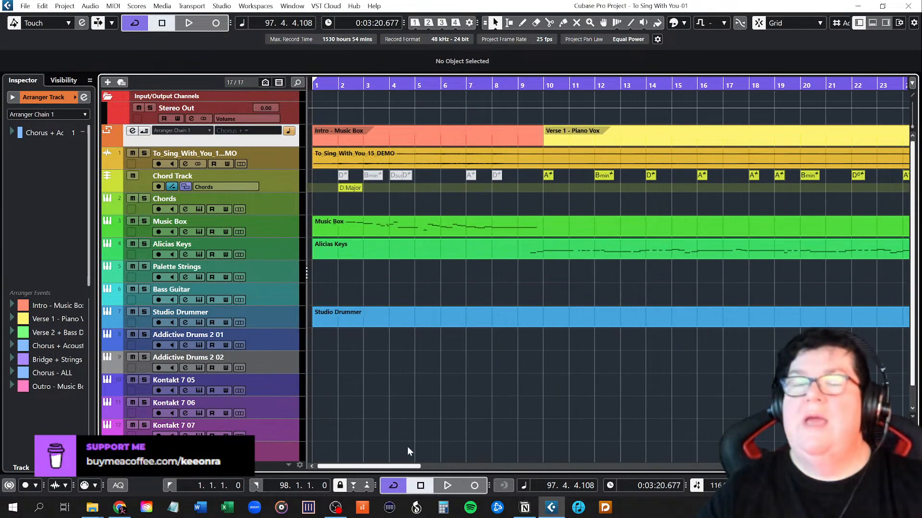
drag(384, 468, 715, 471)
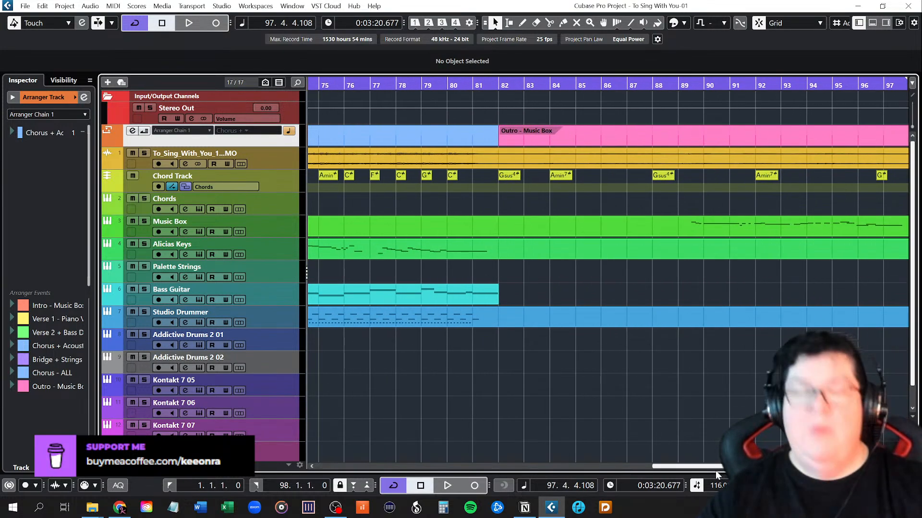
key(shift+f)
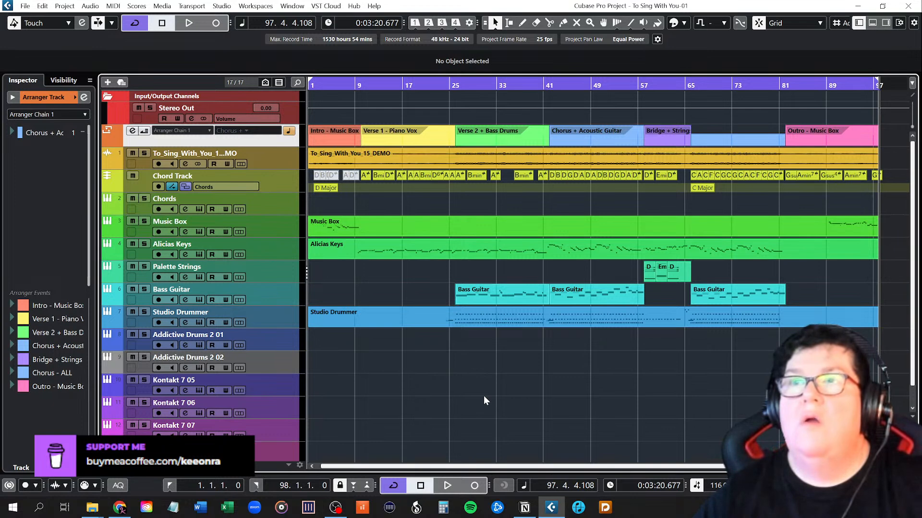
Open the Addictive Drums 2 02 track's instrument and audition the Ballad Fill L-4 beat.
click(258, 361)
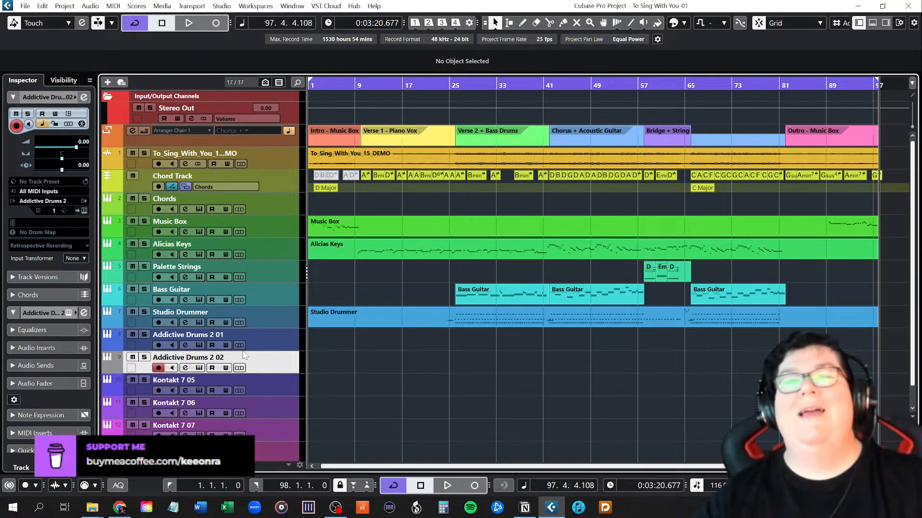
click(199, 368)
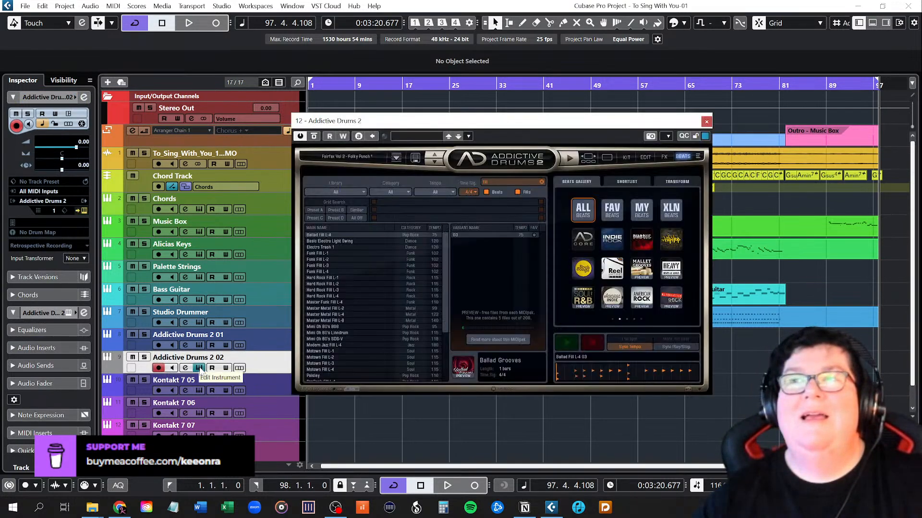
click(566, 342)
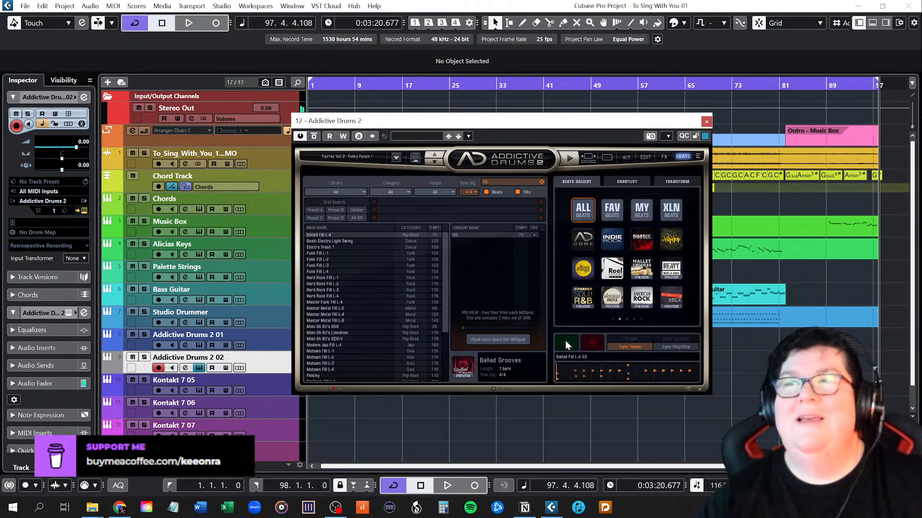
Close the drum instrument window and remove the Addictive Drums 2 01 track.
click(265, 342)
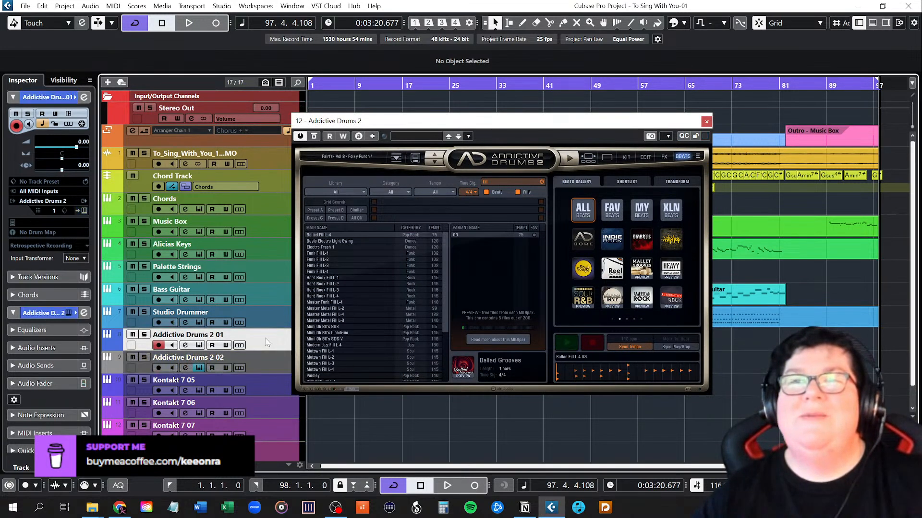
click(706, 121)
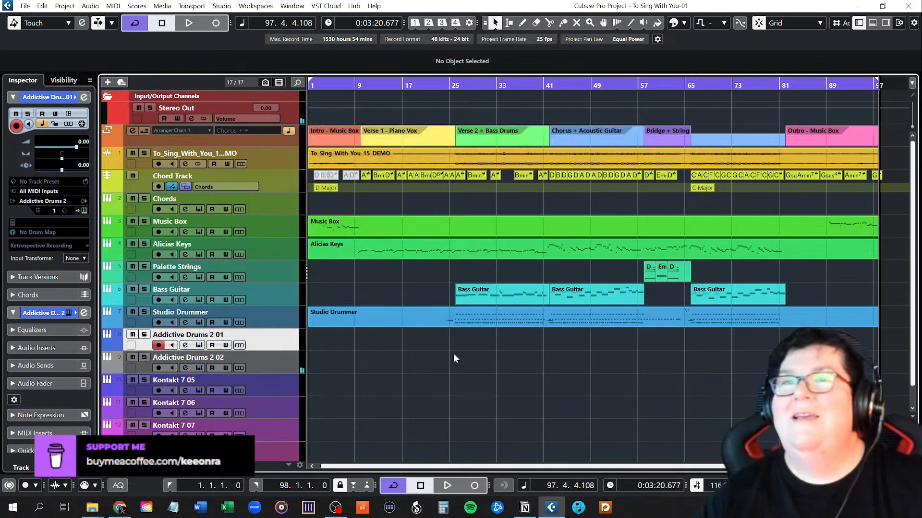
right_click(265, 342)
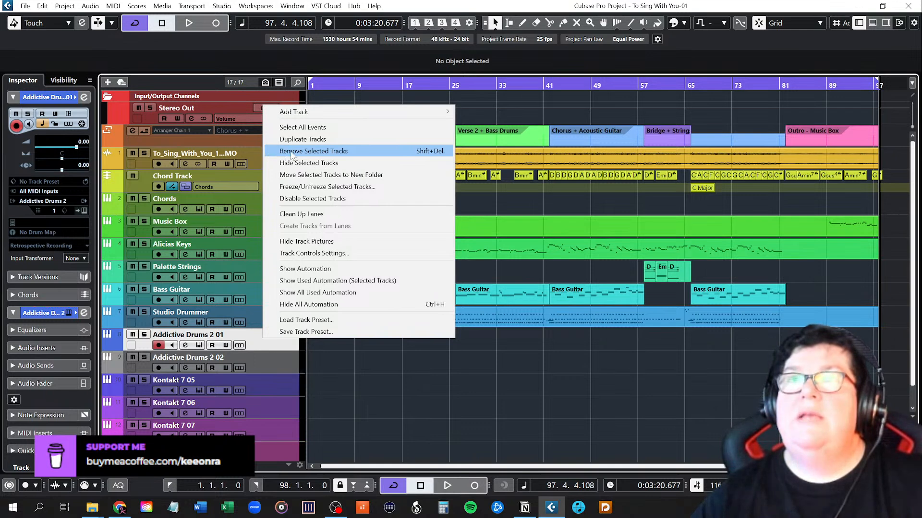
click(290, 152)
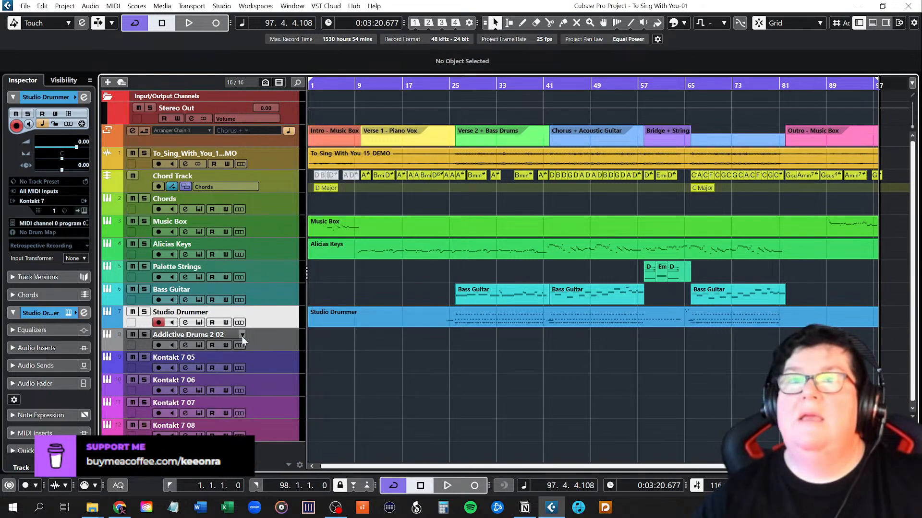
Color the Addictive Drums 2 02 track light blue.
click(269, 343)
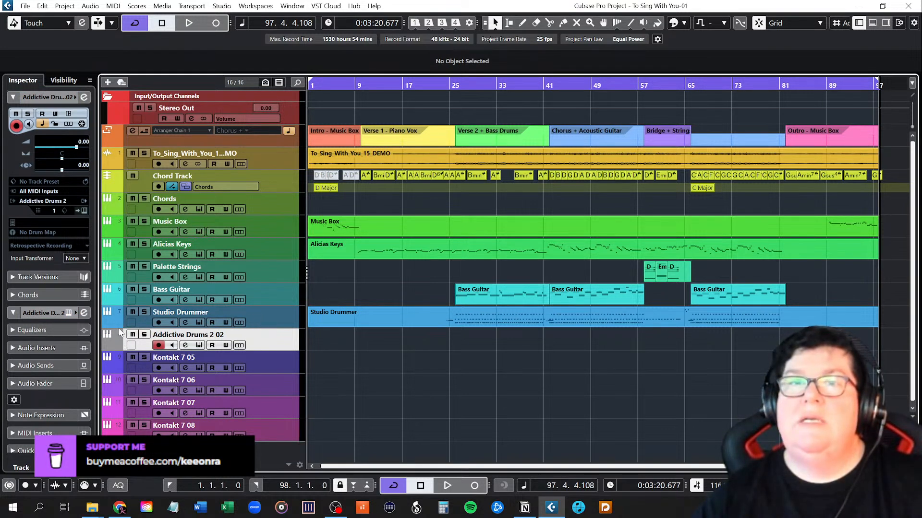
click(113, 347)
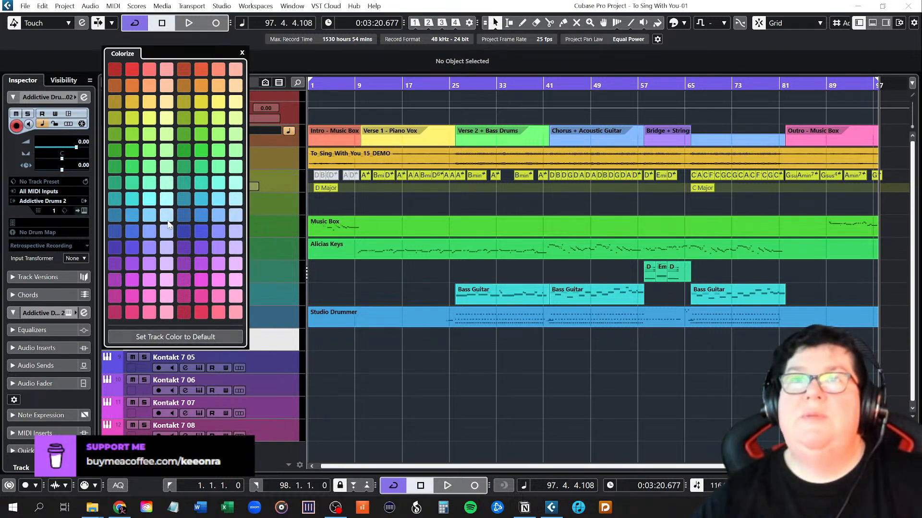
click(202, 215)
Color the Studio Drummer track light salmon pink.
click(278, 319)
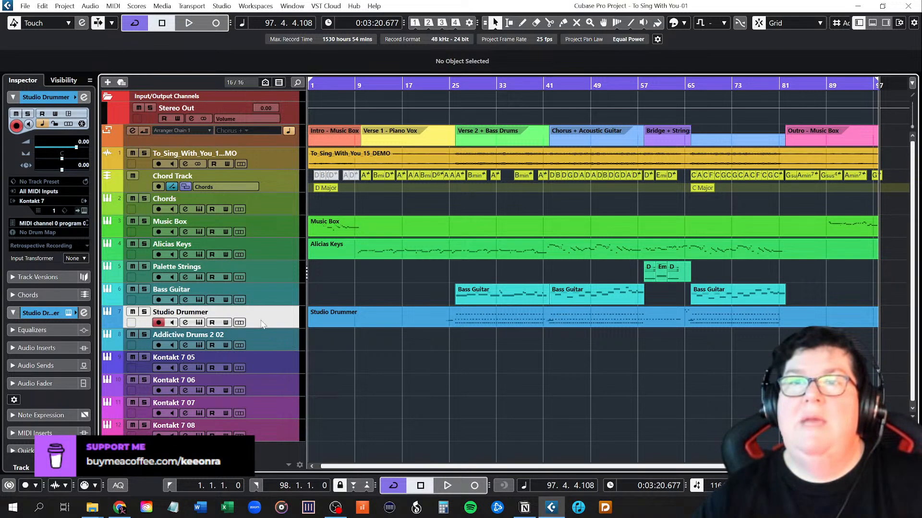
click(114, 324)
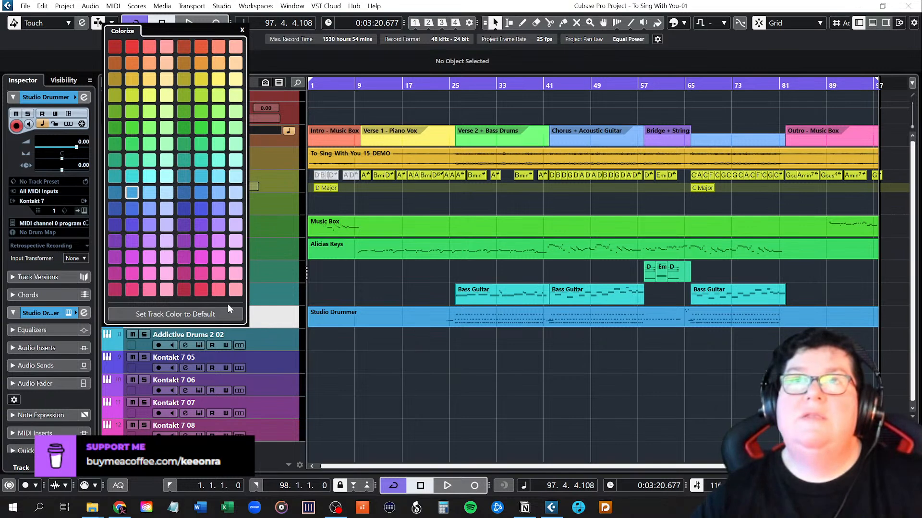
click(235, 46)
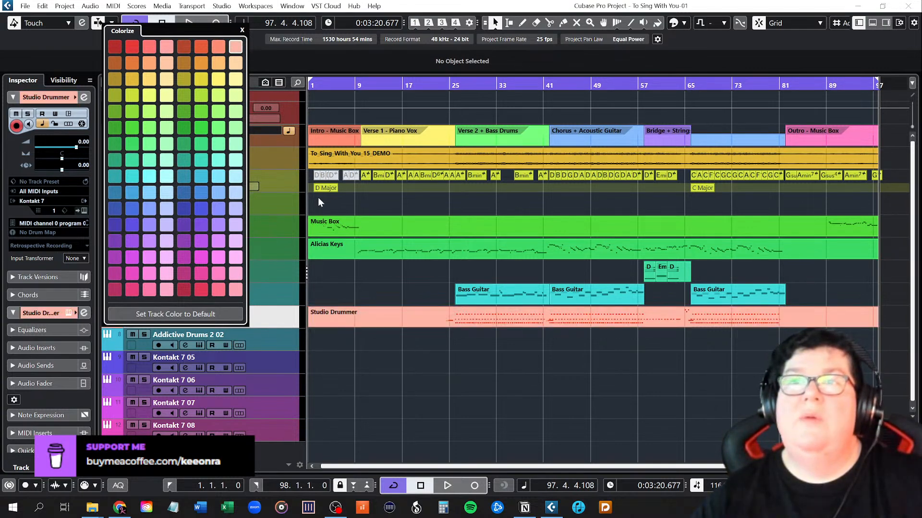
click(378, 344)
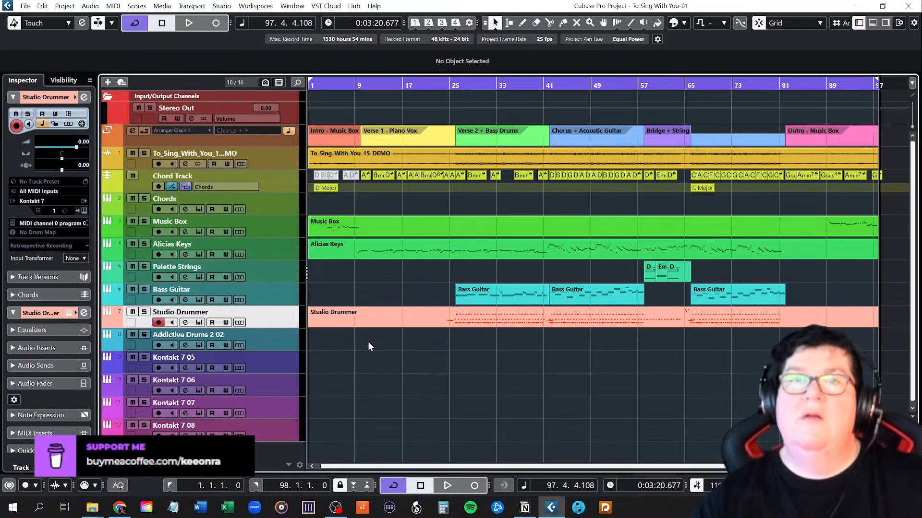
Move the Studio Drummer track below Kontakt 7 08 and recolor it dark orange.
drag(267, 327, 258, 439)
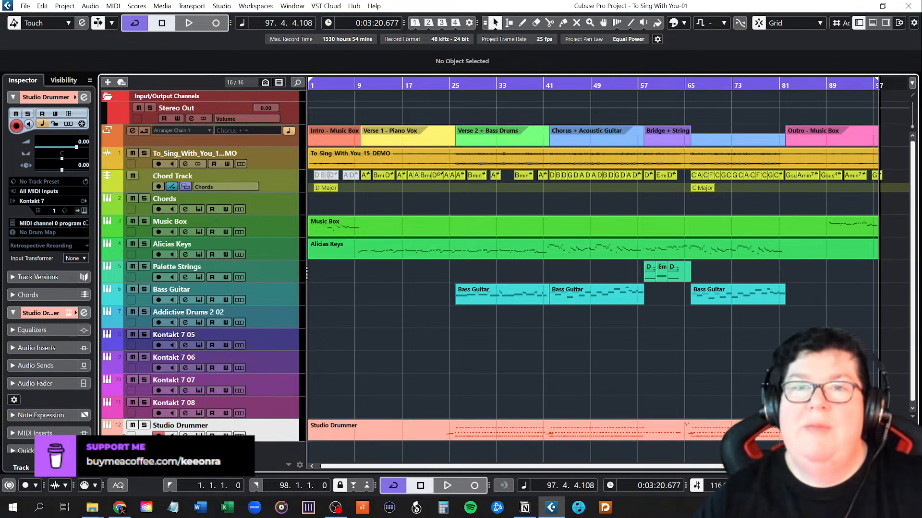
click(106, 437)
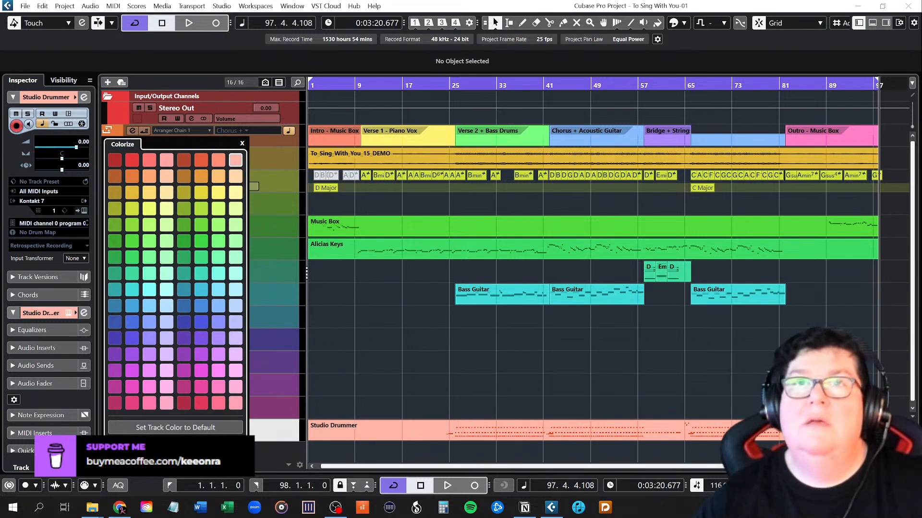
click(114, 176)
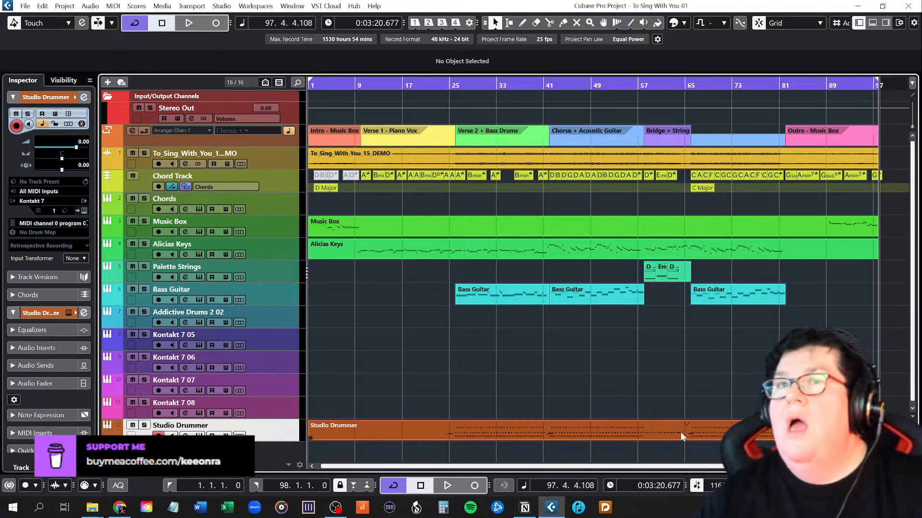
Copy the Studio Drummer part onto the Addictive Drums 2 02 track from bar 1 and mute the Studio Drummer track.
click(267, 314)
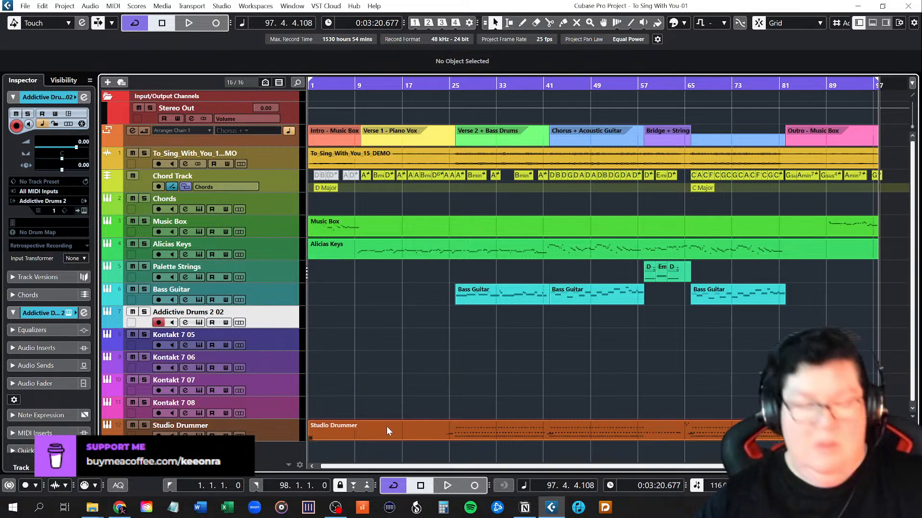
key(alt)
drag(406, 434, 378, 330)
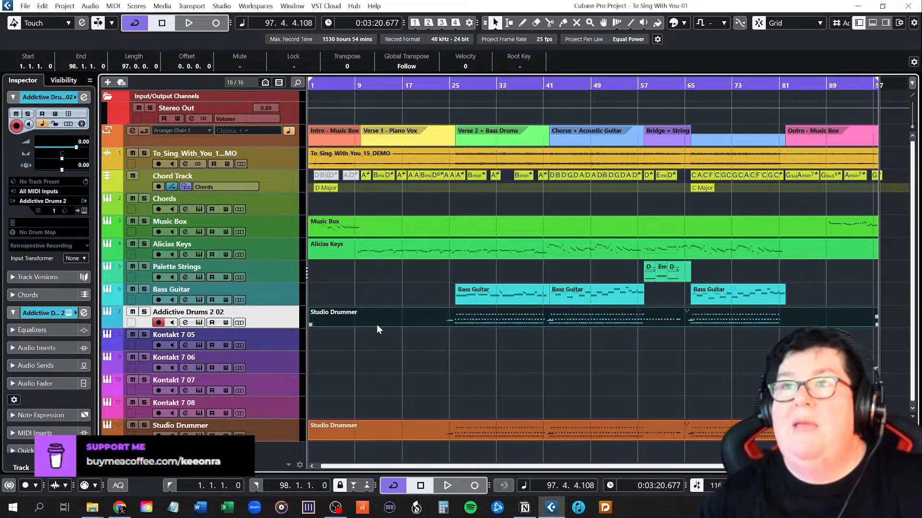
click(132, 425)
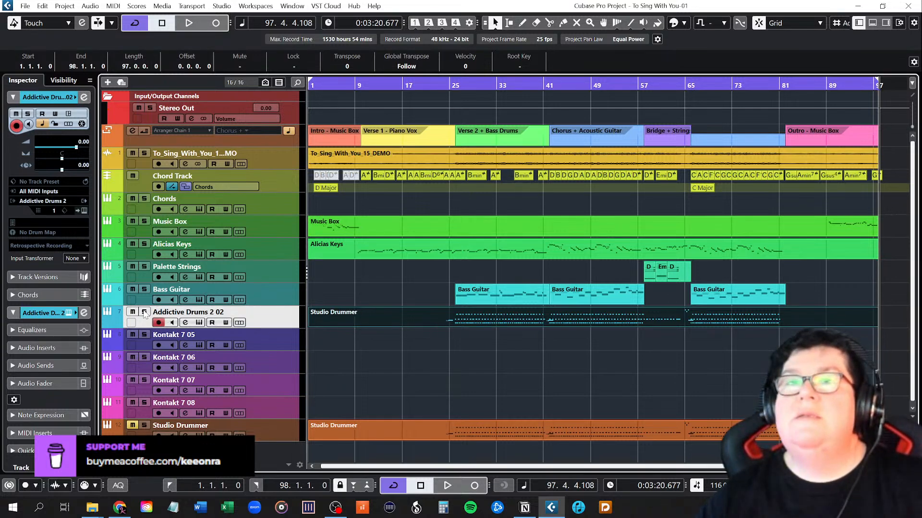
Solo the Addictive Drums 2 02 track and place the playback cursor at bar 23, just before Verse 2.
key(s)
click(444, 83)
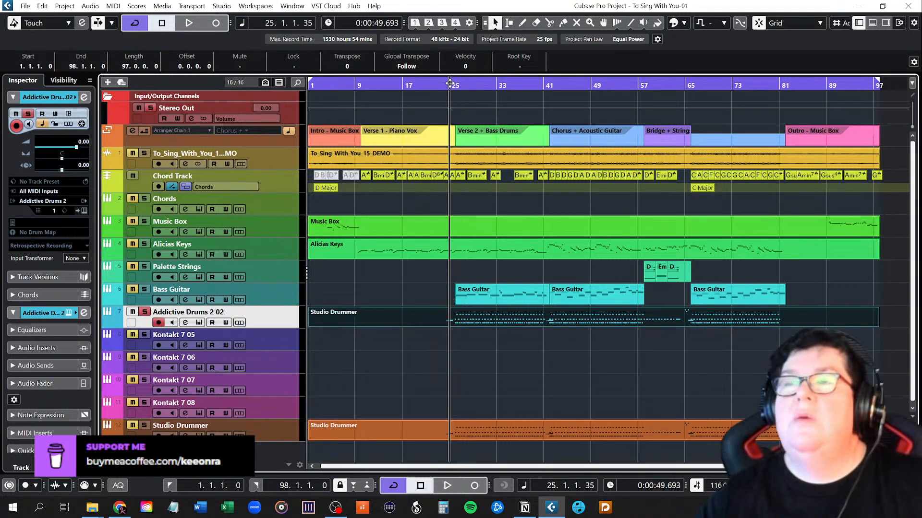
click(444, 311)
click(438, 84)
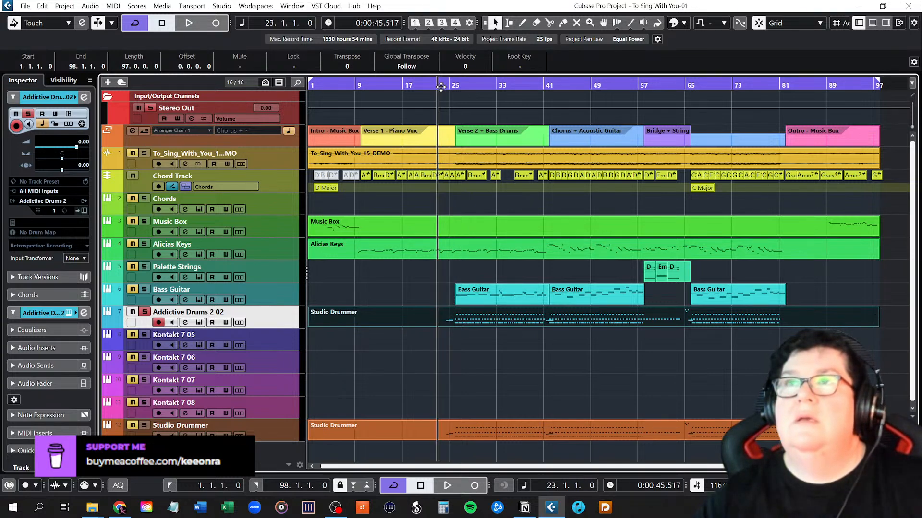
Play the soloed Addictive Drums 2 02 track from bar 23, and play Studio Drummer soloed from bar 24 for comparison.
key(space)
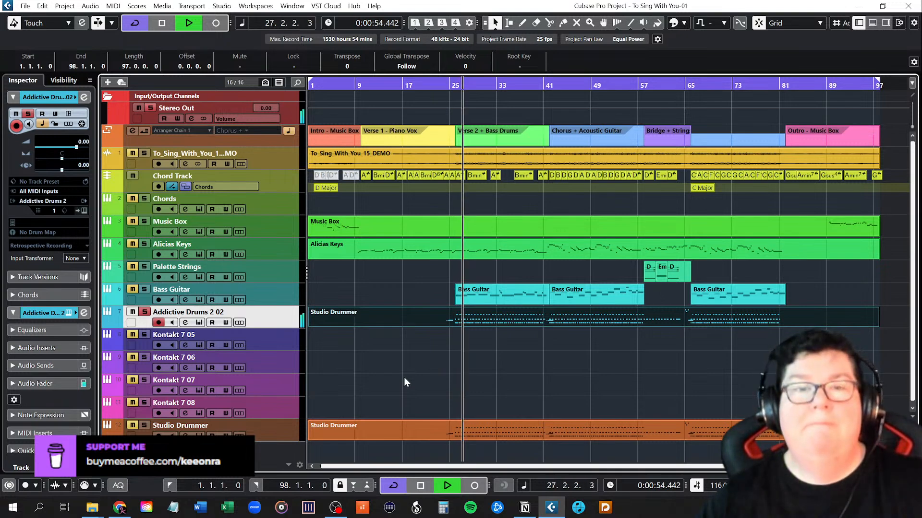
key(space)
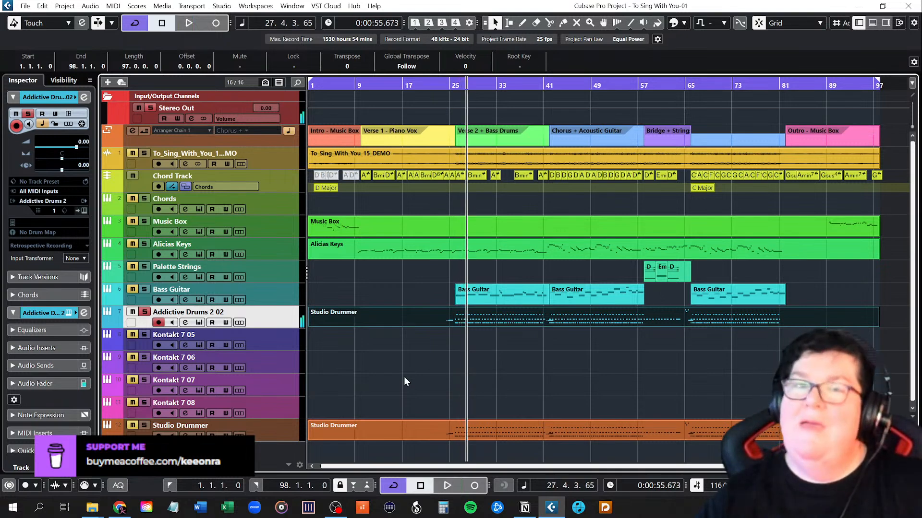
click(144, 312)
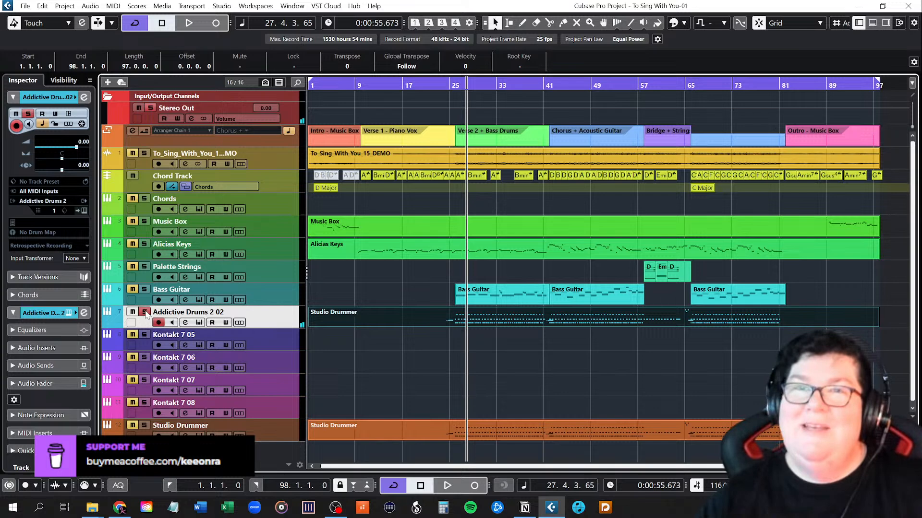
click(144, 425)
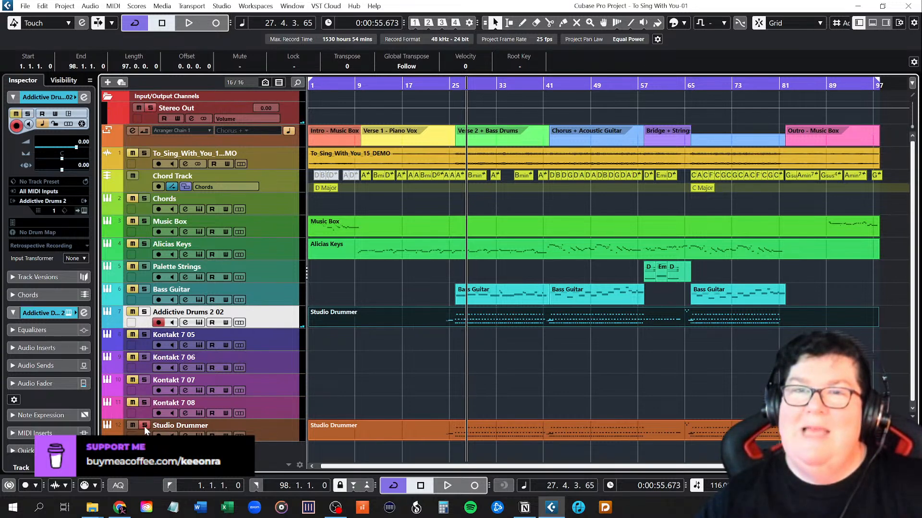
click(444, 82)
key(space)
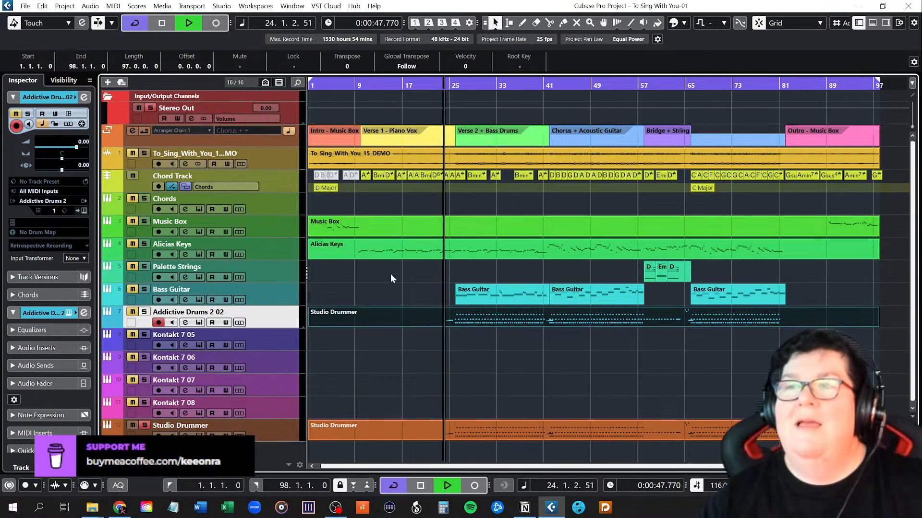
click(388, 322)
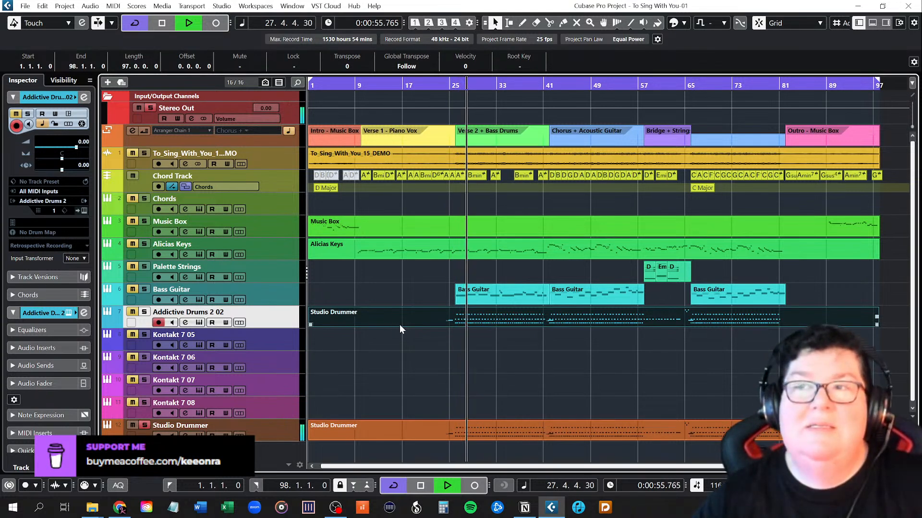
key(space)
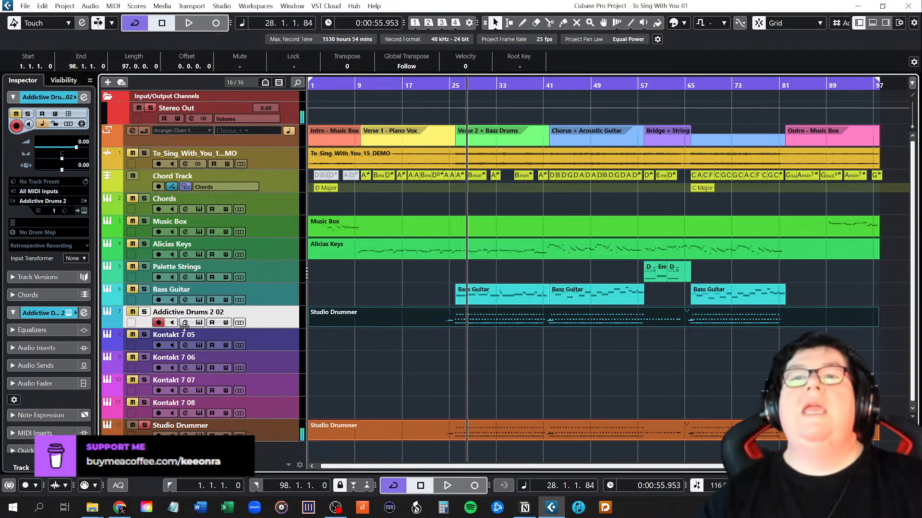
Examine the note rows of the Addictive Drums 2 02 part in the Key Editor and audition the G#1 note at bar 26.
double_click(372, 320)
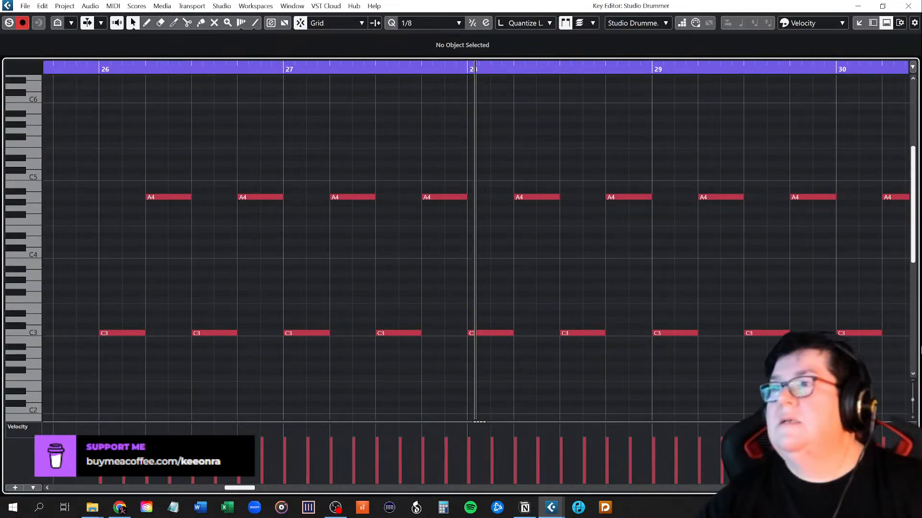
click(914, 383)
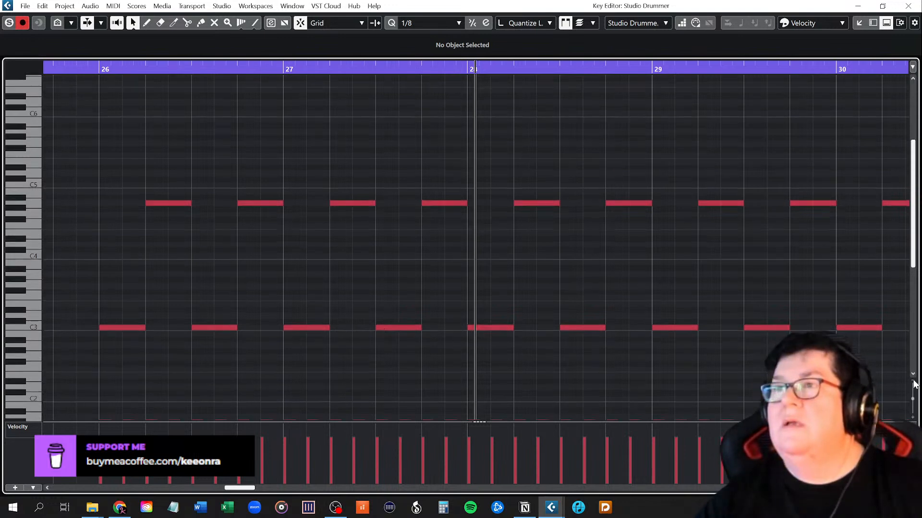
drag(914, 401, 914, 395)
scroll(517, 297, down, 4)
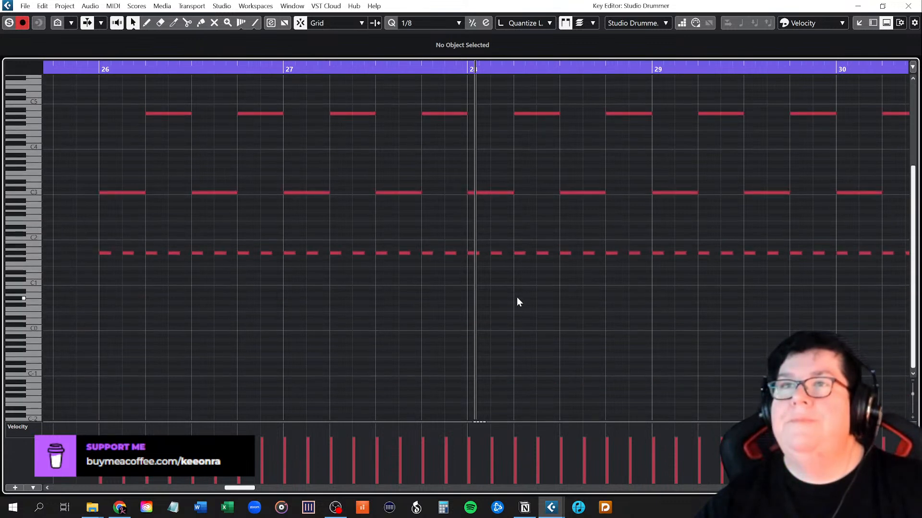
scroll(516, 298, up, 2)
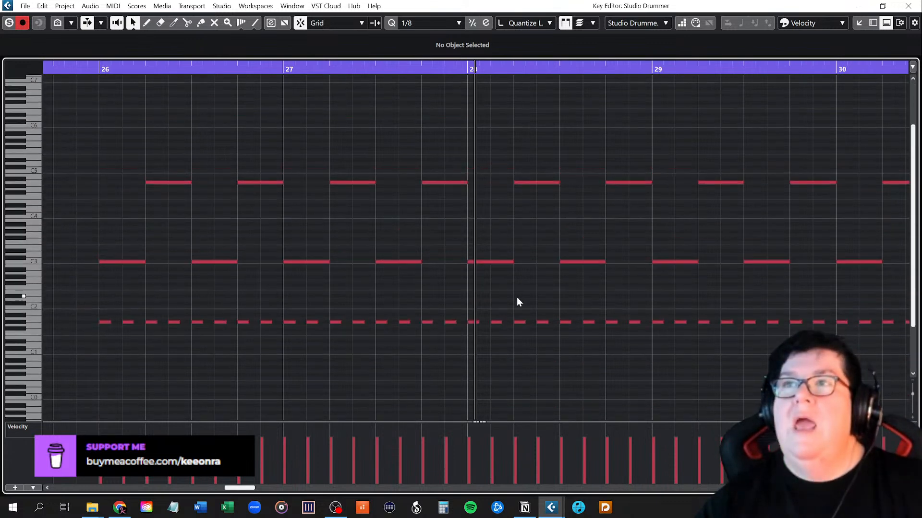
click(104, 322)
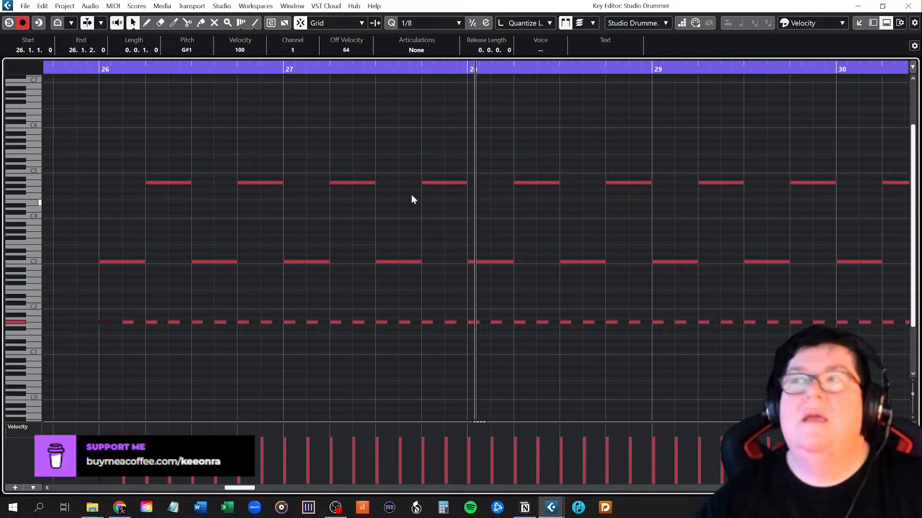
click(908, 6)
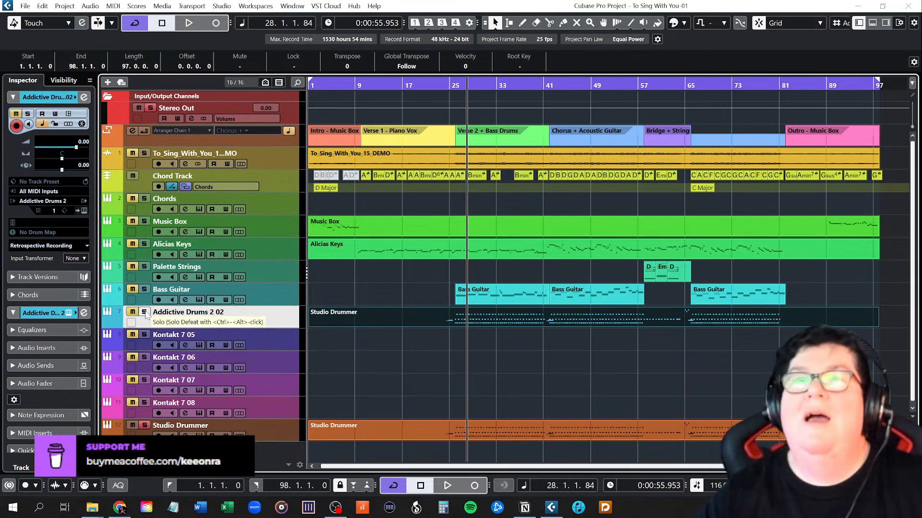
Unsolo Studio Drummer and move the first C3 note at bar 26 of the Addictive Drums 2 02 part up to A3.
click(144, 423)
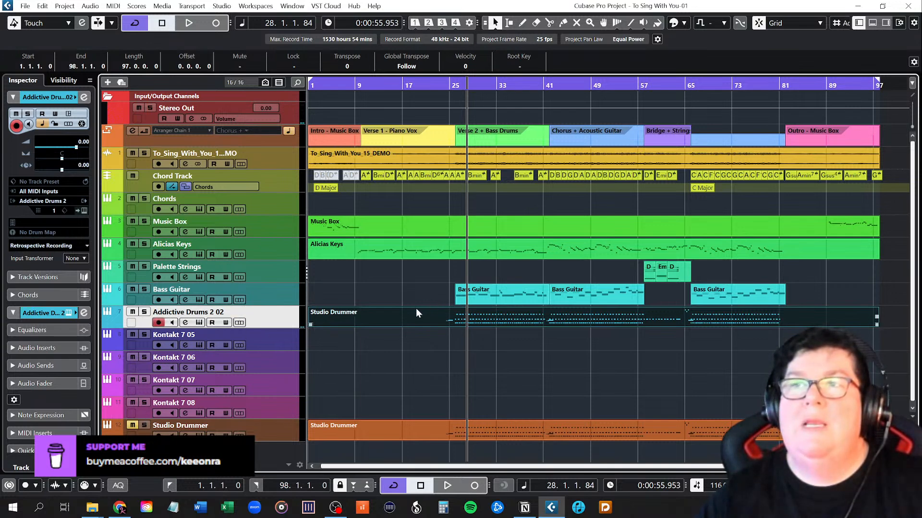
double_click(449, 313)
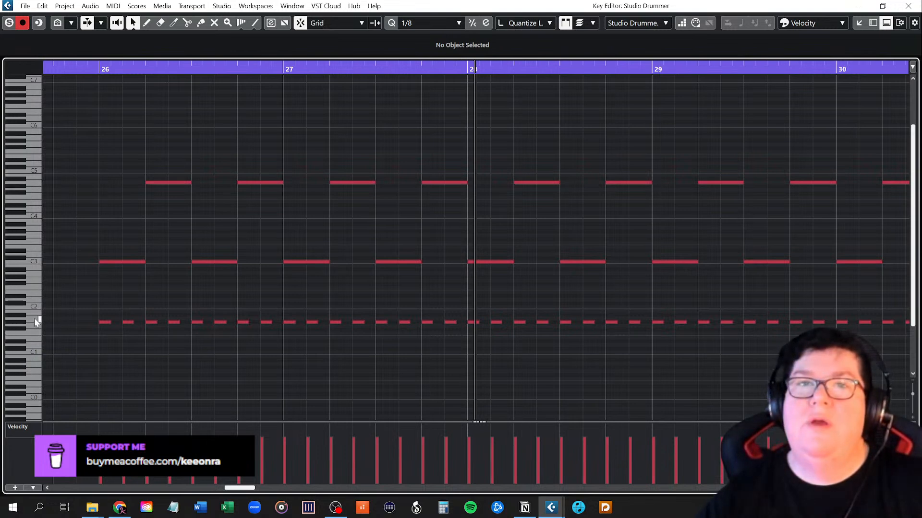
click(99, 261)
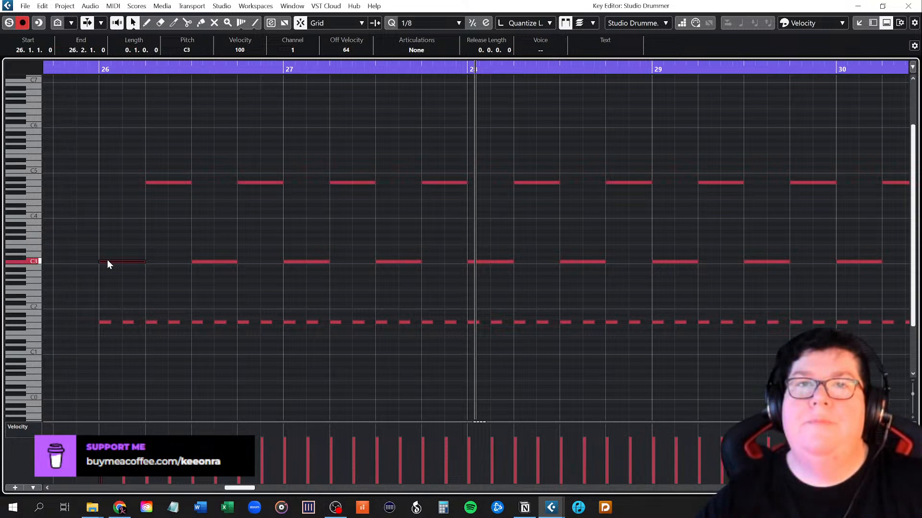
drag(107, 263, 110, 228)
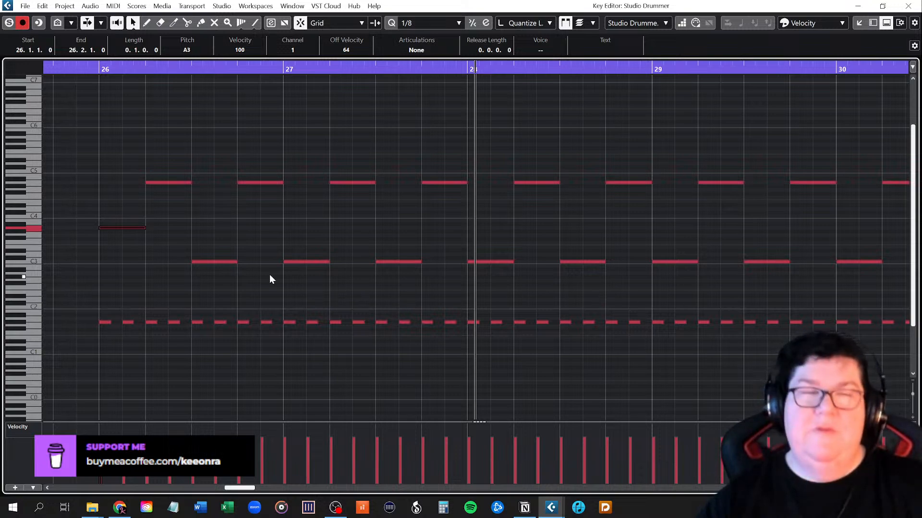
Move all remaining C3 notes of the drum part up to A3 and audition the A4 note at 26.2.
scroll(167, 259, down, 8)
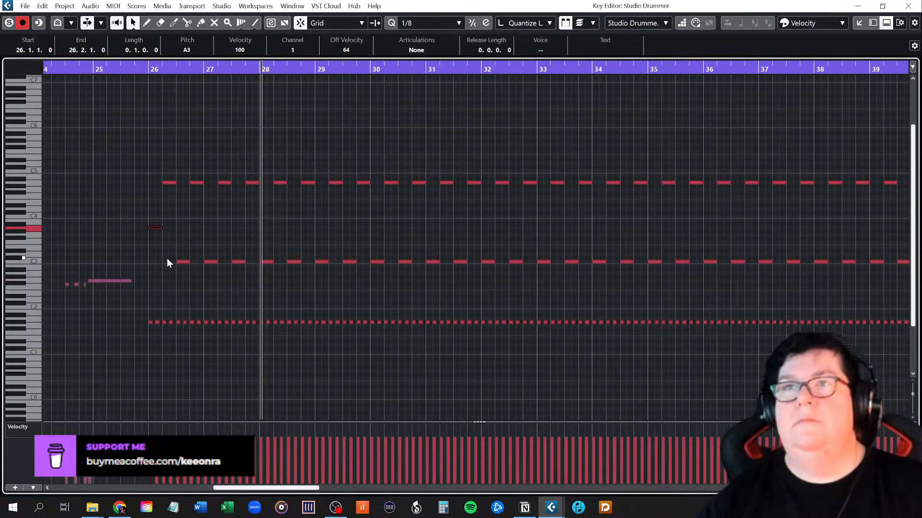
scroll(167, 260, down, 3)
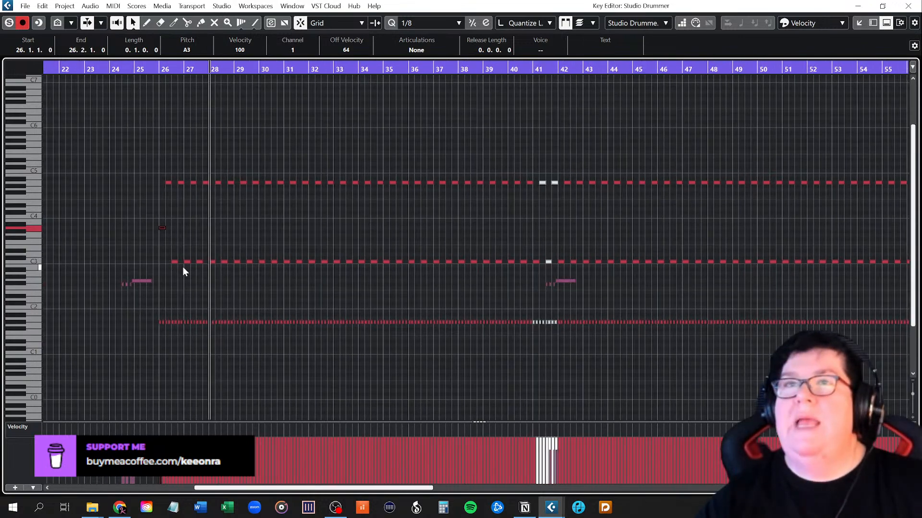
scroll(183, 268, down, 2)
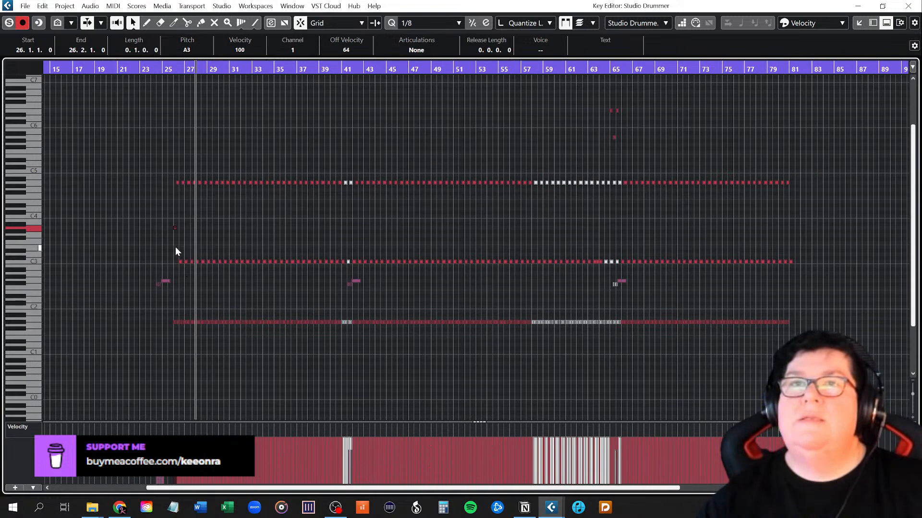
drag(168, 246, 822, 270)
scroll(191, 273, up, 10)
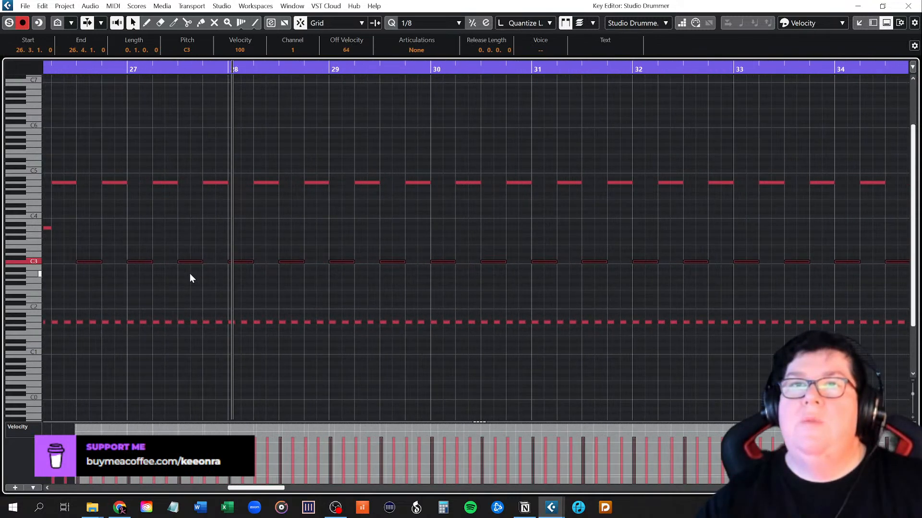
scroll(190, 276, left, 8)
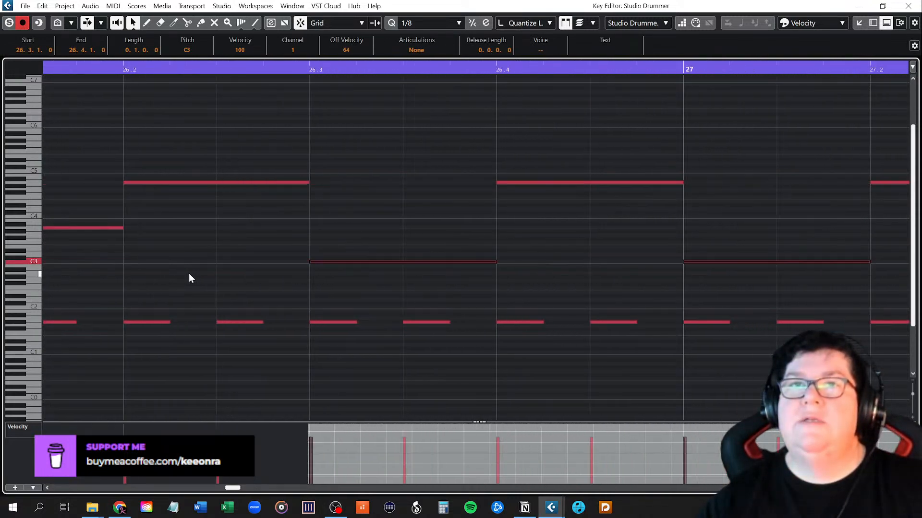
scroll(189, 274, right, 1)
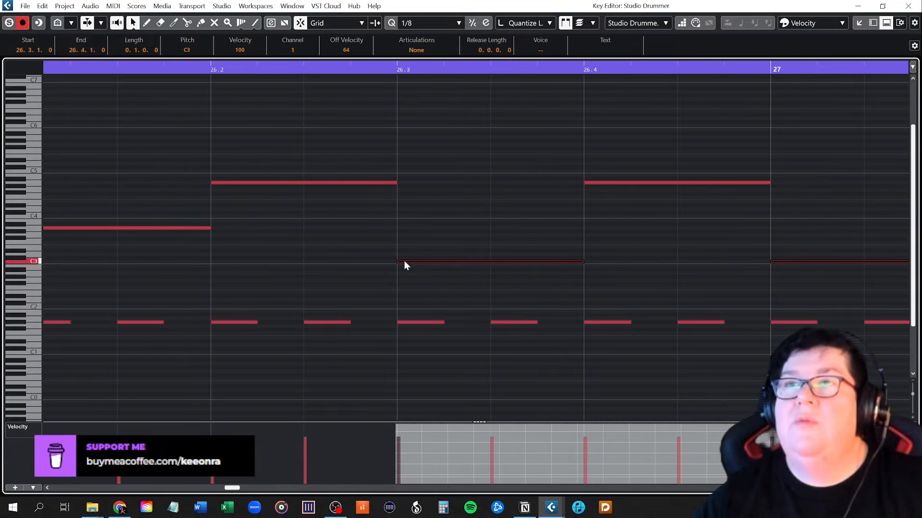
drag(404, 261, 408, 228)
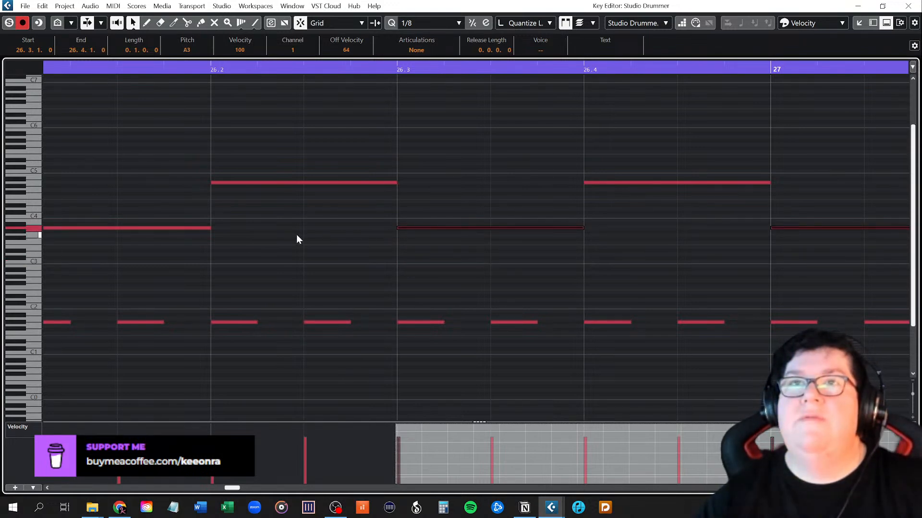
click(231, 183)
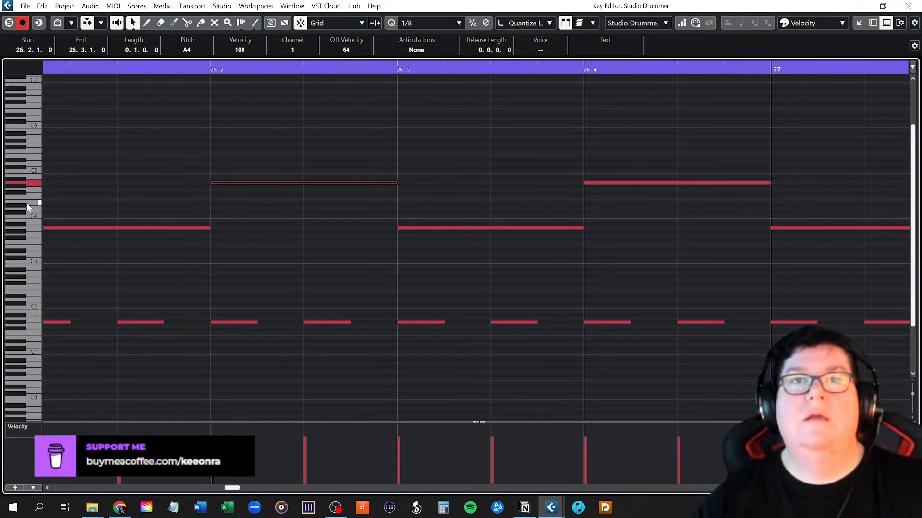
click(63, 188)
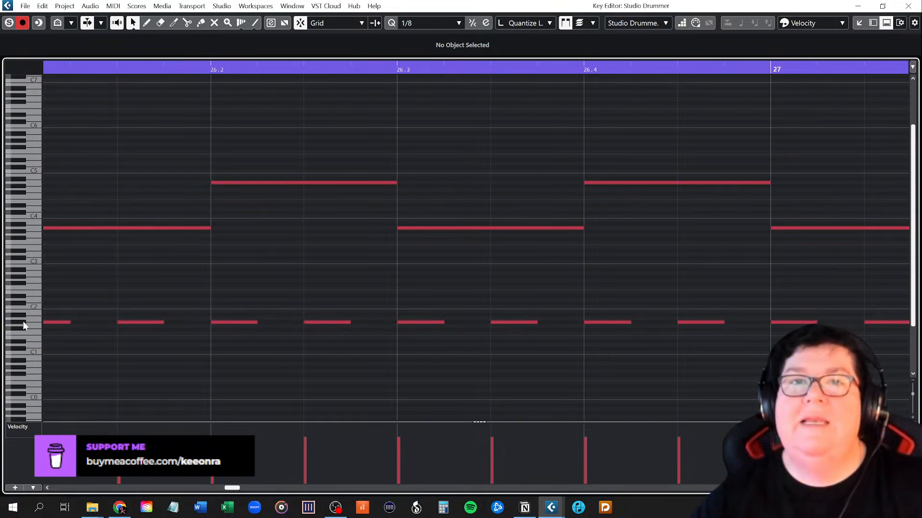
click(56, 322)
key(Delete)
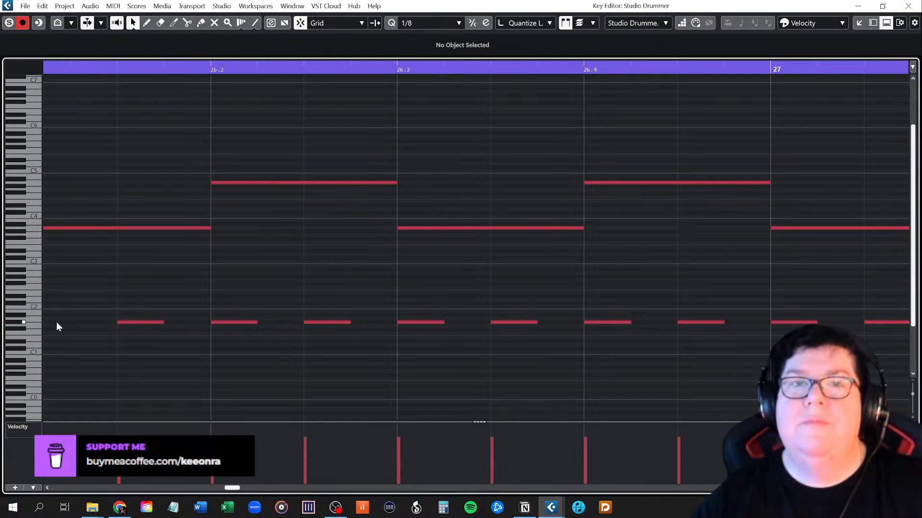
key(ctrl+z)
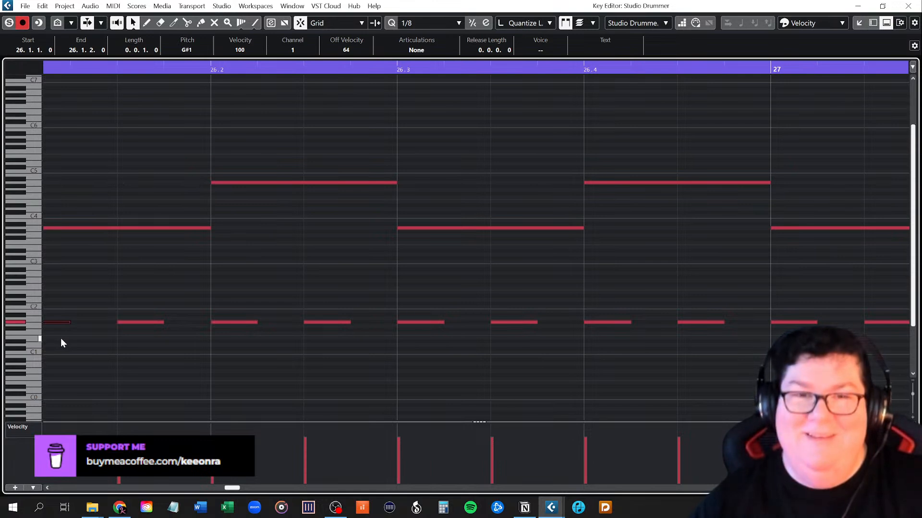
click(63, 338)
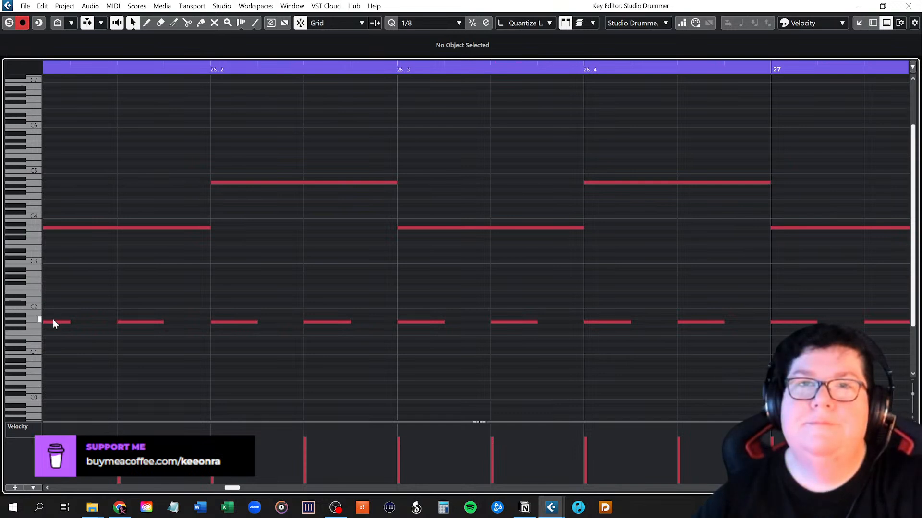
Move the first G#1 note at bar 26 up to C#2, and all remaining G#1 notes of the drum part to the same pitch.
drag(55, 319, 84, 303)
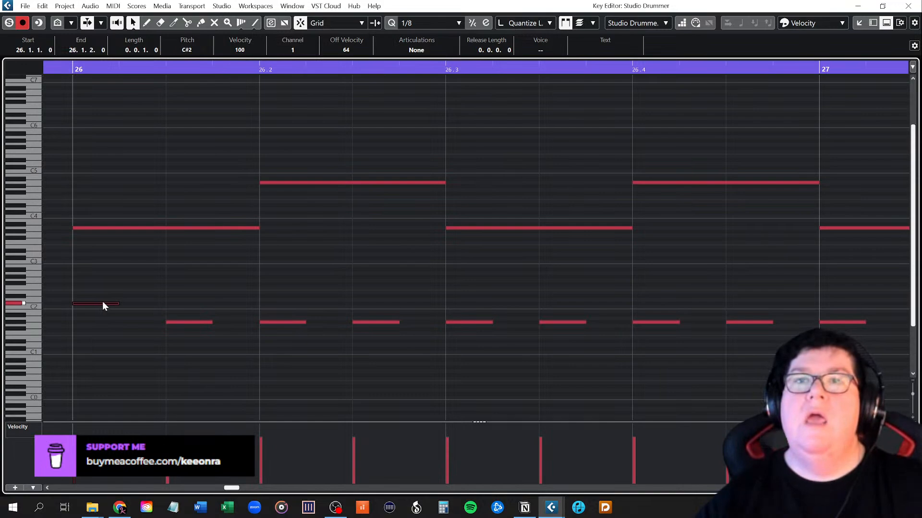
scroll(225, 288, down, 8)
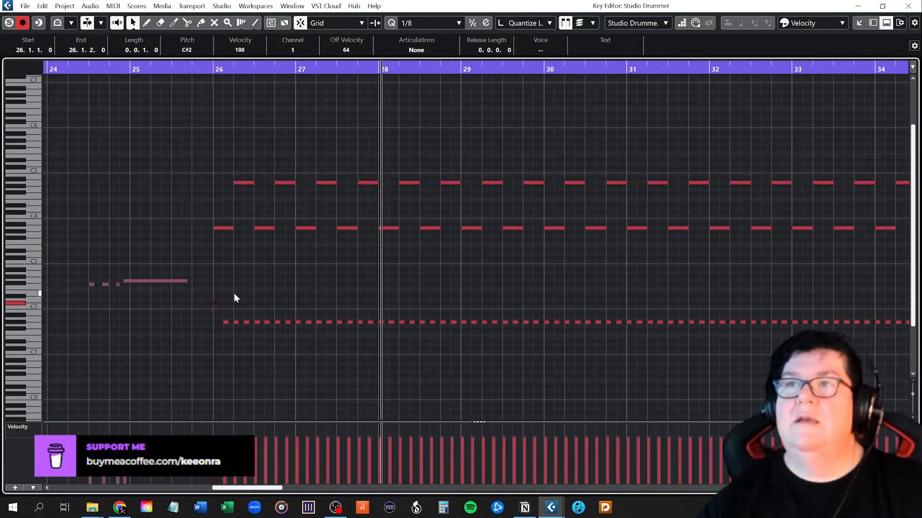
scroll(321, 309, down, 5)
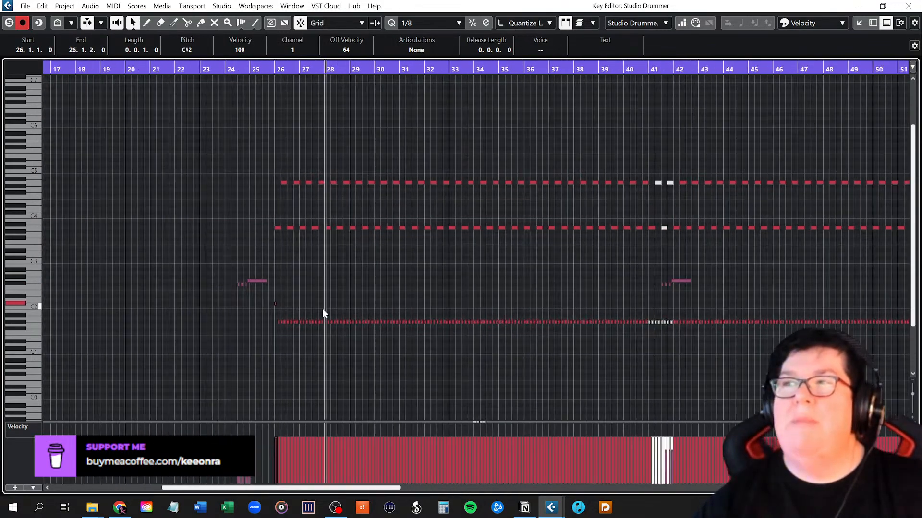
scroll(331, 312, down, 3)
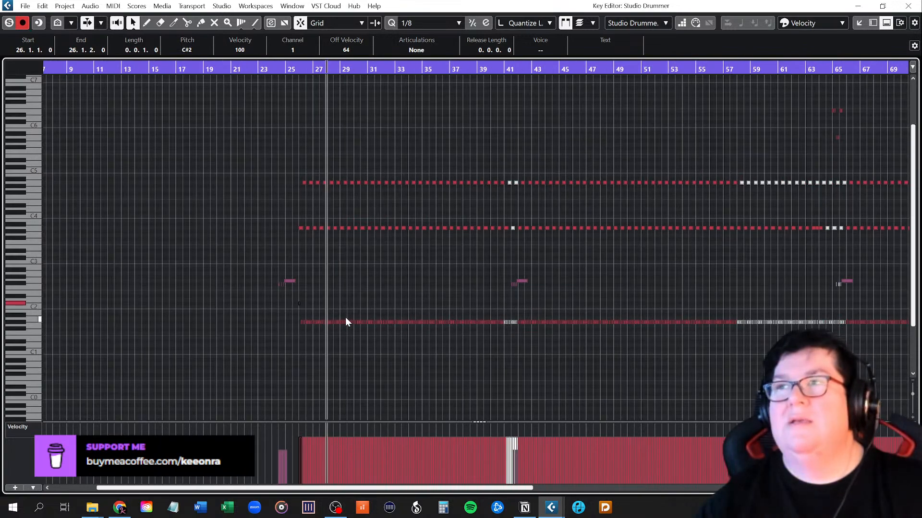
drag(275, 316, 779, 348)
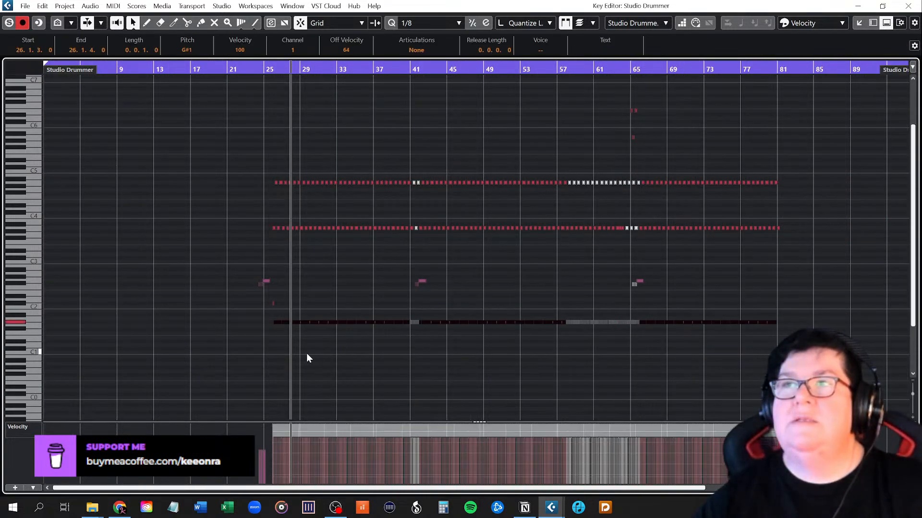
scroll(303, 355, up, 3)
scroll(305, 356, up, 5)
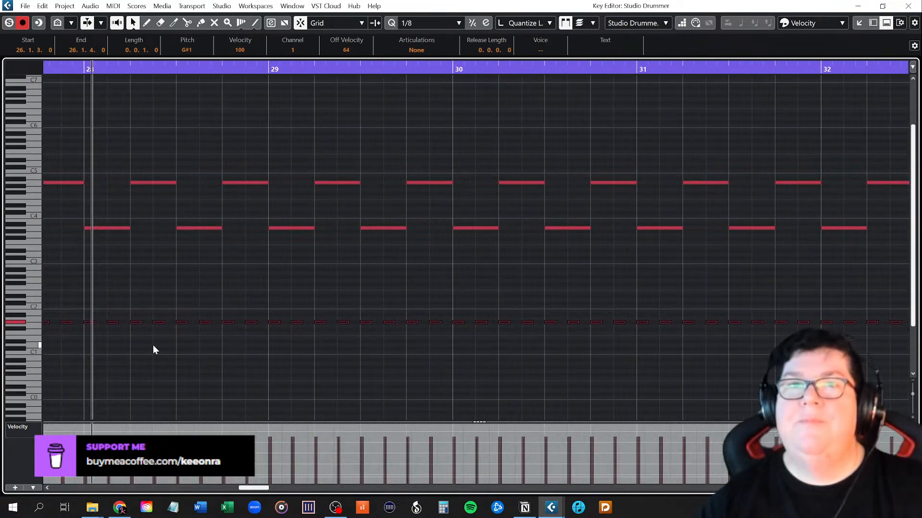
scroll(146, 349, left, 8)
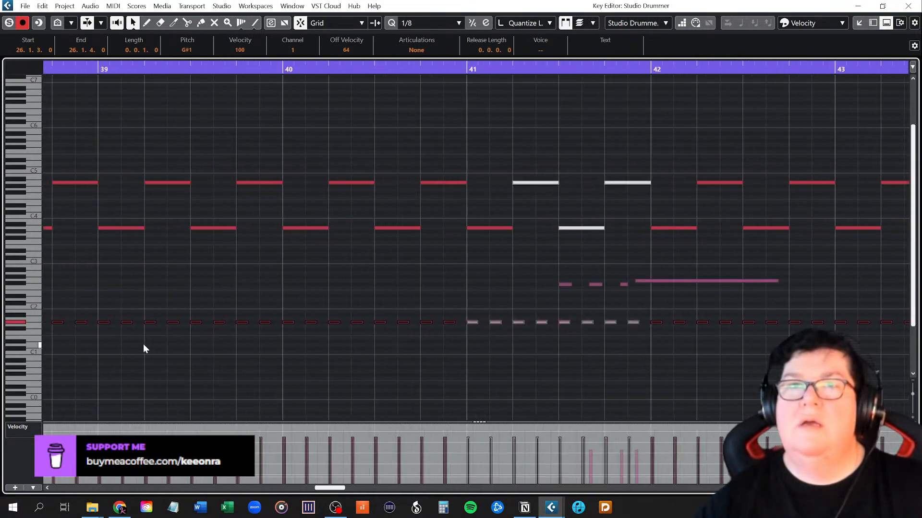
scroll(115, 349, left, 11)
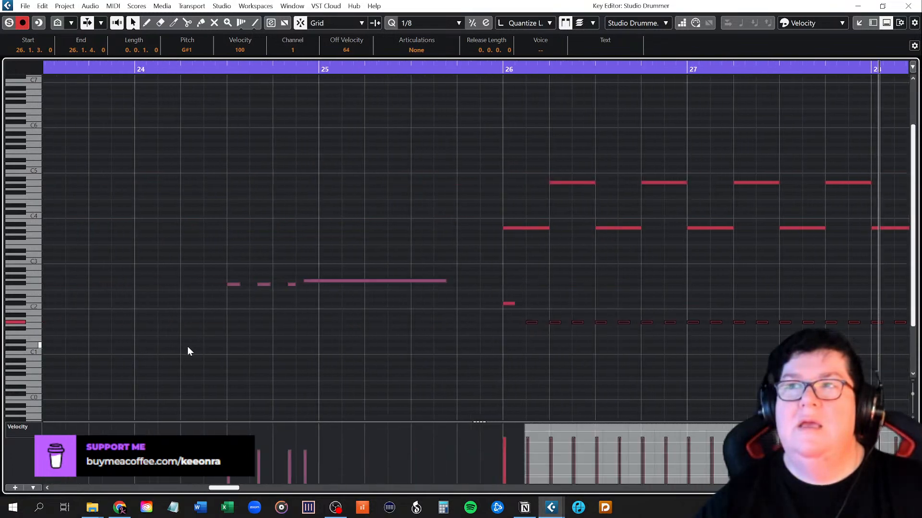
scroll(202, 350, right, 4)
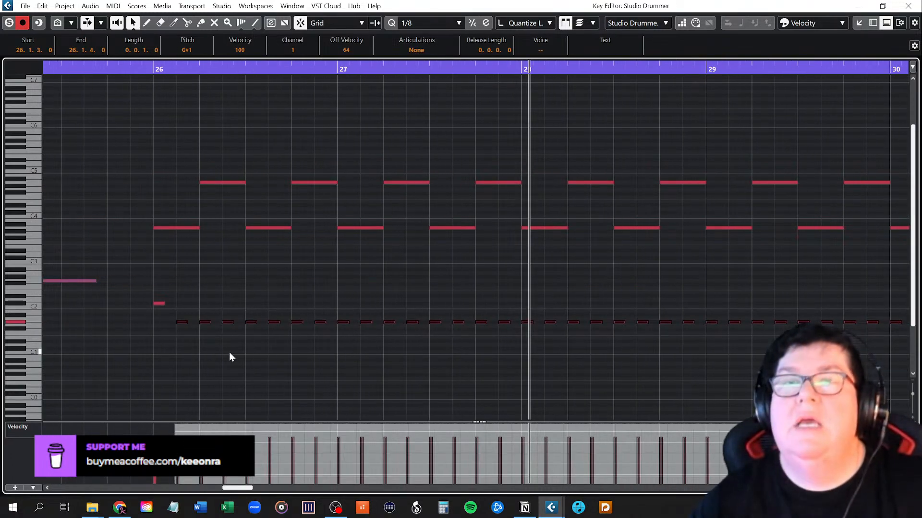
scroll(229, 352, up, 8)
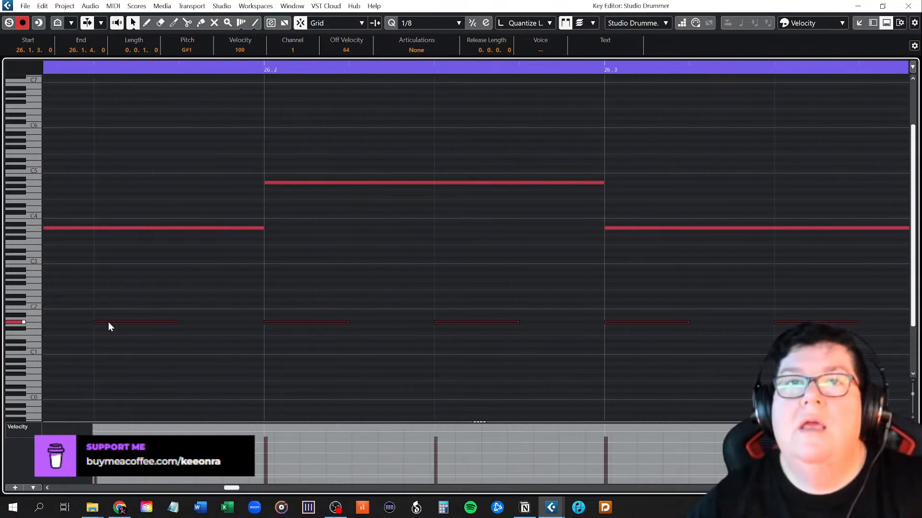
scroll(103, 329, down, 3)
scroll(103, 330, right, 3)
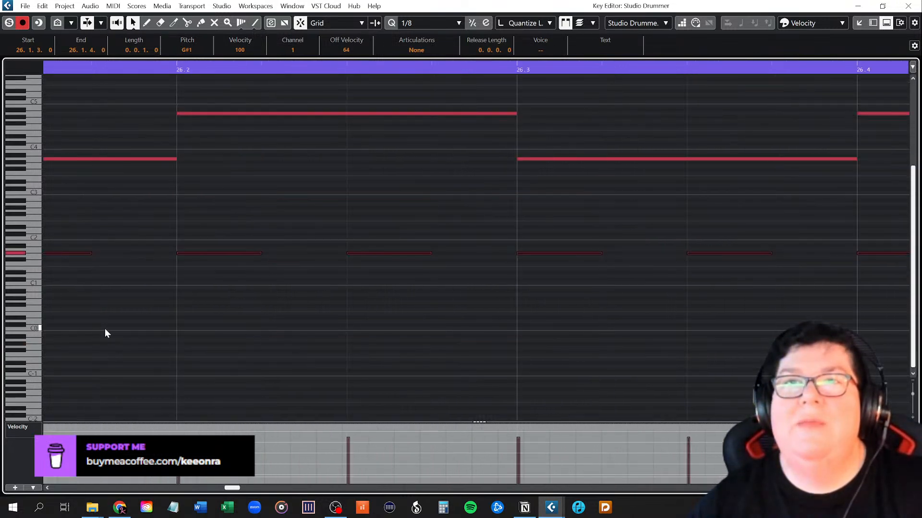
scroll(105, 328, up, 3)
scroll(105, 328, left, 9)
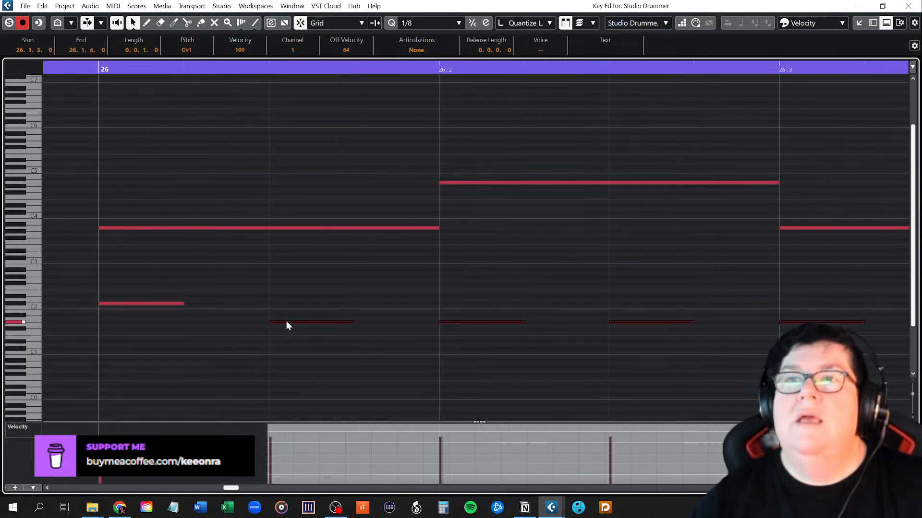
drag(287, 319, 287, 304)
click(243, 279)
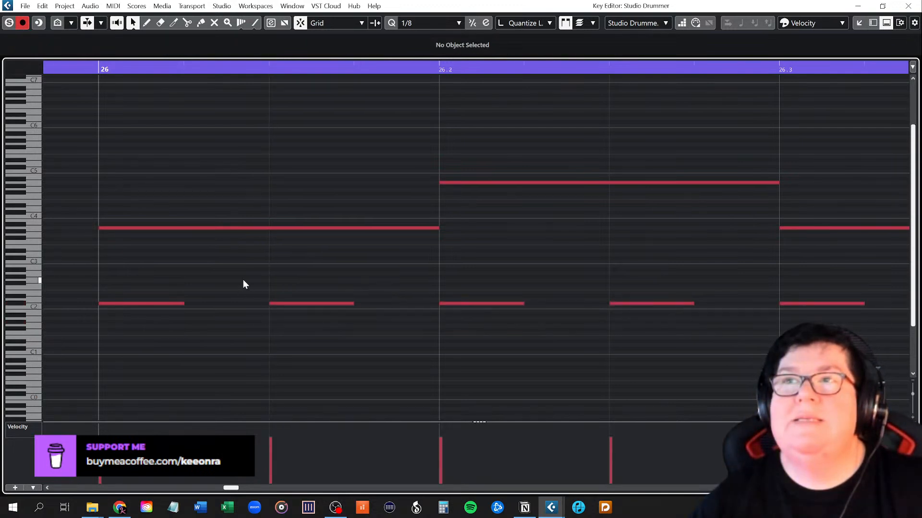
Audition the C#2 and A3 notes at bar 26 and the A4 note at 26.2.
click(135, 303)
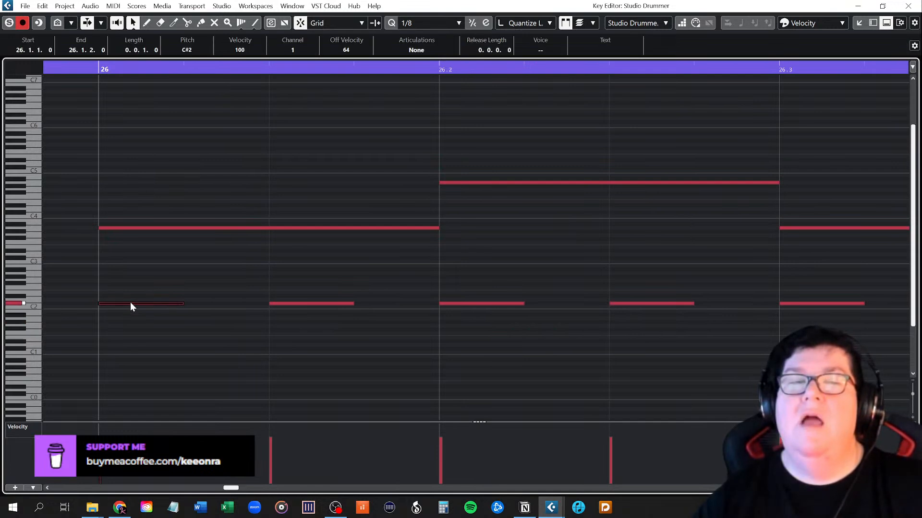
click(151, 228)
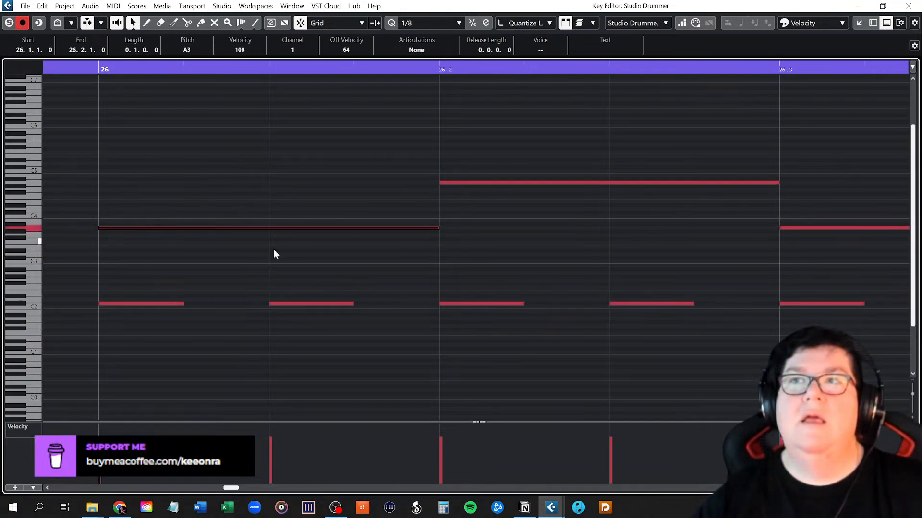
scroll(374, 279, up, 3)
click(459, 251)
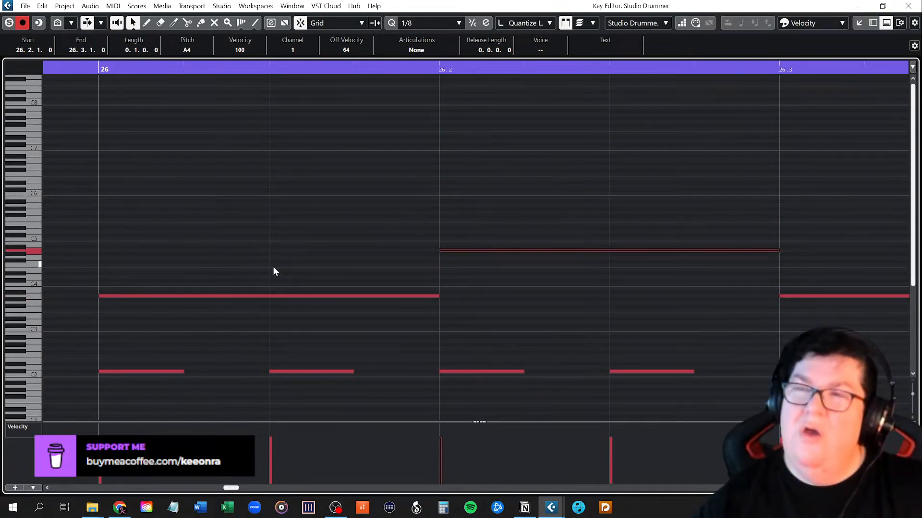
Move the first C#2 note at bar 26 down to G1.
scroll(129, 345, down, 3)
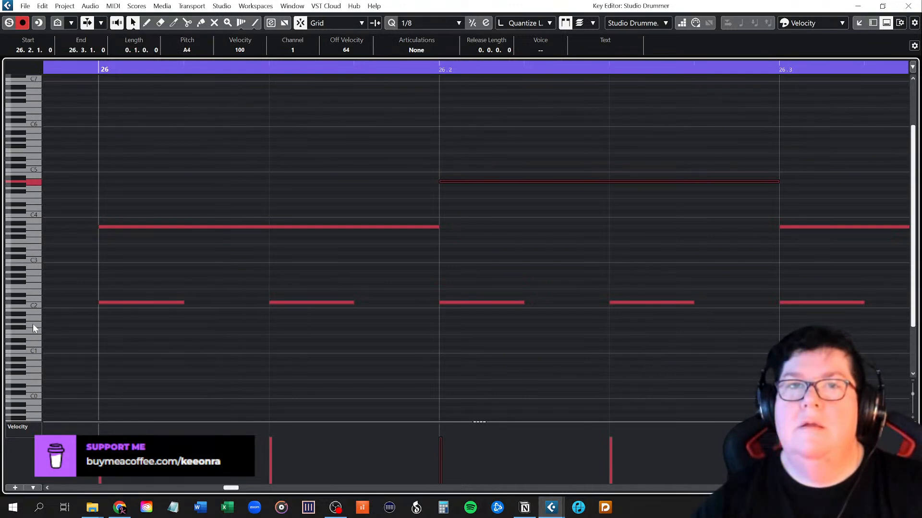
click(105, 303)
drag(105, 302, 103, 323)
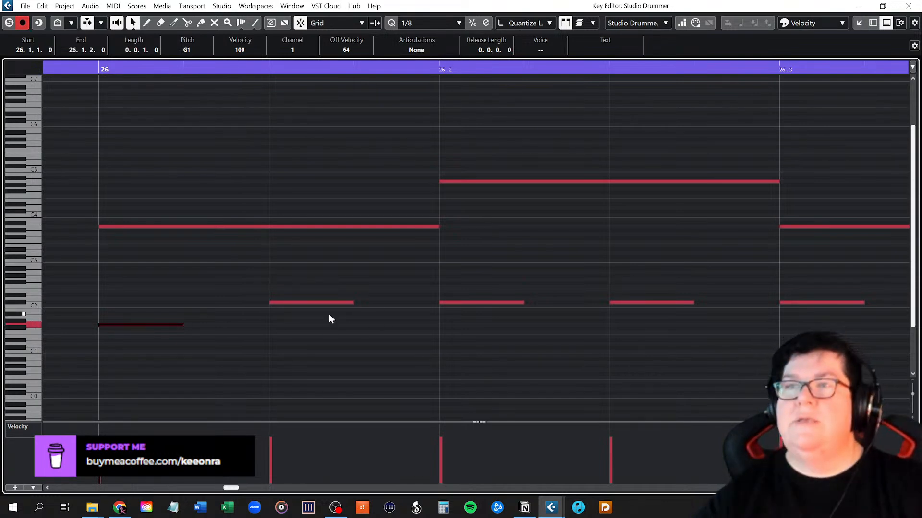
Move all remaining C#2 notes of the drum part down to G1, matching the first note at bar 26.
ctrl+scroll(335, 325, up, 1)
ctrl+scroll(335, 325, down, 4)
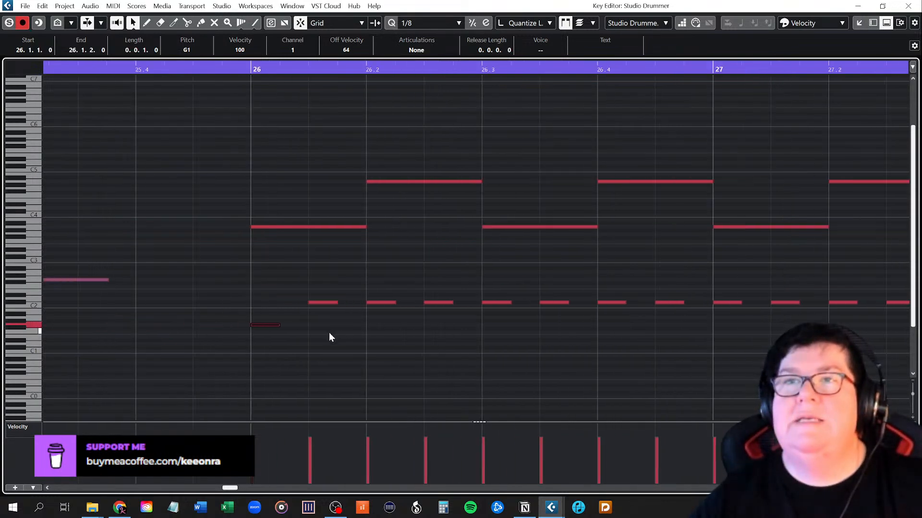
ctrl+scroll(333, 330, down, 2)
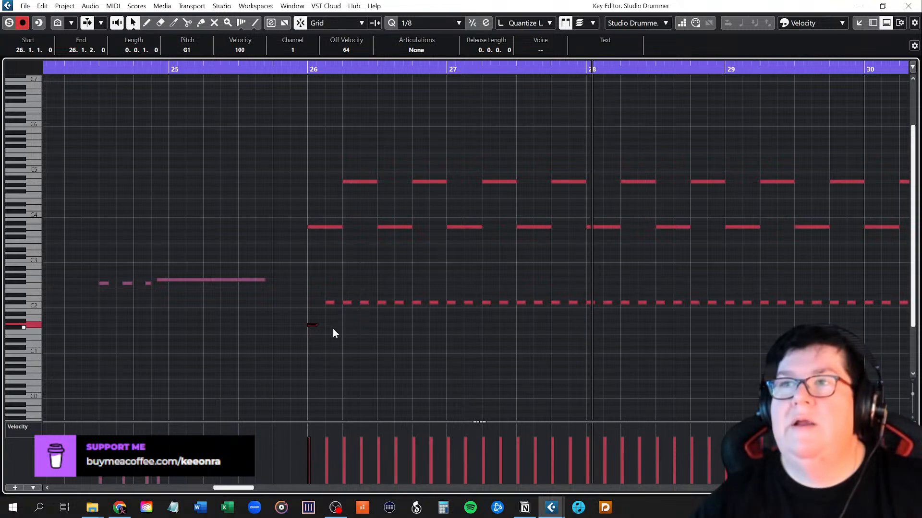
ctrl+scroll(333, 329, down, 4)
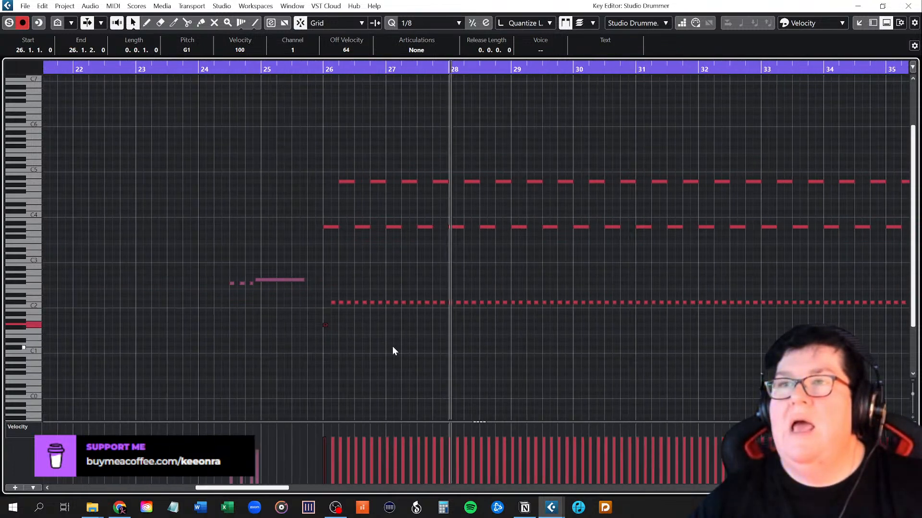
ctrl+scroll(393, 346, down, 3)
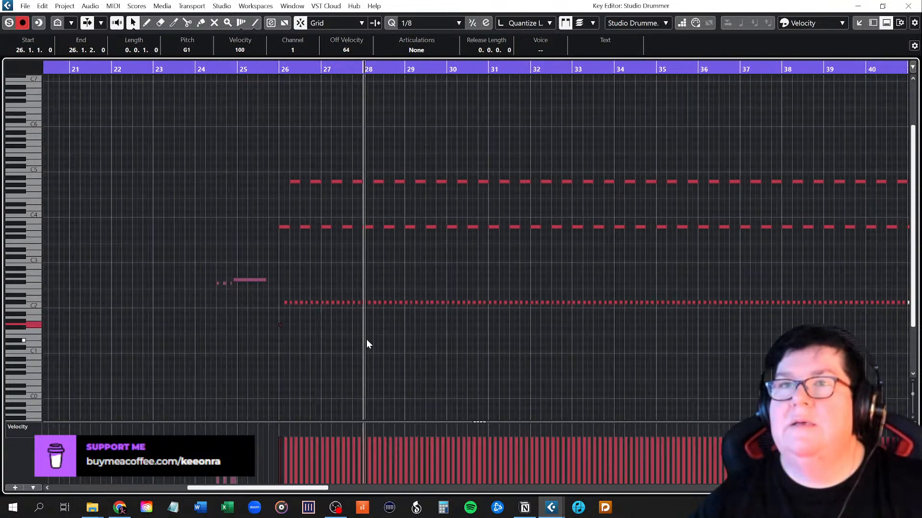
ctrl+scroll(367, 341, down, 1)
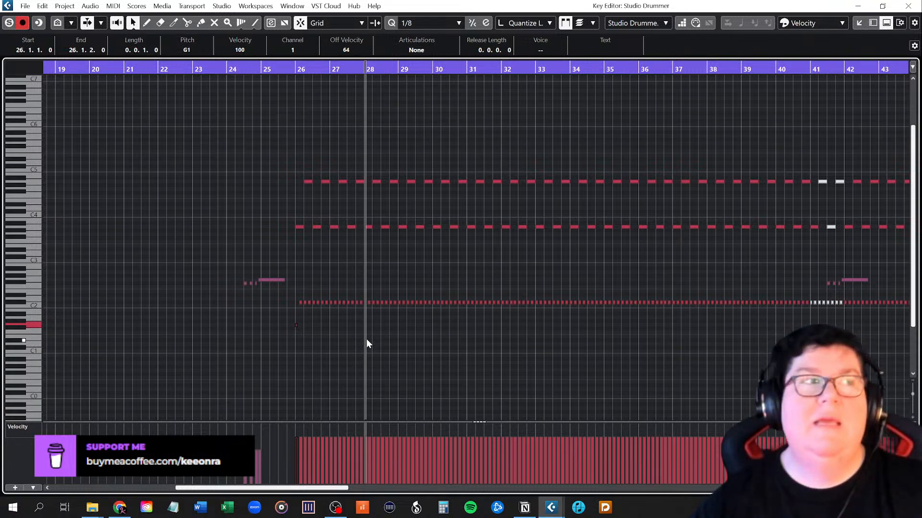
ctrl+scroll(378, 336, down, 2)
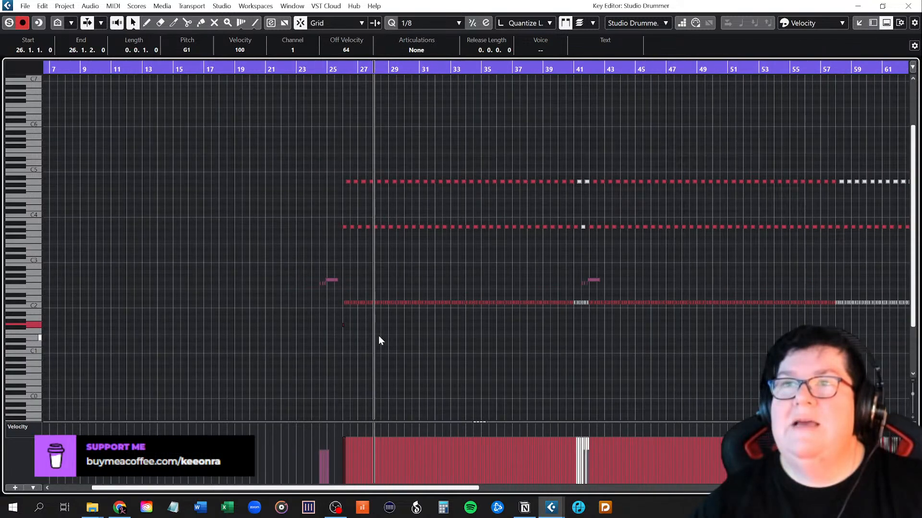
scroll(421, 347, right, 5)
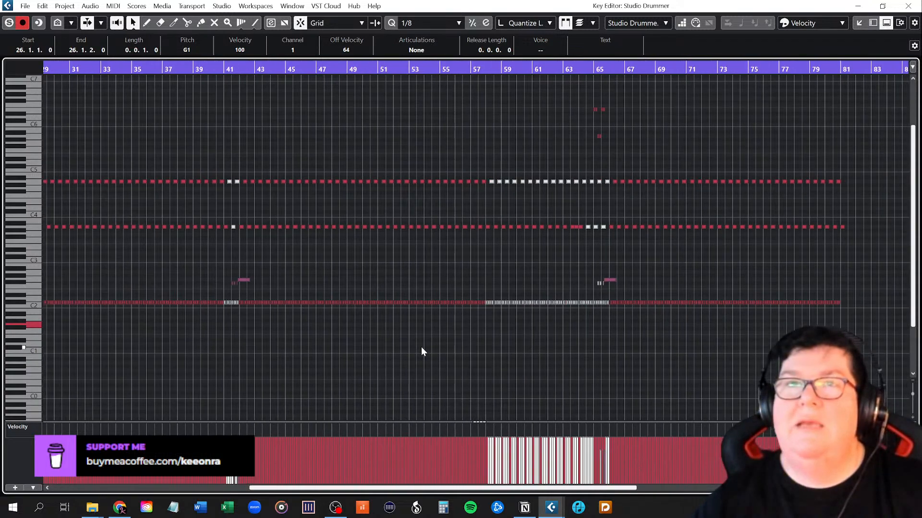
scroll(421, 347, left, 3)
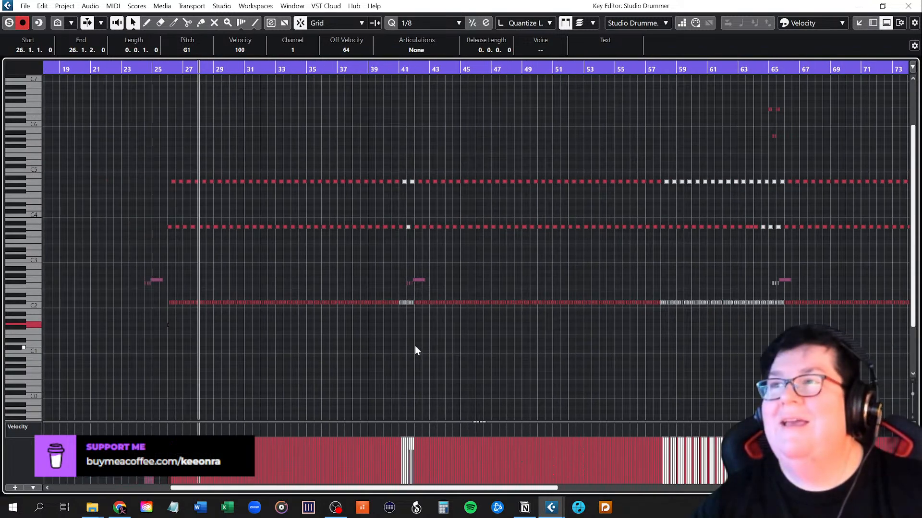
ctrl+scroll(414, 349, down, 2)
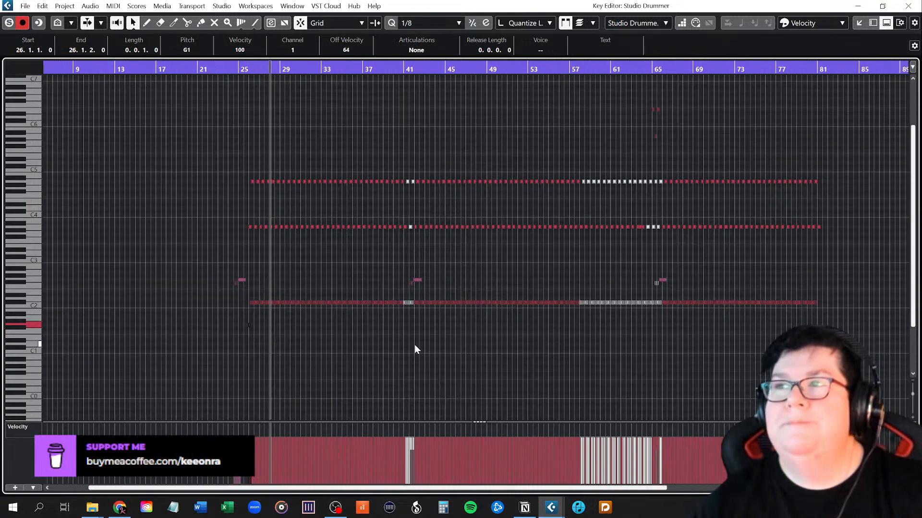
drag(243, 294, 832, 313)
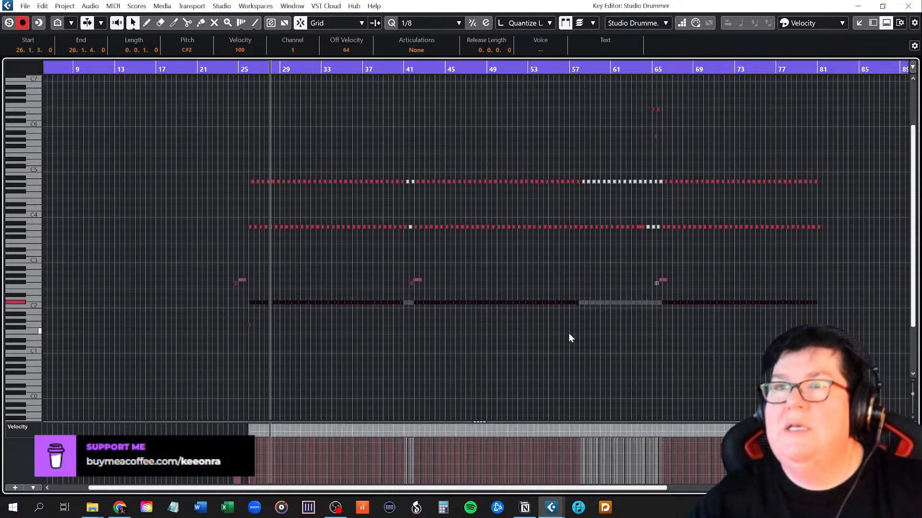
scroll(255, 341, up, 6)
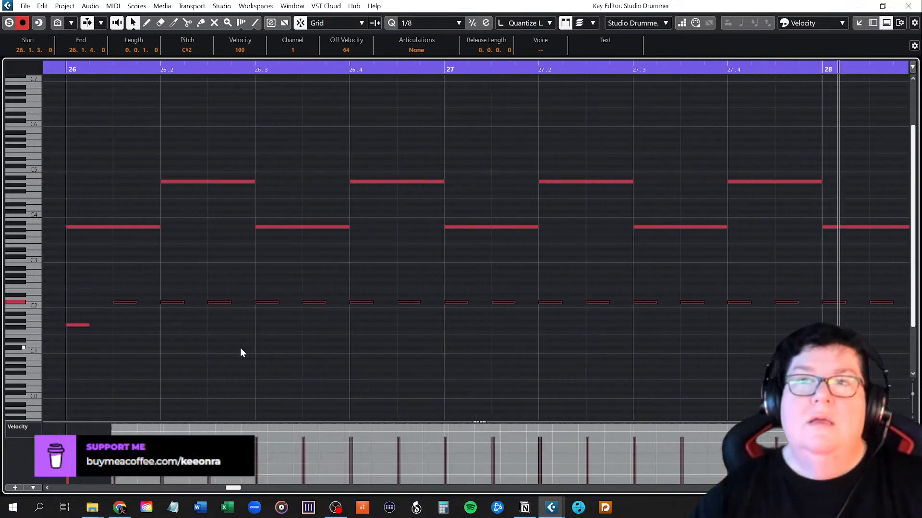
scroll(218, 350, up, 5)
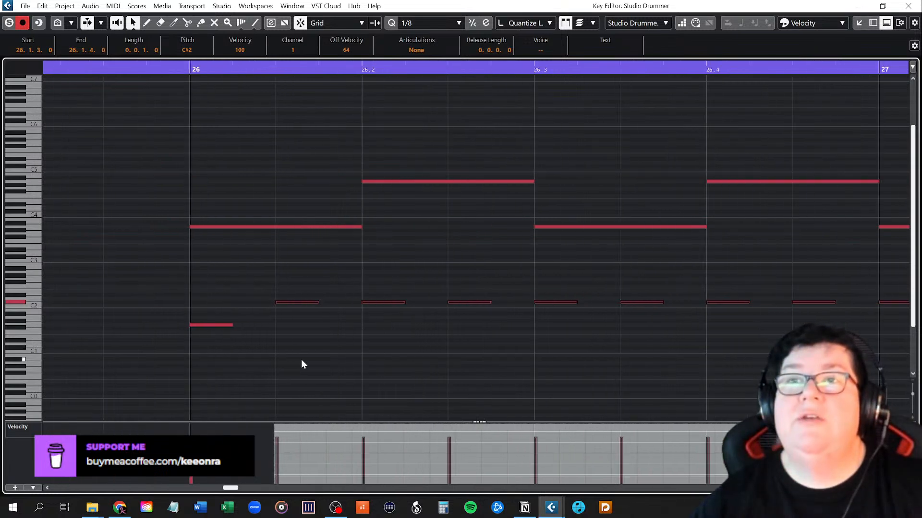
scroll(301, 360, up, 4)
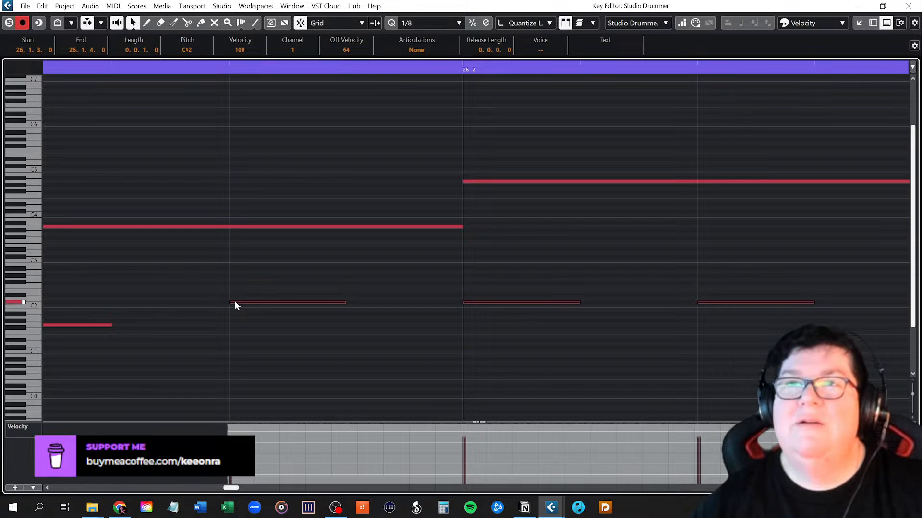
drag(234, 302, 239, 328)
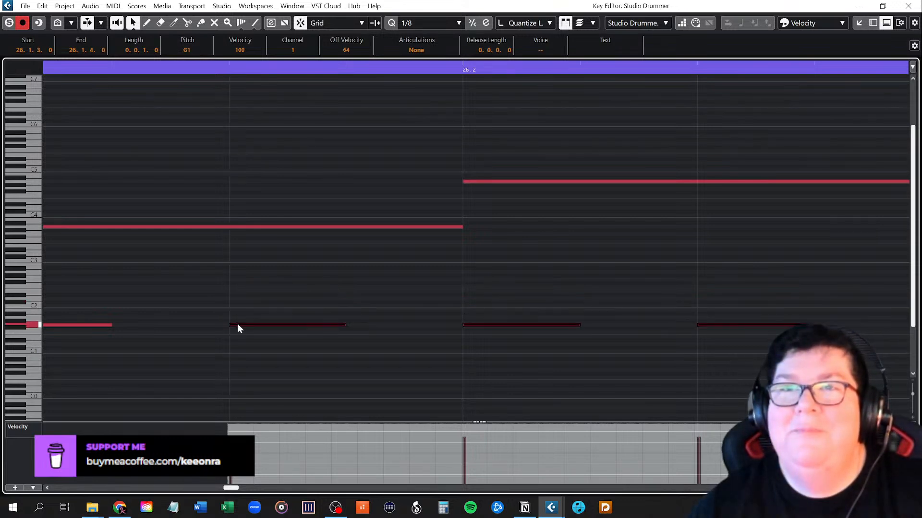
click(238, 346)
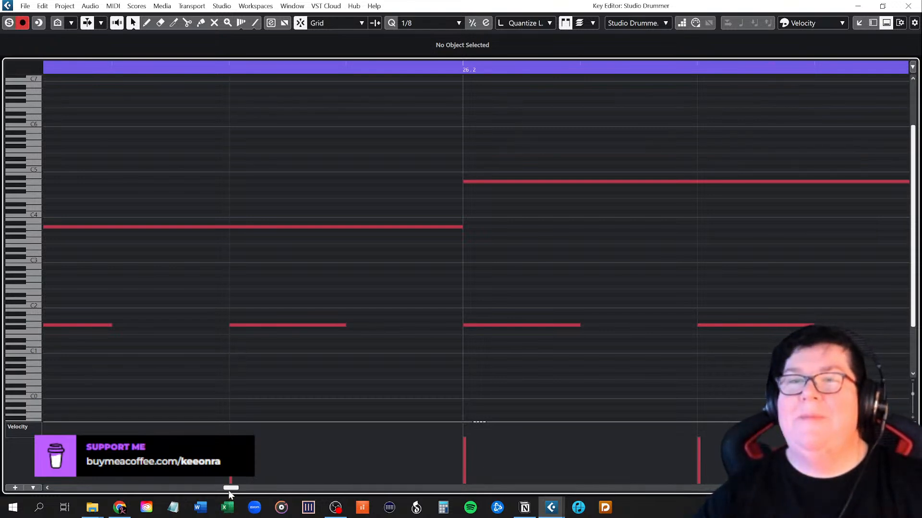
drag(228, 491, 235, 490)
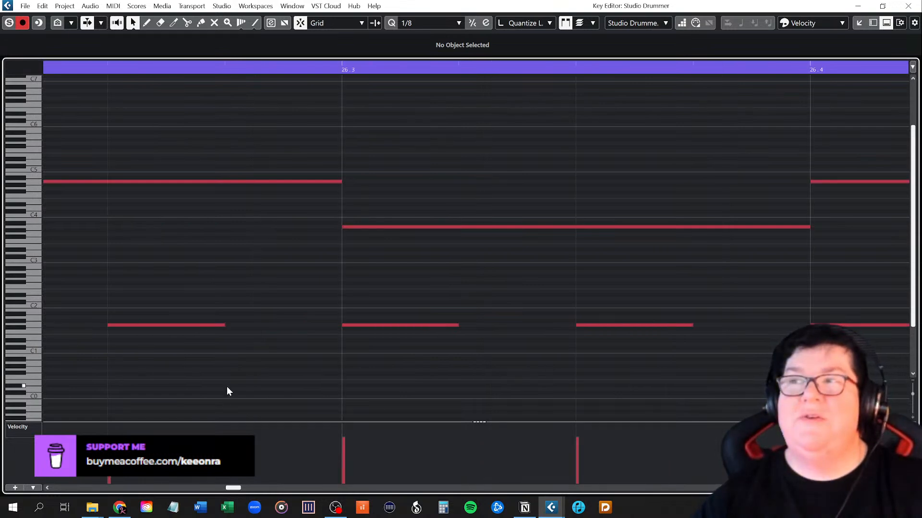
ctrl+scroll(227, 387, down, 5)
ctrl+scroll(231, 387, down, 2)
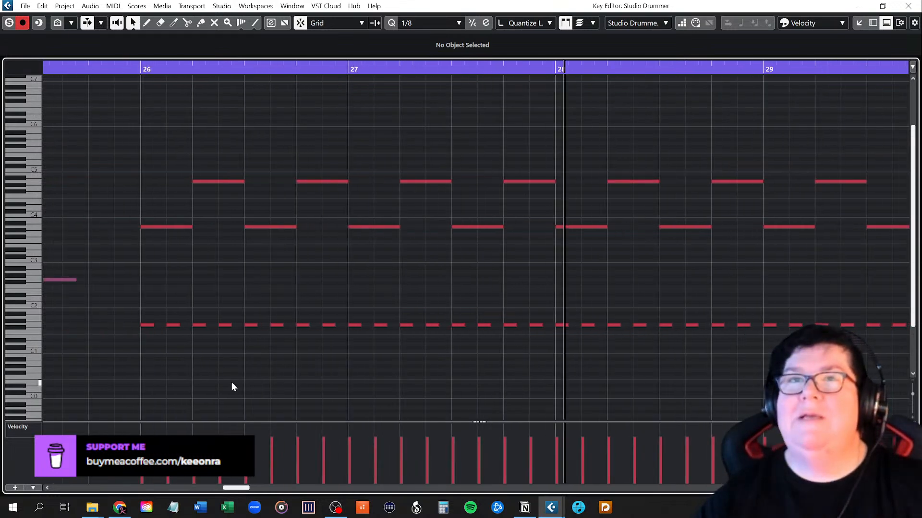
Play the drum part from just before bar 26 and audition its opening A3 and A4 notes.
click(88, 69)
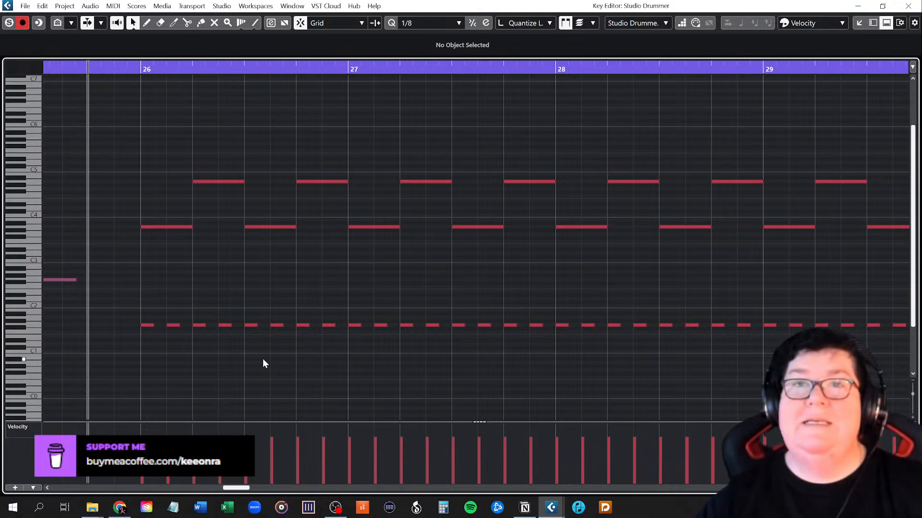
key(space)
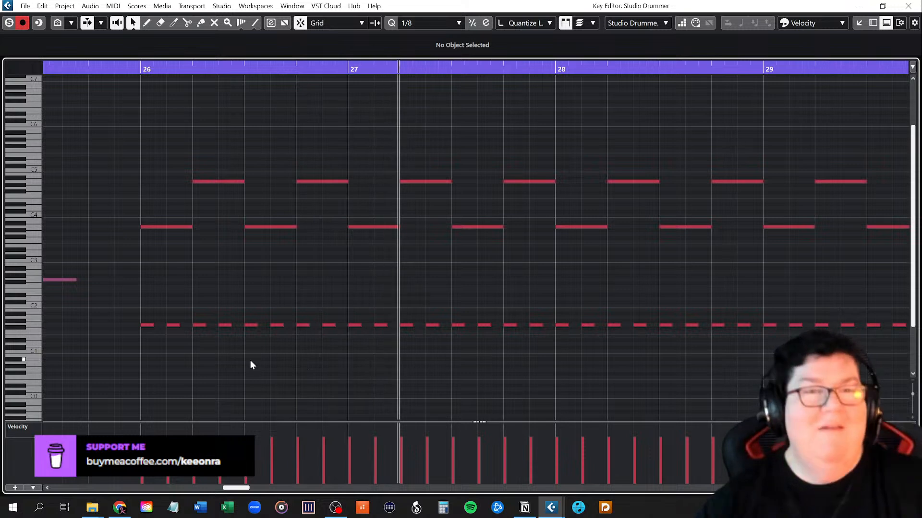
click(150, 227)
click(214, 182)
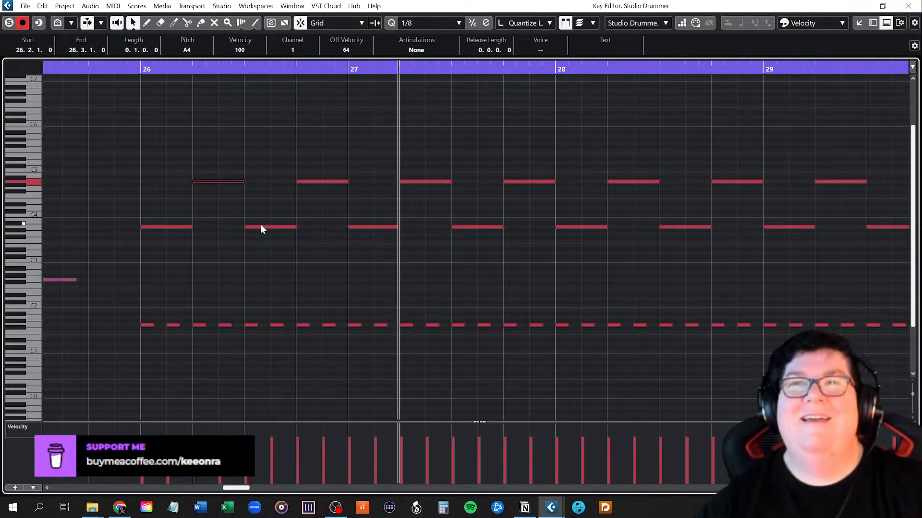
click(260, 223)
click(261, 227)
click(275, 278)
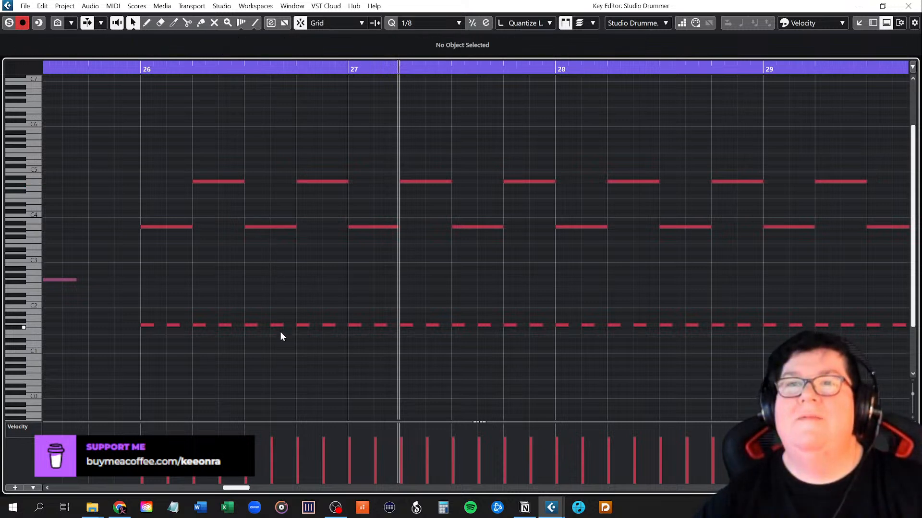
Audition the second G1 note in bar 26 and replay the drum part from just before that bar.
scroll(284, 339, down, 3)
scroll(285, 347, up, 6)
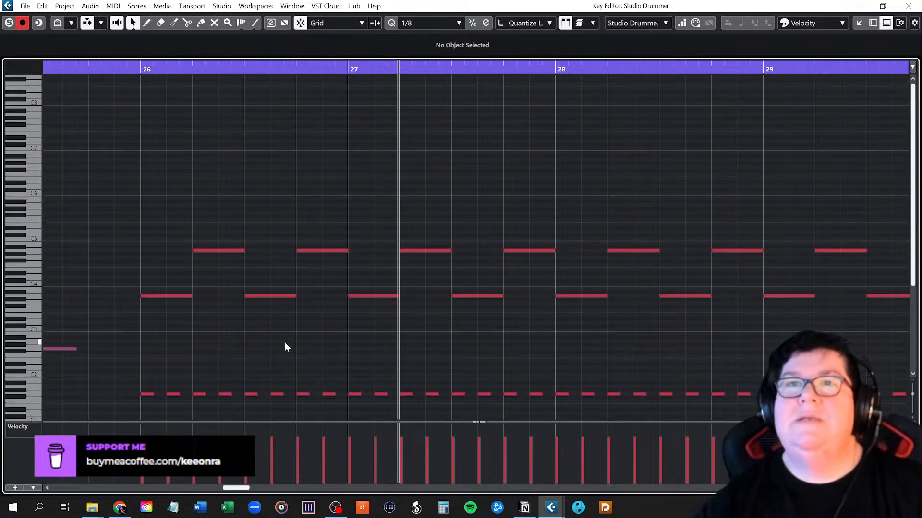
scroll(285, 346, down, 6)
scroll(402, 370, up, 1)
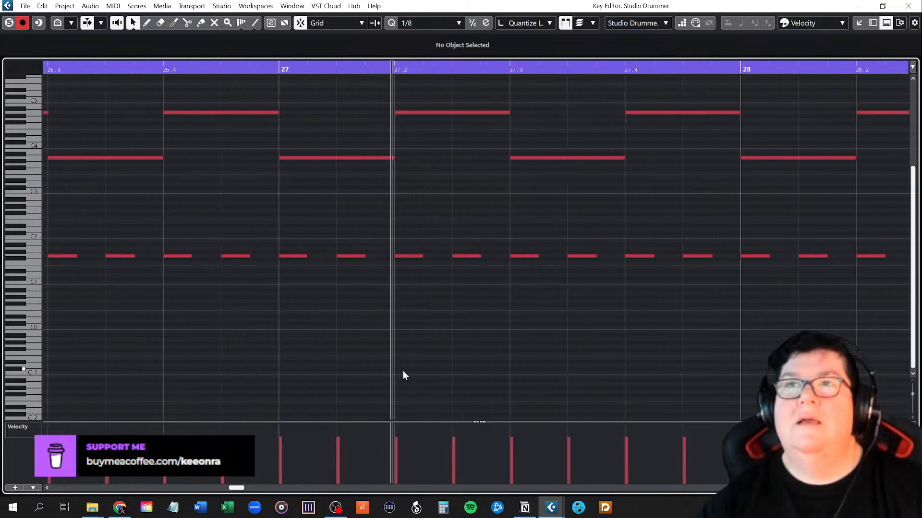
scroll(402, 371, down, 5)
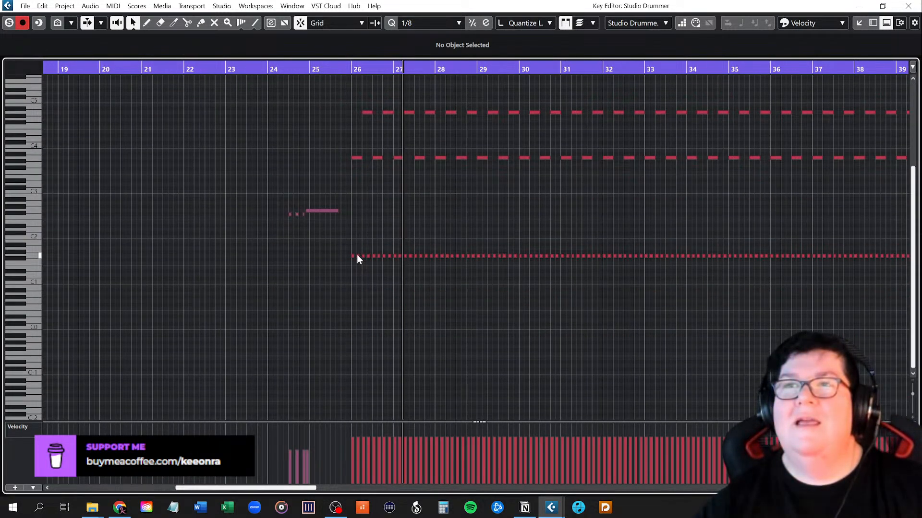
click(356, 255)
scroll(408, 338, up, 2)
scroll(403, 317, down, 1)
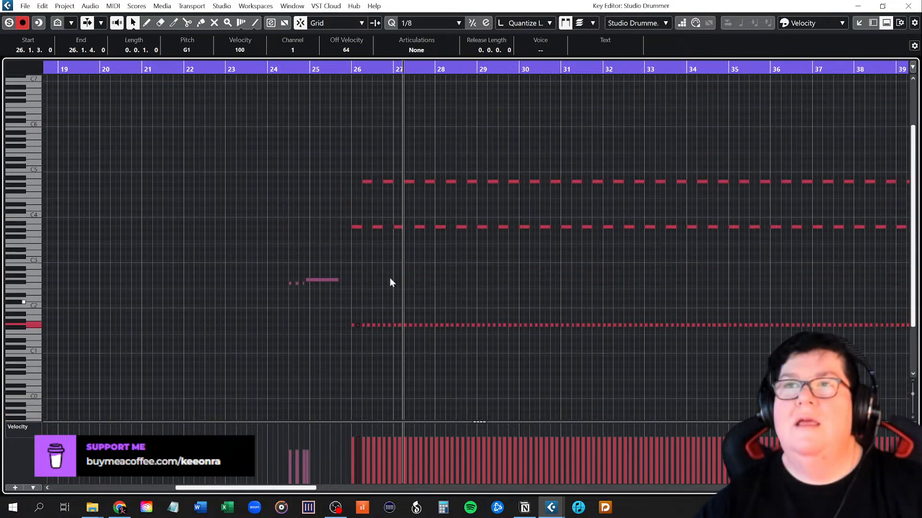
click(348, 70)
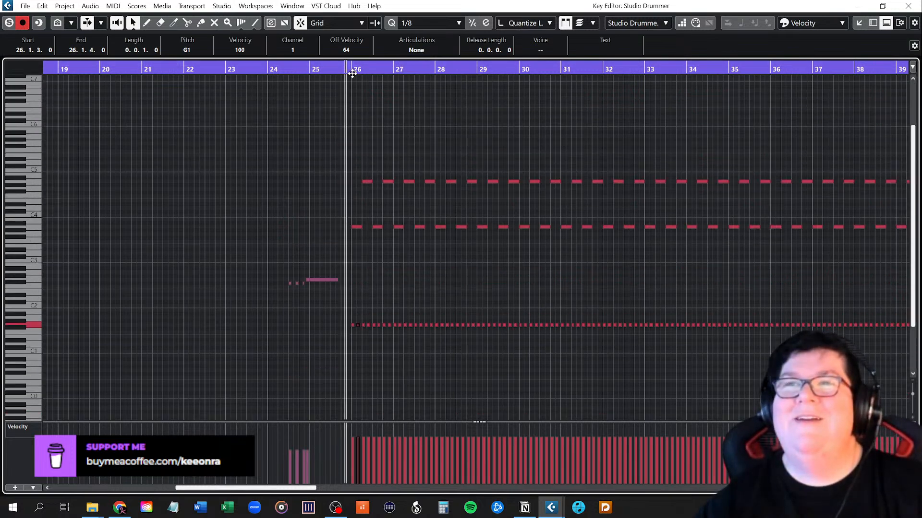
key(space)
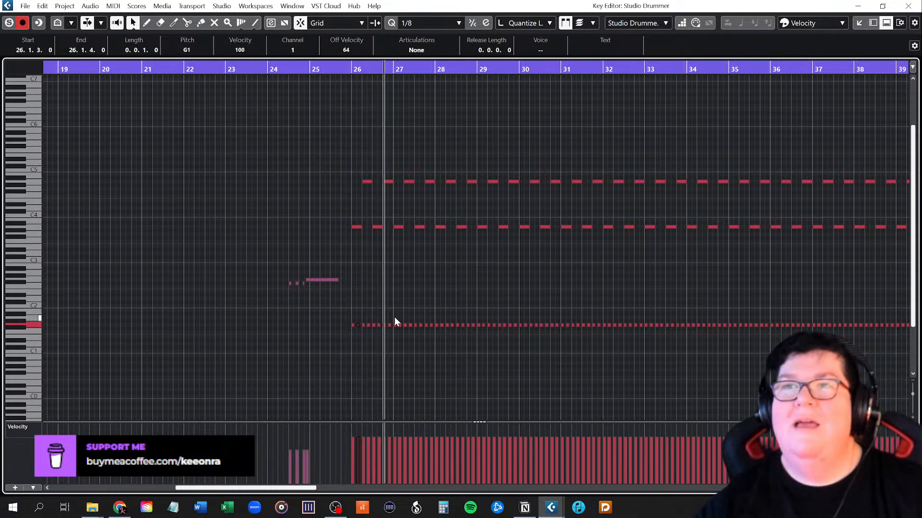
key(space)
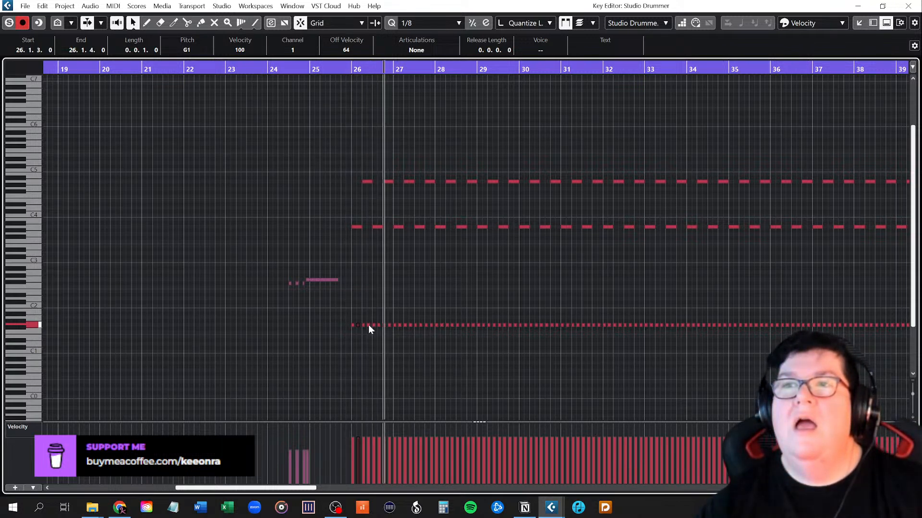
Transpose the row of G1 notes starting at bar 26 up to C#2, and bring it back down to G#1.
scroll(345, 348, up, 3)
scroll(345, 349, up, 5)
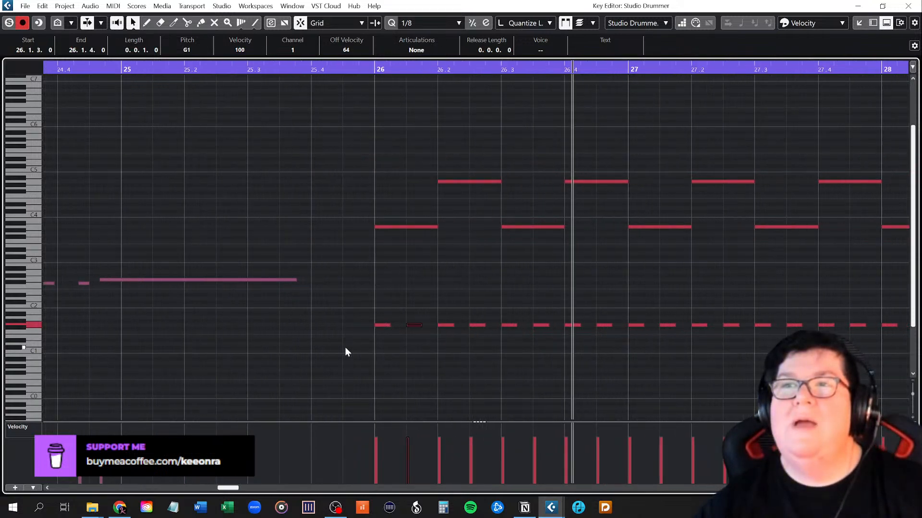
click(417, 325)
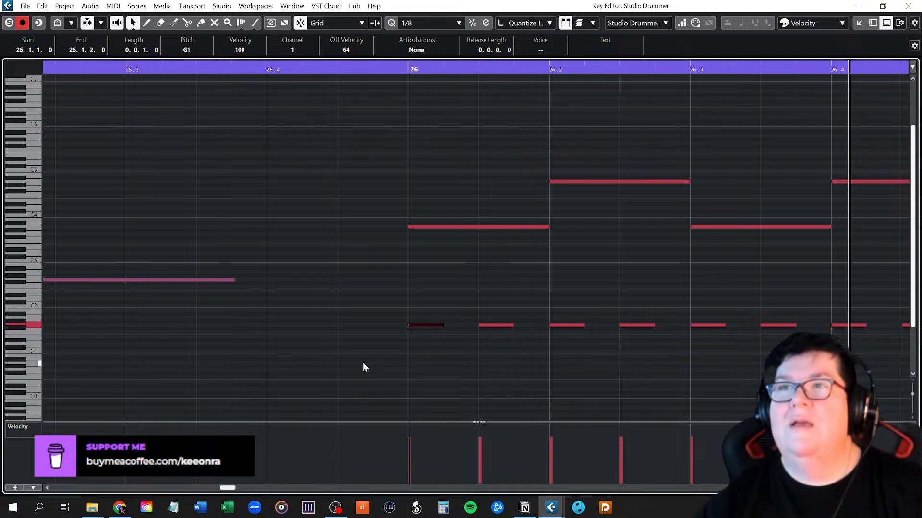
key(Up)
key(Up)
key(Up)
key(Up)
key(Up)
key(Up)
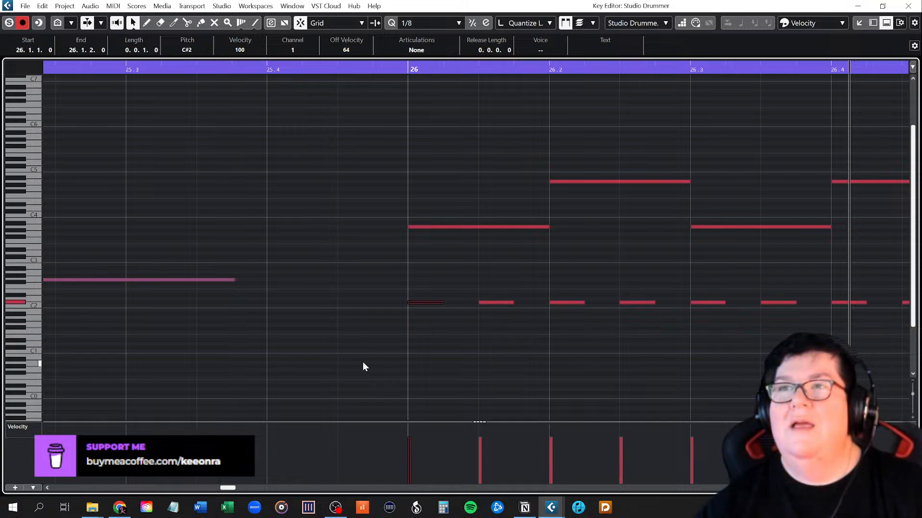
key(Down)
key(Down)
key(Down)
key(Down)
key(Down)
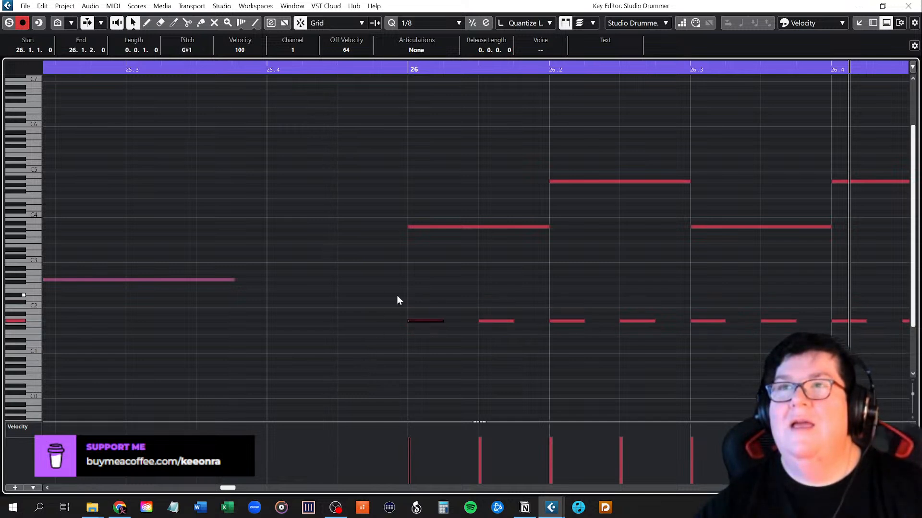
Undo the last two note moves and redo them so the A3 notes in bar 26 are restored.
key(ctrl+z)
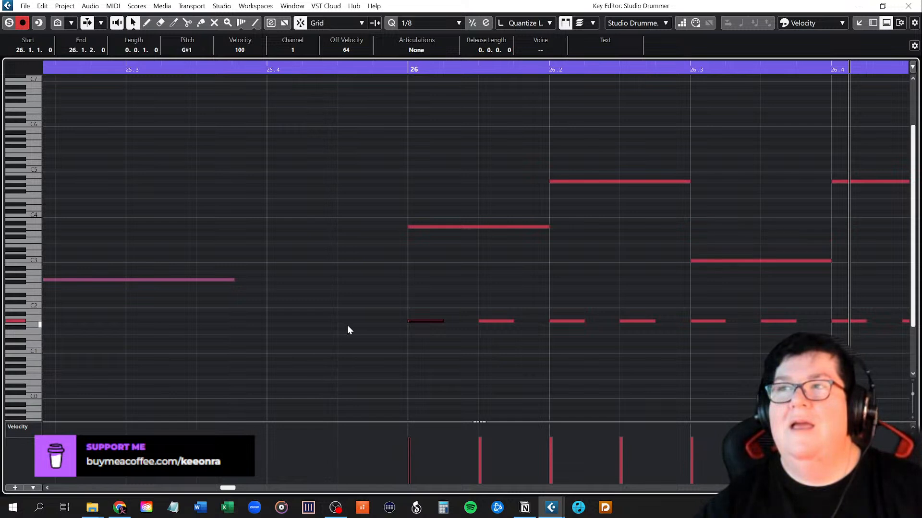
key(ctrl+z)
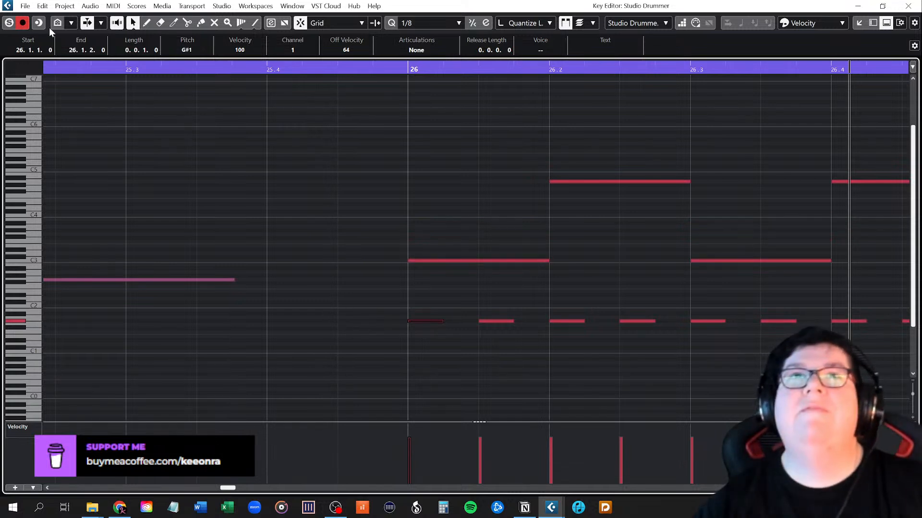
click(43, 6)
click(61, 31)
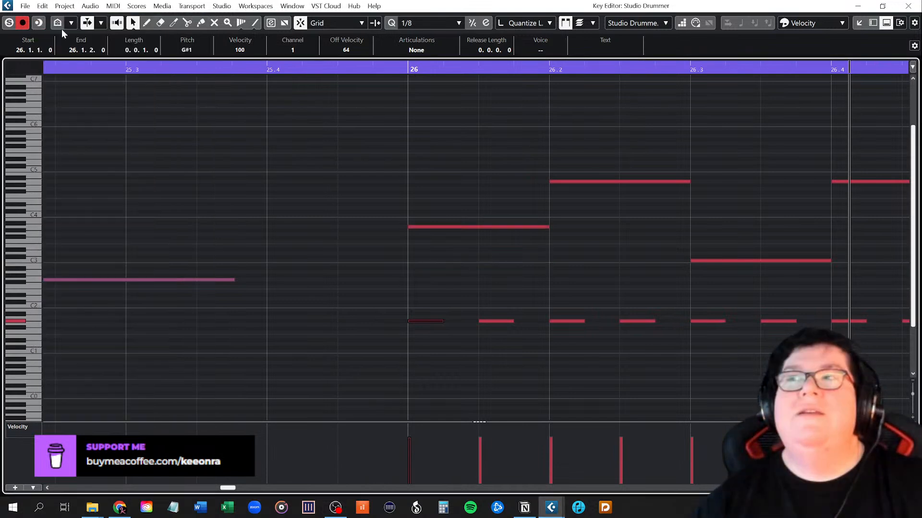
click(43, 6)
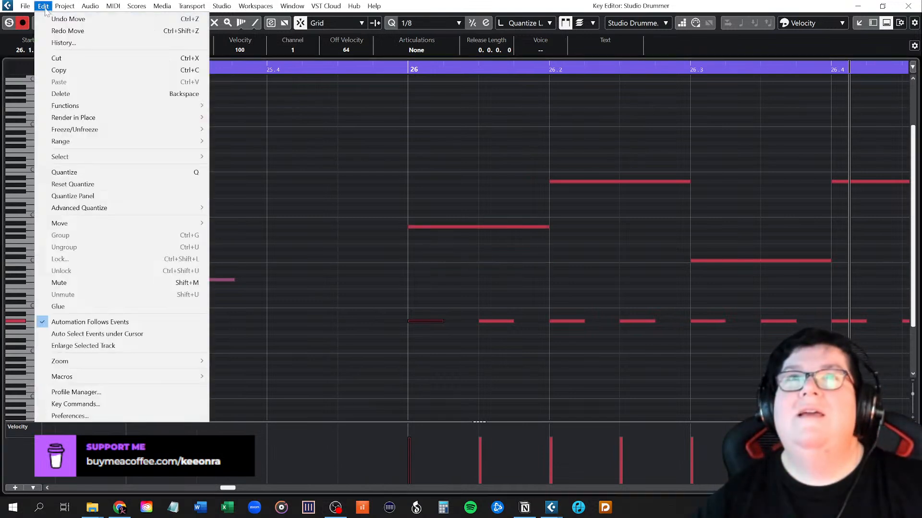
click(55, 31)
click(488, 261)
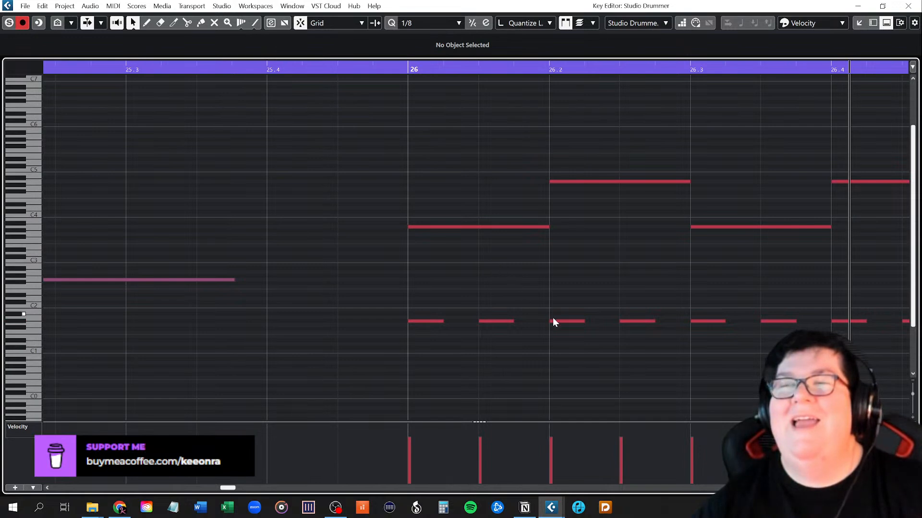
Audition the first two G#1 notes in bar 26 and move the first one up to D2.
click(434, 321)
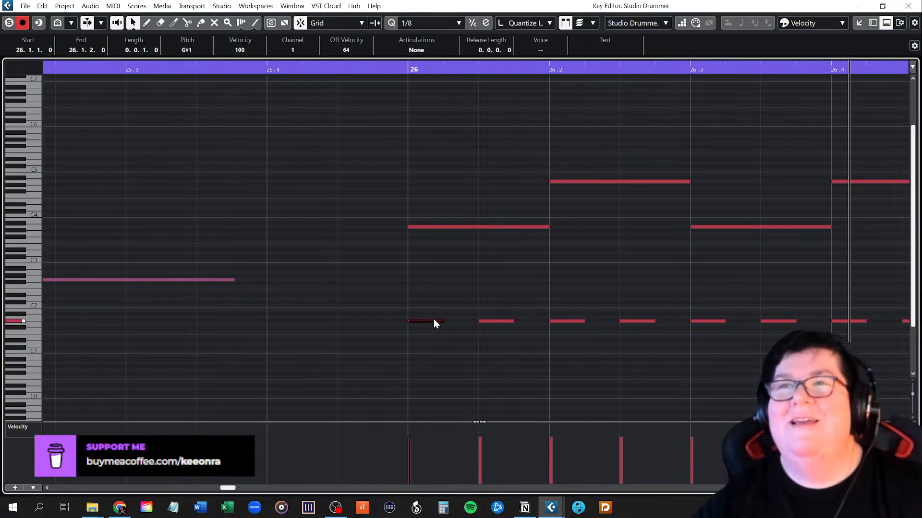
click(488, 322)
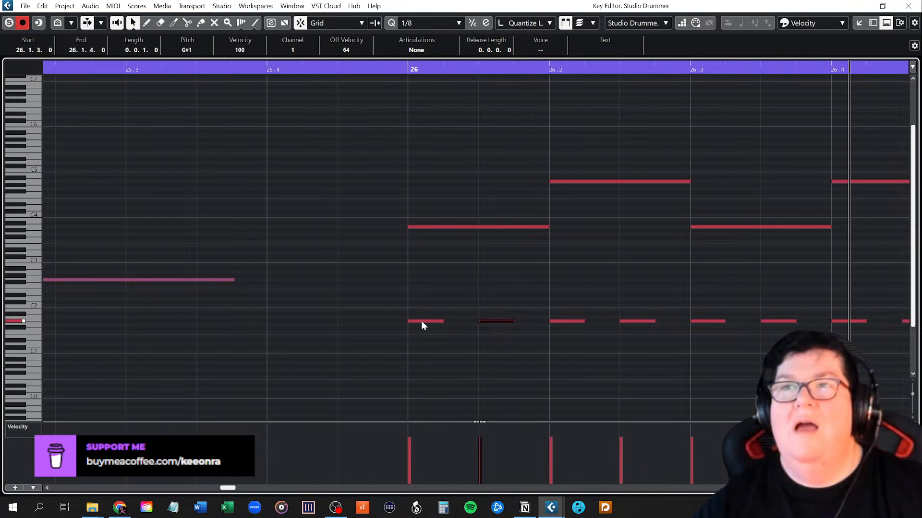
drag(422, 322, 422, 297)
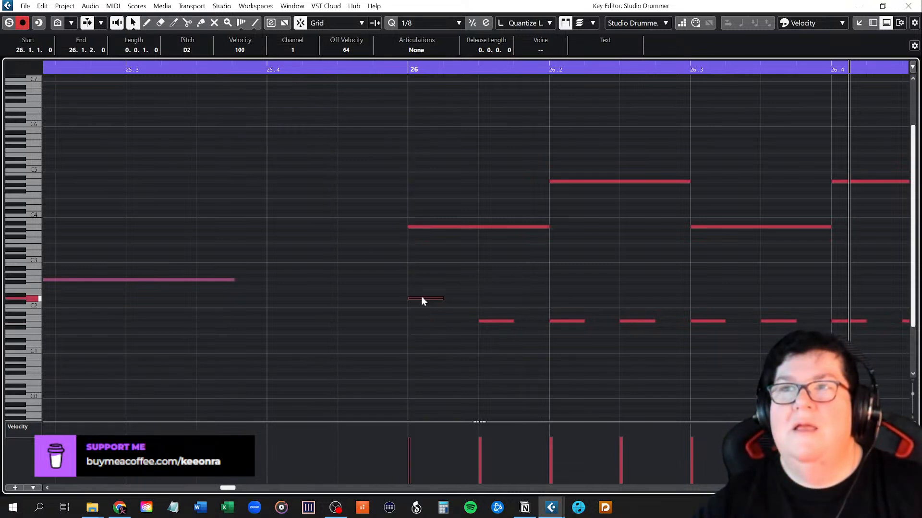
Select all remaining G#1 notes to the end of the drum part and move them up to D2.
scroll(488, 335, up, 3)
scroll(487, 336, up, 2)
scroll(485, 335, down, 6)
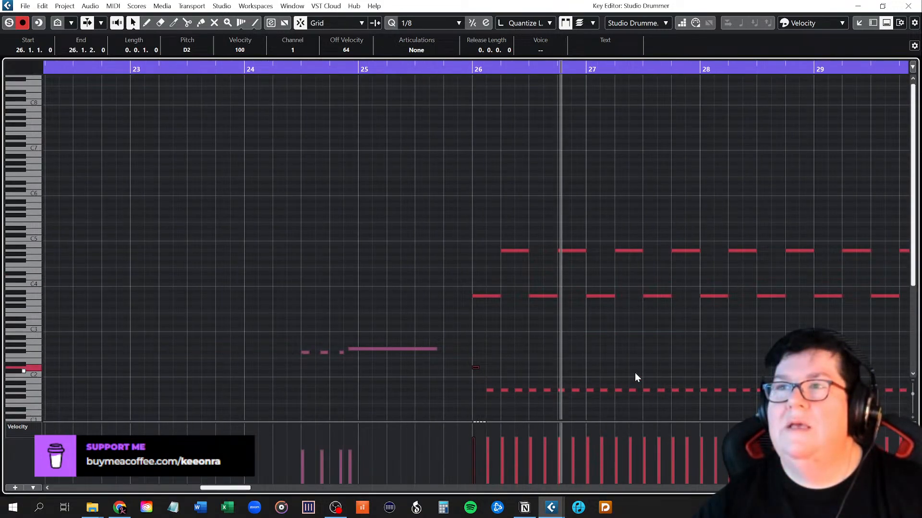
scroll(634, 377, down, 4)
scroll(634, 377, down, 5)
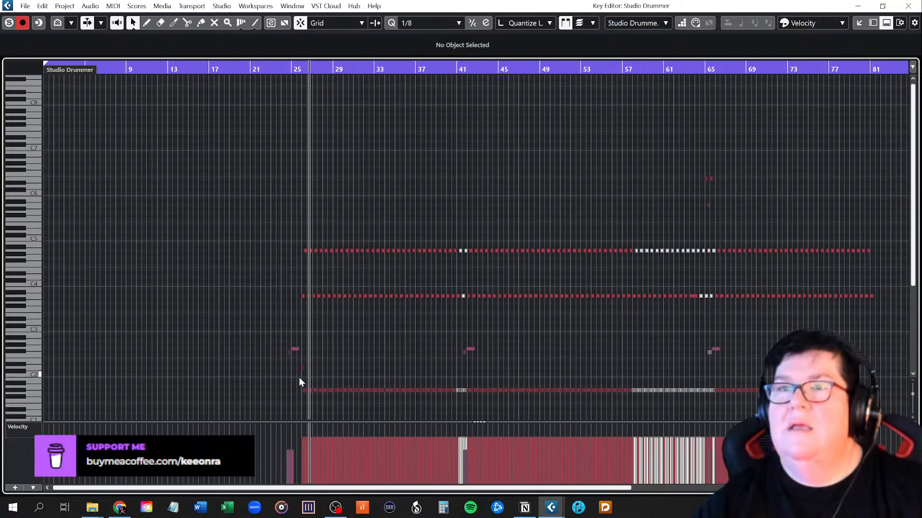
drag(299, 375, 896, 400)
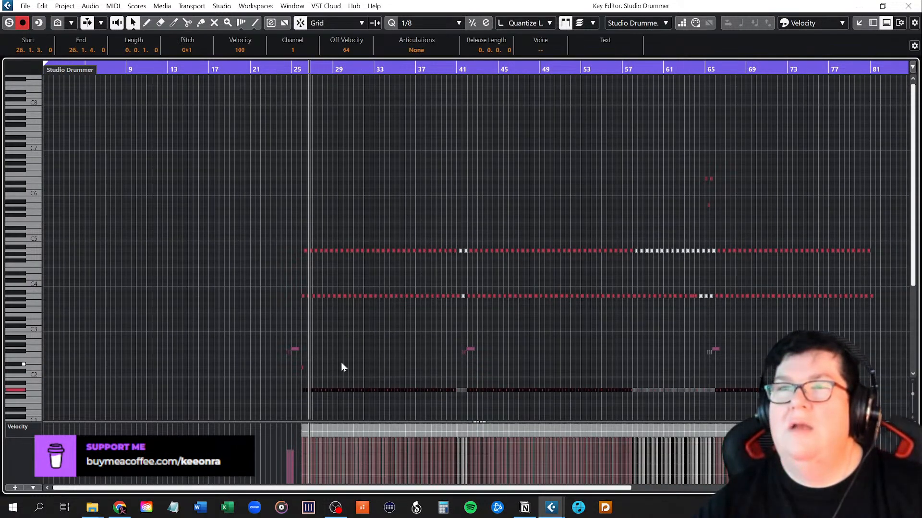
scroll(308, 368, up, 9)
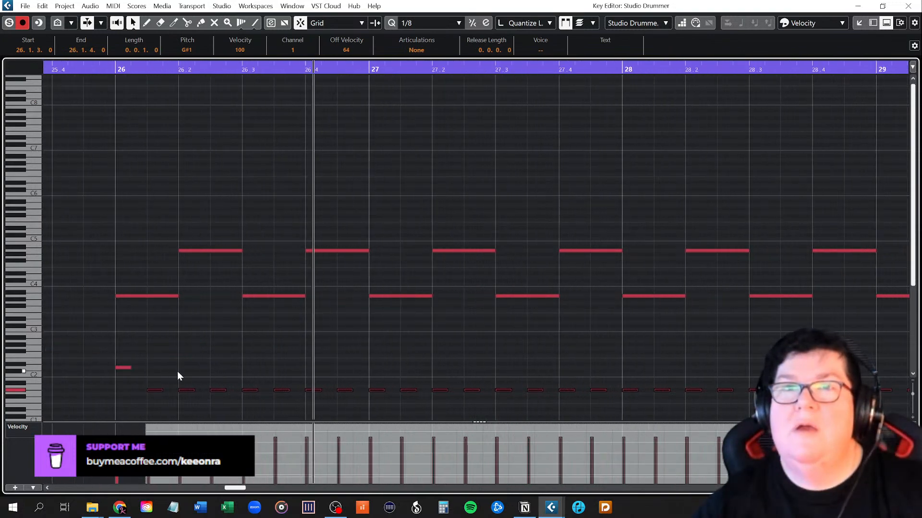
drag(156, 389, 158, 367)
click(140, 348)
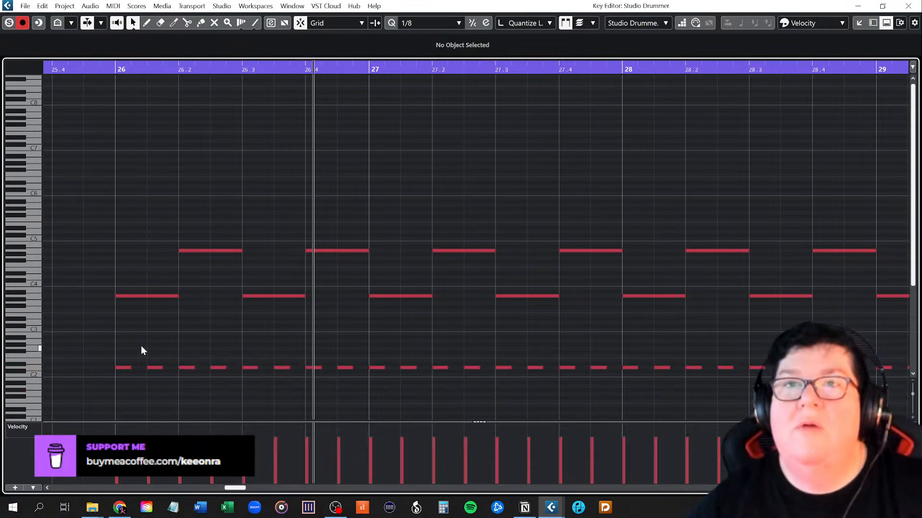
Audition the first A3 and A4 notes in bar 26 and move the A4 note at 26.2 down to D1.
click(139, 296)
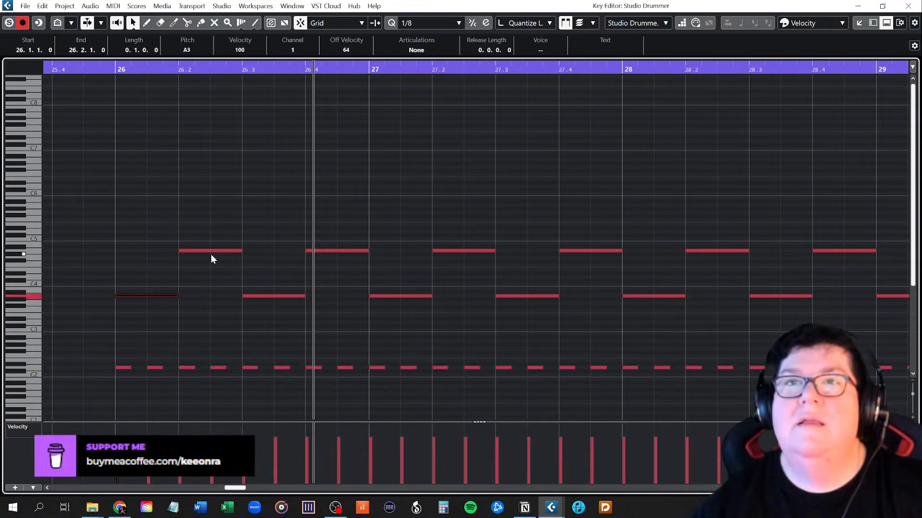
click(192, 251)
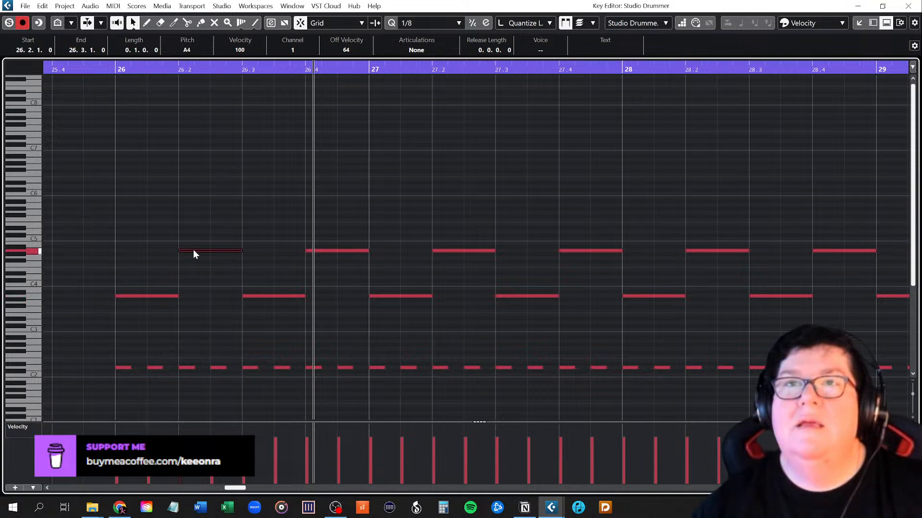
drag(193, 250, 202, 363)
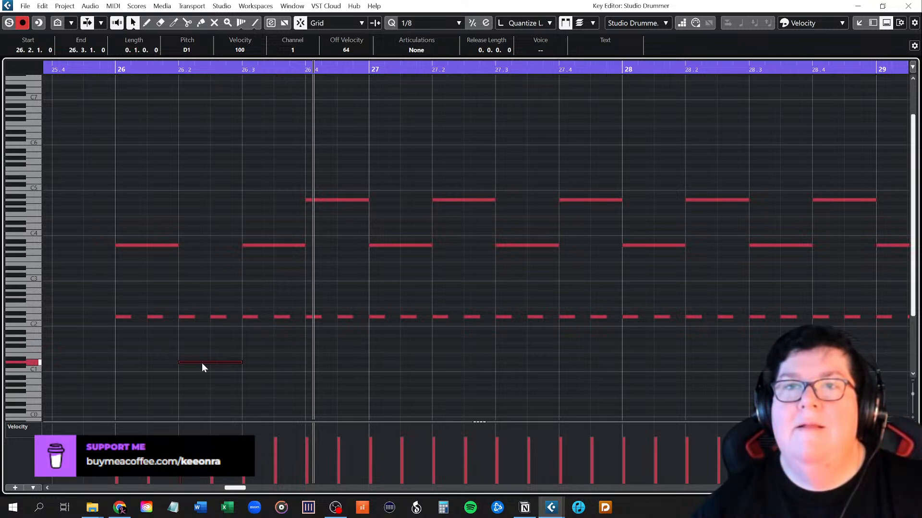
drag(201, 366, 200, 363)
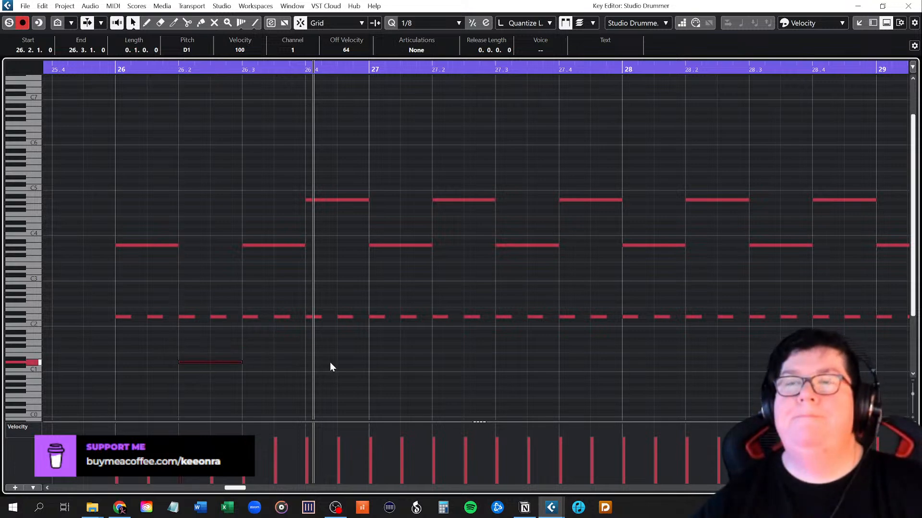
scroll(330, 365, up, 2)
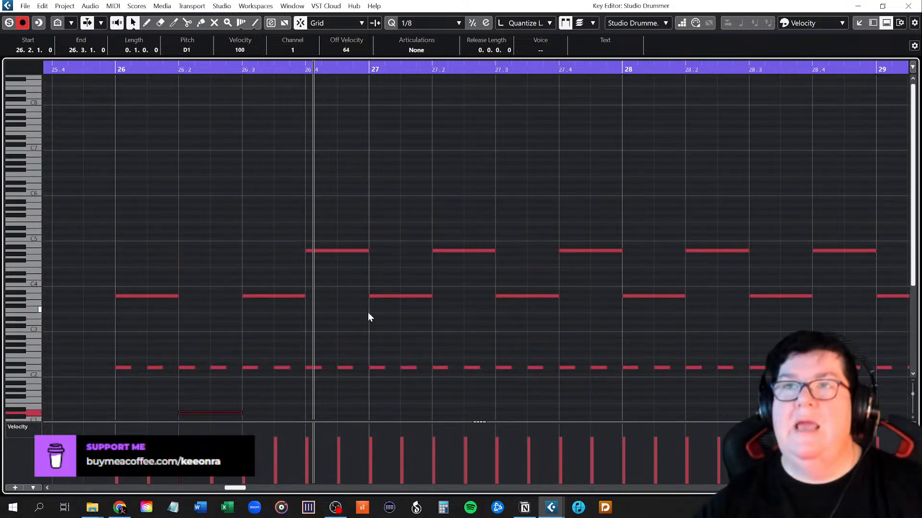
scroll(367, 315, down, 5)
scroll(352, 342, down, 8)
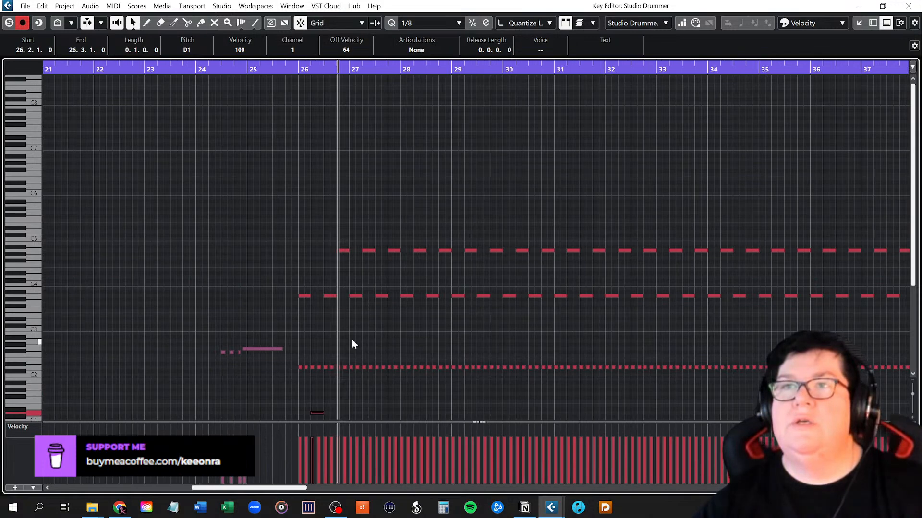
scroll(370, 342, down, 4)
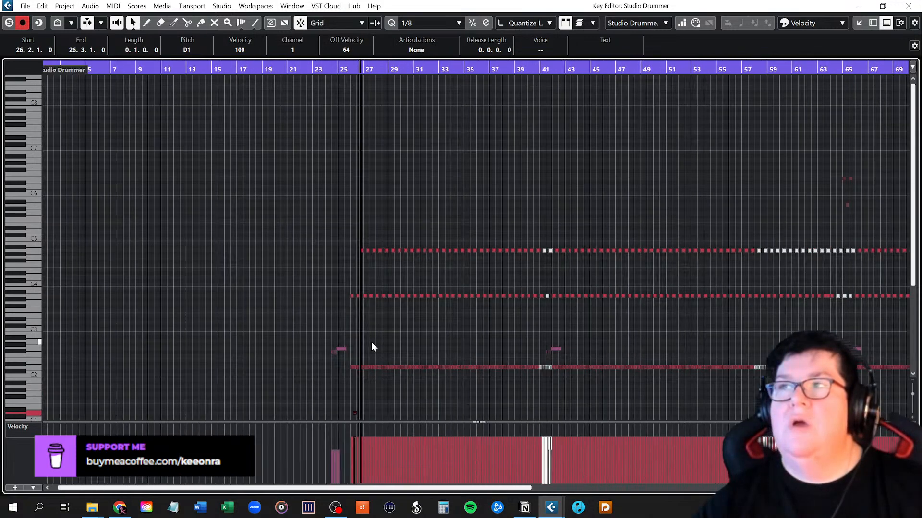
click(294, 234)
drag(294, 233, 894, 282)
scroll(324, 381, up, 12)
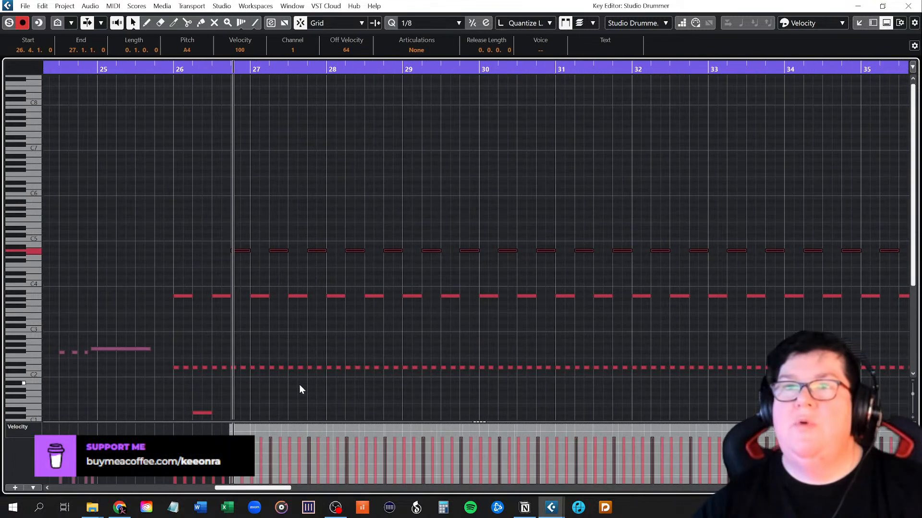
click(228, 259)
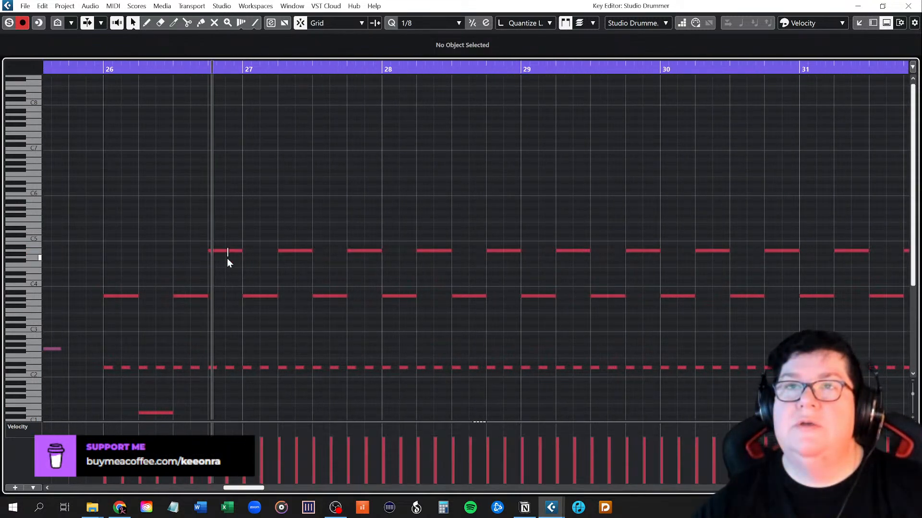
drag(225, 278, 225, 278)
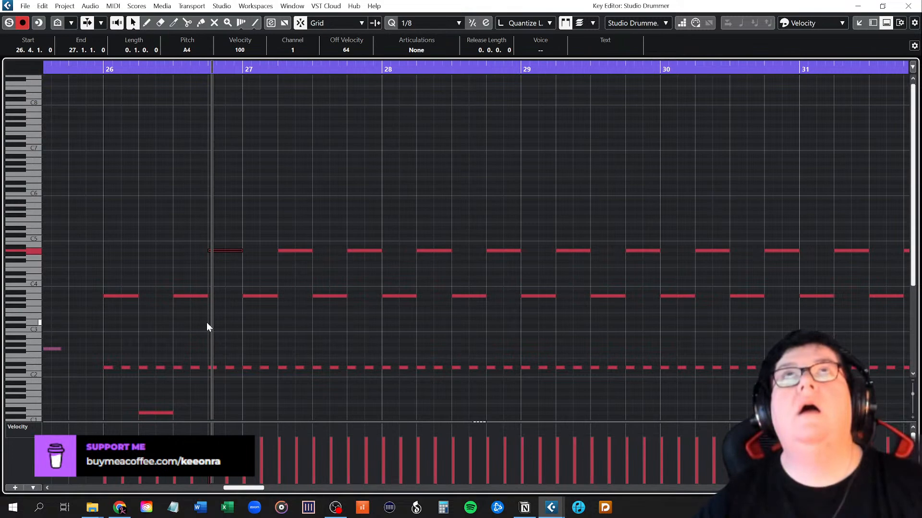
Select all A4 notes from bar 26 to the end of the drum part and move them down to D1.
scroll(241, 326, down, 10)
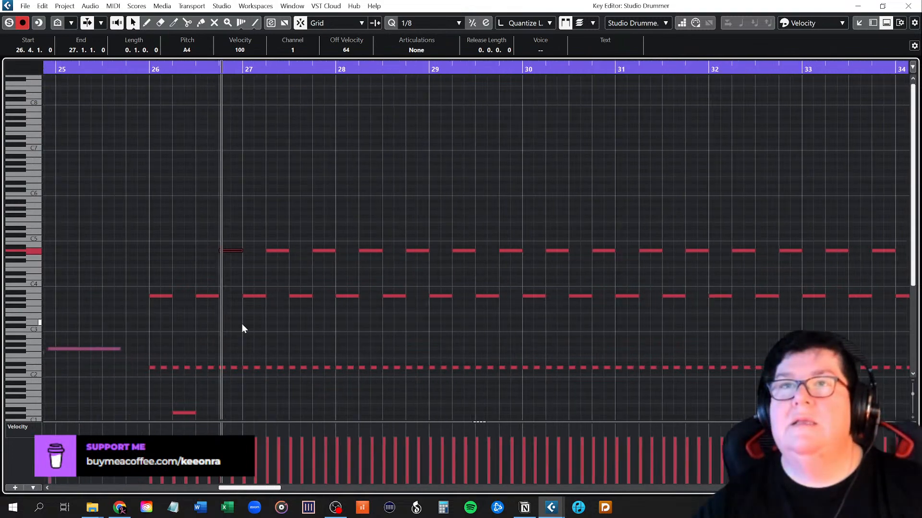
scroll(241, 329, down, 3)
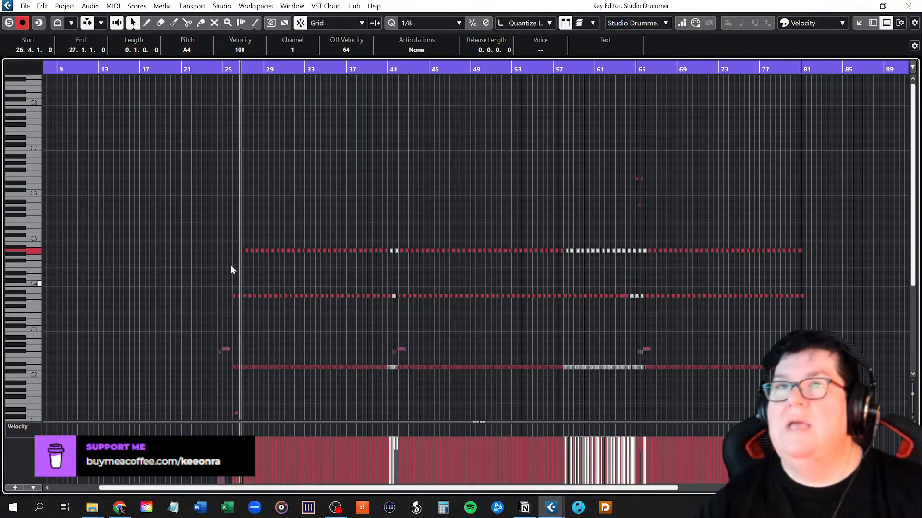
drag(235, 234, 814, 277)
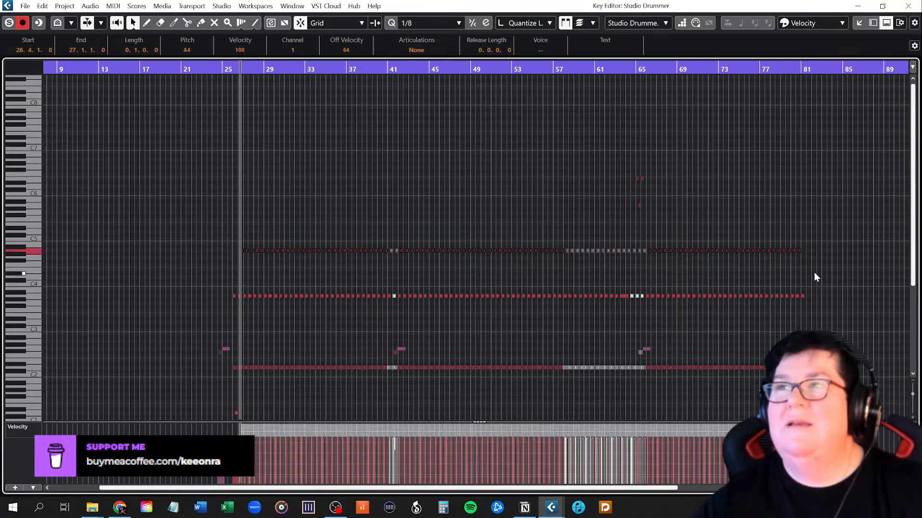
scroll(246, 335, up, 13)
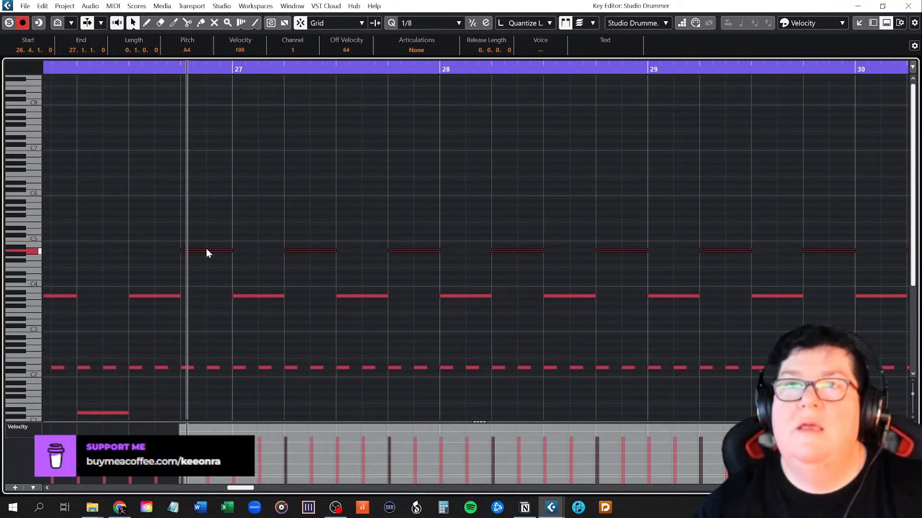
drag(206, 251, 202, 323)
click(195, 356)
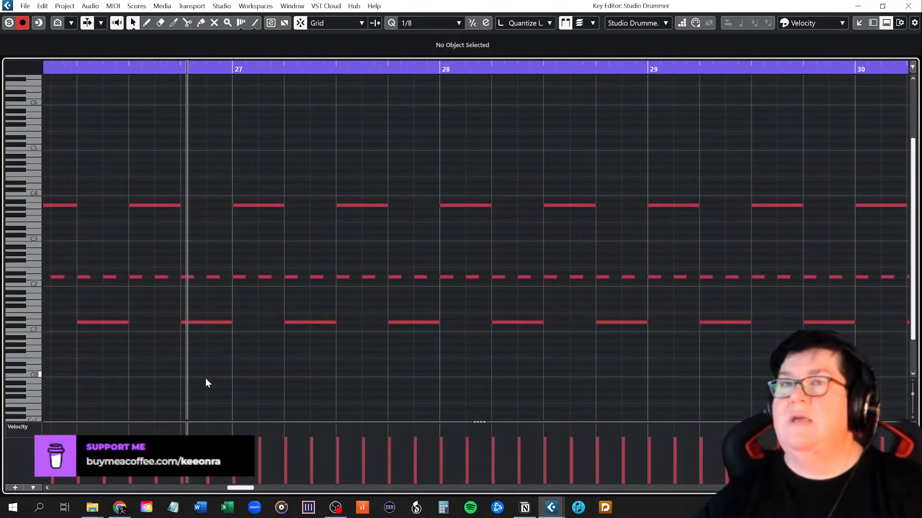
Play the remapped drum part from just before bar 26 and audition the first A3 note in bar 26.
scroll(215, 350, down, 4)
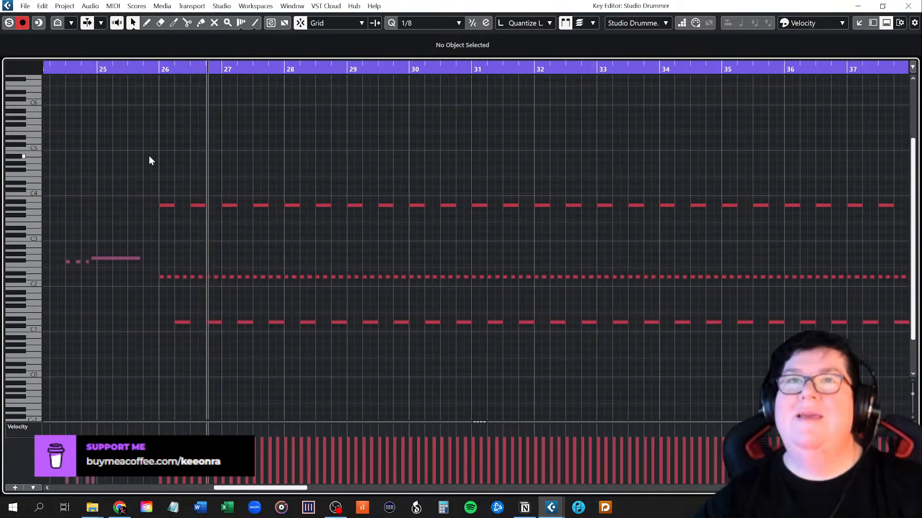
click(153, 67)
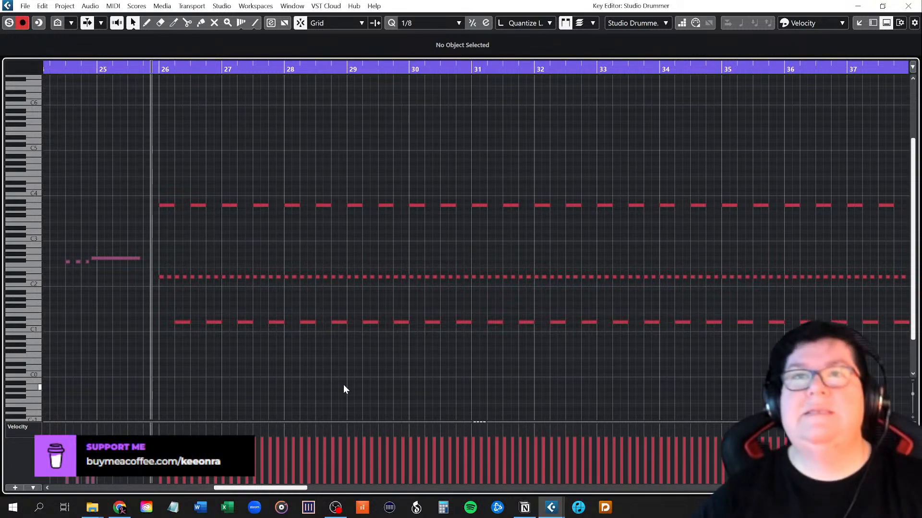
key(space)
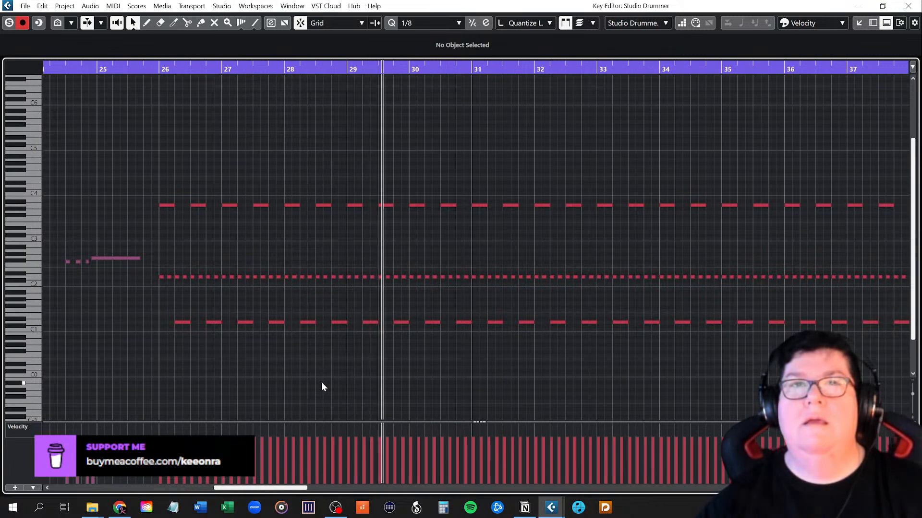
click(165, 206)
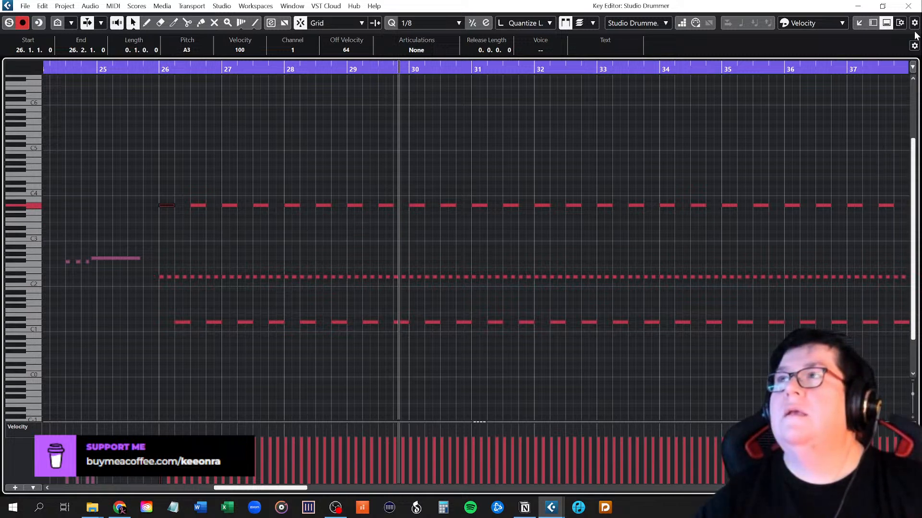
Close the note editor and show the kit page of the Addictive Drums 2 instrument on track 7.
click(908, 6)
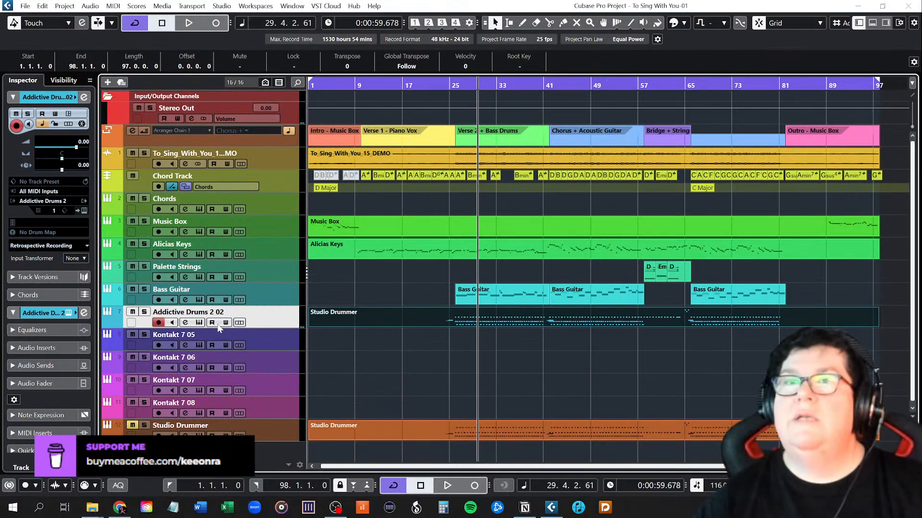
click(198, 323)
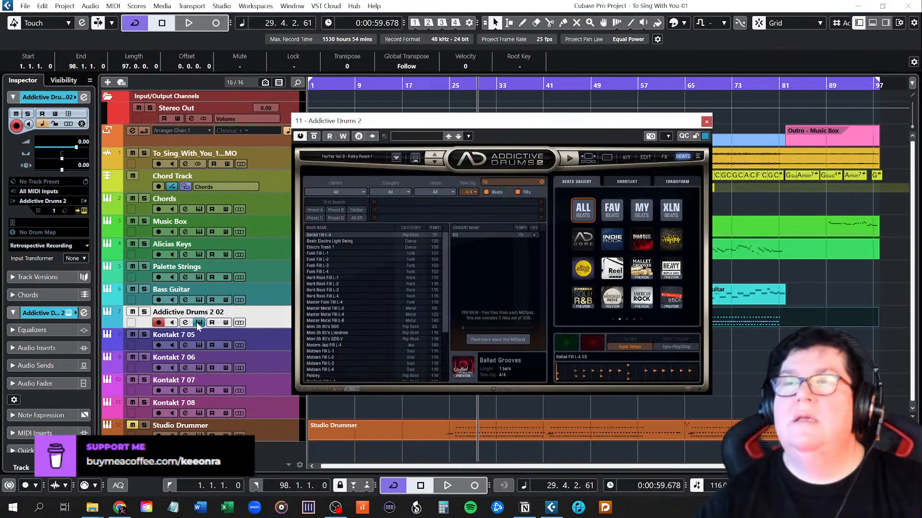
click(626, 157)
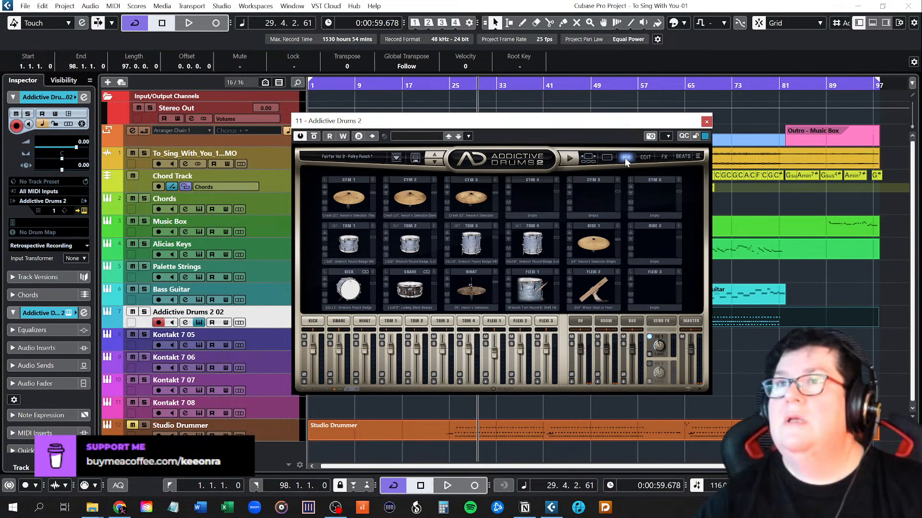
Audition the kick drum repeatedly on the Addictive Drums 2 kit page.
click(349, 292)
click(349, 292)
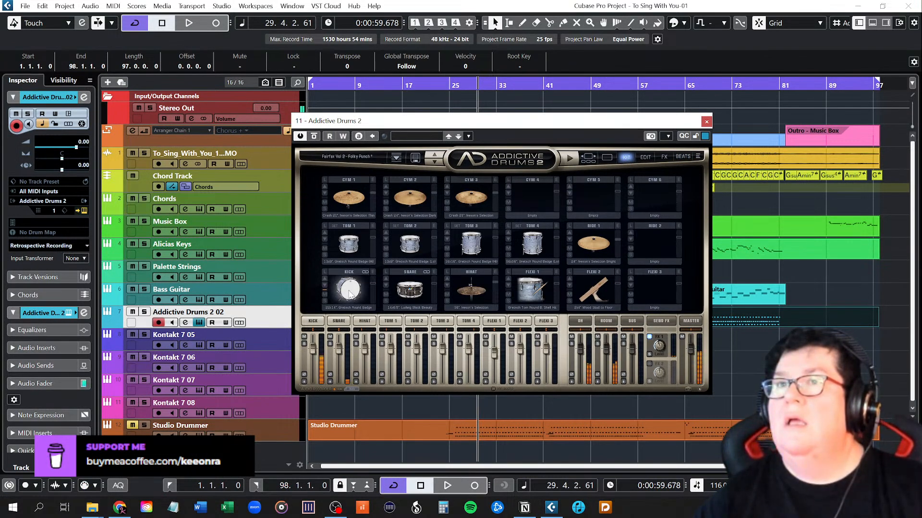
click(349, 294)
click(349, 293)
click(349, 294)
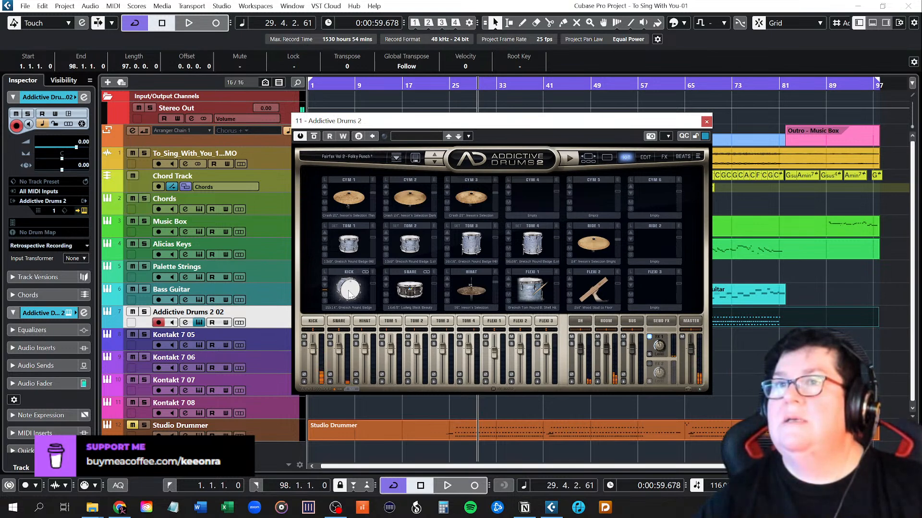
click(349, 294)
click(349, 294)
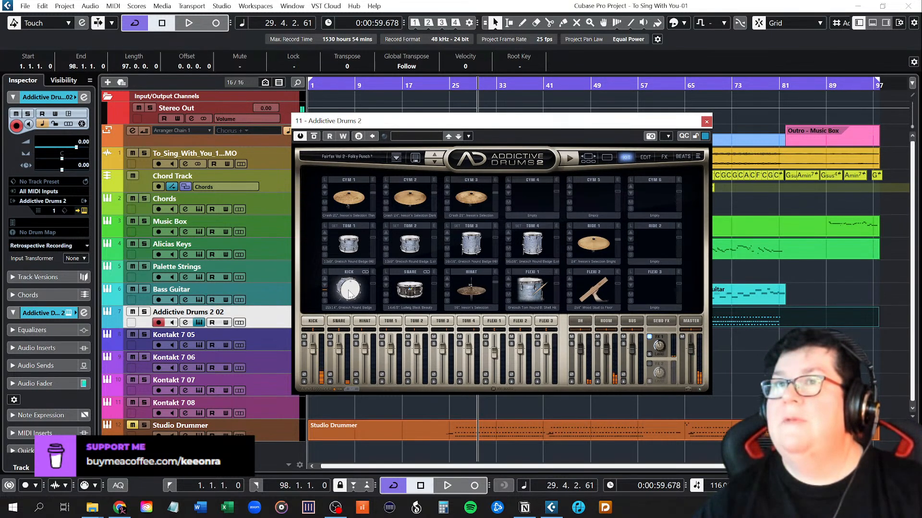
click(349, 294)
click(349, 294)
click(349, 294)
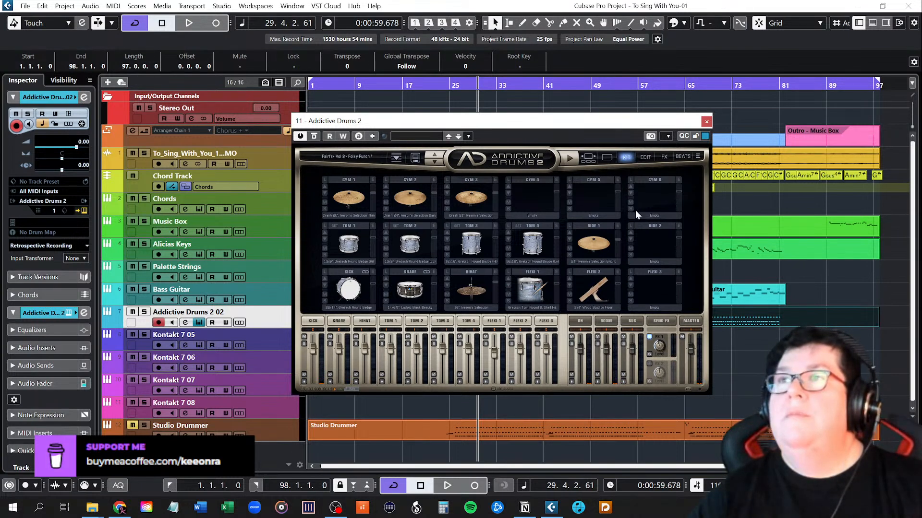
Switch Addictive Drums 2 to the Explore page and audition the kick drum in the kit picture.
click(608, 157)
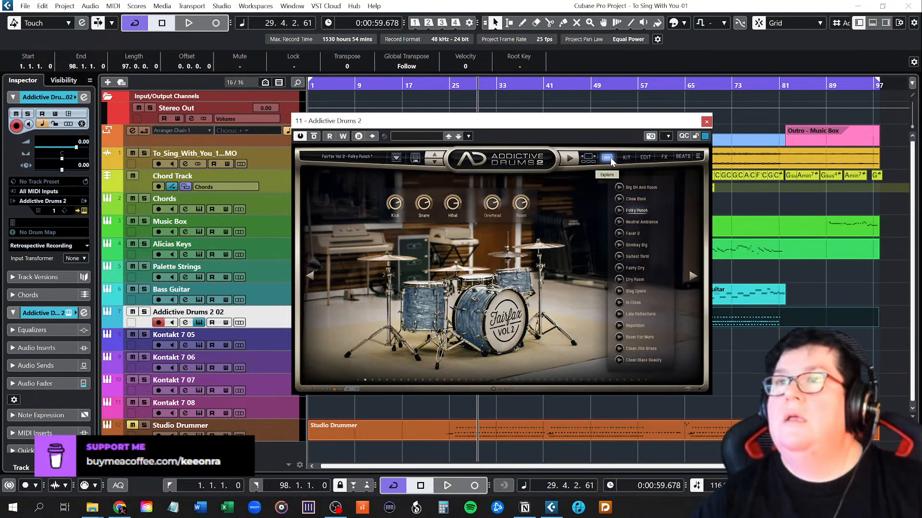
click(499, 330)
click(499, 330)
click(499, 331)
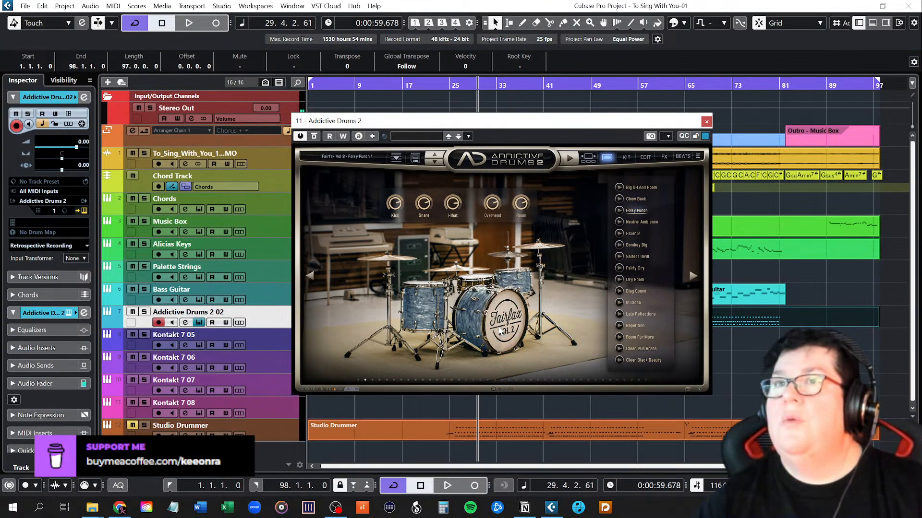
Move the instrument window aside and try to record on the Addictive Drums 2 track from bar 101.
drag(538, 123, 431, 119)
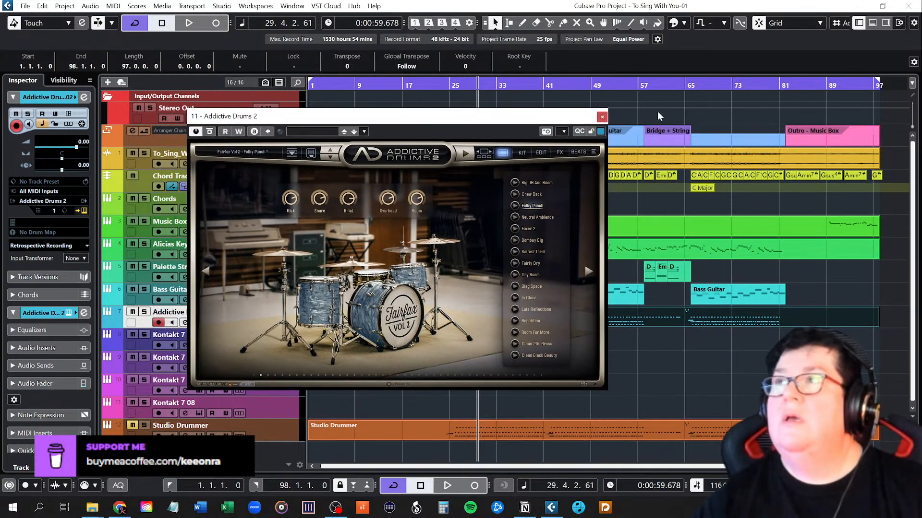
click(894, 89)
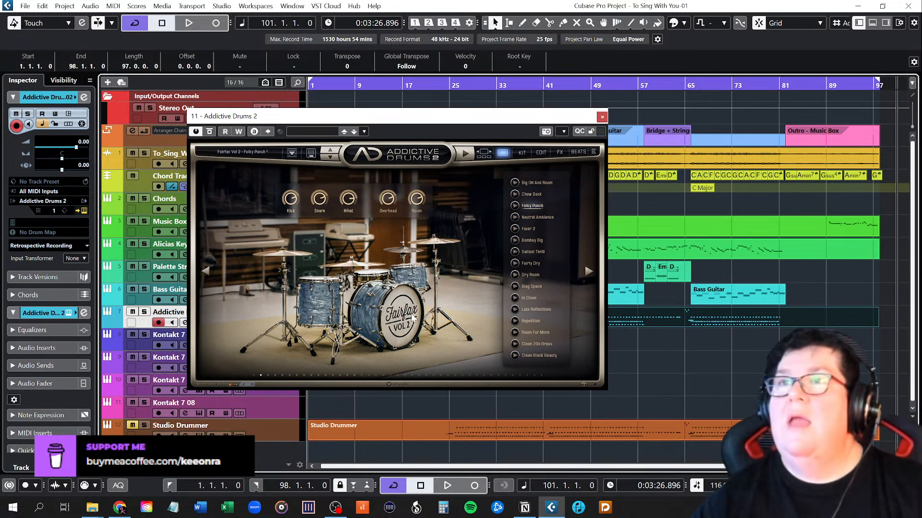
click(474, 485)
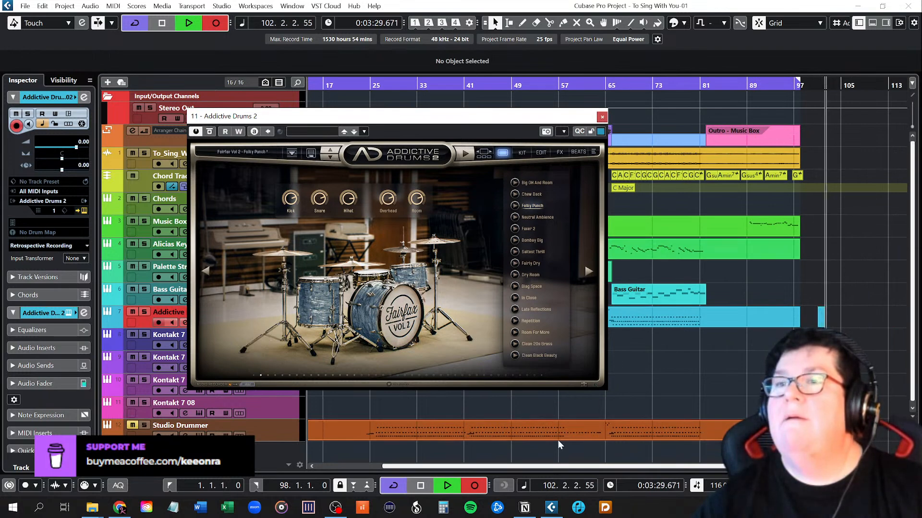
click(417, 488)
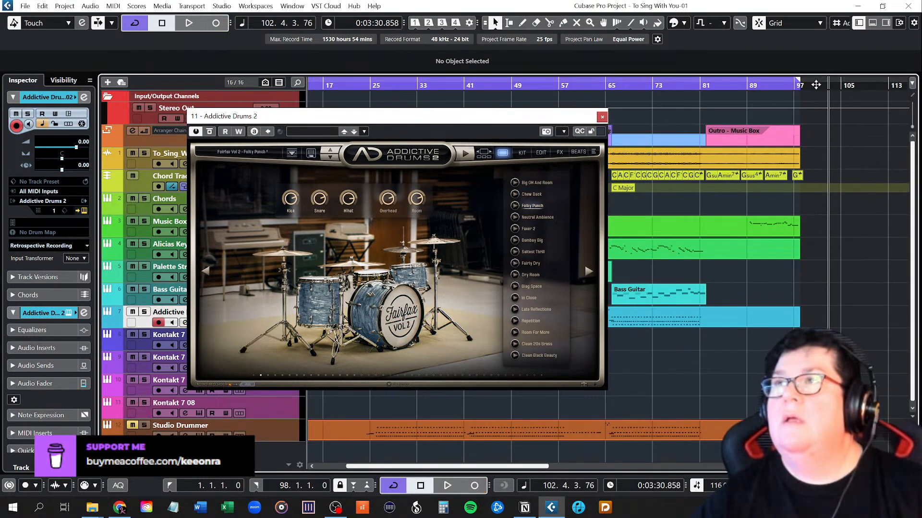
Draw an empty MIDI part on the Addictive Drums 2 track from bar 105 to bar 113.
right_click(814, 318)
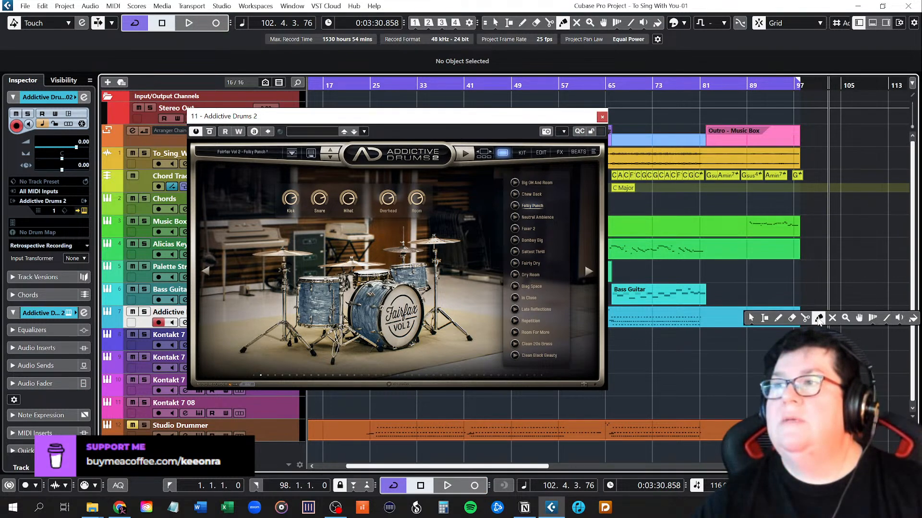
click(778, 318)
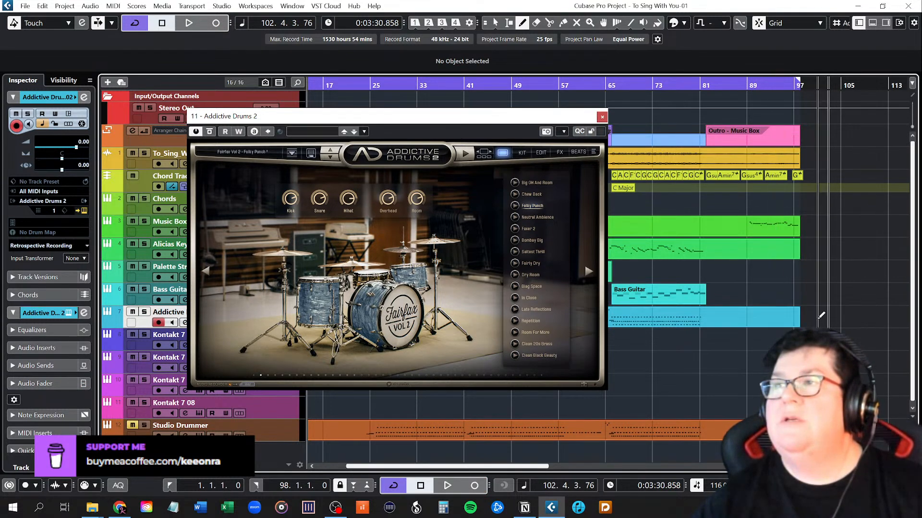
drag(843, 319, 888, 317)
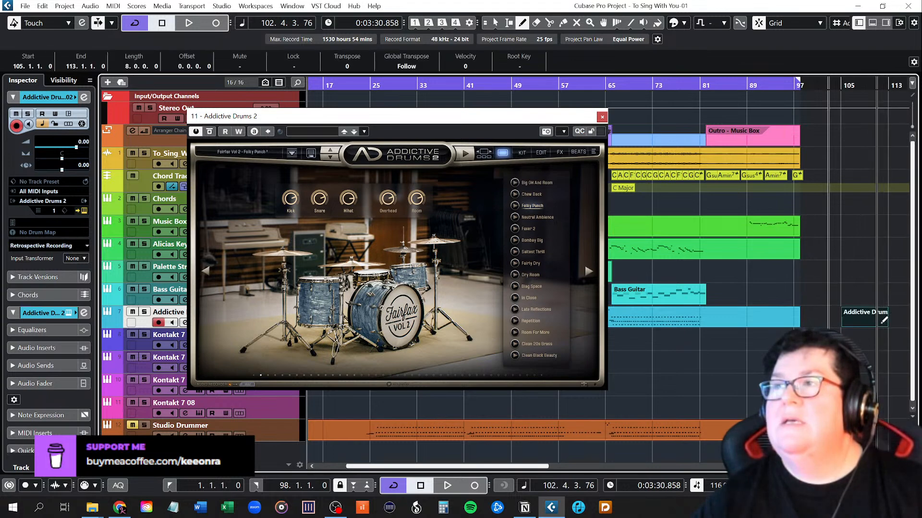
key(6)
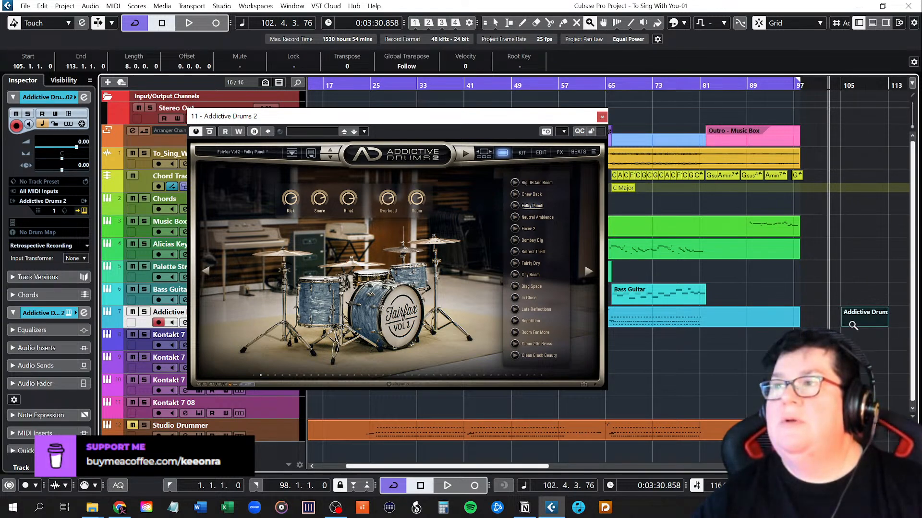
Try to record into the new MIDI part from bar 105 and stop at about bar 108.
click(842, 85)
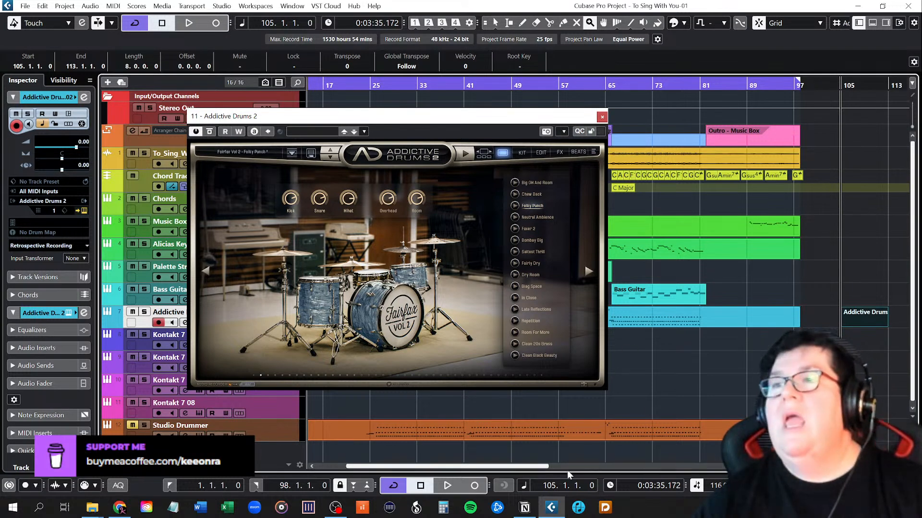
click(474, 486)
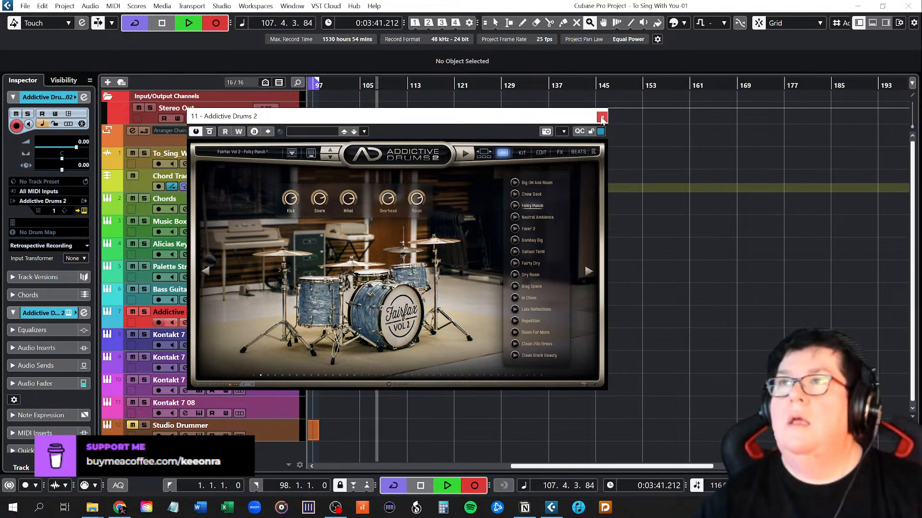
click(443, 493)
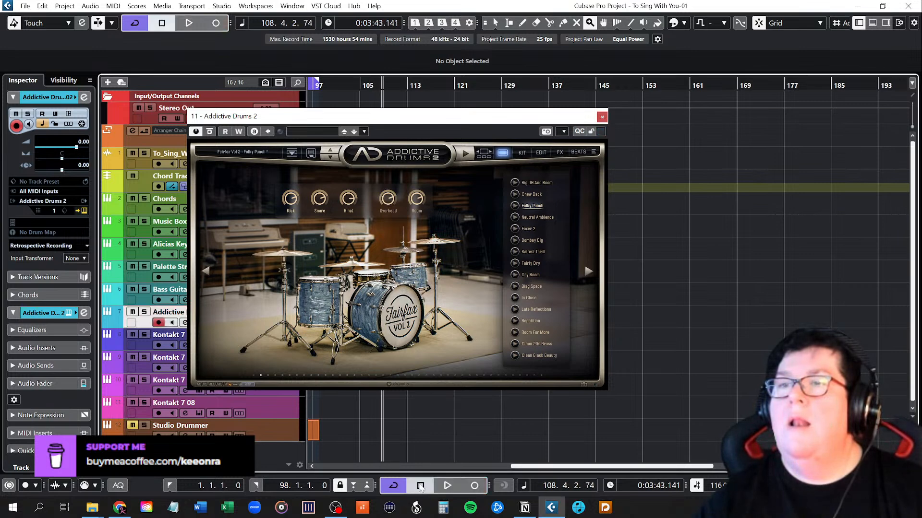
Open the MIDI part at bars 105–113 of the Addictive Drums 2 track in the Key Editor and check it for recorded notes.
click(602, 116)
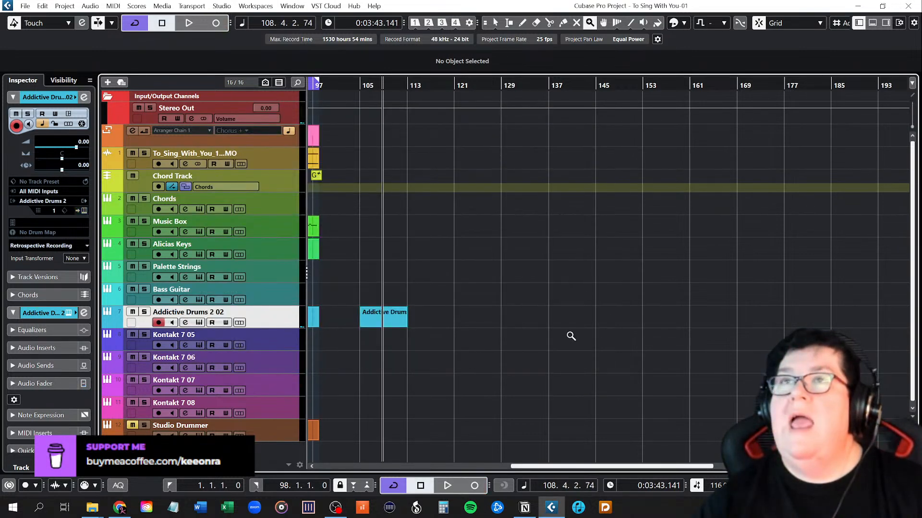
click(370, 322)
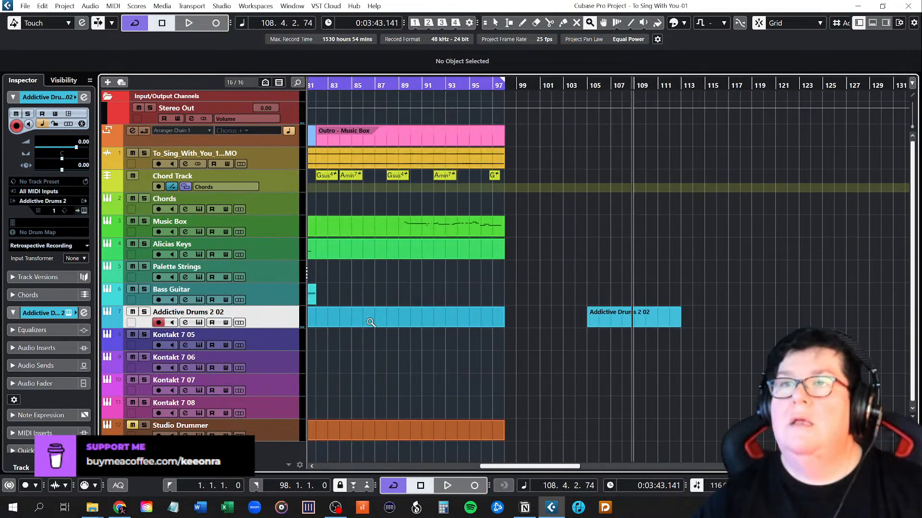
key(1)
double_click(608, 320)
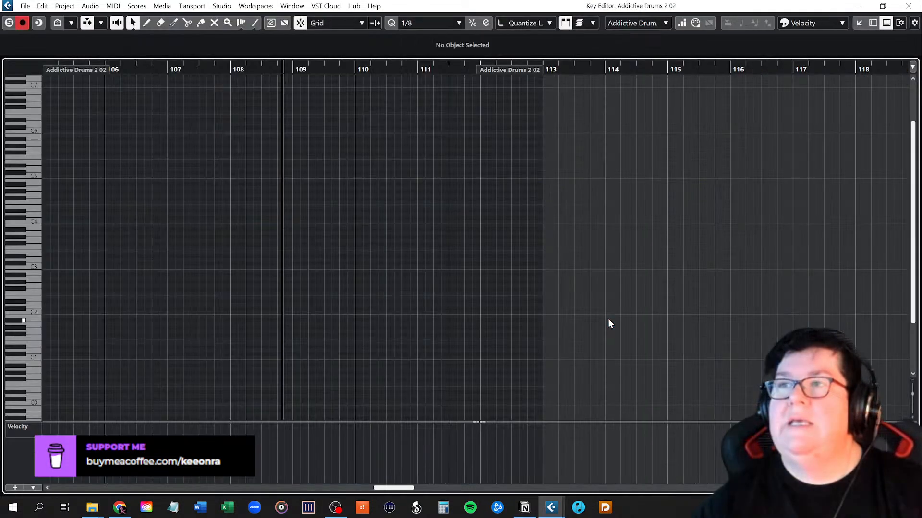
mouse_move(393, 488)
mouse_down()
mouse_move(353, 489)
mouse_move(390, 488)
mouse_move(382, 490)
mouse_up()
scroll(329, 338, down, 3)
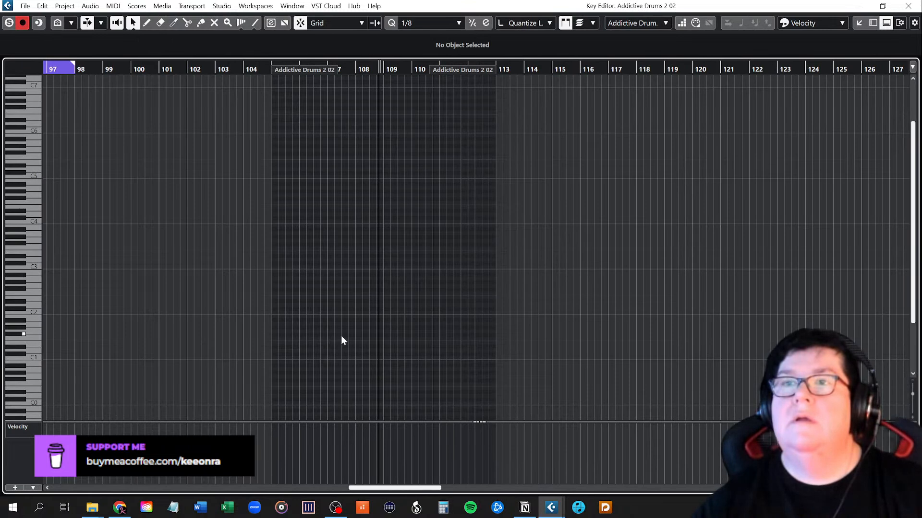
scroll(341, 335, up, 2)
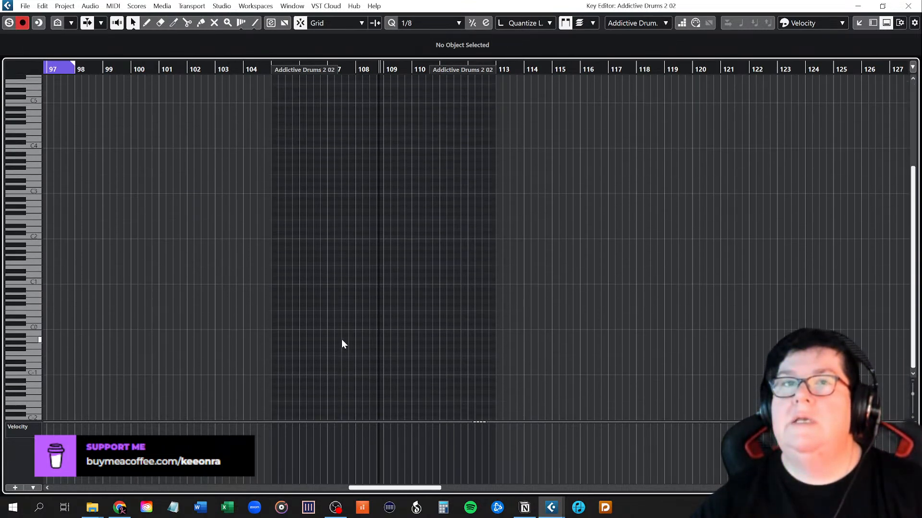
scroll(341, 342, down, 6)
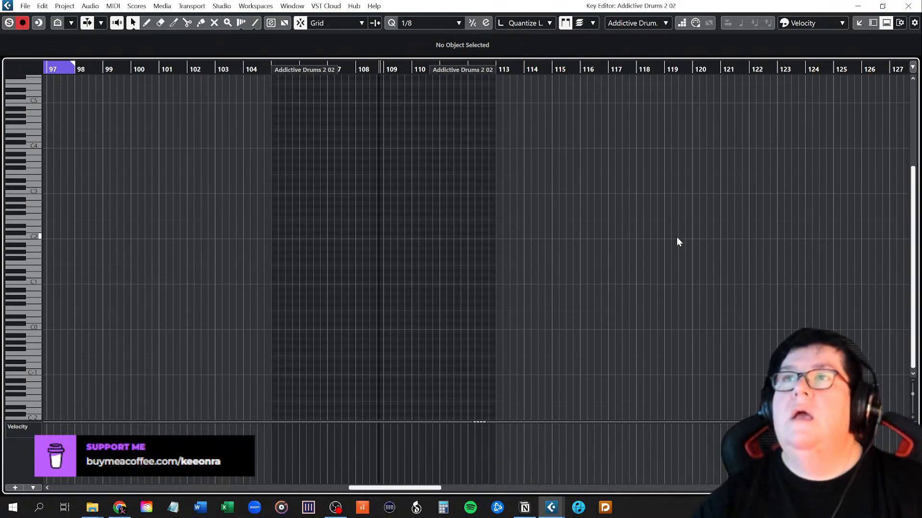
click(918, 7)
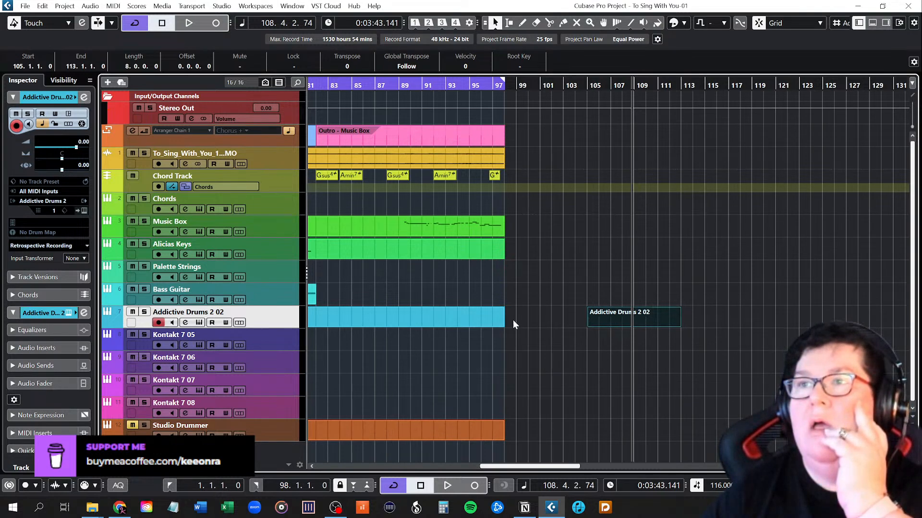
Delete the MIDI part at bars 105–113 on the Addictive Drums 2 track.
click(490, 318)
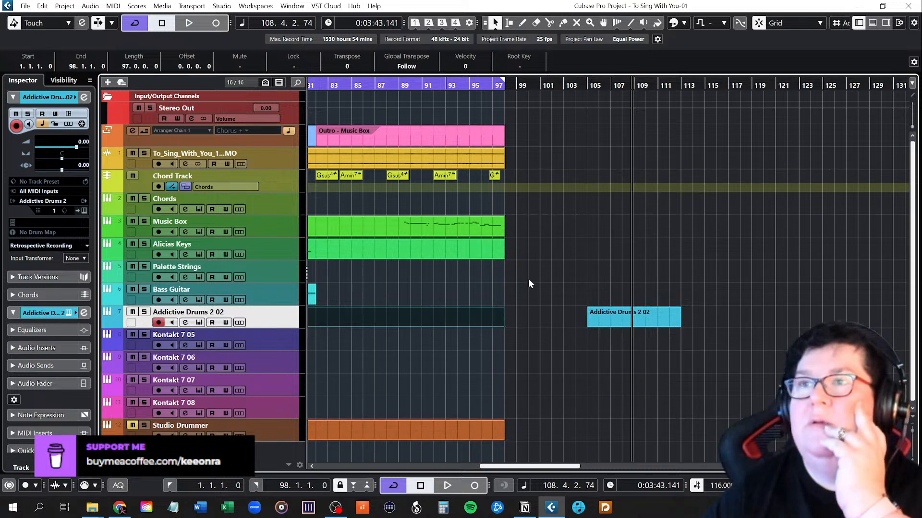
click(614, 320)
key(Delete)
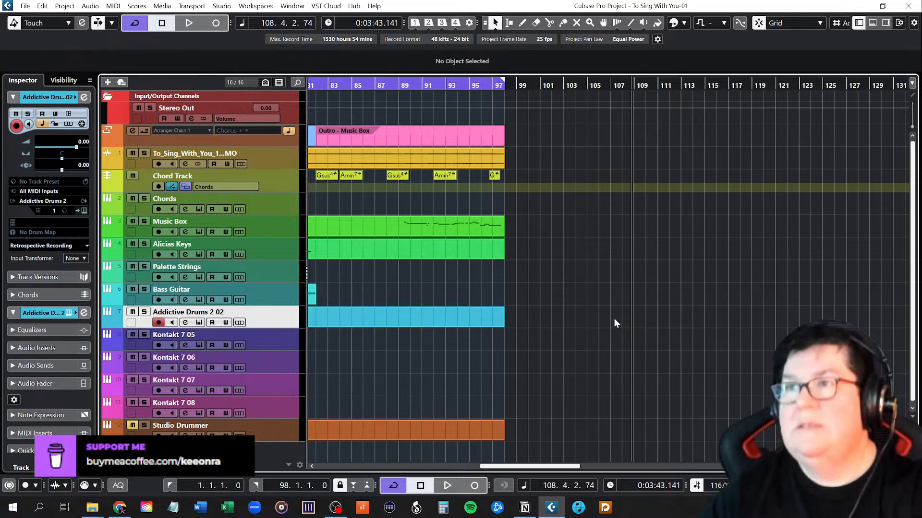
Try to record from the Addictive Drums 2 instrument onto its track from bar 87 and stop at about bar 90.
click(384, 86)
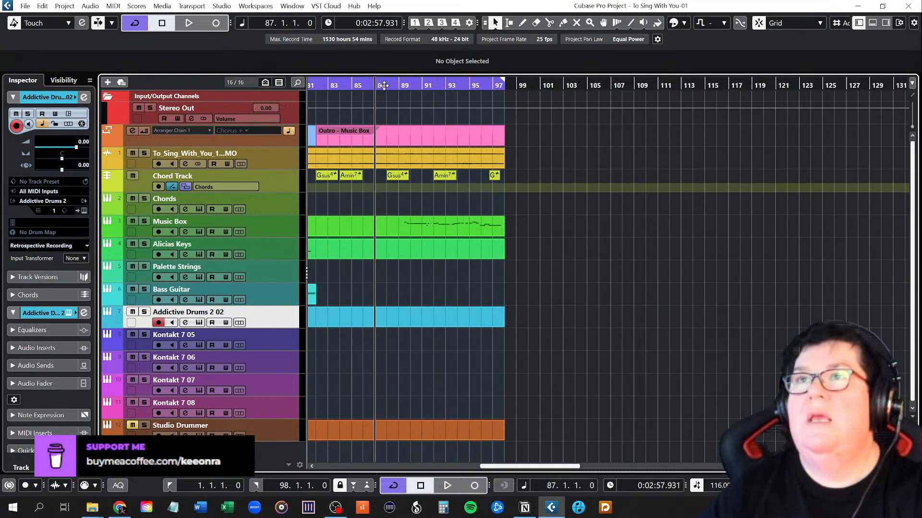
click(199, 323)
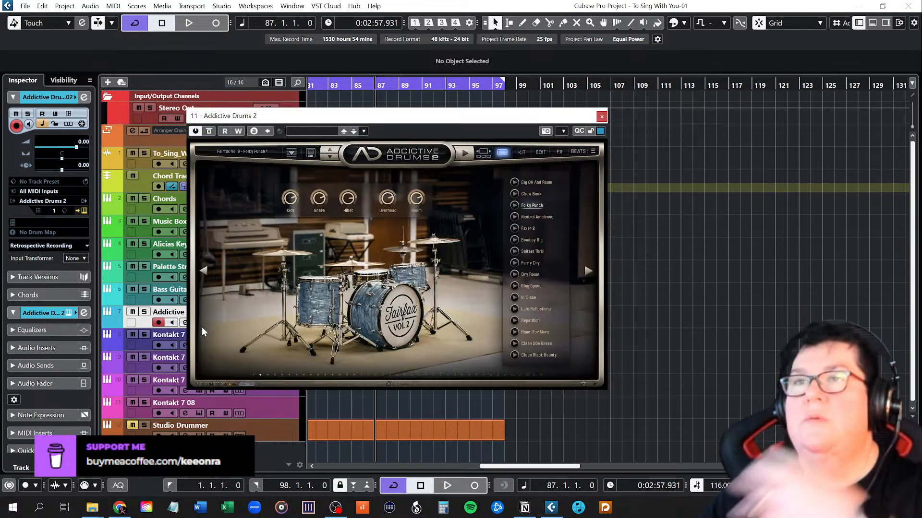
click(467, 488)
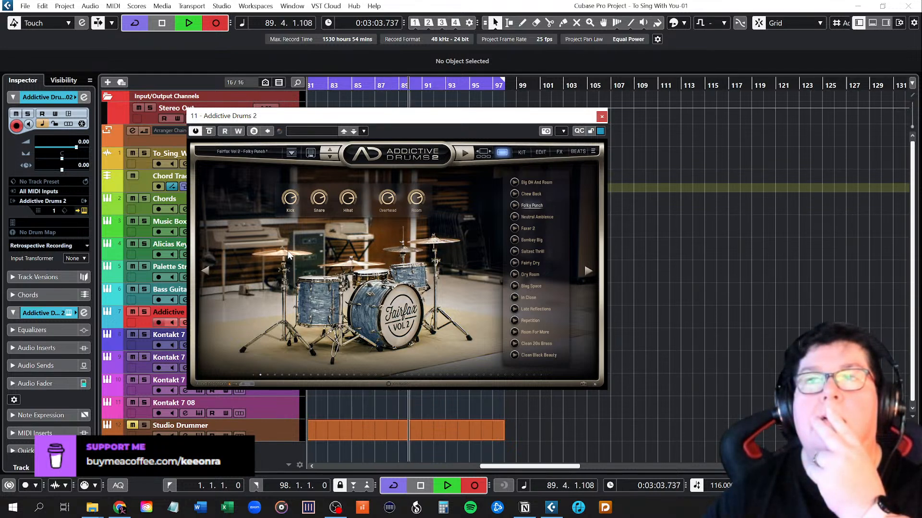
click(421, 487)
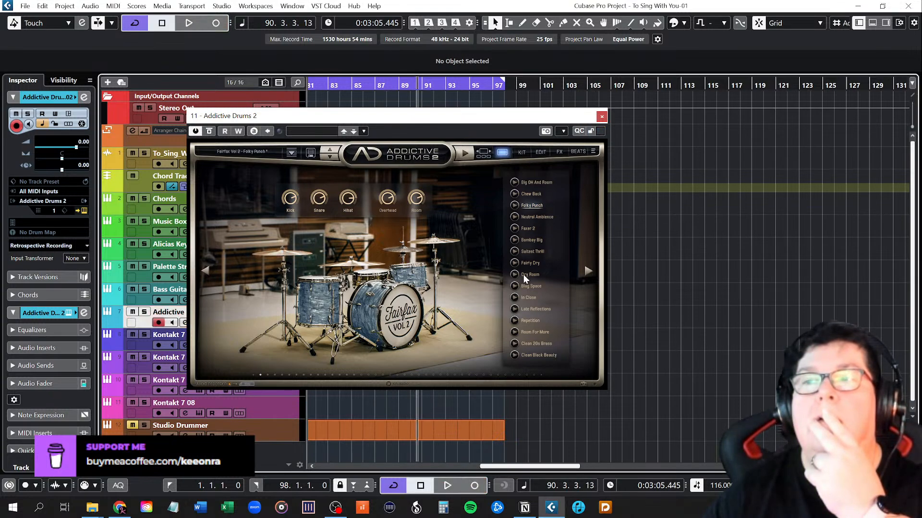
click(601, 116)
Examine the Studio Drummer part on the Addictive Drums 2 track in the Key Editor for notes recorded from bar 87 onward.
double_click(433, 318)
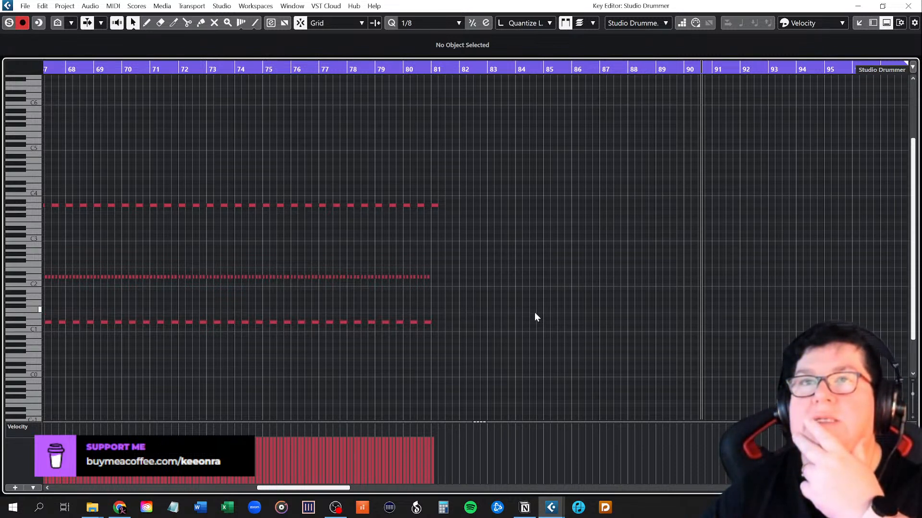
scroll(531, 312, up, 3)
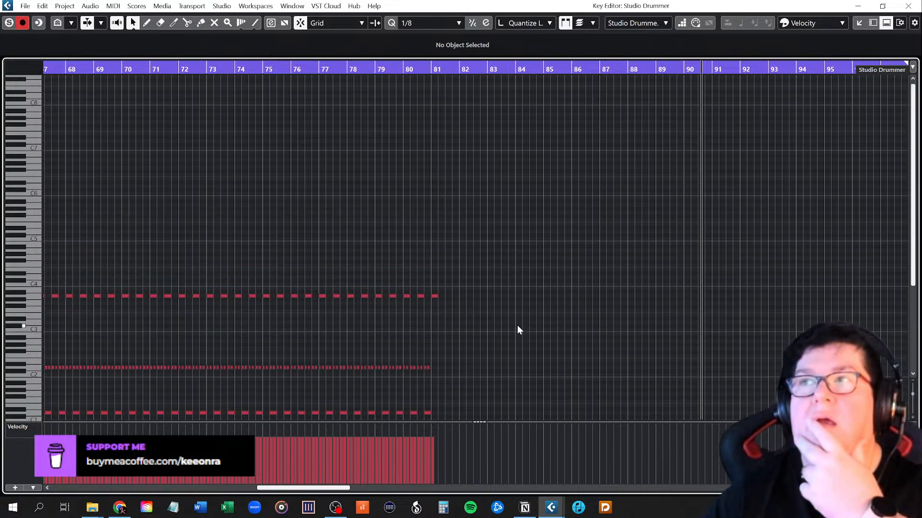
scroll(517, 331, down, 4)
scroll(517, 342, up, 3)
scroll(518, 342, down, 3)
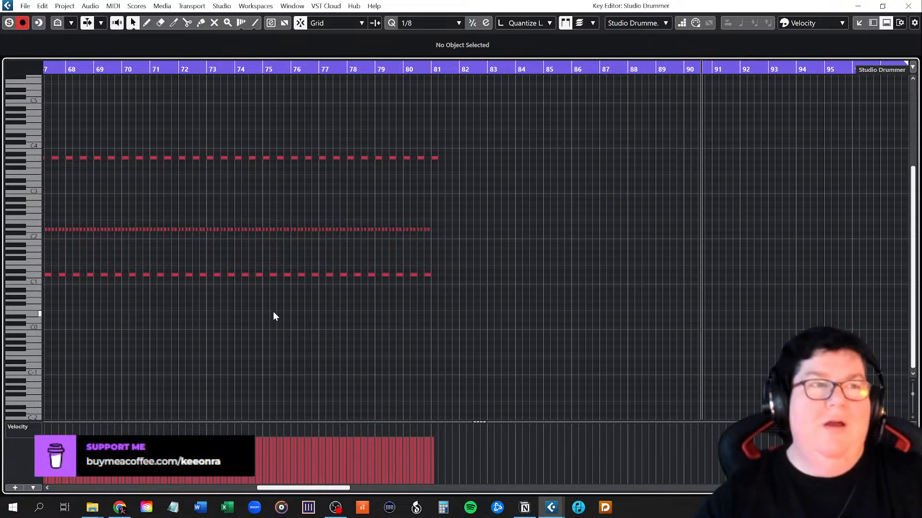
key(g)
key(g)
key(g)
key(g)
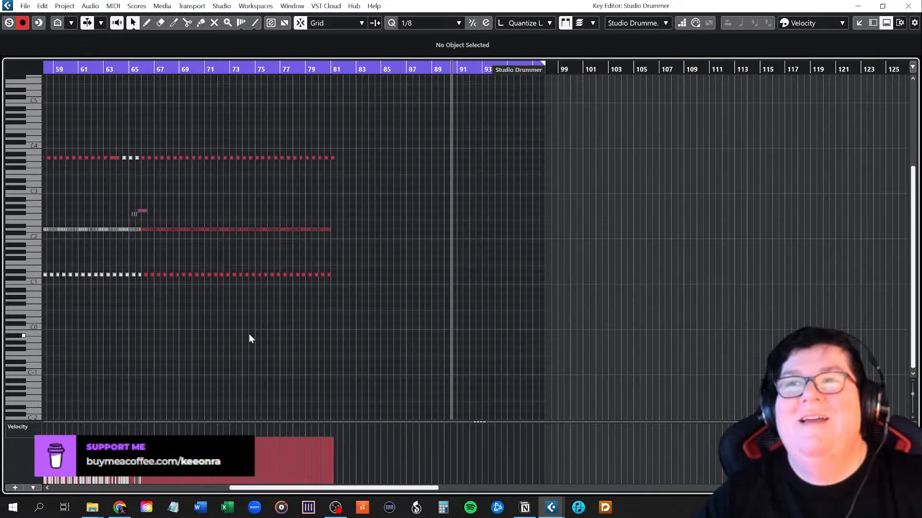
scroll(248, 336, right, 5)
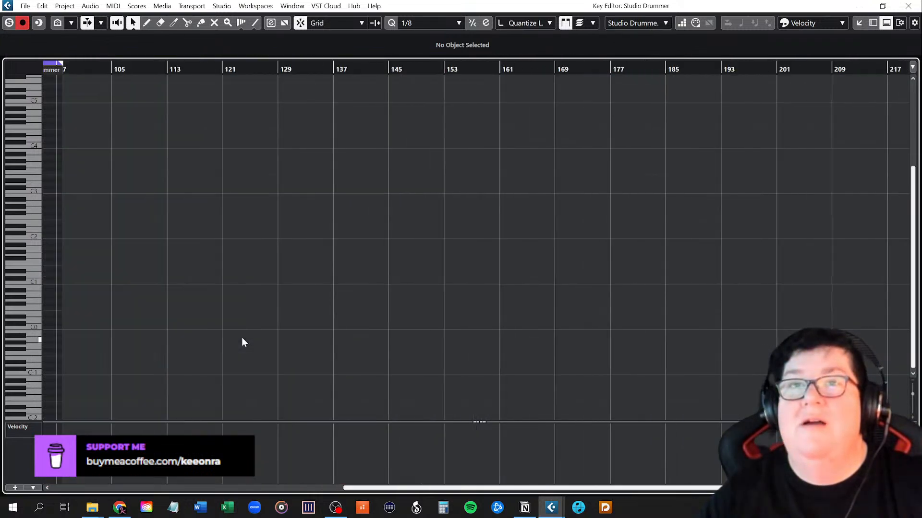
scroll(242, 341, left, 10)
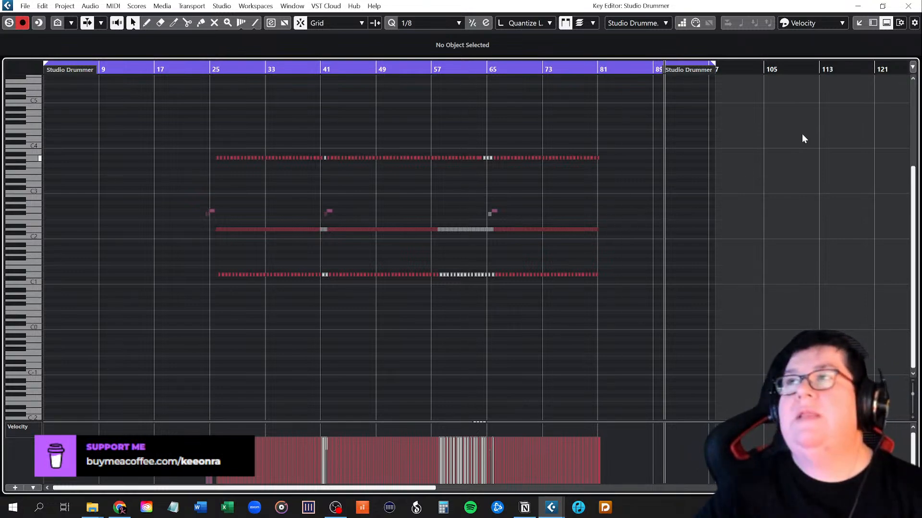
click(907, 5)
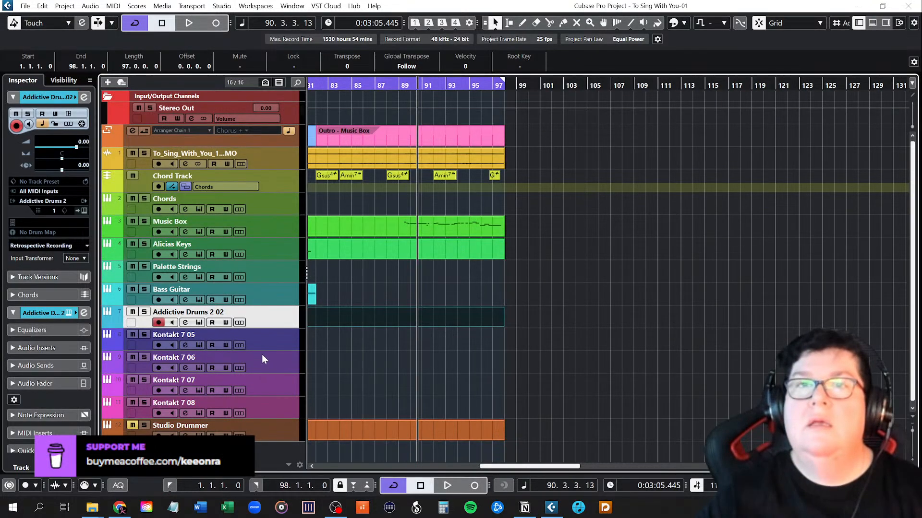
Disarm recording on the Addictive Drums 2 track and play the project from bar 25 to about bar 27.
click(159, 323)
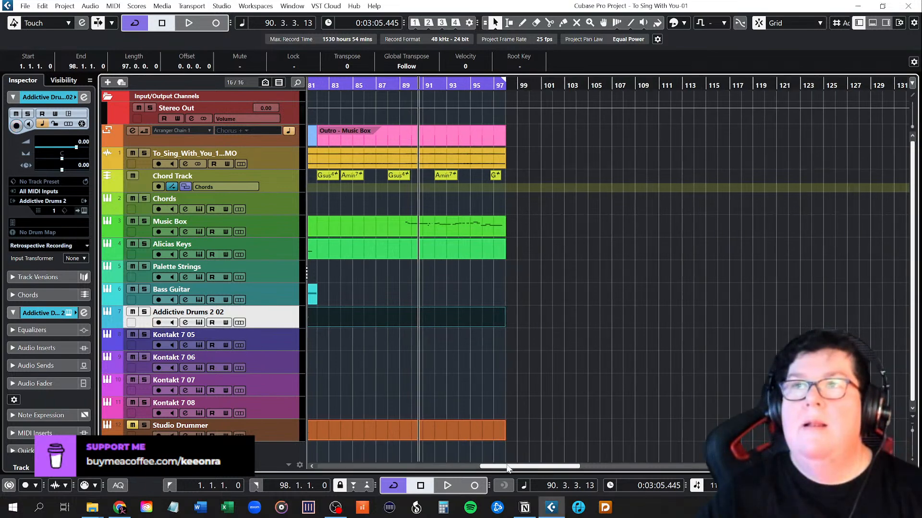
scroll(505, 462, left, 15)
click(578, 325)
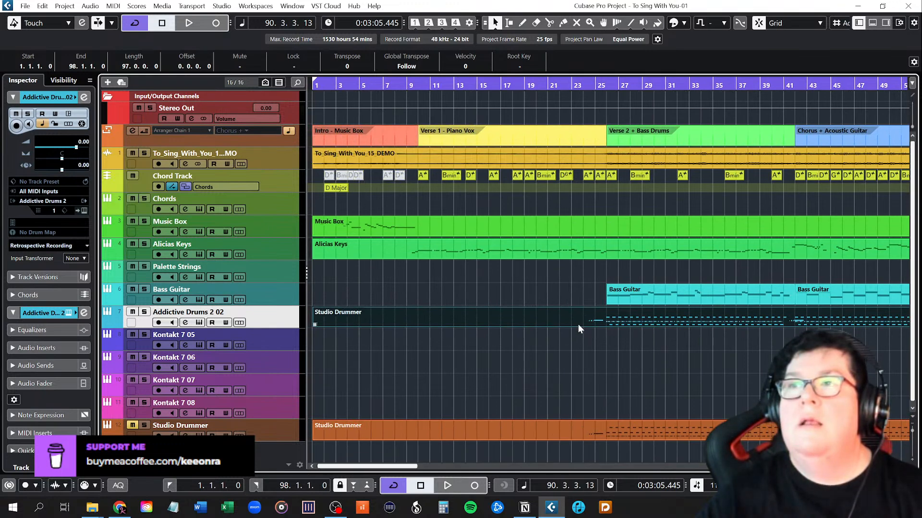
click(597, 87)
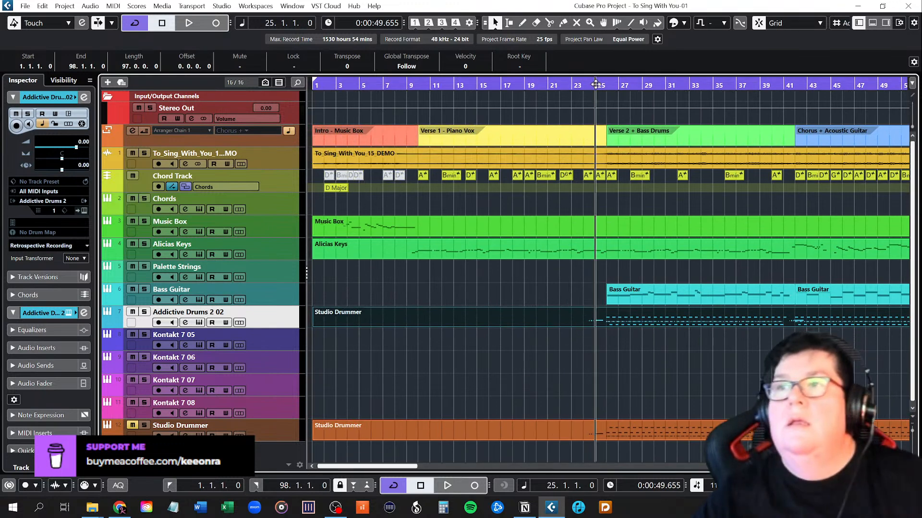
key(space)
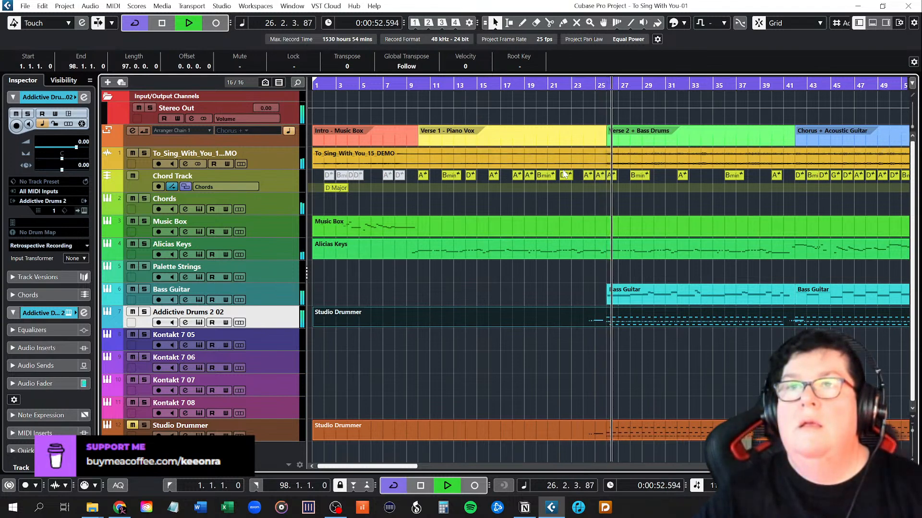
key(space)
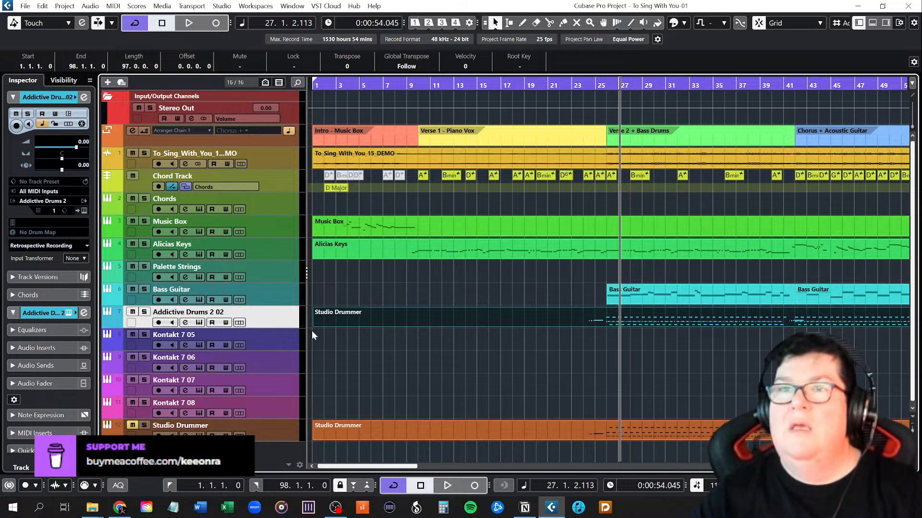
Look through the Kit, Edit and FX pages of Addictive Drums 2 for the kick's note assignment.
click(198, 322)
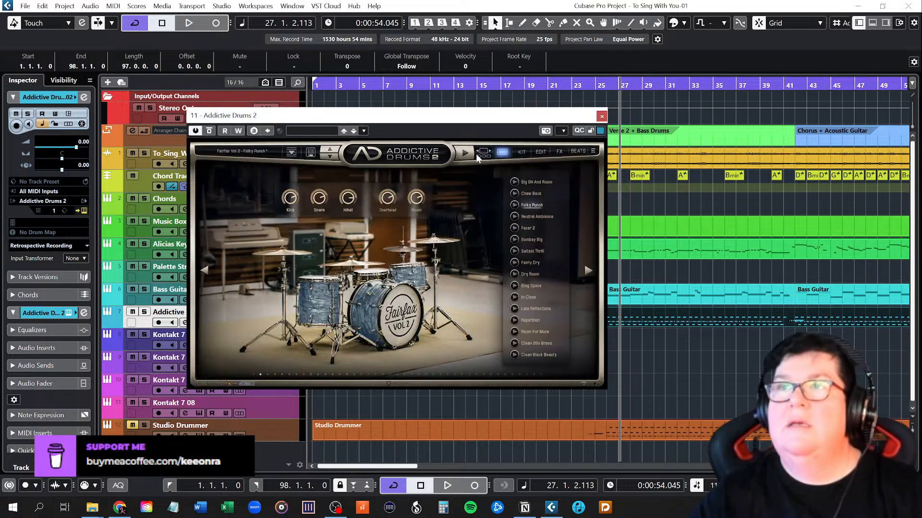
click(522, 152)
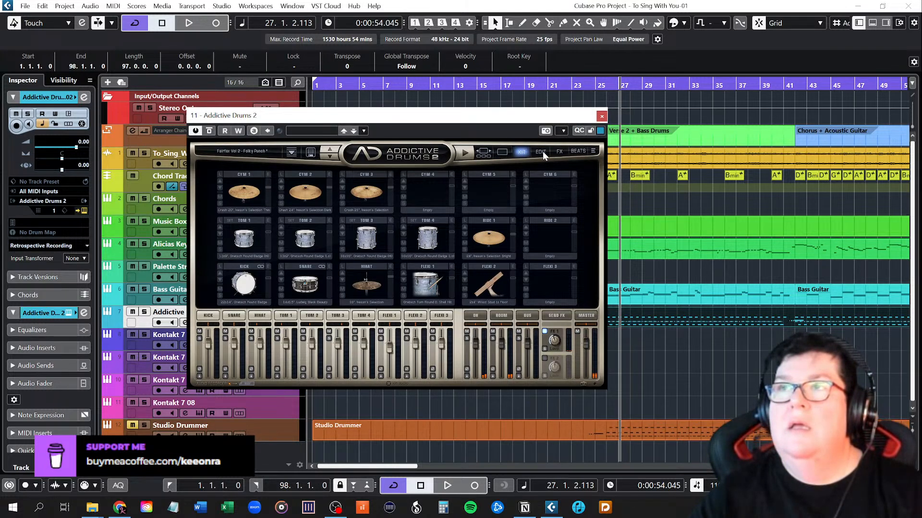
click(541, 152)
click(560, 151)
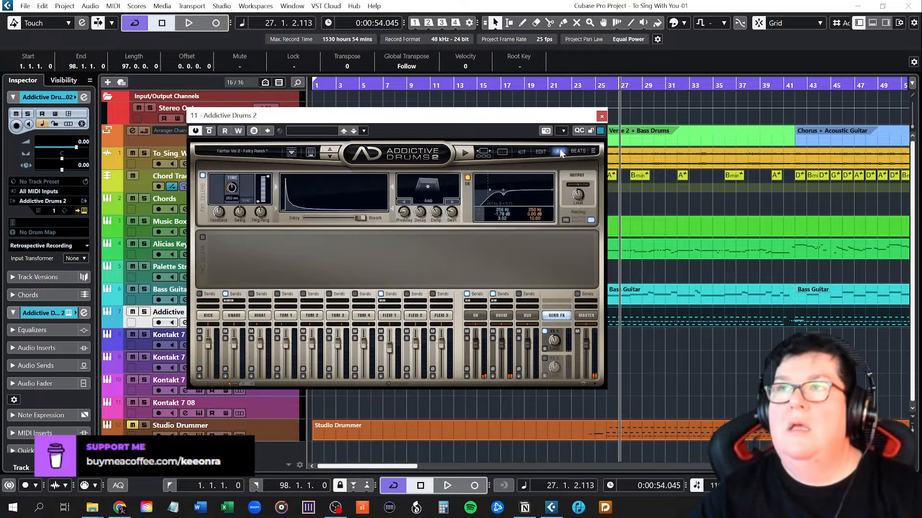
click(541, 152)
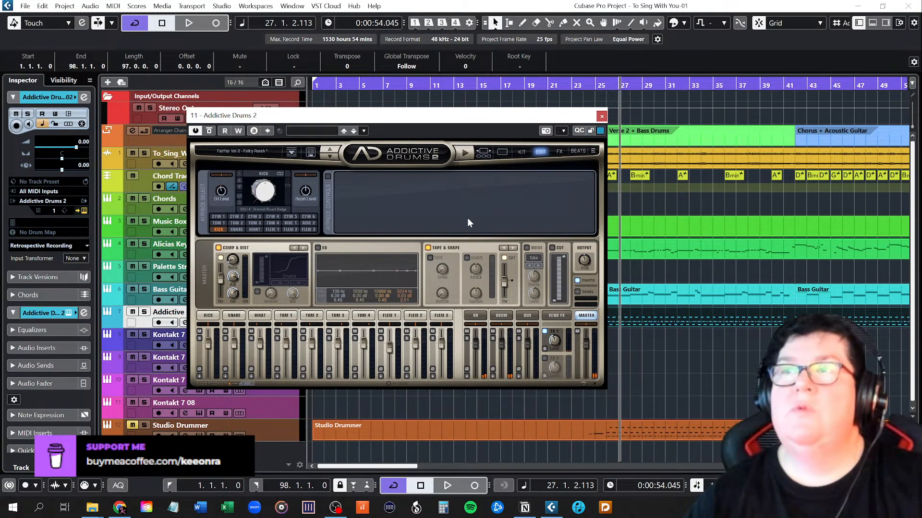
click(601, 116)
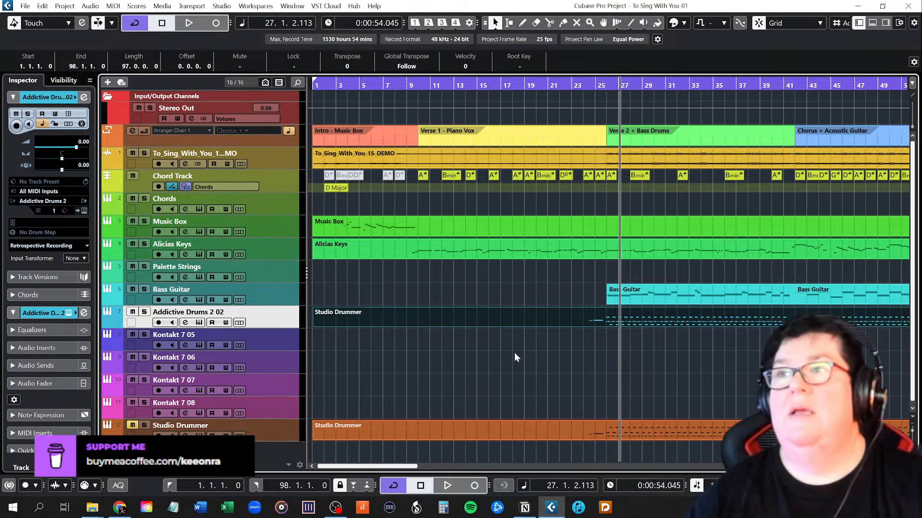
Open the Addictive Drums 2 track's Studio Drummer part in the Key Editor, showing bars 26 to 32.
double_click(617, 312)
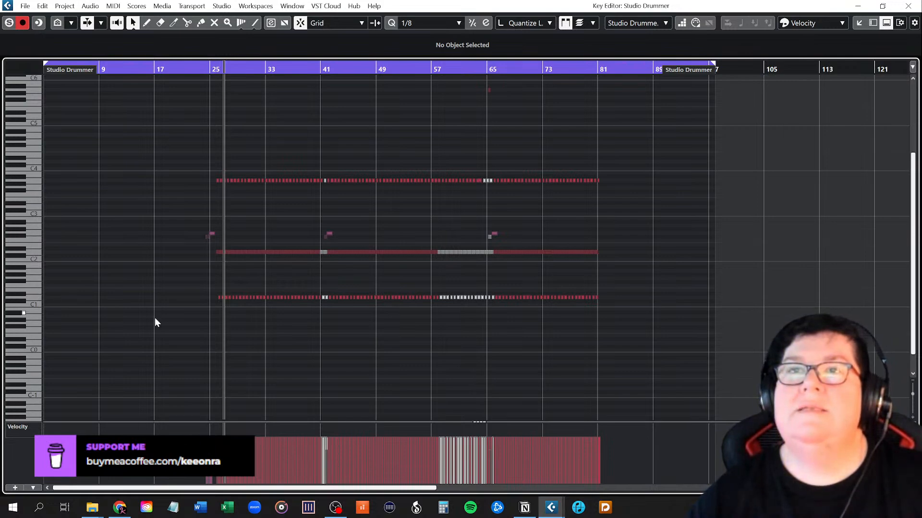
ctrl+scroll(224, 338, up, 10)
ctrl+scroll(225, 338, up, 2)
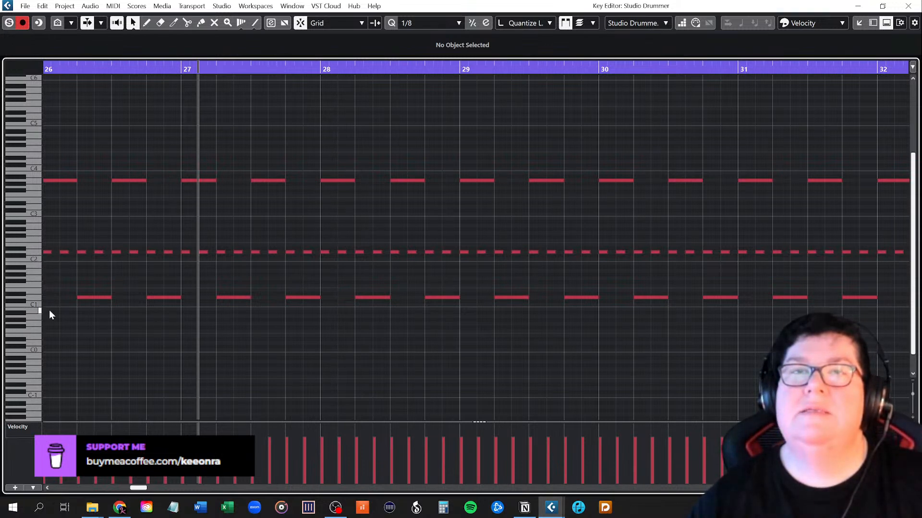
scroll(84, 359, up, 3)
scroll(85, 359, down, 2)
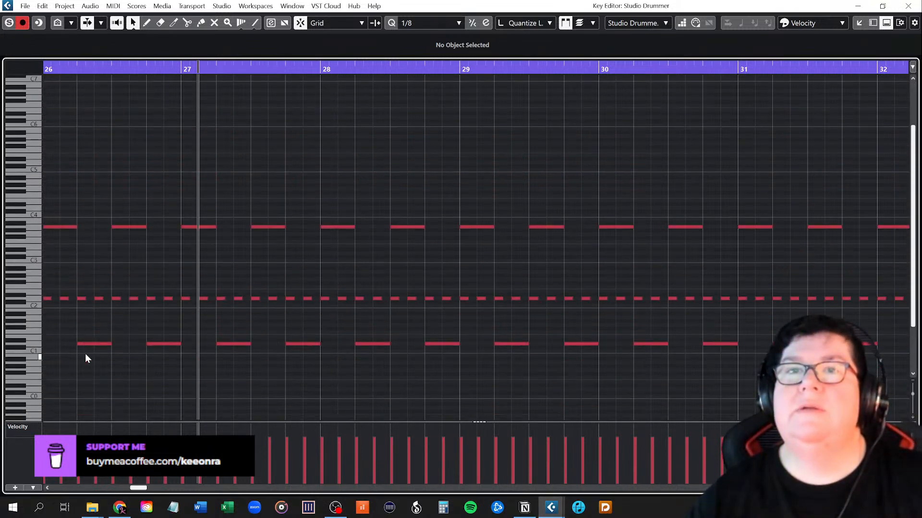
Try deleting the first note of the lowest row in bar 26, and undo the deletion.
click(88, 343)
key(Delete)
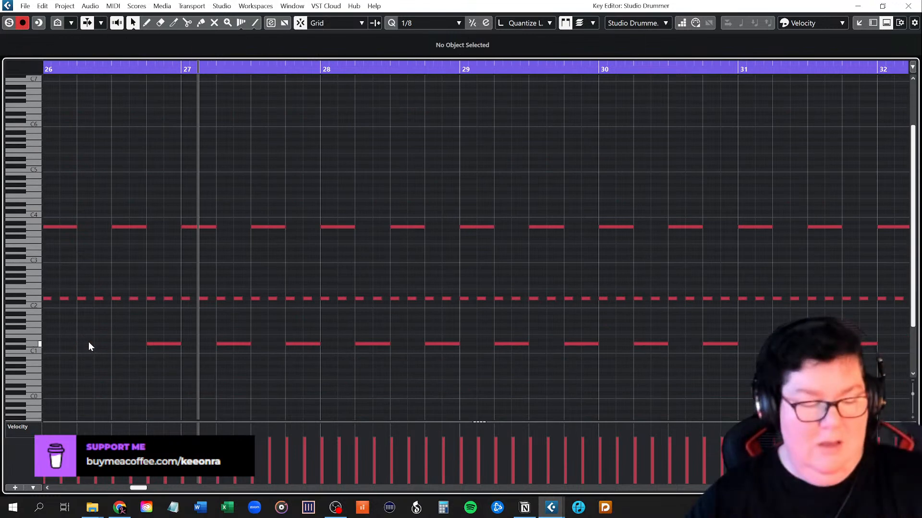
key(ctrl+z)
click(92, 366)
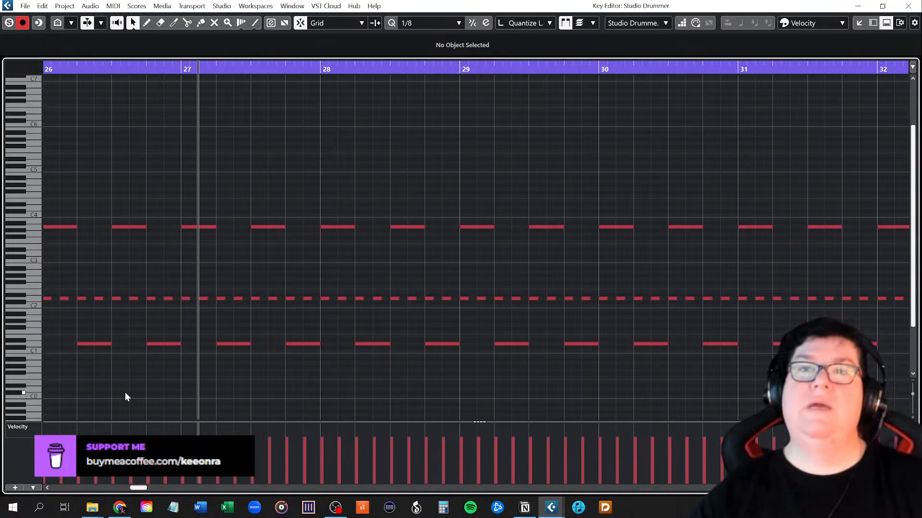
Move all the A3 notes from bar 26 to about bar 81 down to C1 in the Key Editor.
scroll(125, 393, down, 4)
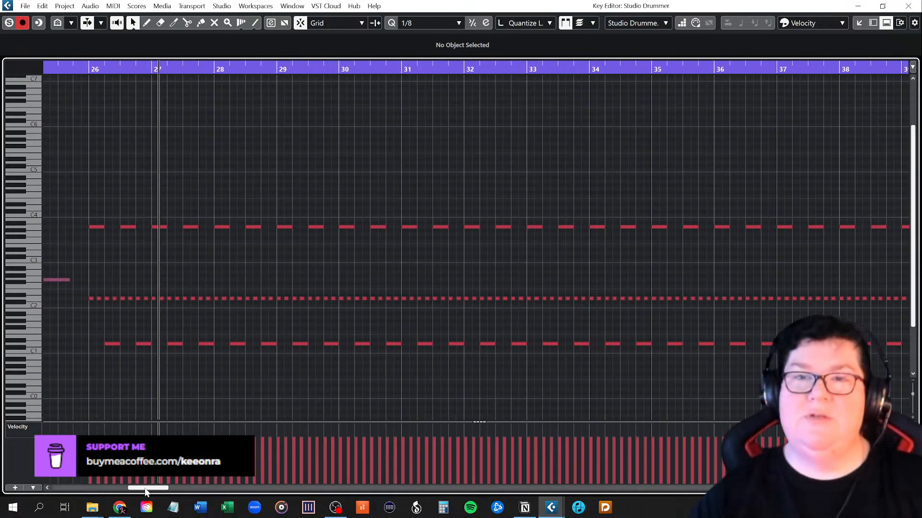
drag(145, 489, 140, 491)
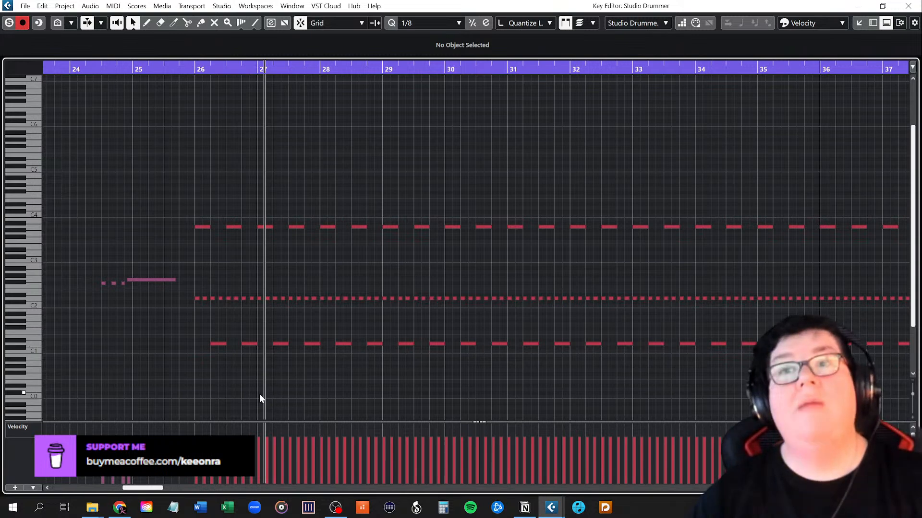
click(201, 227)
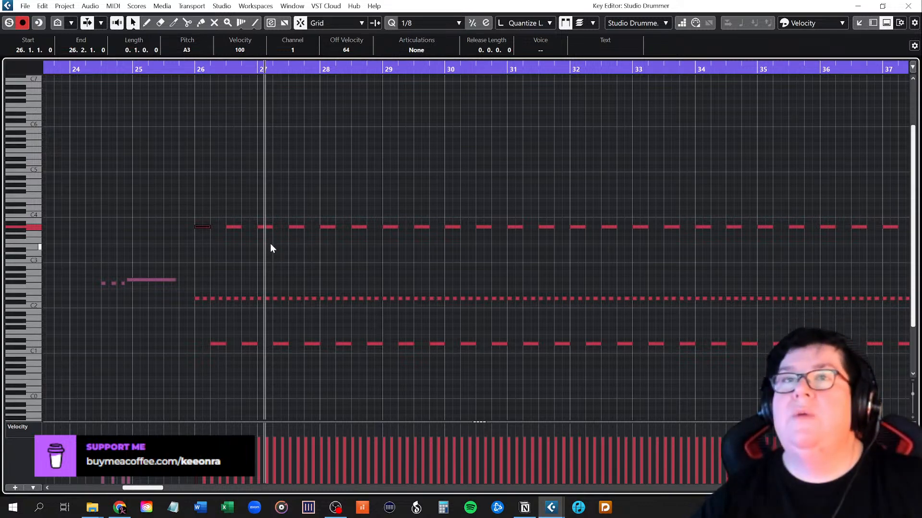
key(g)
key(g)
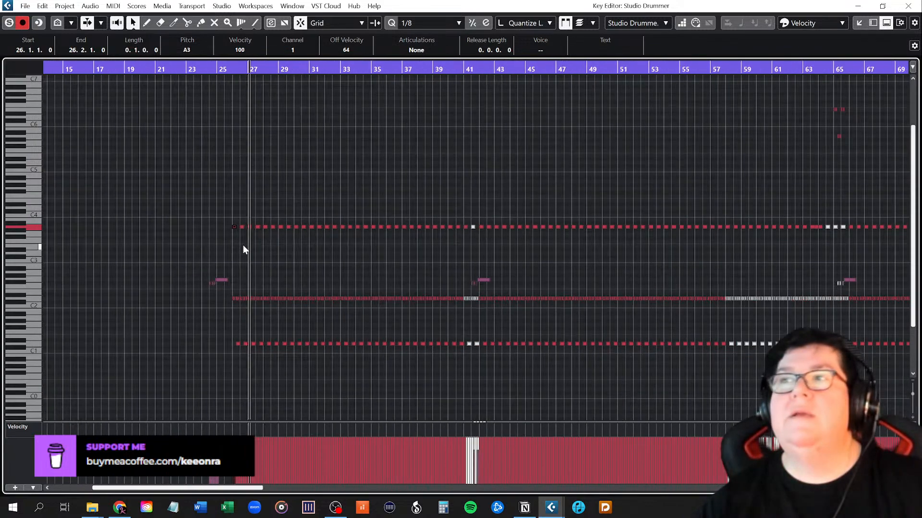
key(g)
key(g)
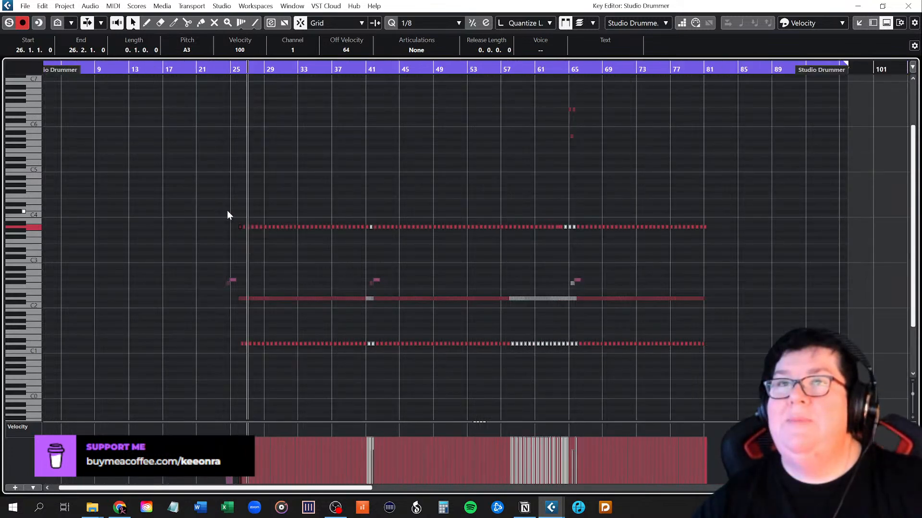
drag(227, 211, 768, 255)
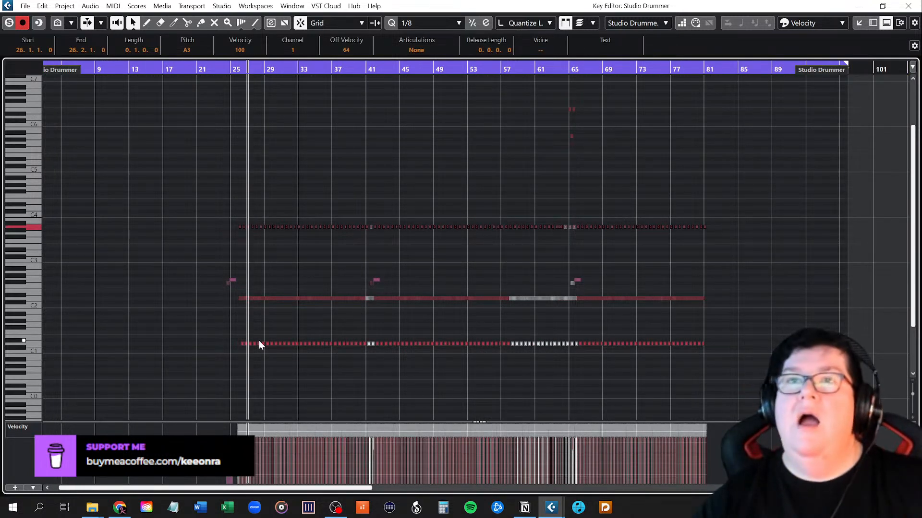
key(h)
key(h)
key(h)
key(h)
key(h)
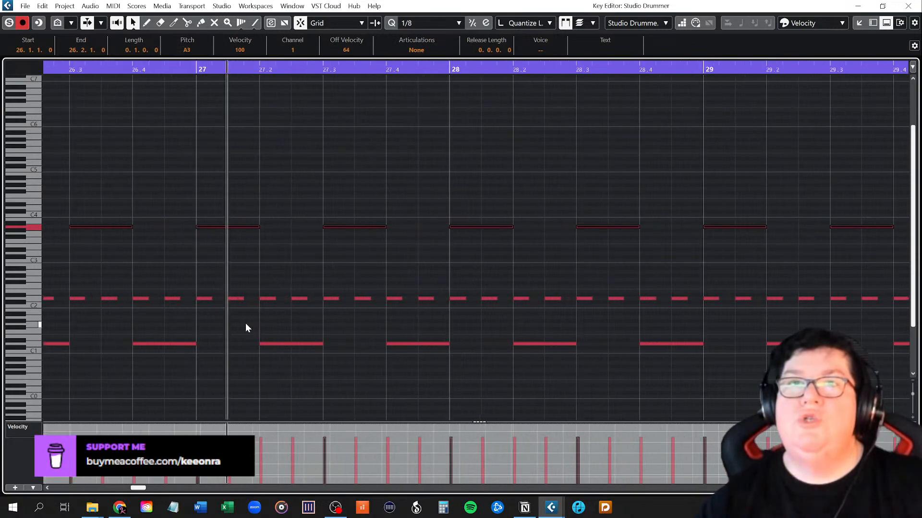
scroll(242, 324, left, 3)
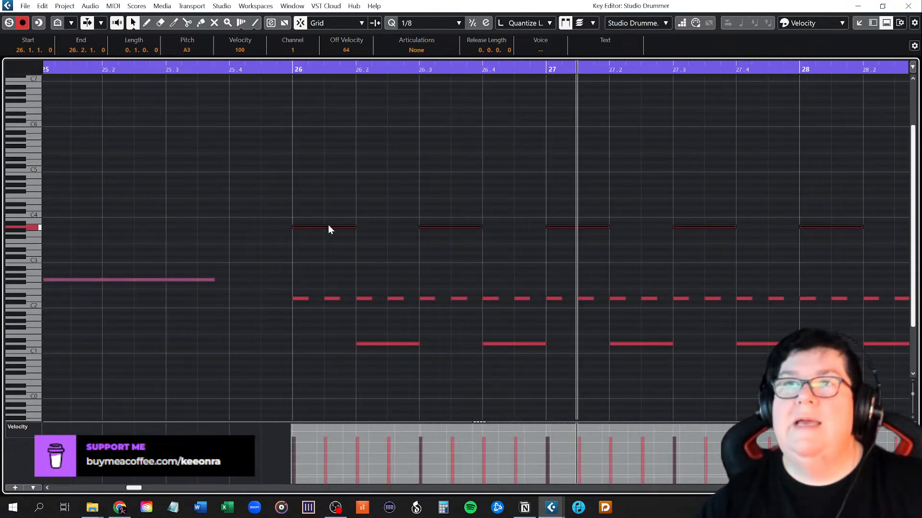
drag(328, 226, 320, 353)
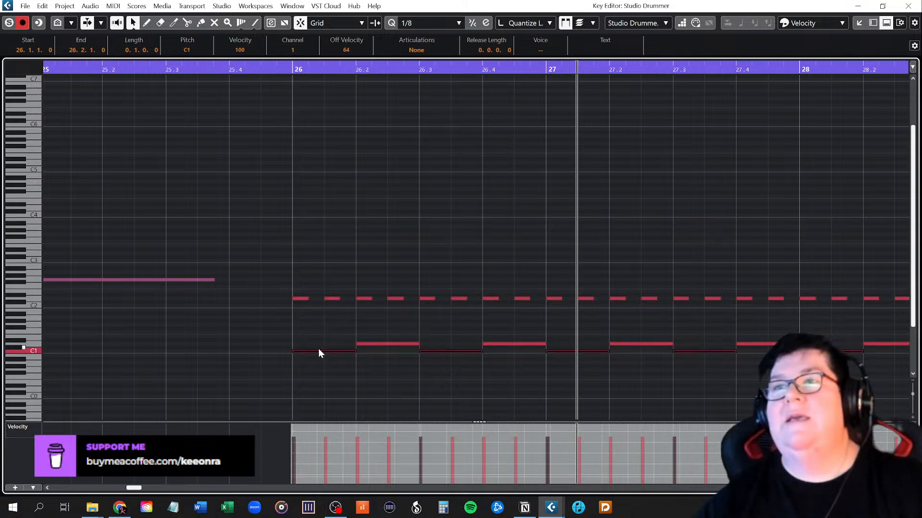
click(314, 336)
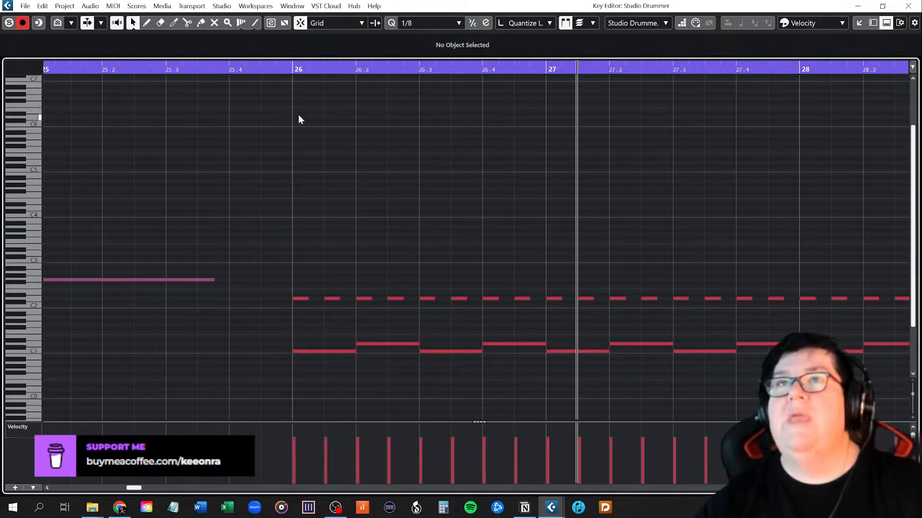
Play the remapped part from bar 26 to about bar 28, and close the Key Editor.
click(285, 69)
key(space)
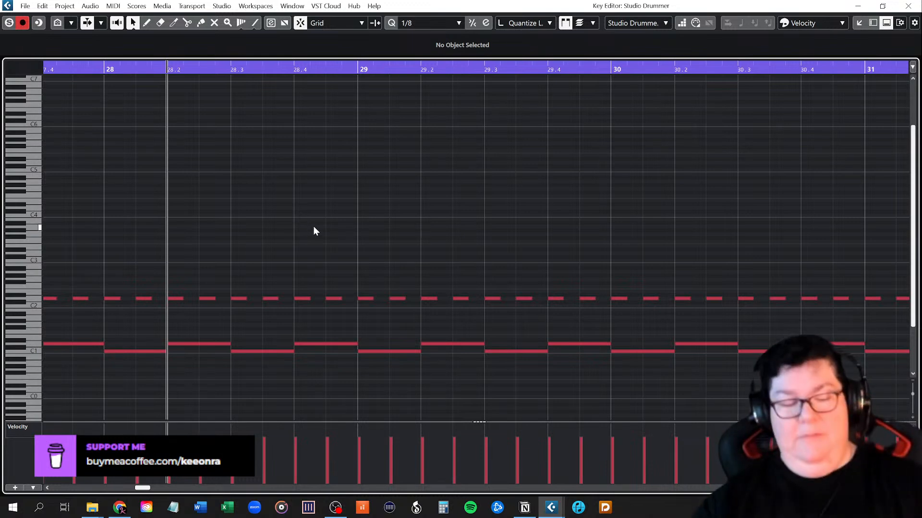
key(shift+f)
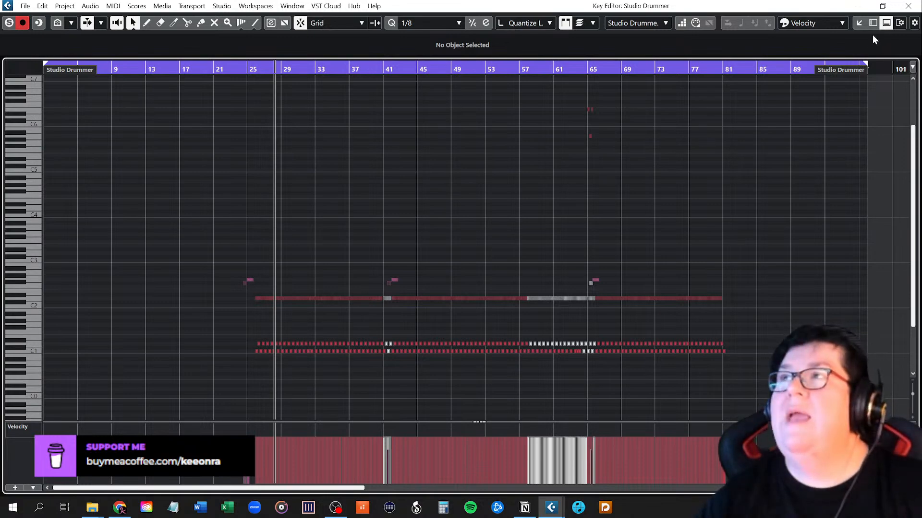
click(909, 6)
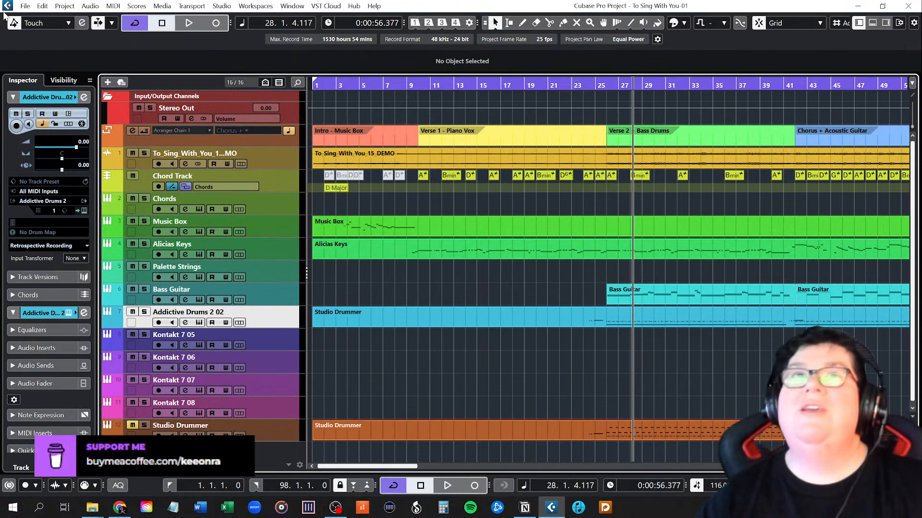
Save the project as To Sing With You.cpr in the To Sing With You folder, replacing the existing file.
click(25, 6)
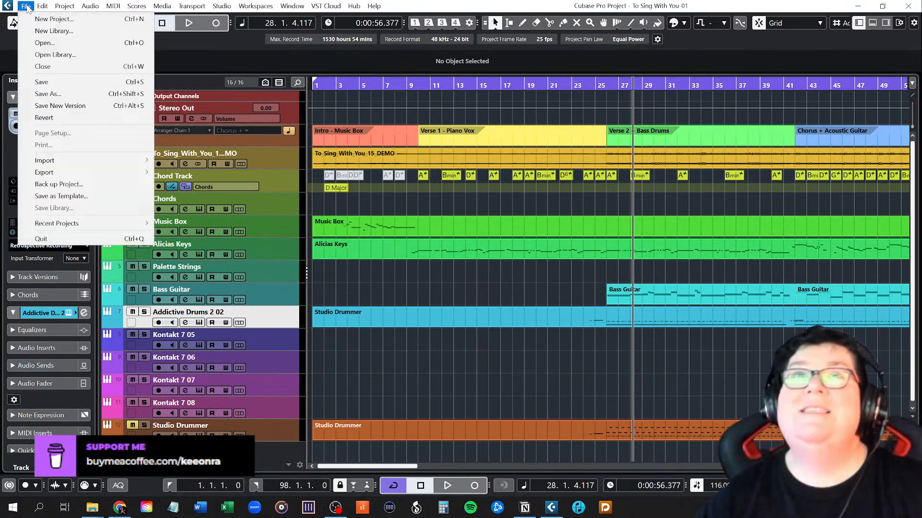
click(47, 94)
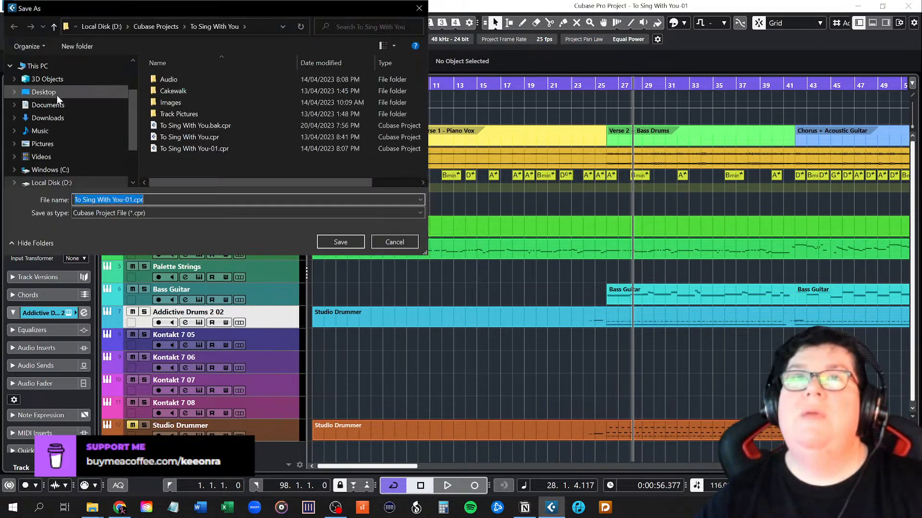
click(123, 200)
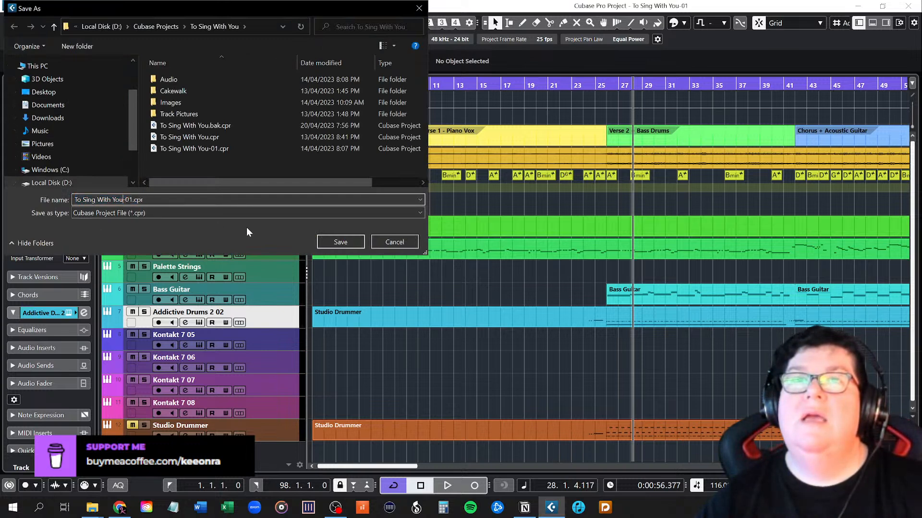
key(Delete)
key(Delete)
key(Delete)
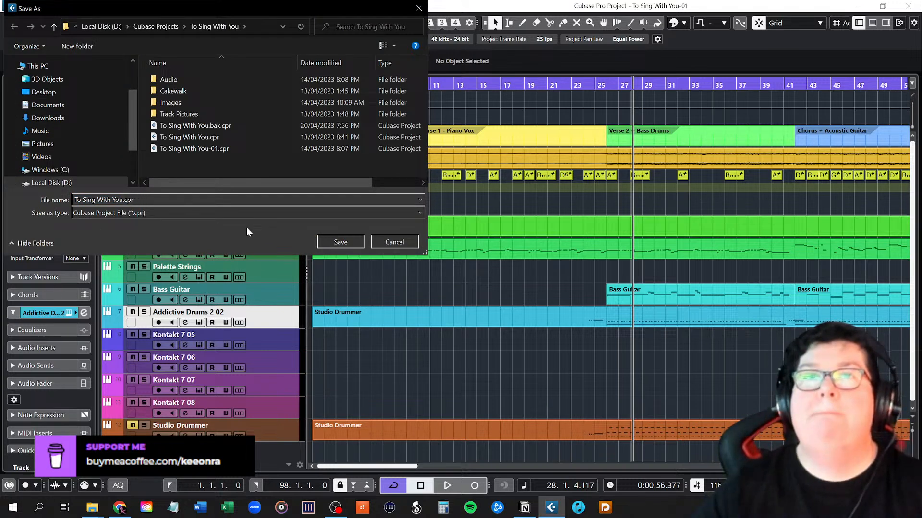
click(336, 243)
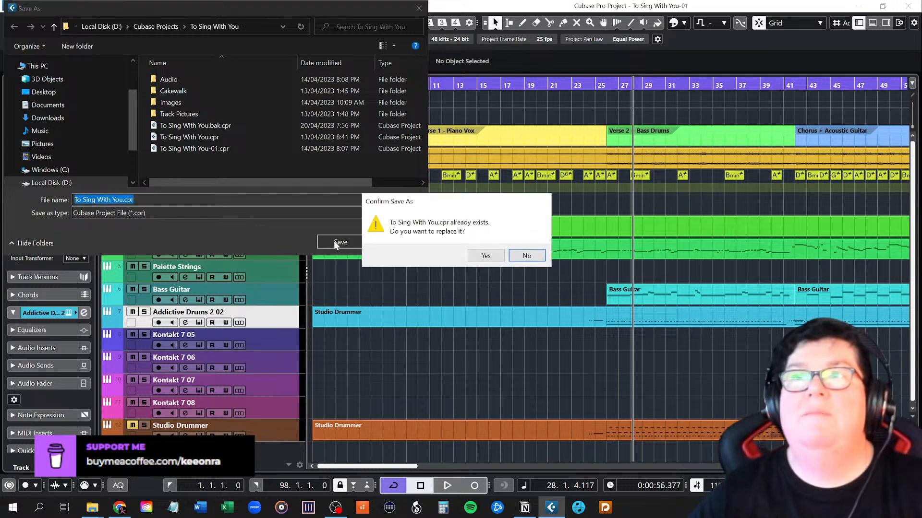
click(489, 257)
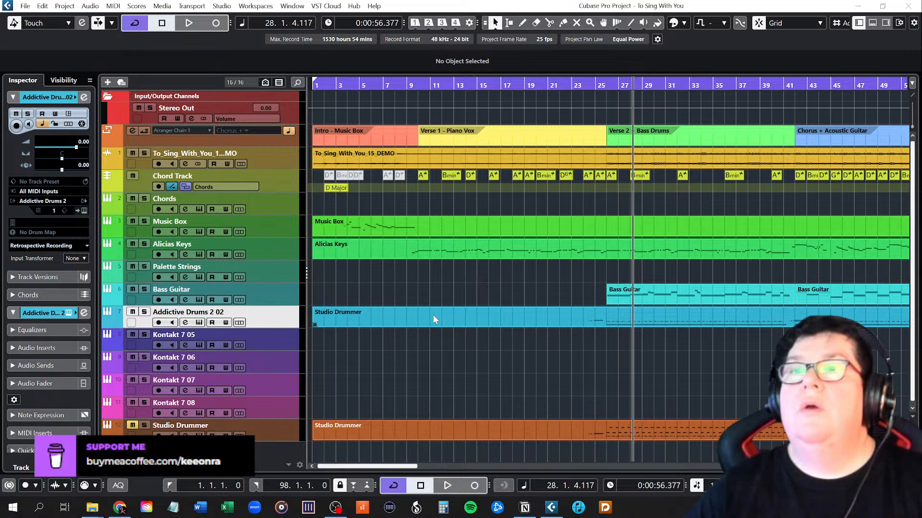
Solo the Studio Drummer track and play its fill from bar 24 to the end of bar 25.
click(605, 86)
click(590, 85)
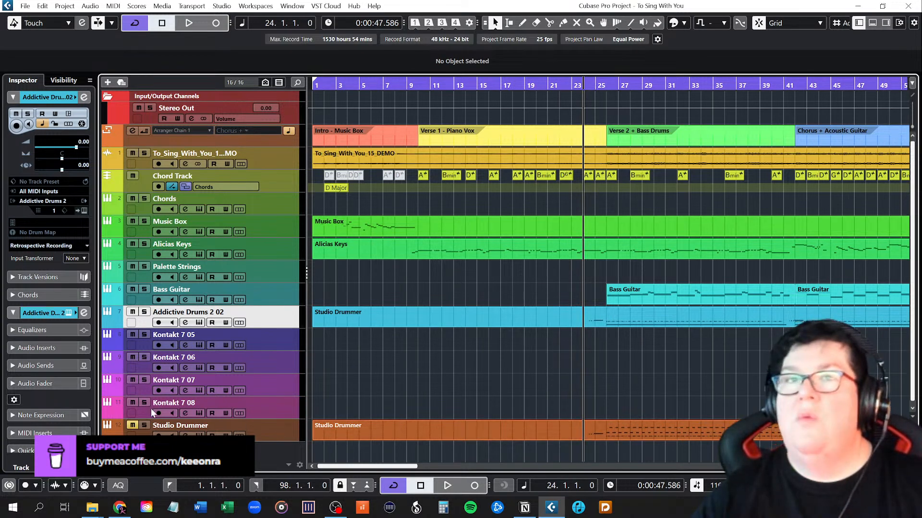
click(144, 425)
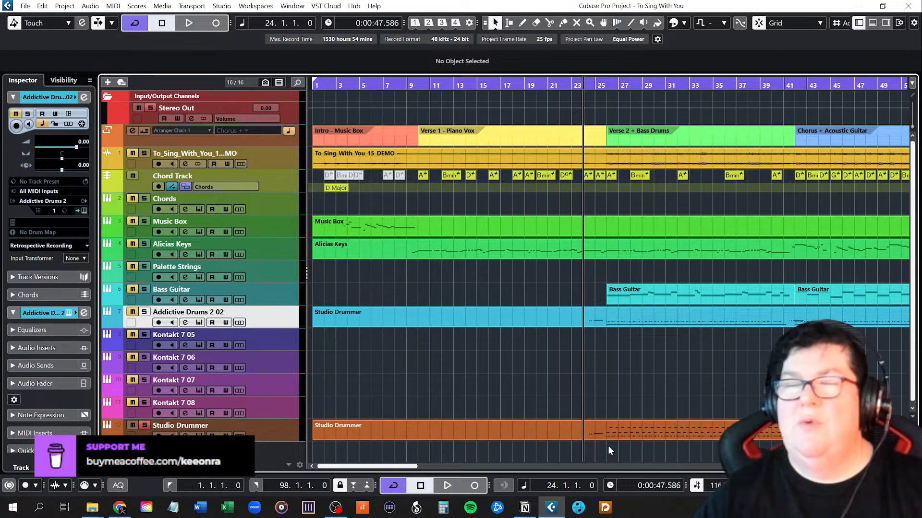
key(space)
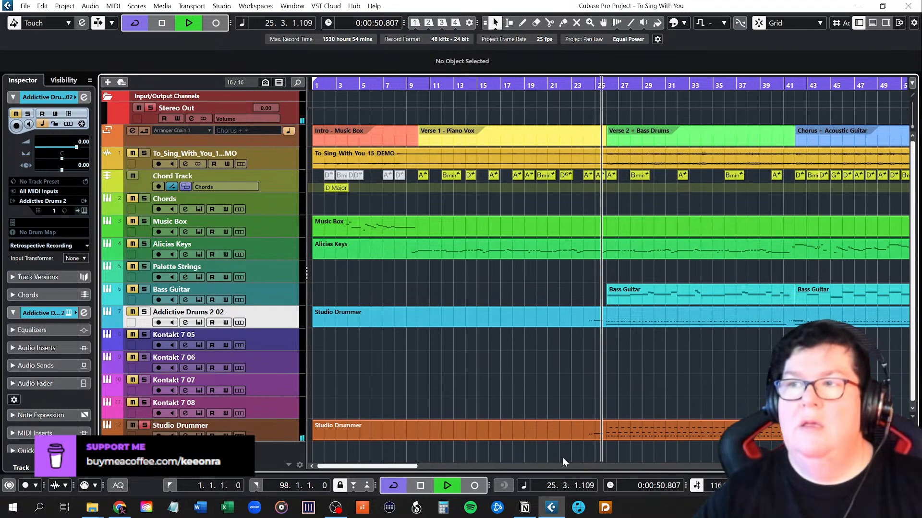
key(space)
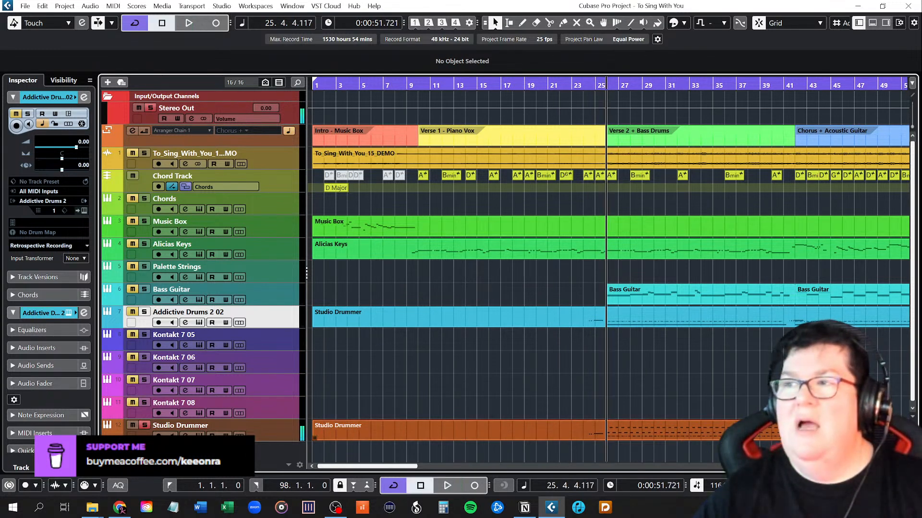
Play the soloed Studio Drummer track from about bar 41 into bar 42 to hear the fill before the chorus.
click(800, 86)
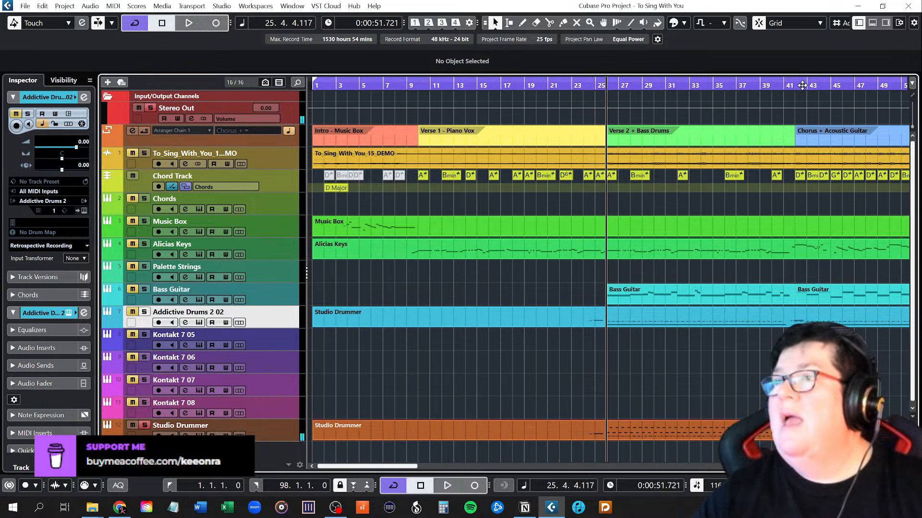
click(789, 87)
key(space)
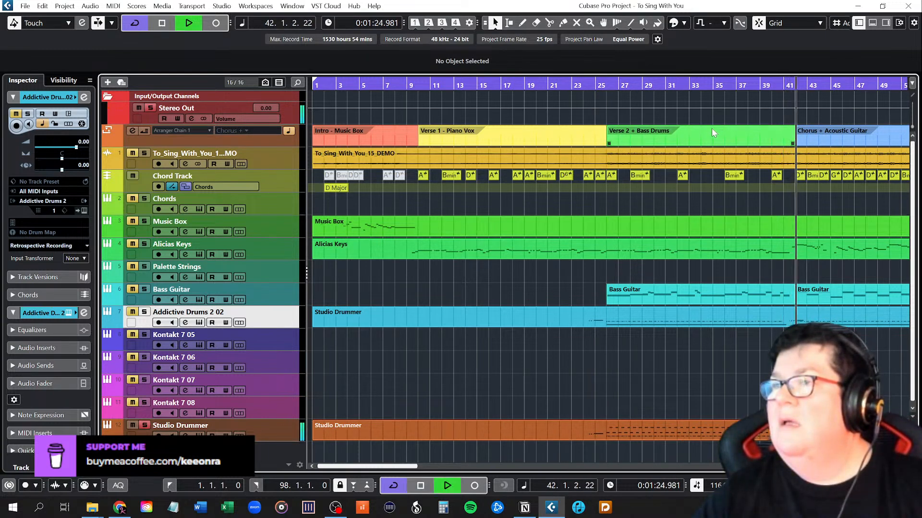
key(space)
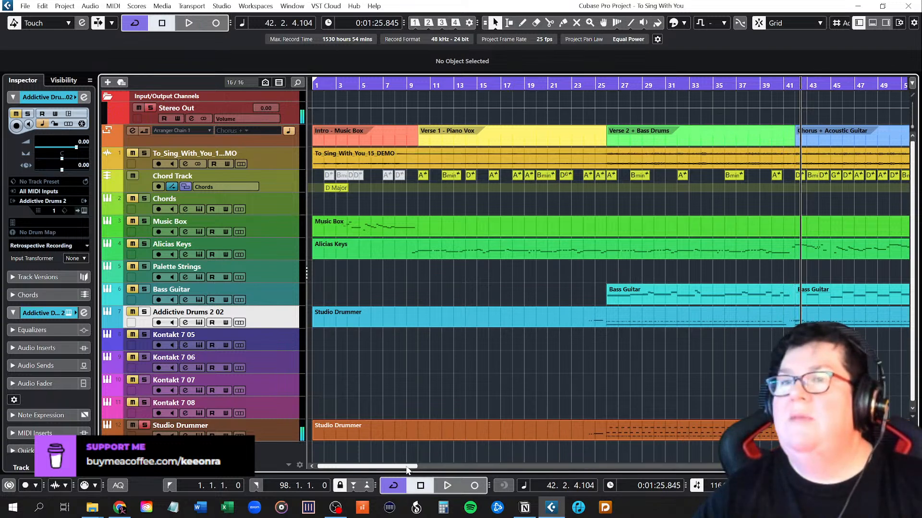
Play the soloed Studio Drummer fill in bar 65 before the last chorus, and unsolo the track.
drag(407, 468, 497, 469)
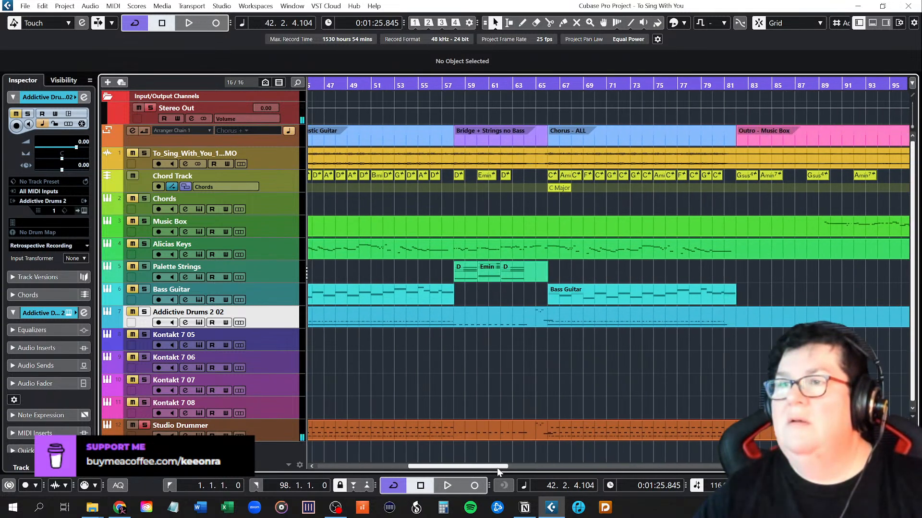
click(560, 87)
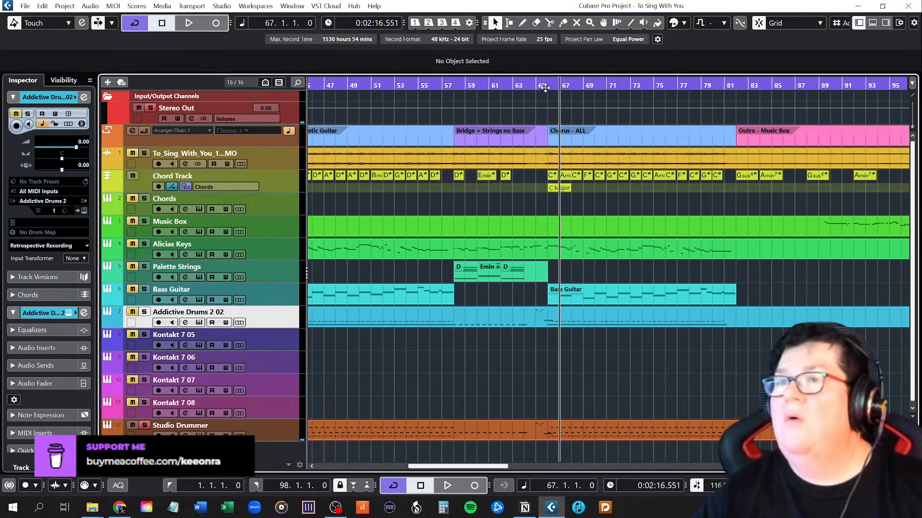
click(548, 89)
click(534, 86)
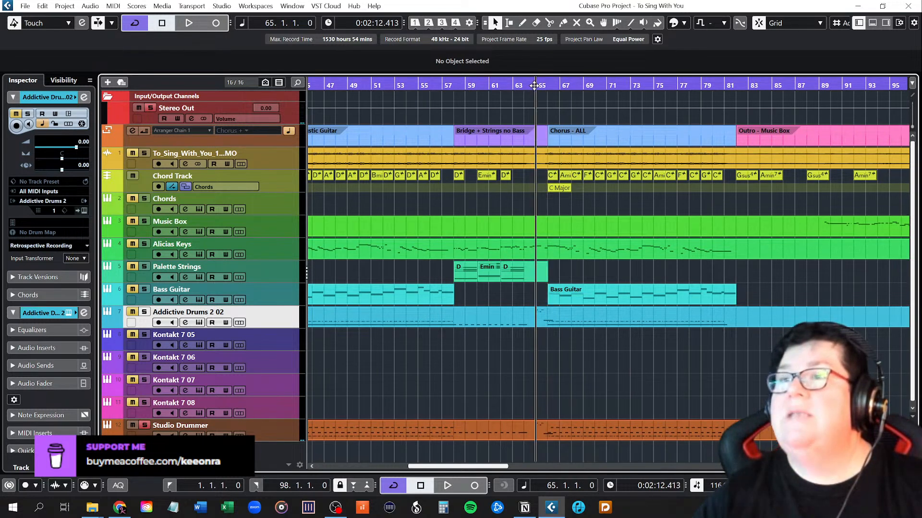
key(space)
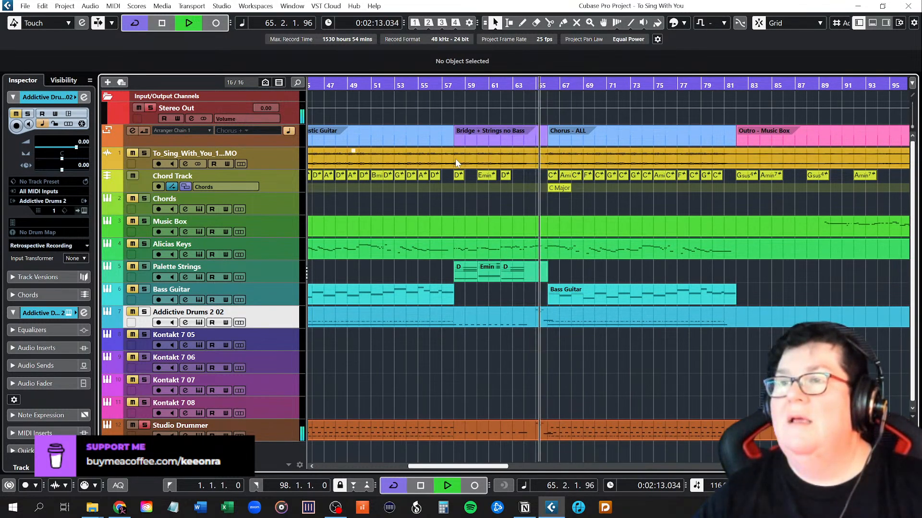
key(space)
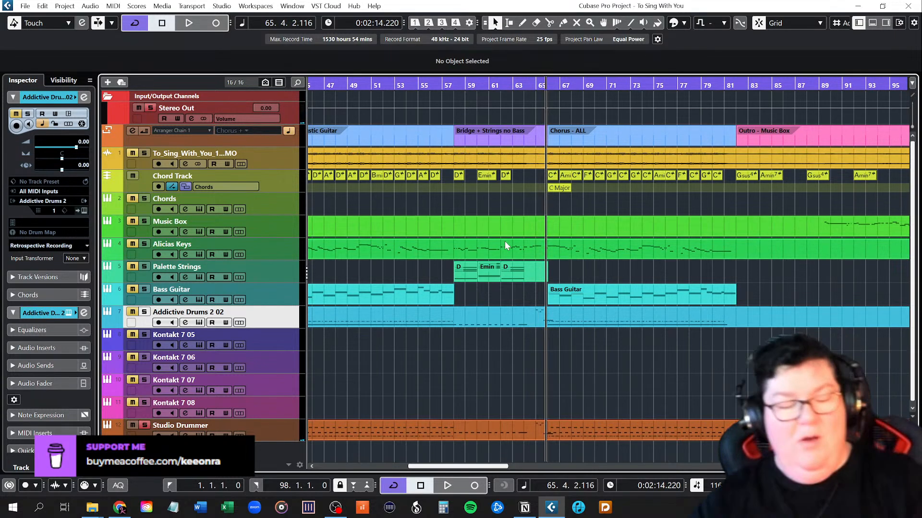
key(shift+f)
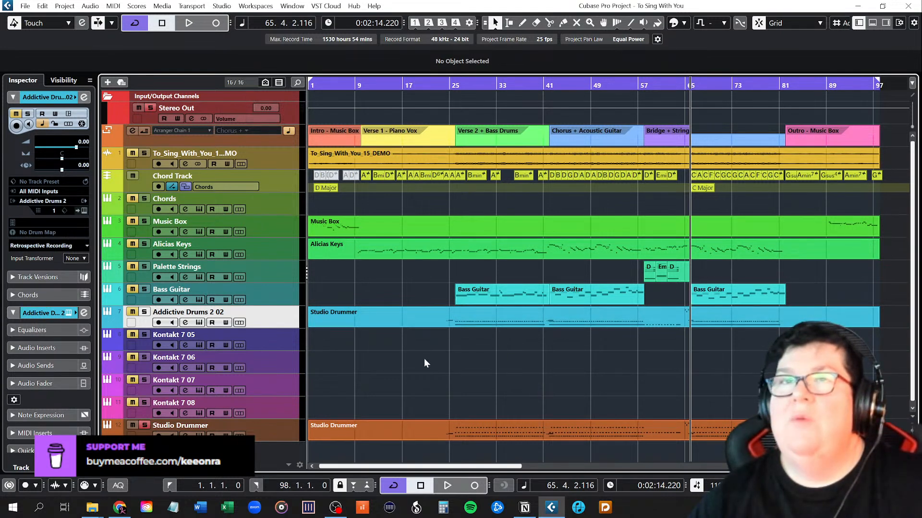
click(144, 425)
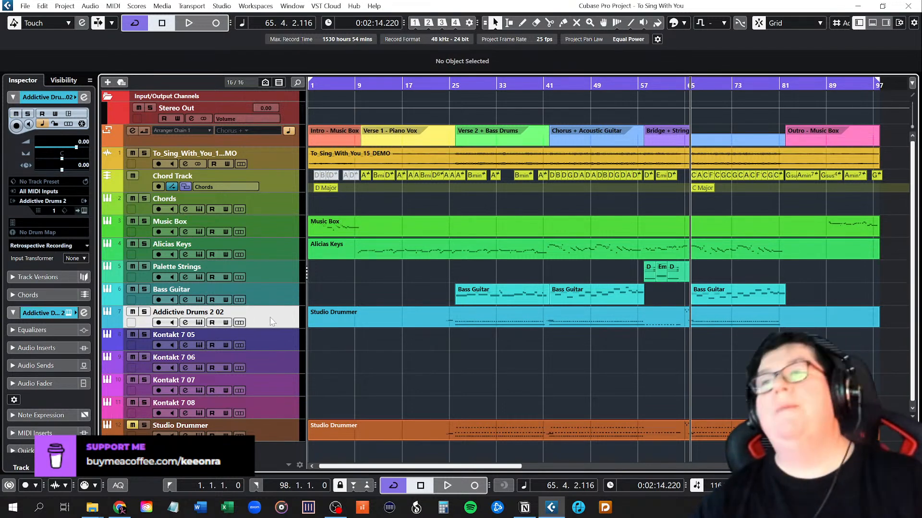
Open the Addictive Drums 2 instrument on its track and show its Beats page.
click(198, 323)
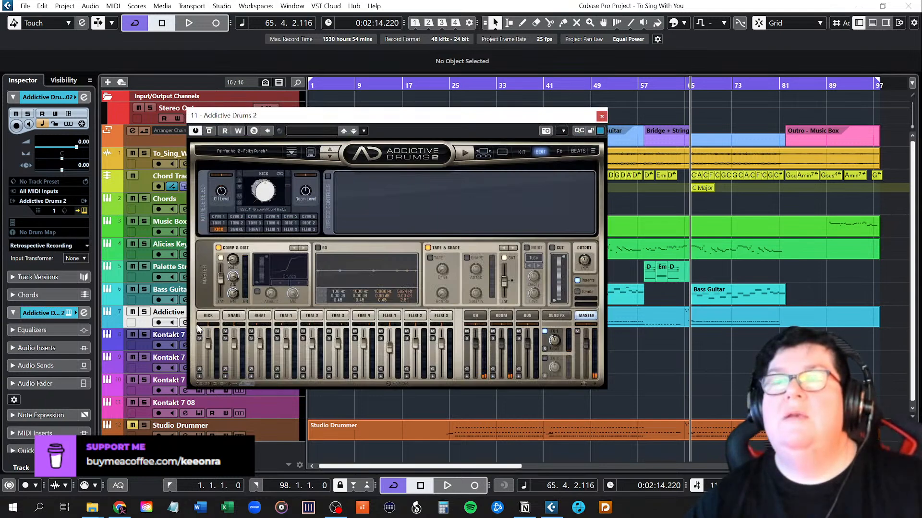
click(579, 151)
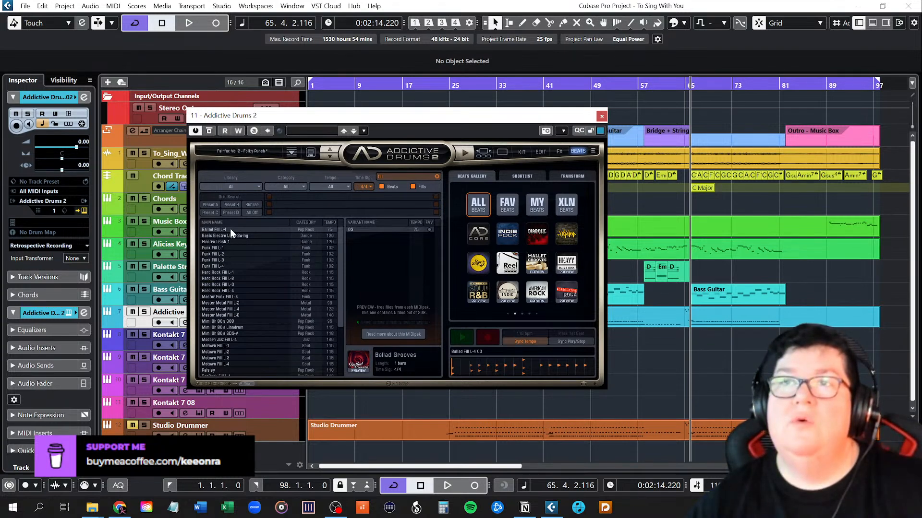
Audition Ballad Fill L-4 and the Funk Fill L-1 to L-4 beats at their first listed variants.
click(461, 338)
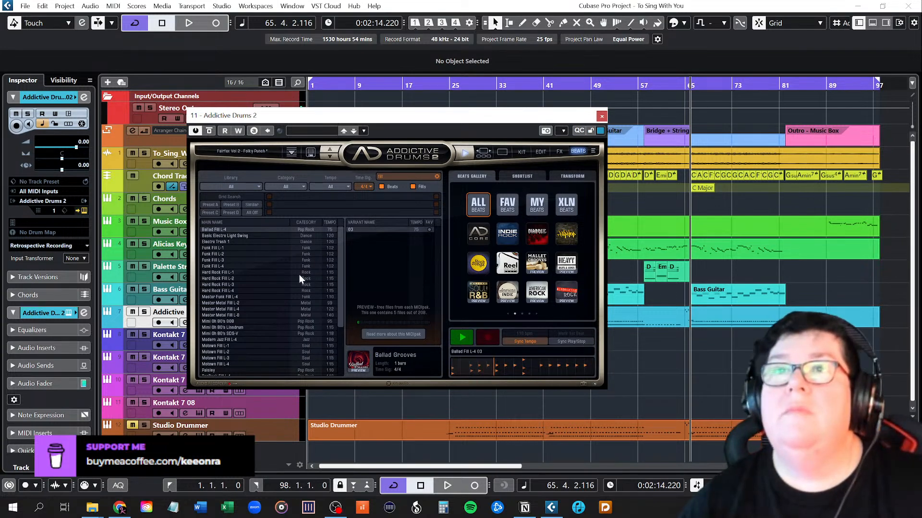
click(460, 339)
click(220, 248)
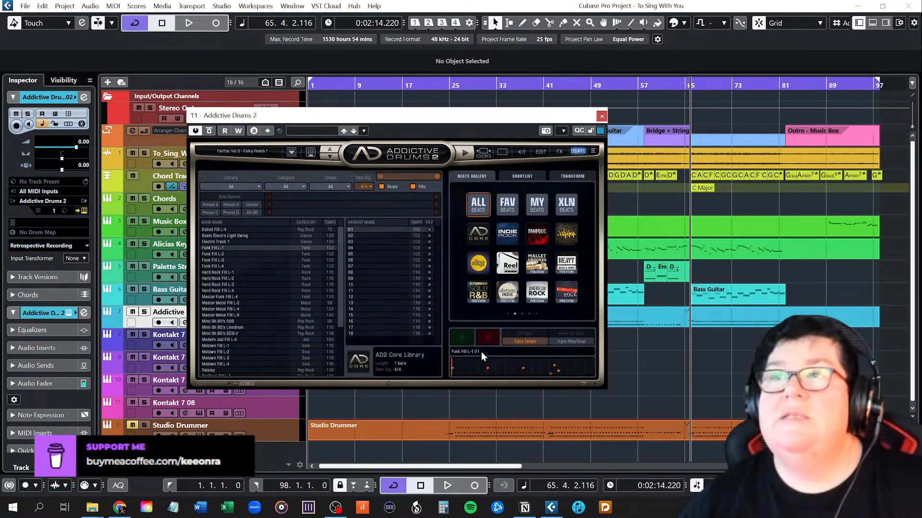
click(460, 339)
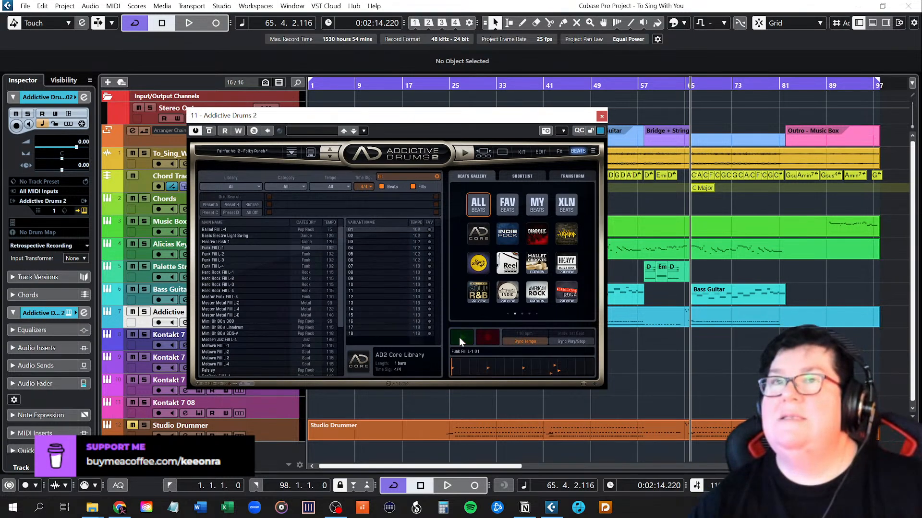
click(225, 255)
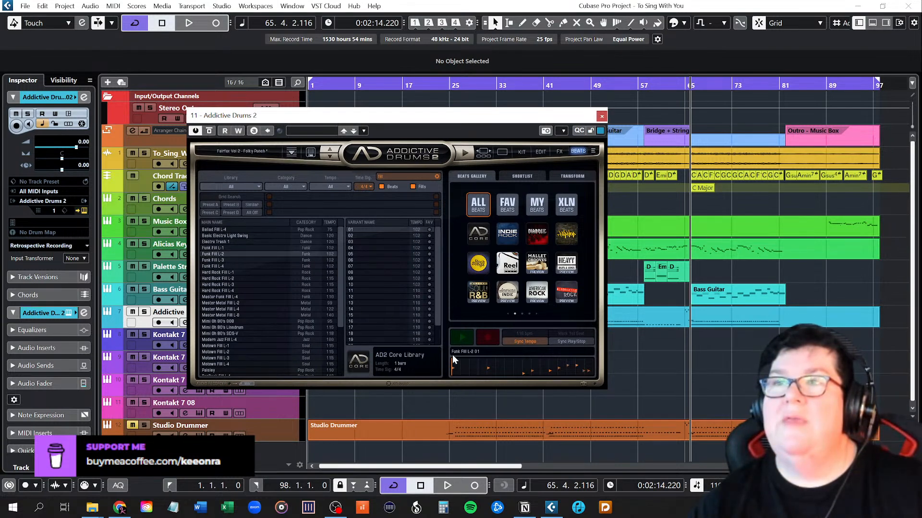
click(465, 338)
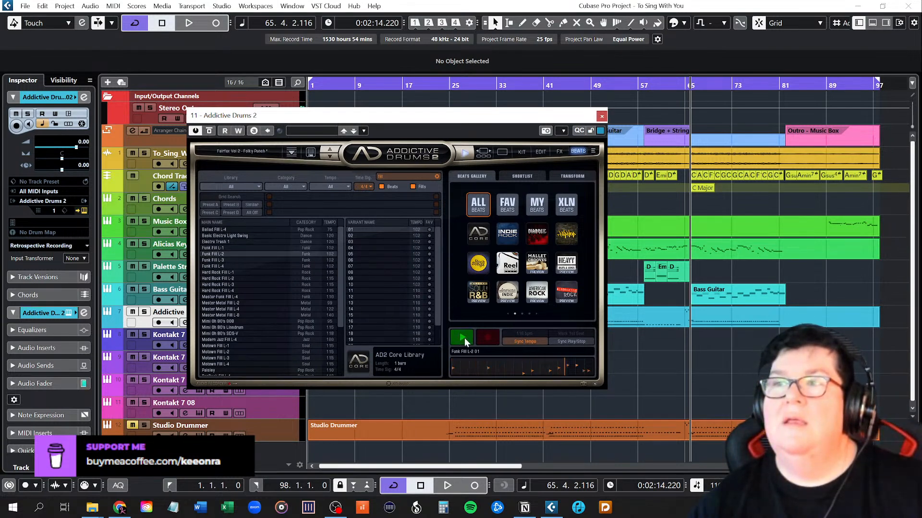
click(230, 262)
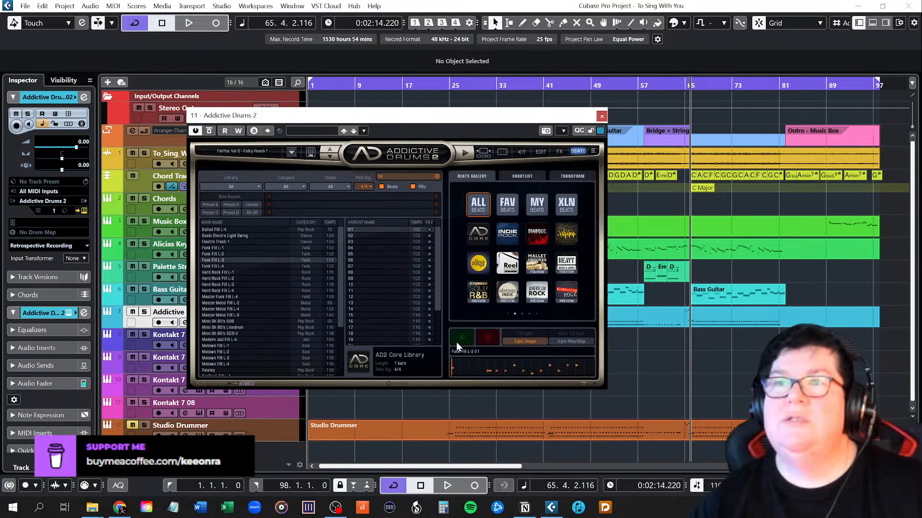
click(465, 339)
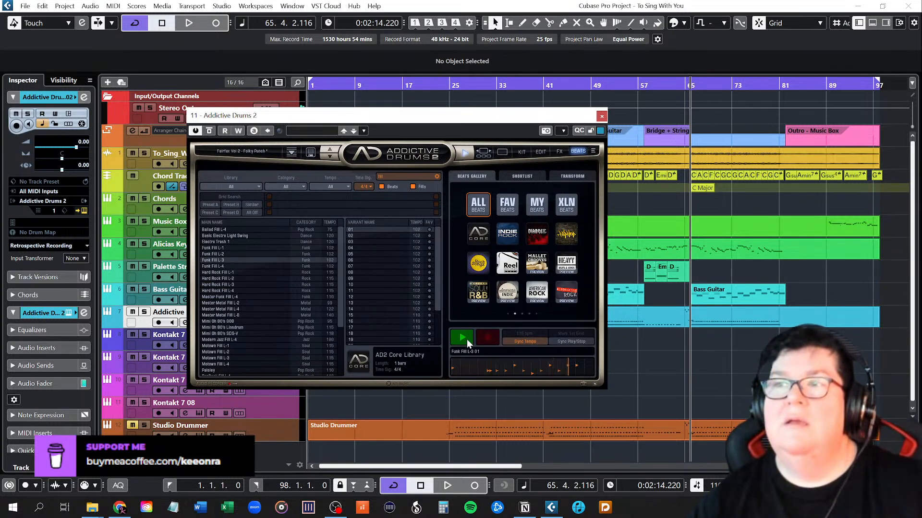
click(227, 266)
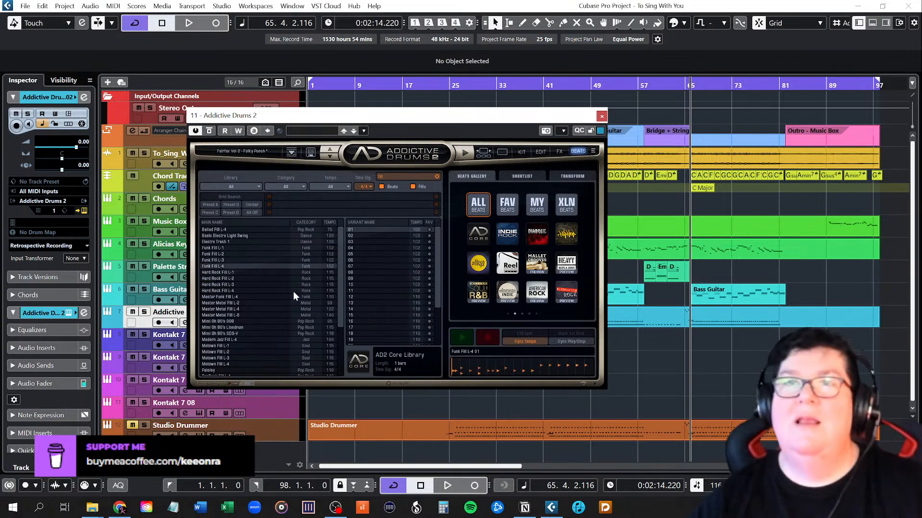
click(462, 339)
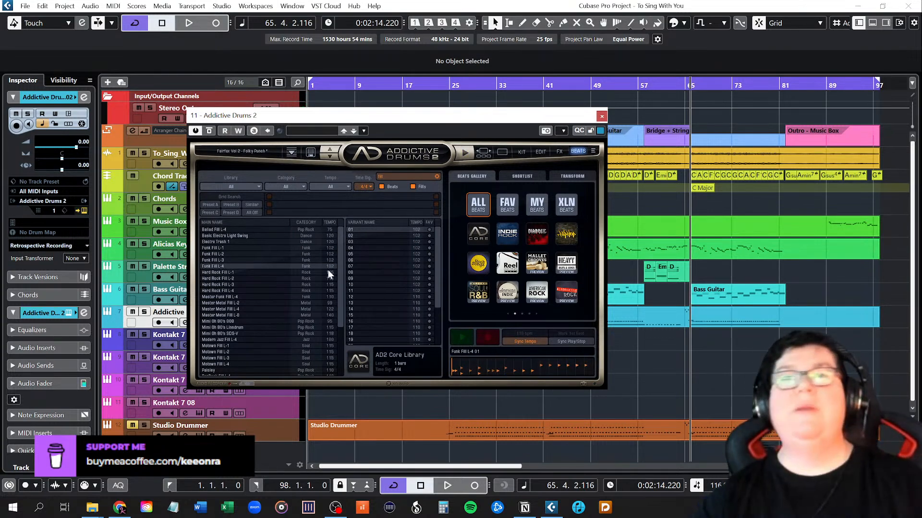
Audition the Hard Rock Fill L-1, L-2 and L-3 beats and Master Funk Fill L-4.
click(236, 273)
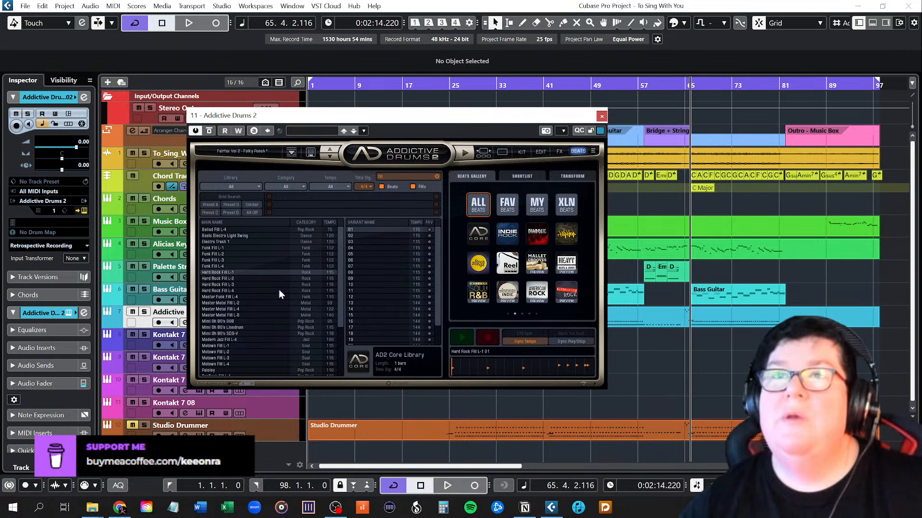
click(465, 339)
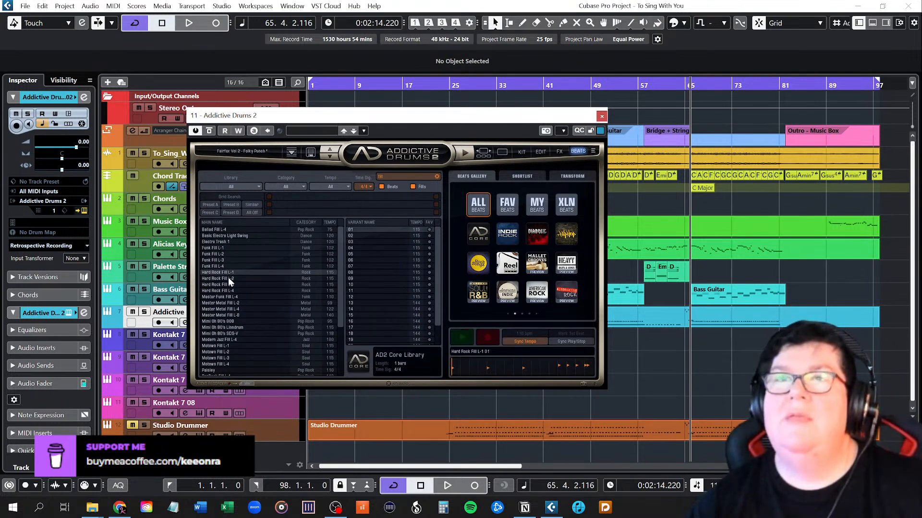
click(230, 280)
click(462, 338)
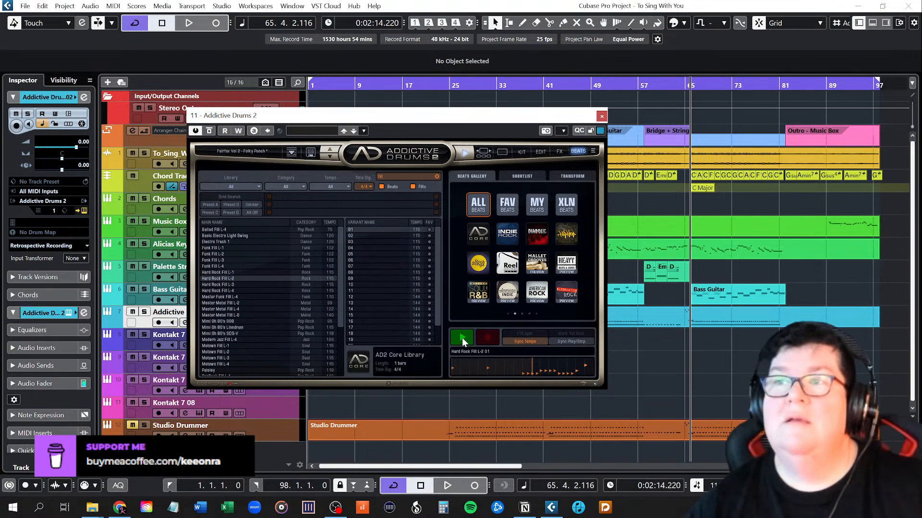
click(235, 285)
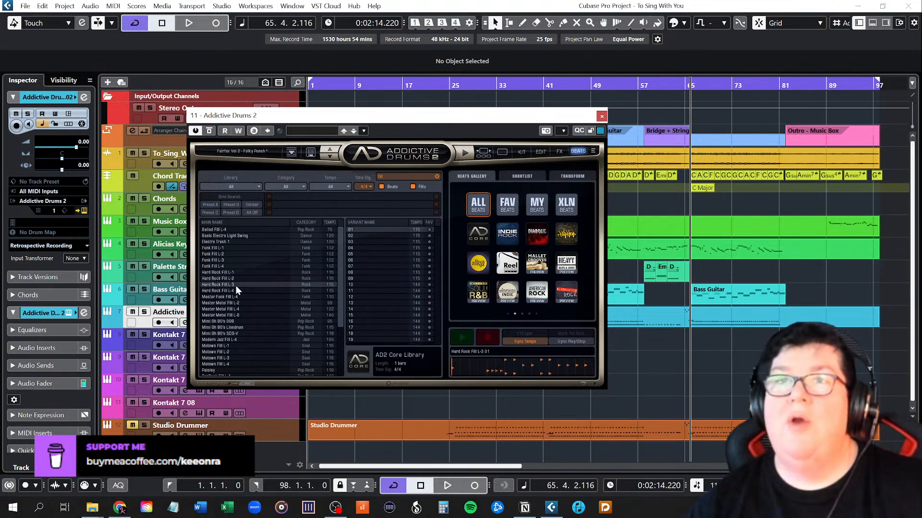
click(462, 341)
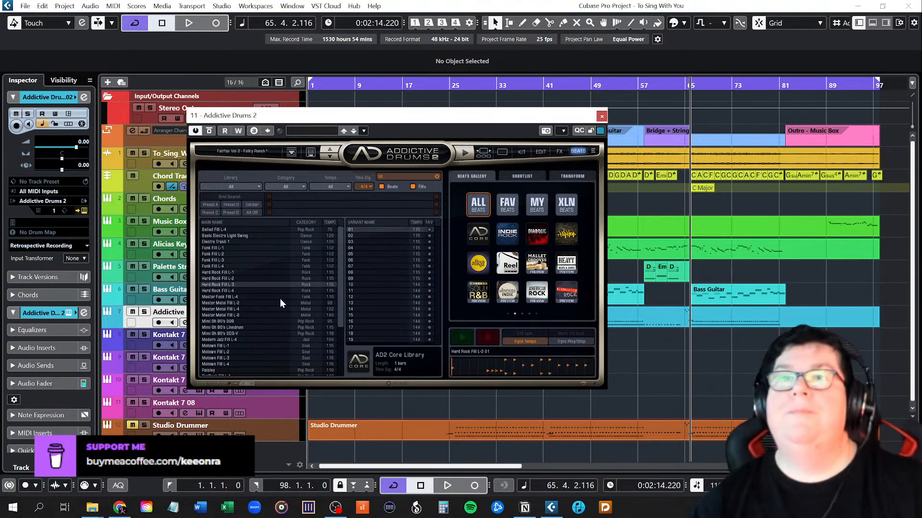
click(238, 297)
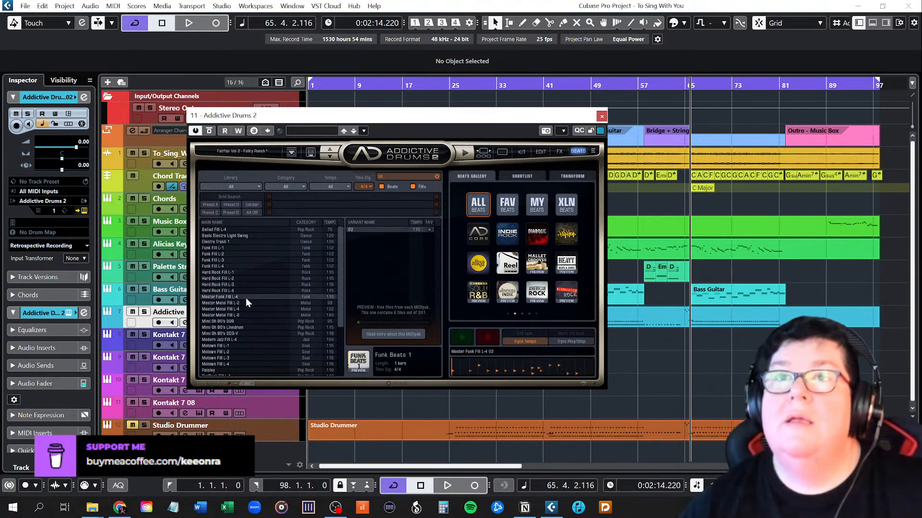
click(464, 341)
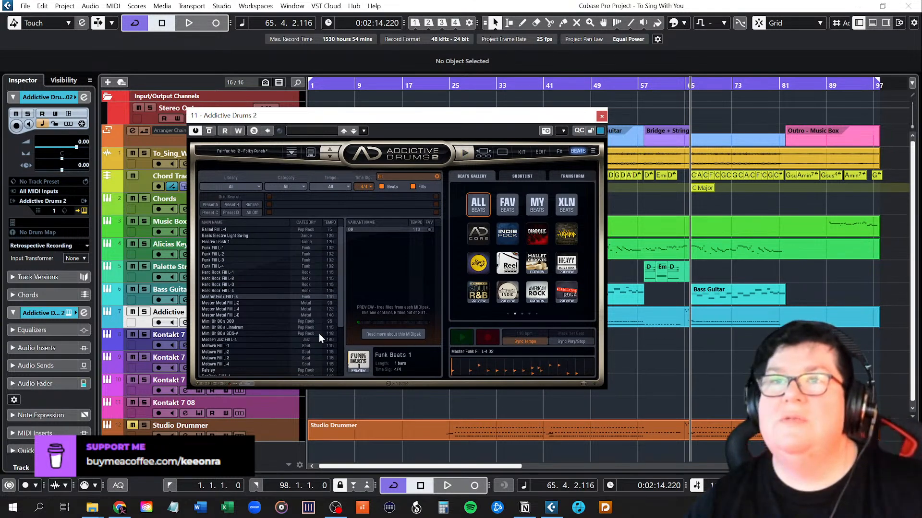
Audition the Swing Fill L-1 and Swing Fill L-2 beats, variant 01.
scroll(282, 316, down, 4)
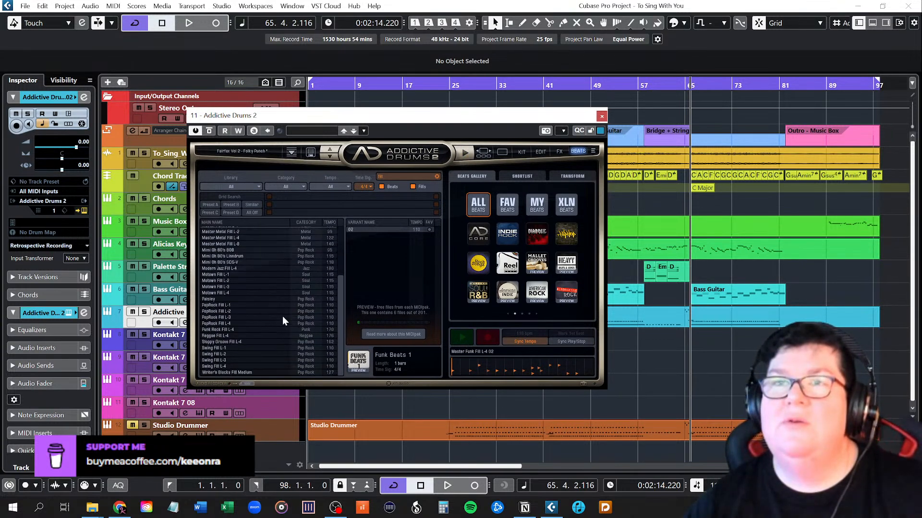
click(228, 347)
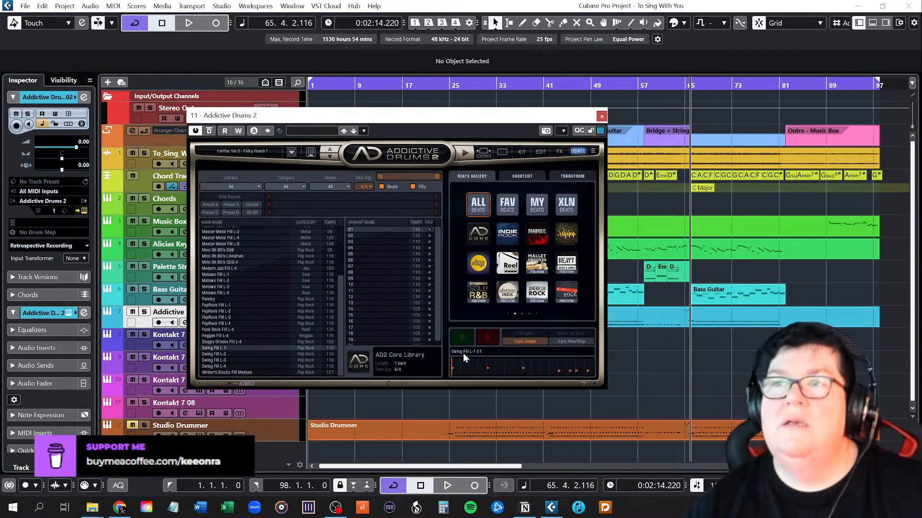
click(462, 338)
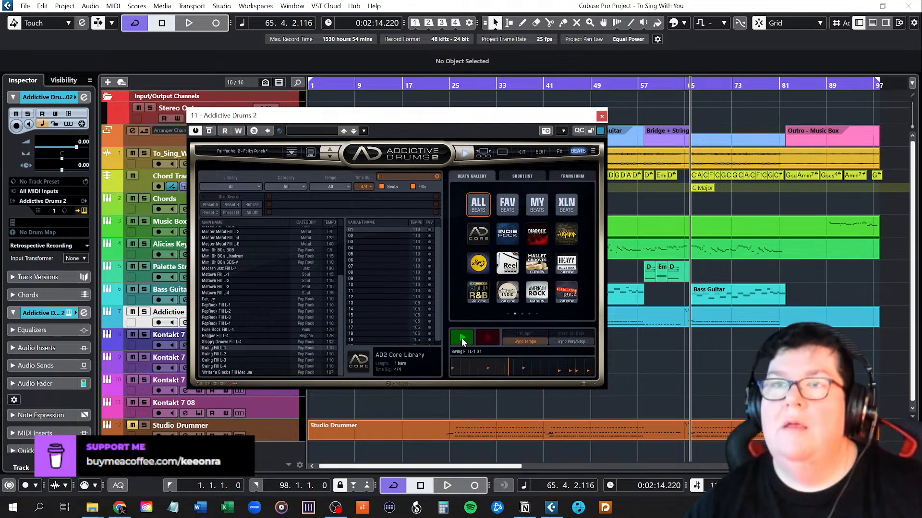
click(461, 338)
click(228, 353)
click(465, 340)
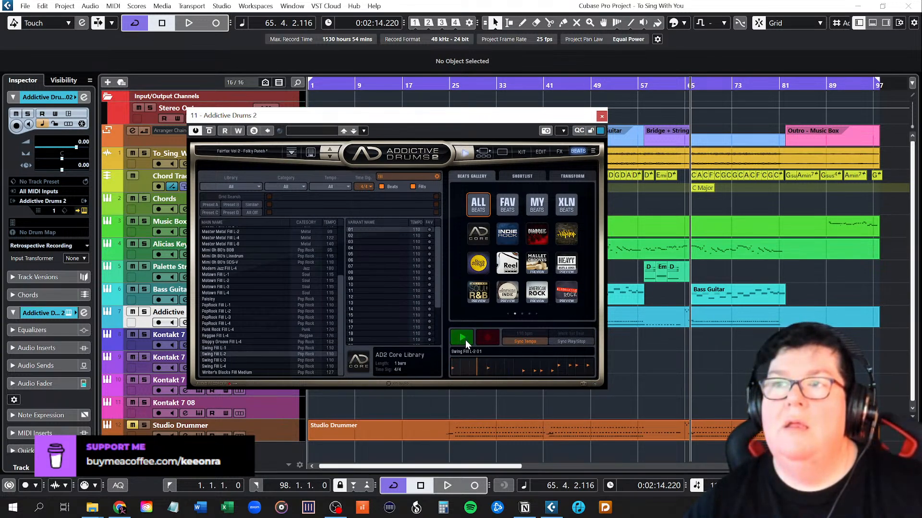
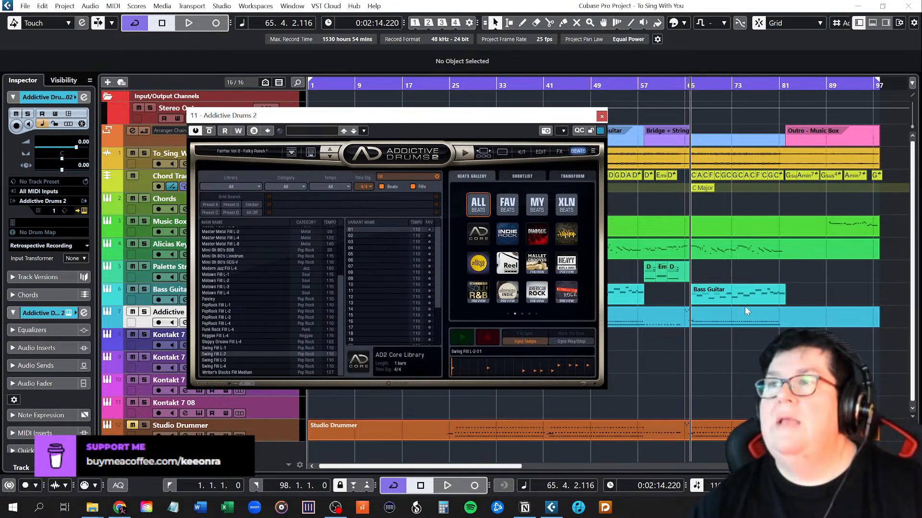
Set the playhead to bar 65 and place Swing Fill L-2 there on the Addictive Drums 2 02 track, before the last chorus.
scroll(690, 339, up, 8)
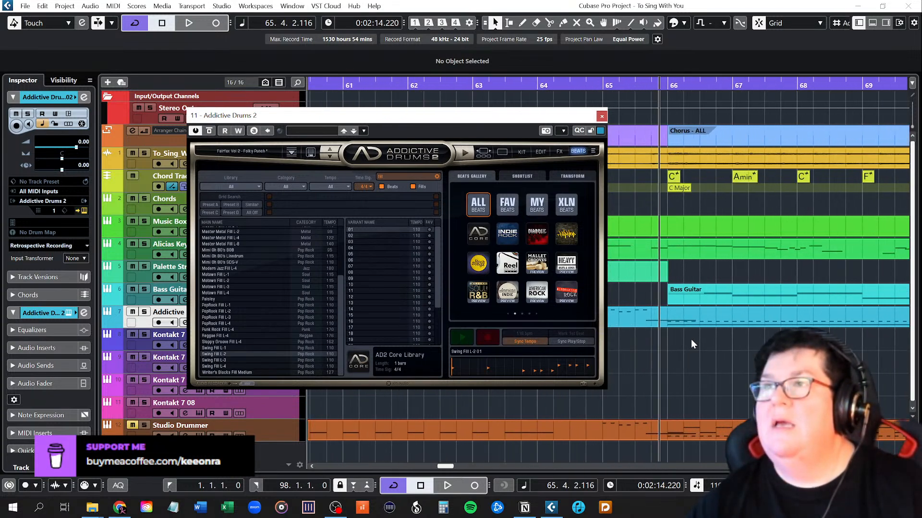
scroll(679, 339, up, 2)
scroll(679, 339, left, 4)
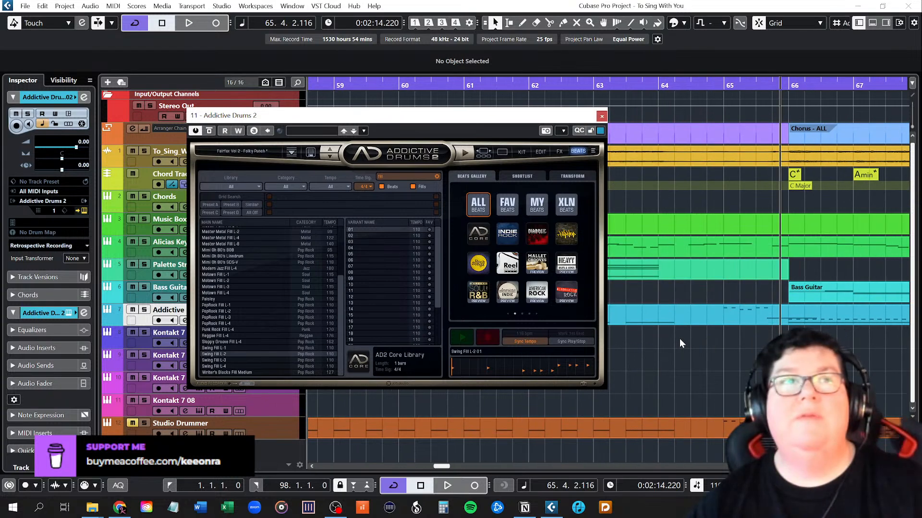
scroll(679, 339, right, 4)
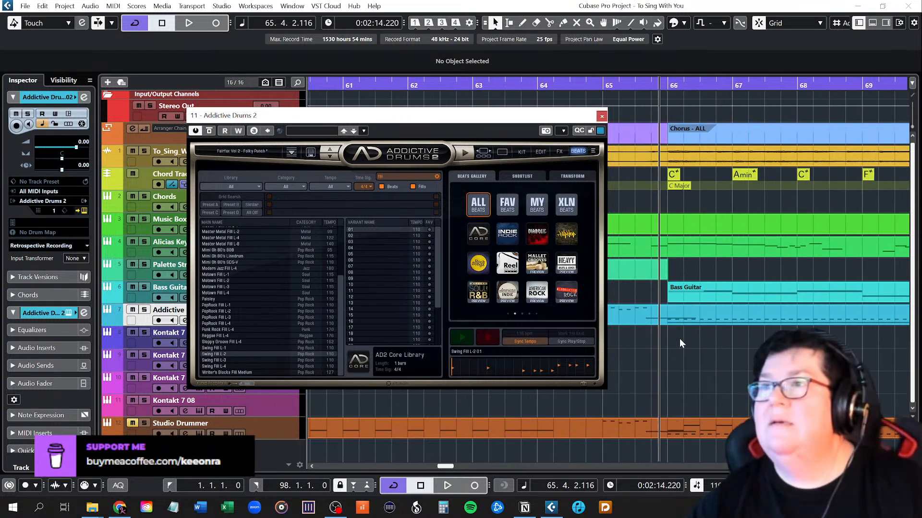
scroll(679, 339, left, 1)
scroll(678, 338, right, 1)
scroll(679, 339, left, 1)
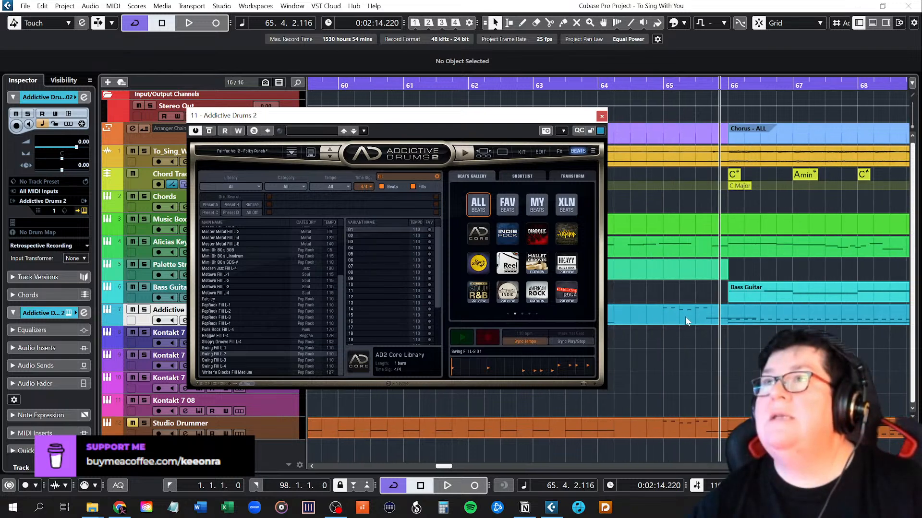
click(664, 83)
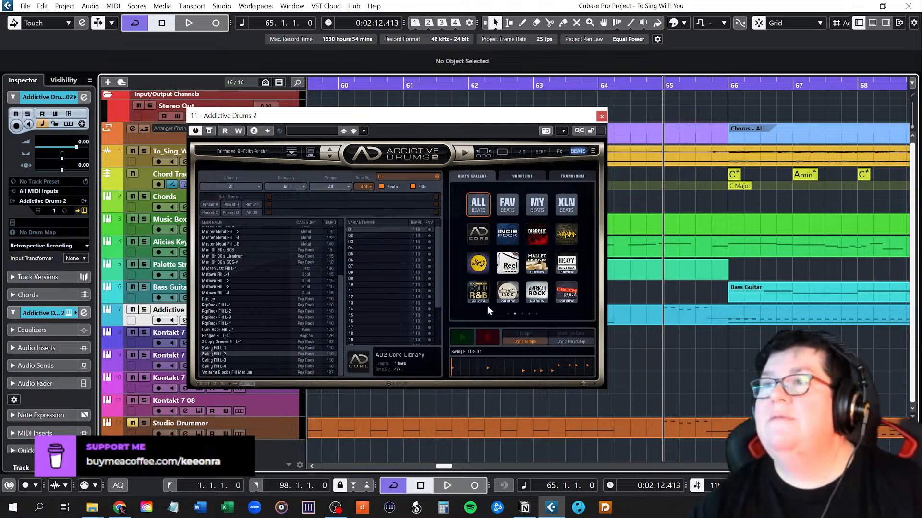
drag(209, 357, 668, 316)
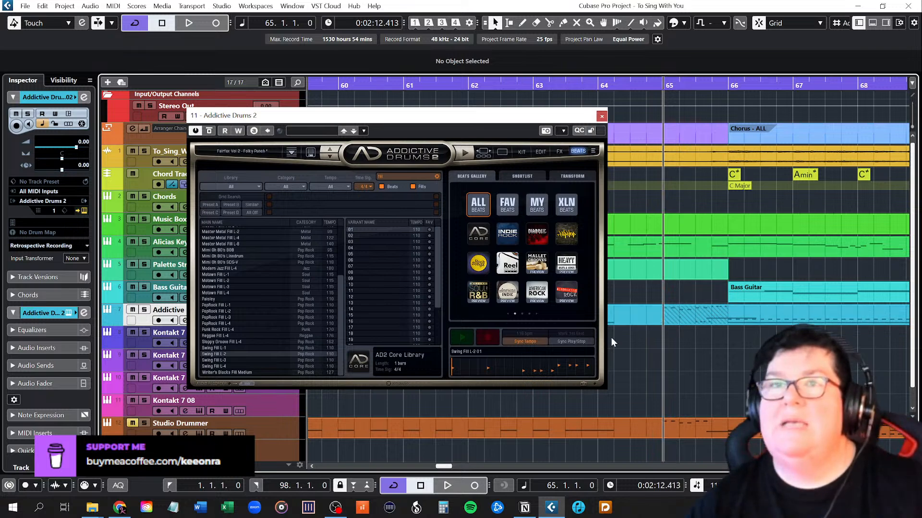
Audition Funk Fill L-1, variant 01, again and stop its playback.
scroll(677, 345, down, 1)
scroll(676, 345, up, 1)
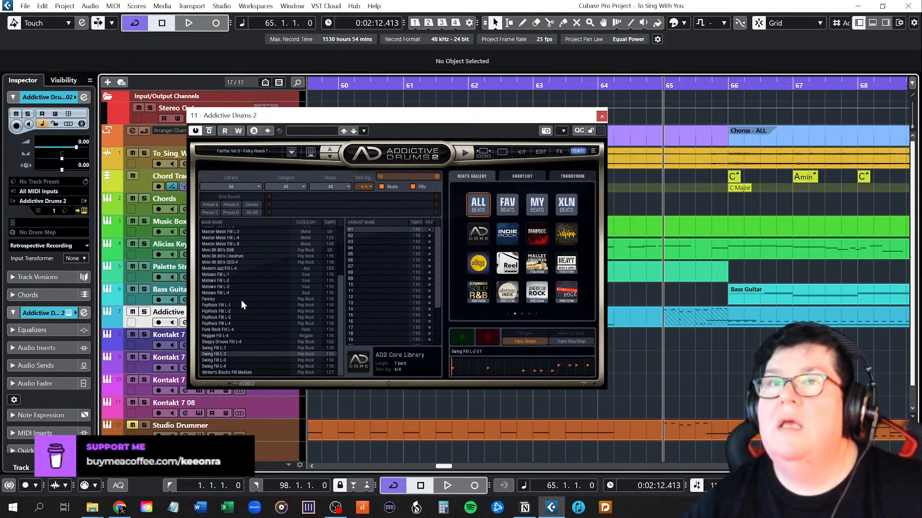
scroll(243, 296, up, 4)
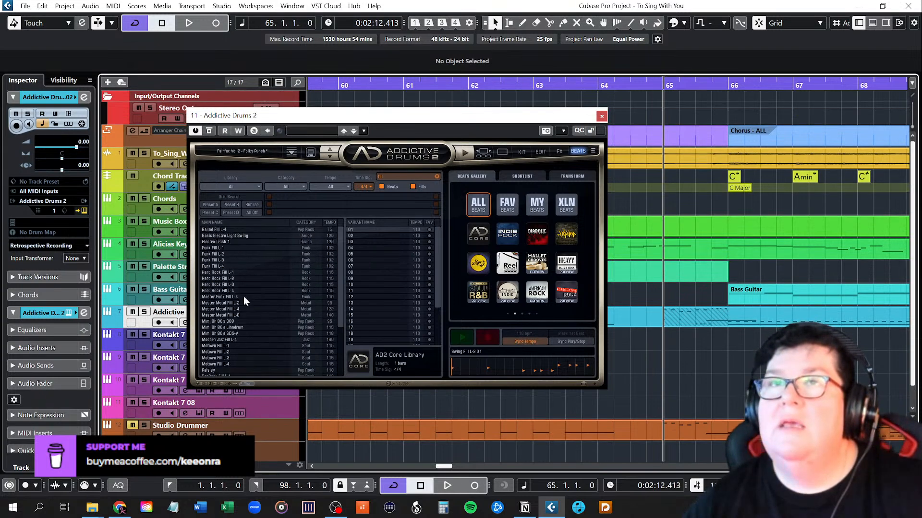
click(221, 248)
click(460, 337)
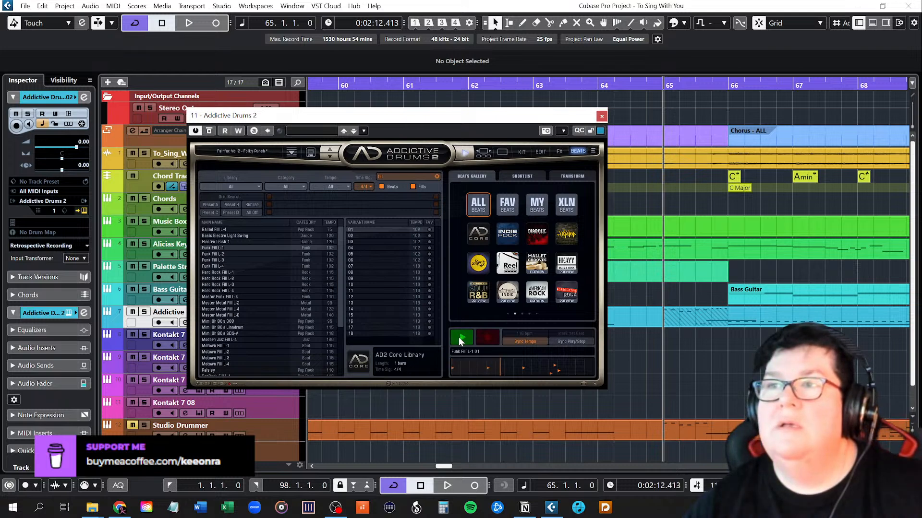
click(459, 338)
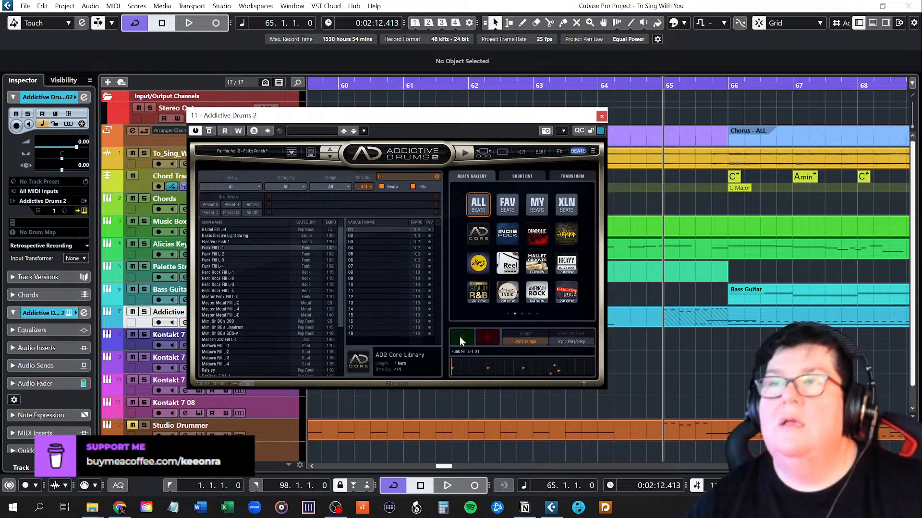
Return the playhead to the start with the whole song in view, and move the Addictive Drums 2 window clear of the track list.
drag(429, 126, 626, 193)
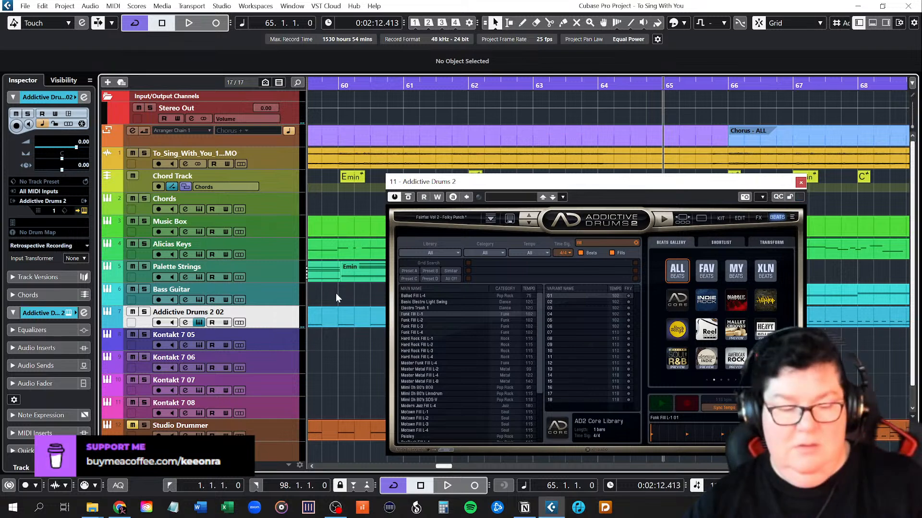
key(shift+f)
key(Home)
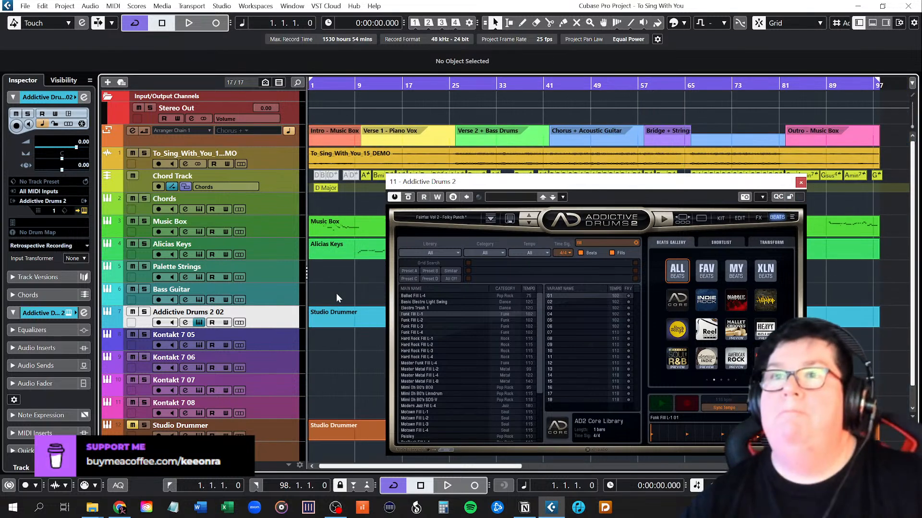
drag(487, 184, 123, 122)
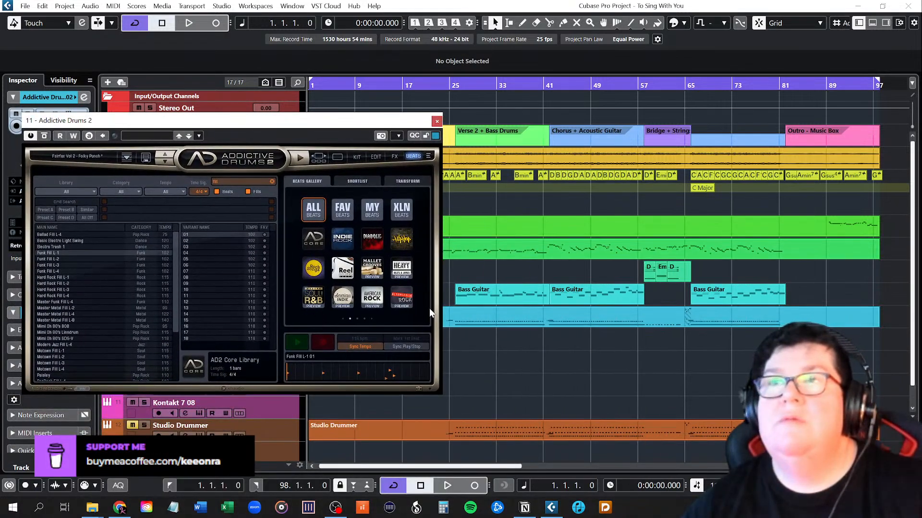
drag(354, 124, 816, 155)
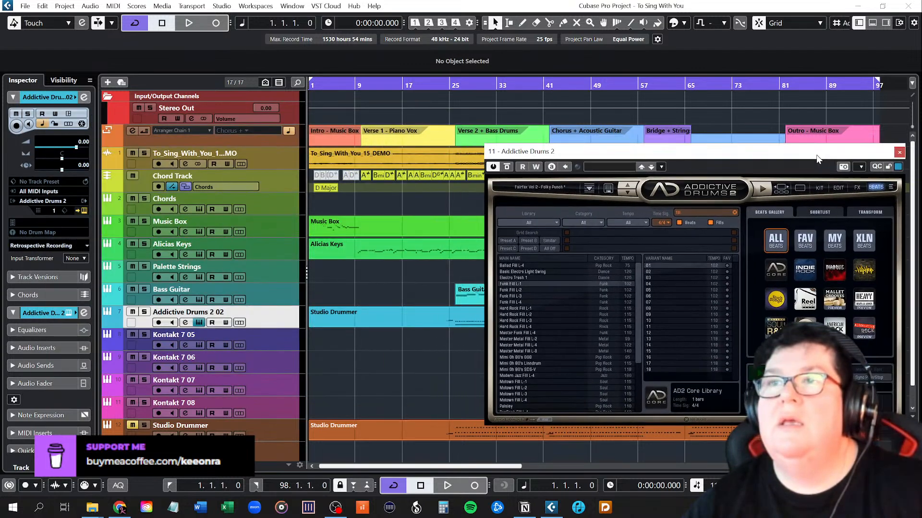
Place Funk Fill L-1, variant 01, at bar 24 on the Addictive Drums 2 02 track, and close the Addictive Drums 2 window.
scroll(439, 313, up, 4)
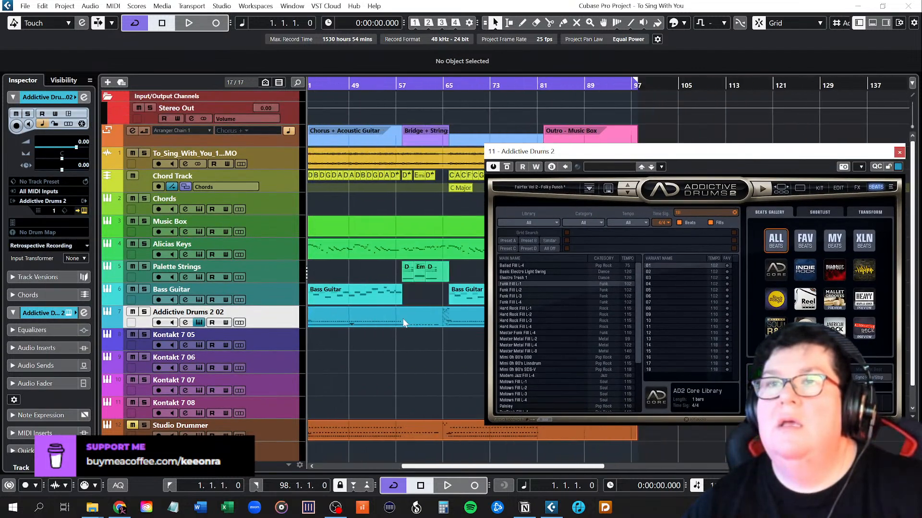
scroll(339, 322, up, 5)
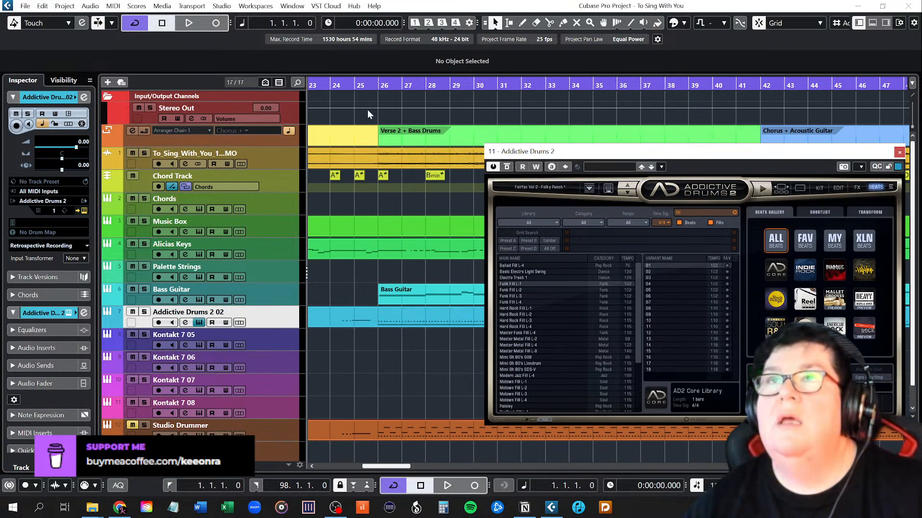
click(342, 84)
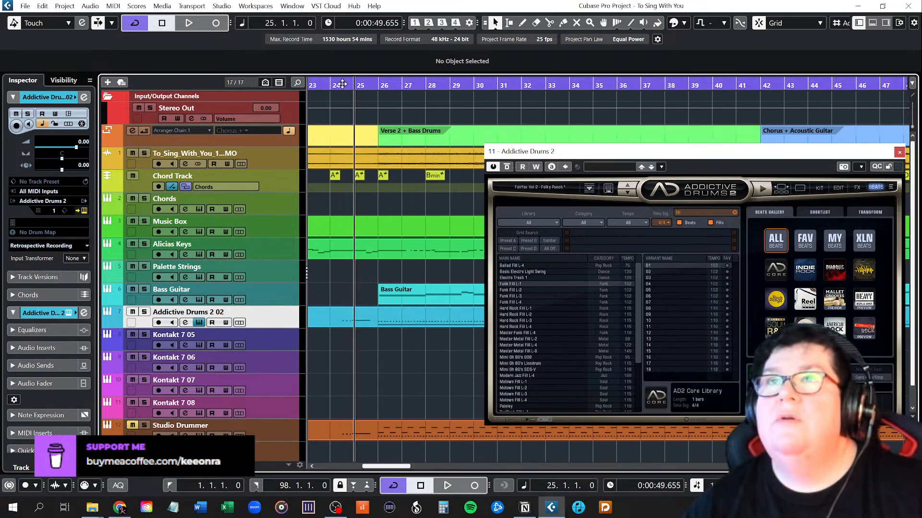
click(332, 84)
scroll(353, 233, up, 2)
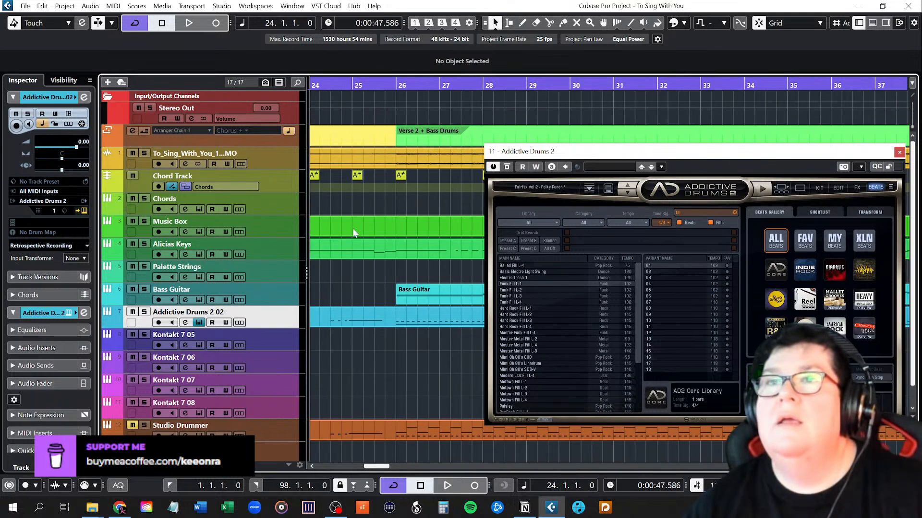
click(331, 85)
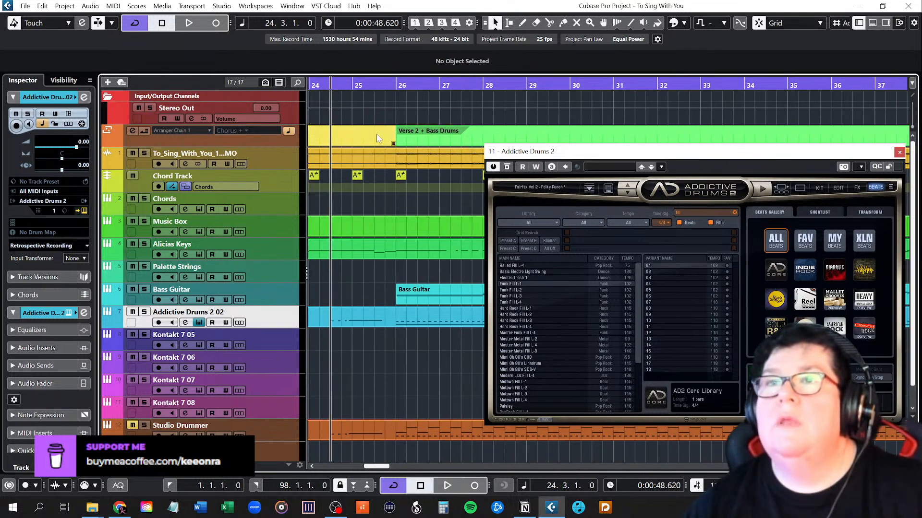
drag(514, 282, 333, 315)
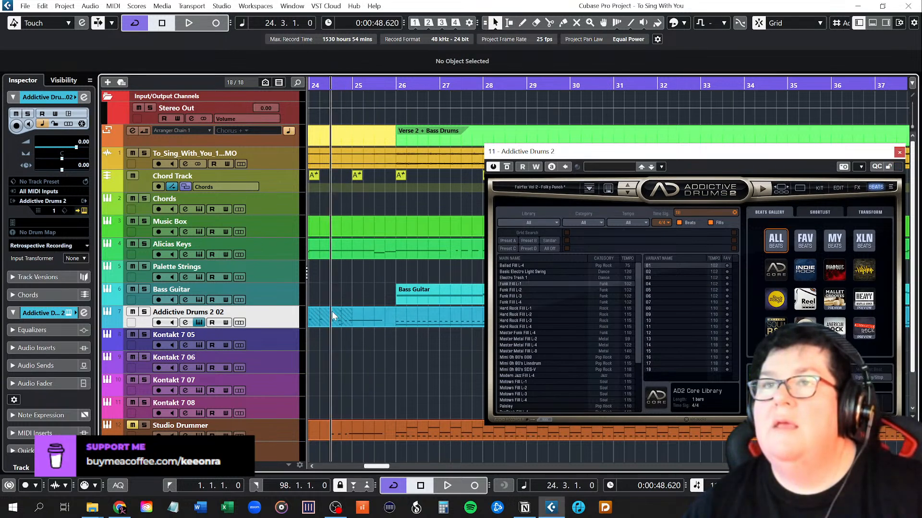
click(900, 152)
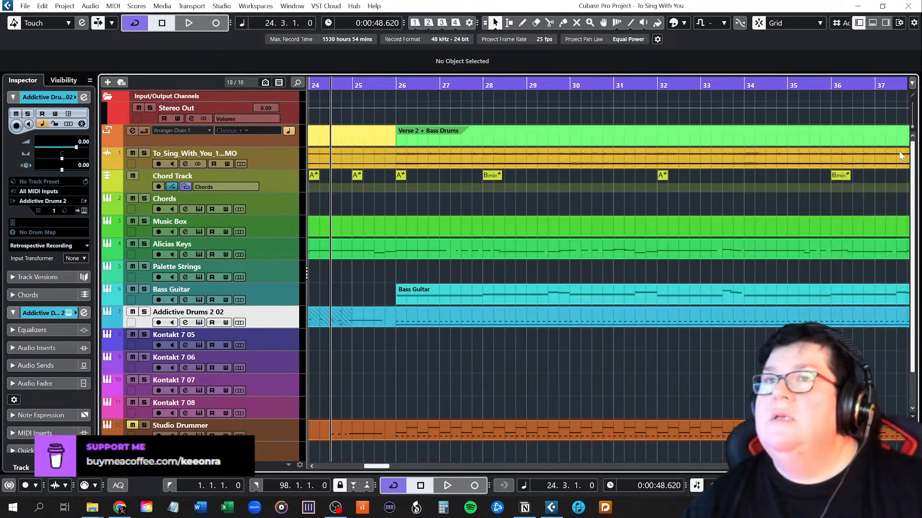
Check the lanes of the Addictive Drums 2 02 track by showing them, and hide them again.
click(240, 323)
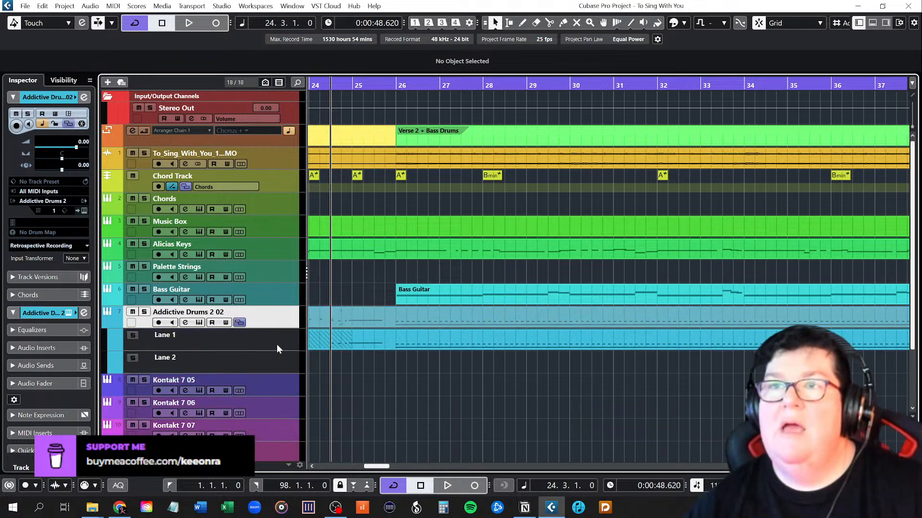
click(239, 322)
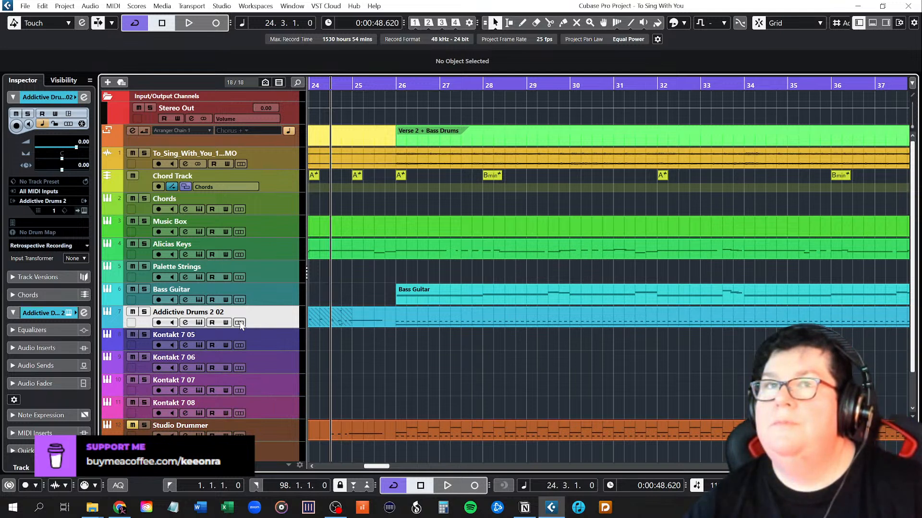
click(240, 322)
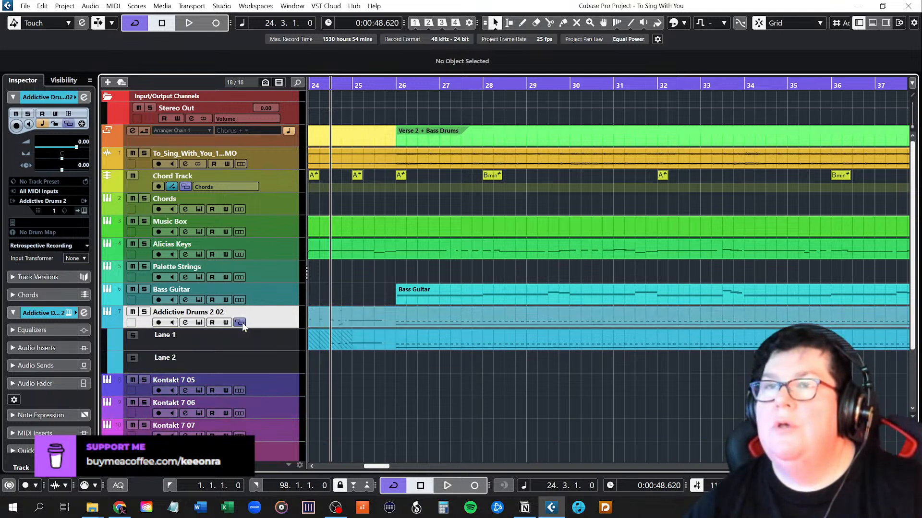
click(240, 323)
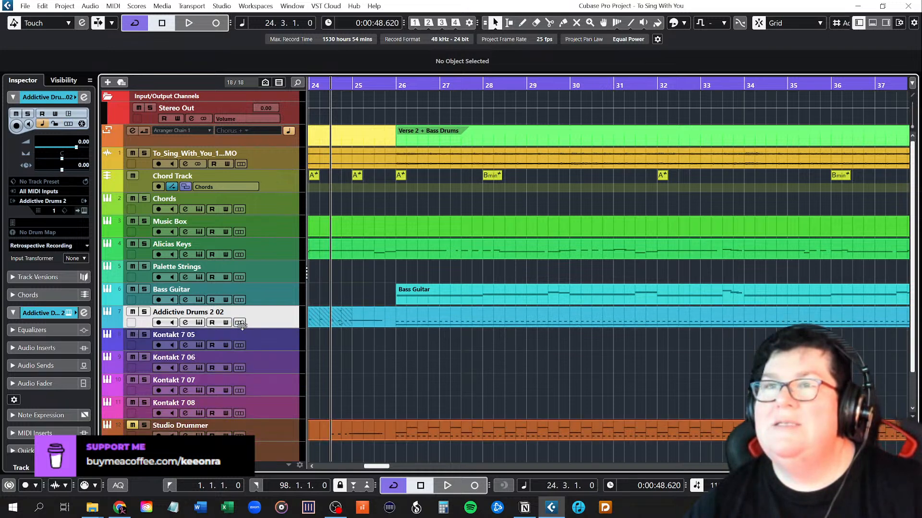
Examine the drum part's notes around the bar 24 fill in the Key Editor, and return to the project.
double_click(338, 319)
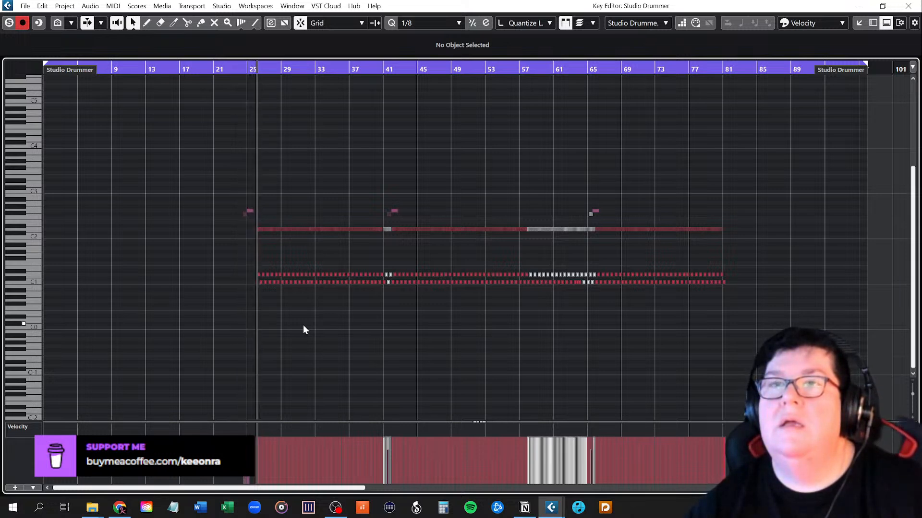
scroll(234, 281, up, 3)
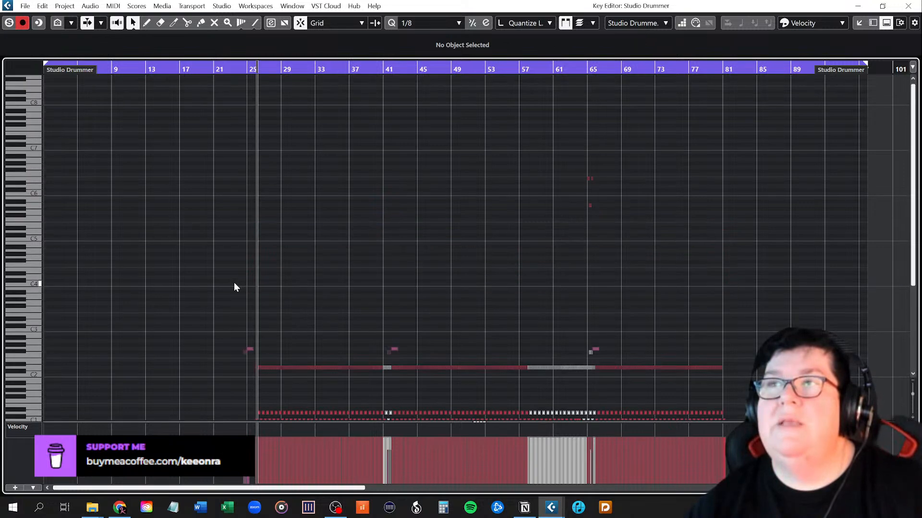
scroll(235, 286, down, 3)
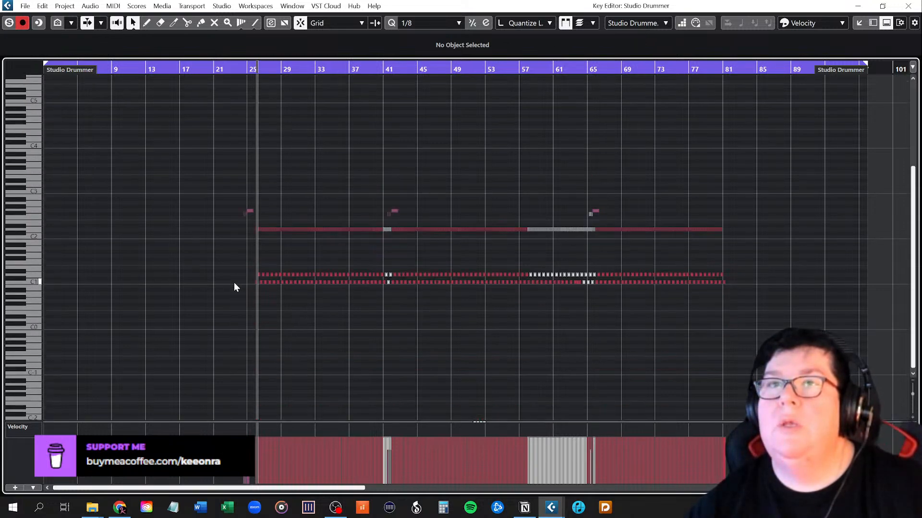
scroll(234, 286, up, 2)
scroll(234, 286, down, 2)
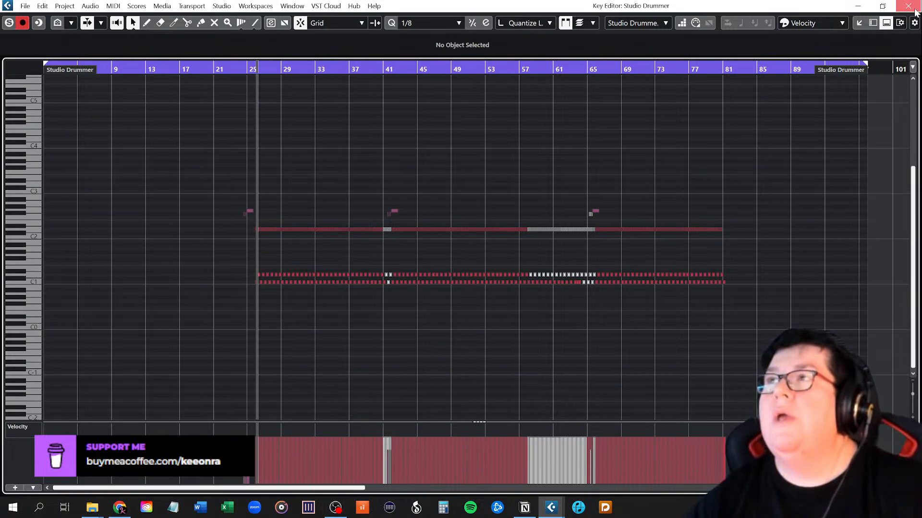
click(908, 6)
double_click(335, 317)
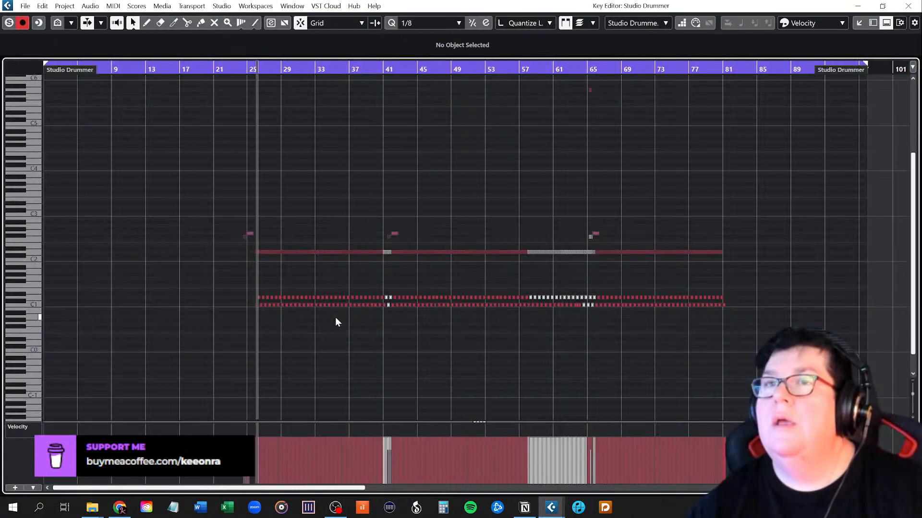
click(911, 7)
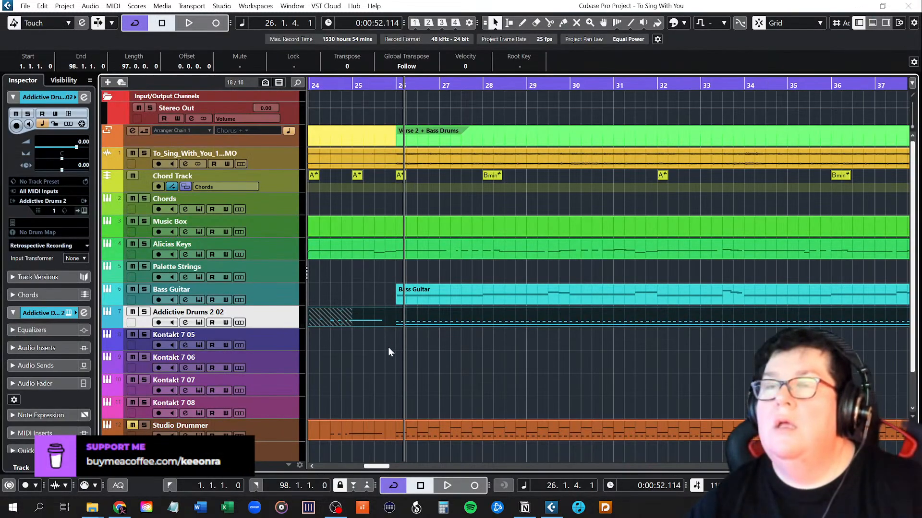
Check the drum part at the bar 65 fill in the Key Editor, and return to the project.
key(g)
key(g)
key(g)
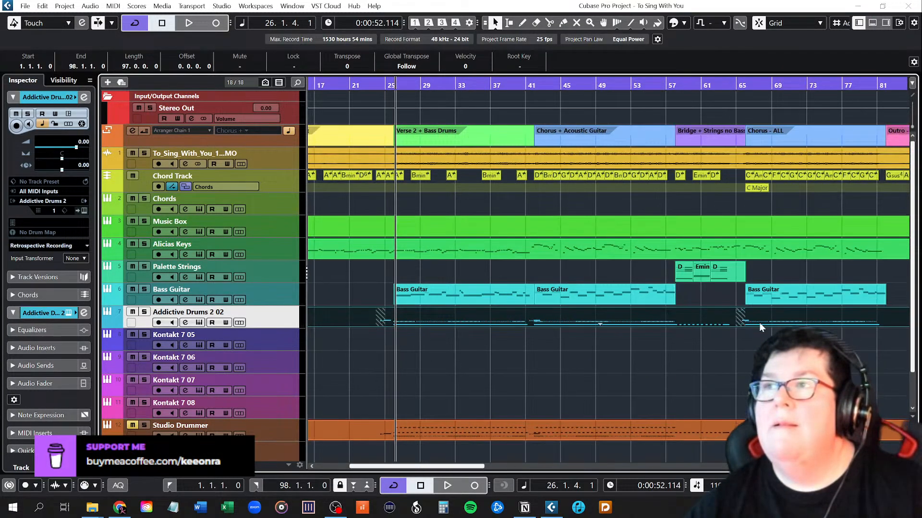
double_click(735, 315)
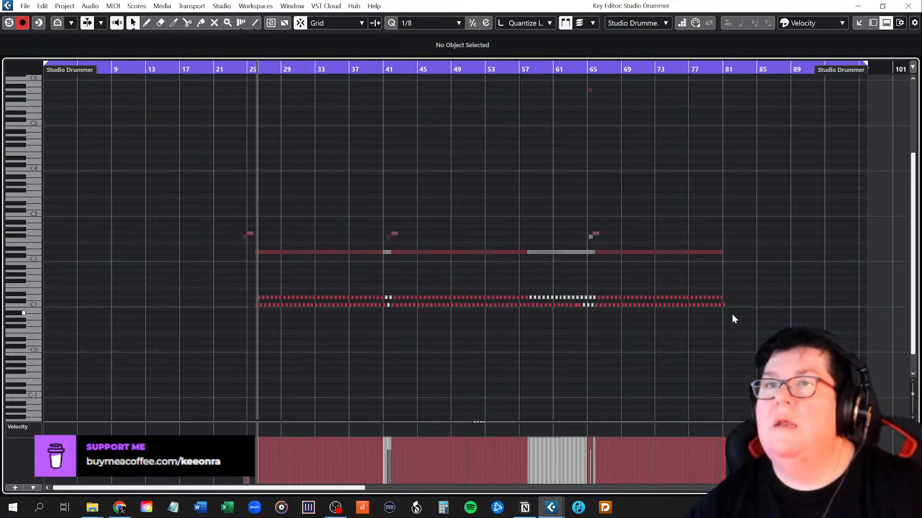
click(908, 5)
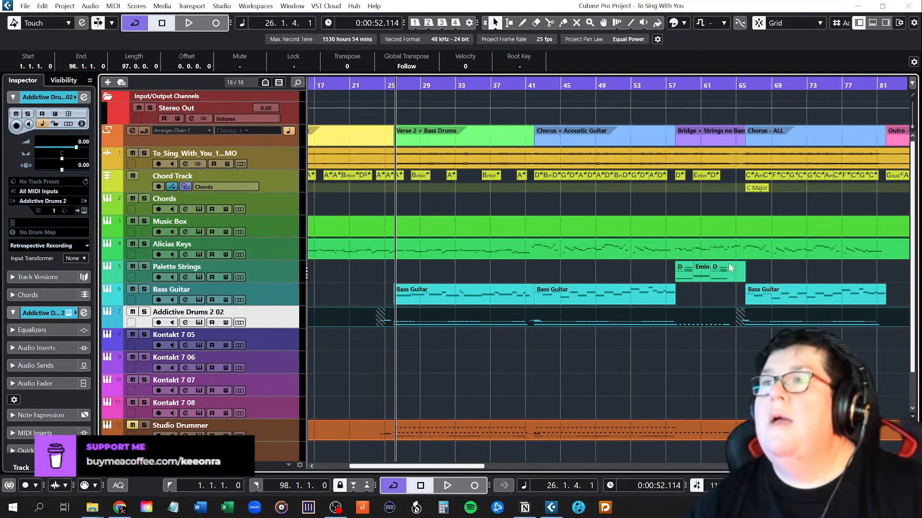
Try moving the long drum part on the Addictive Drums 2 02 track to start at bar 6, and undo the move.
drag(744, 320, 787, 313)
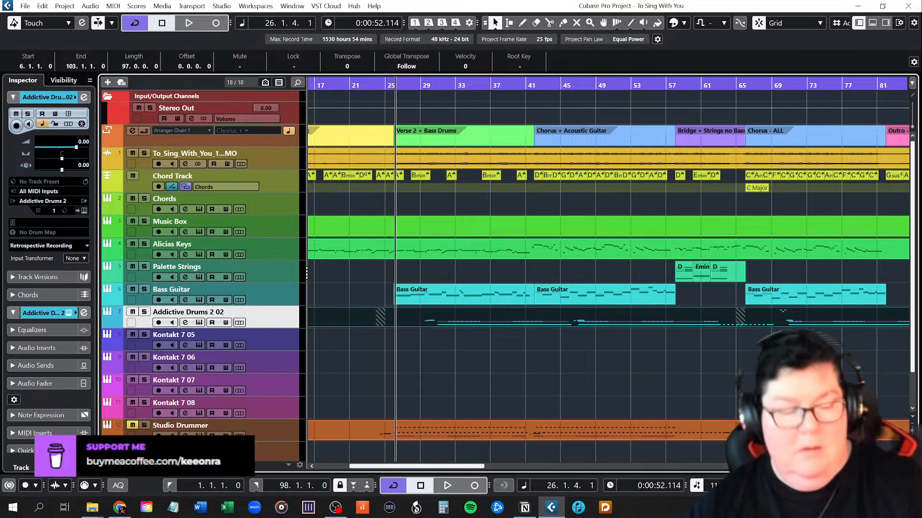
key(ctrl+z)
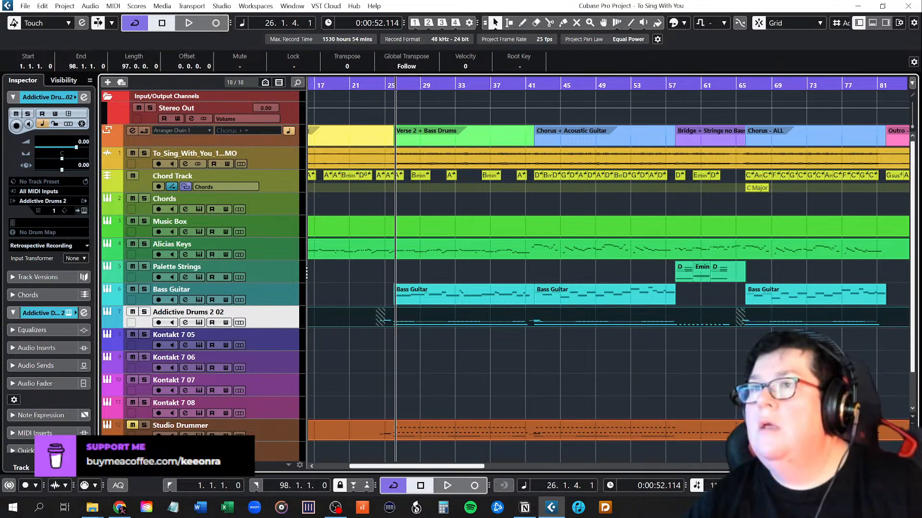
Glue the bar 24 and bar 65 fills into the long drum part on the Addictive Drums 2 02 track, and return to Object Selection.
click(694, 362)
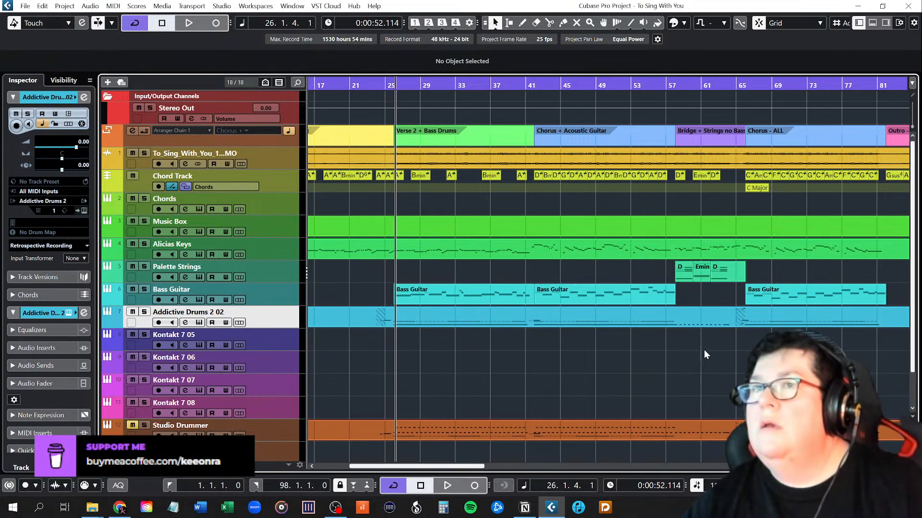
right_click(755, 336)
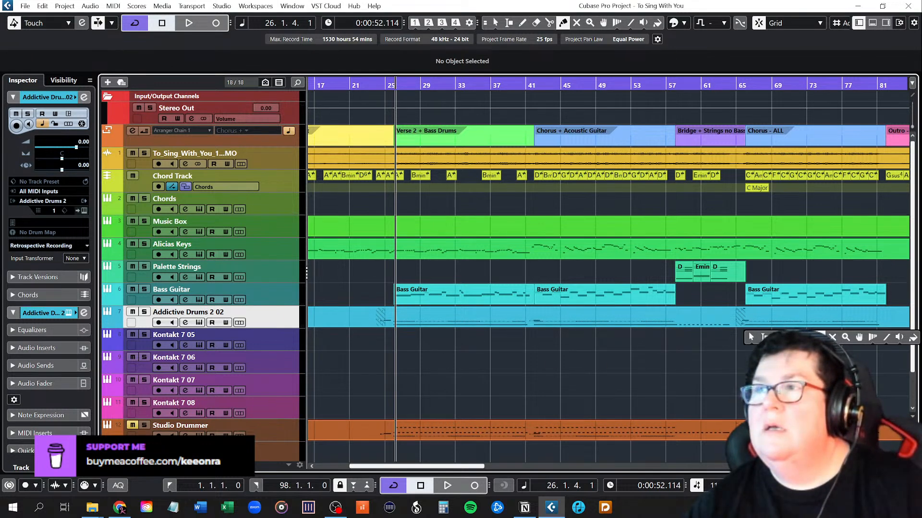
click(819, 337)
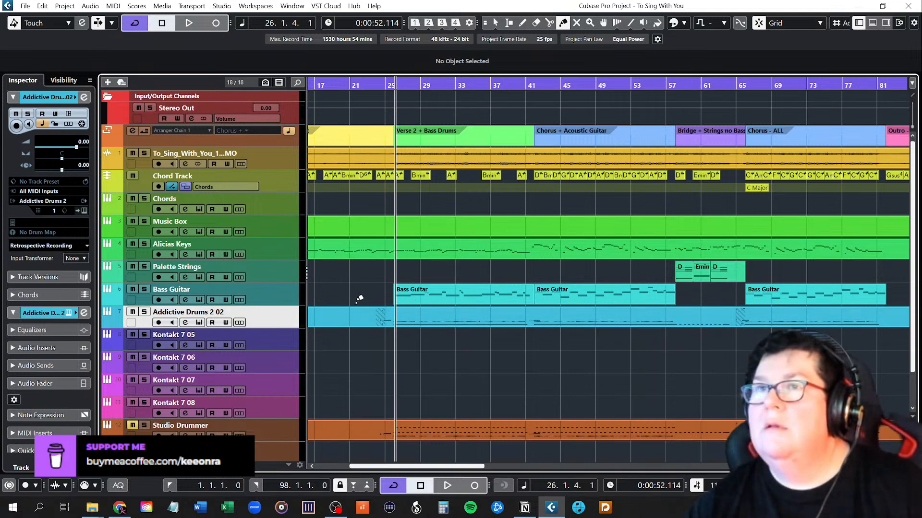
drag(356, 303, 391, 336)
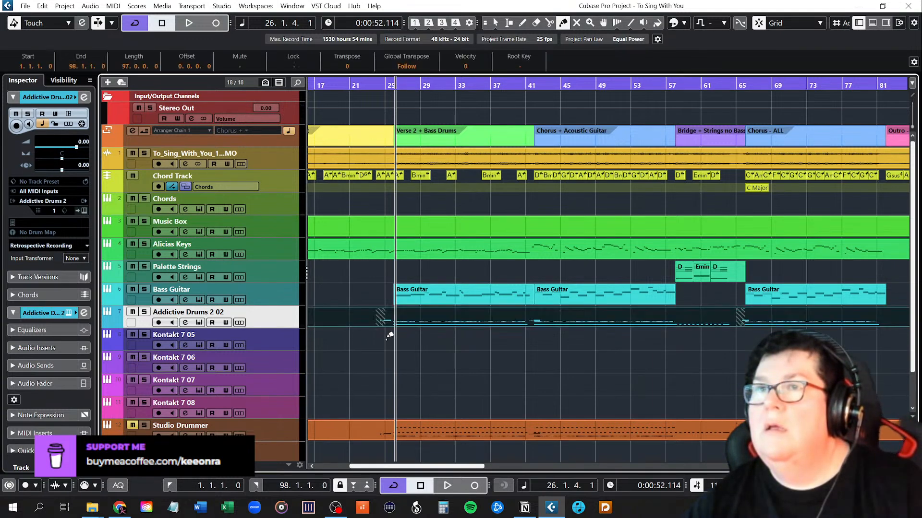
click(388, 317)
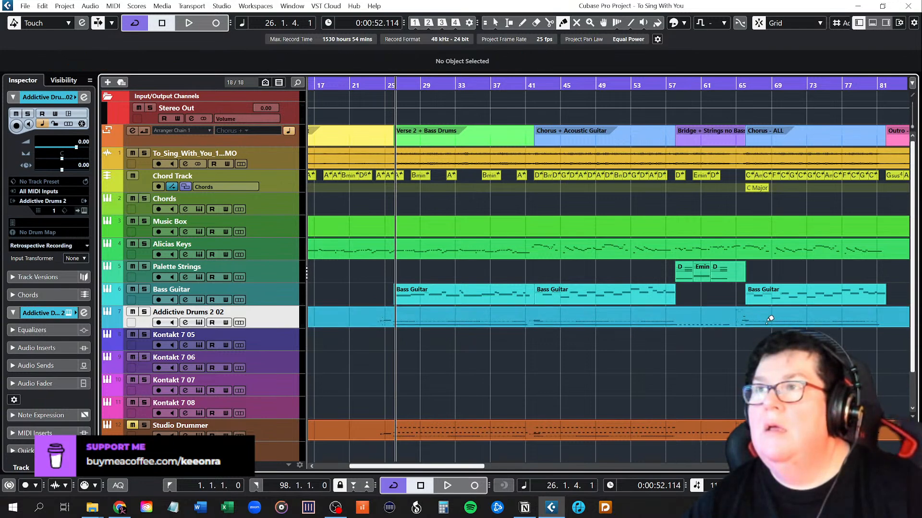
key(1)
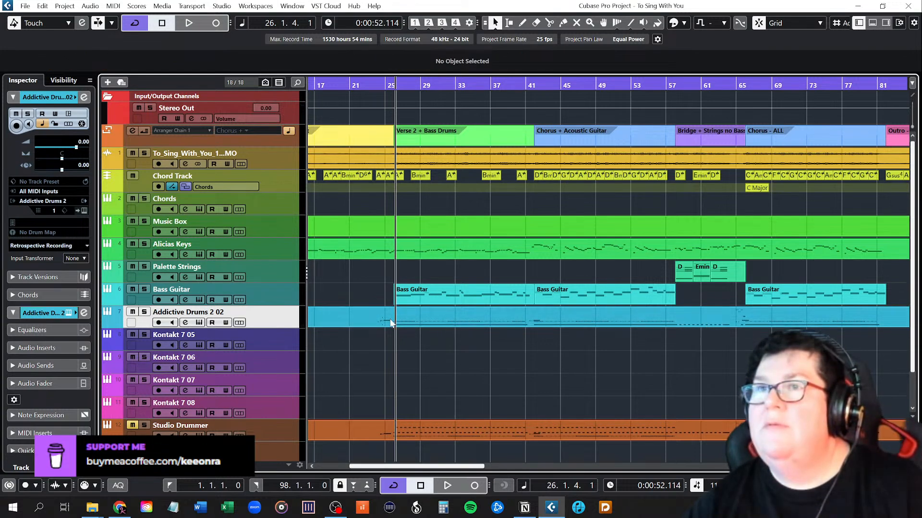
Open the merged drum part in the Key Editor and examine the individual fill notes at bars 24 and 25.
double_click(378, 316)
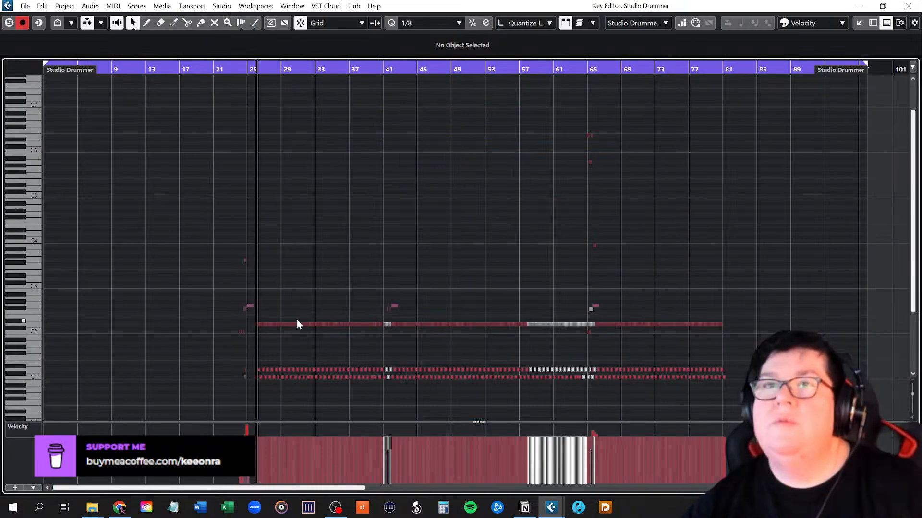
scroll(181, 316, down, 2)
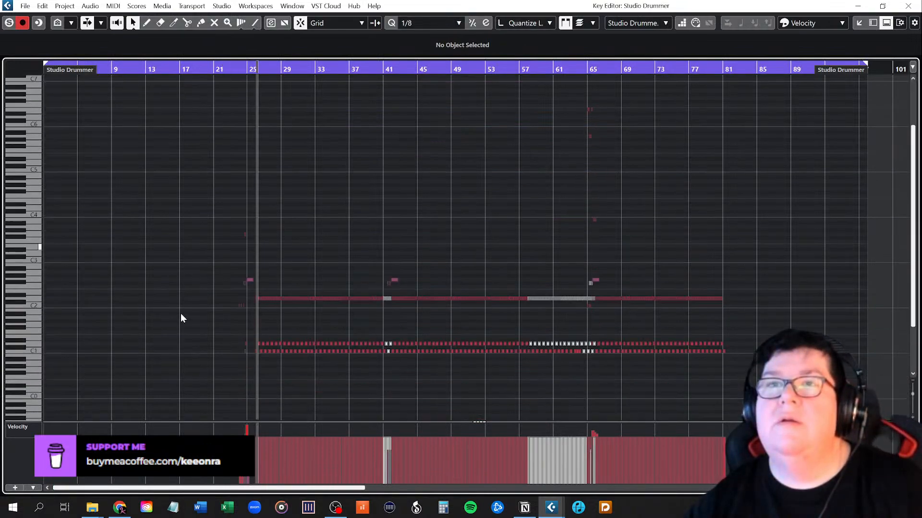
scroll(181, 313, down, 5)
ctrl+scroll(181, 313, up, 5)
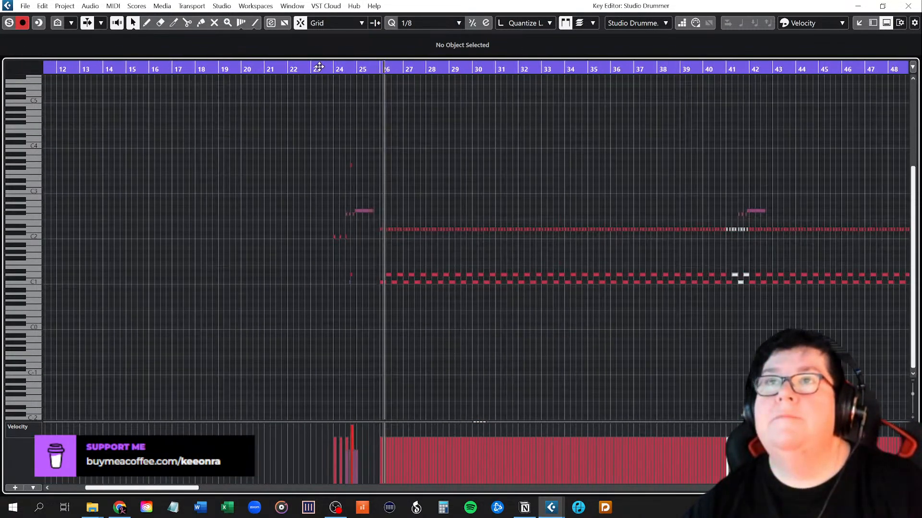
click(315, 68)
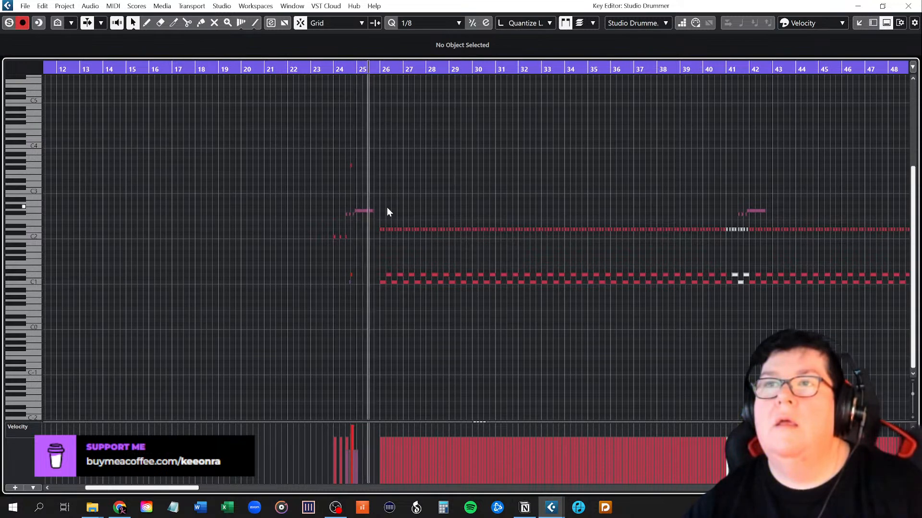
scroll(391, 224, up, 3)
key(h)
key(h)
key(h)
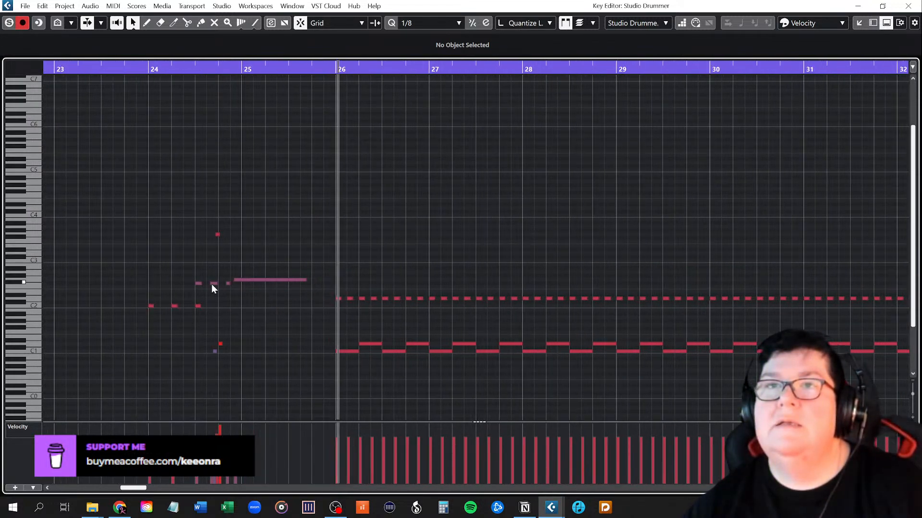
click(198, 284)
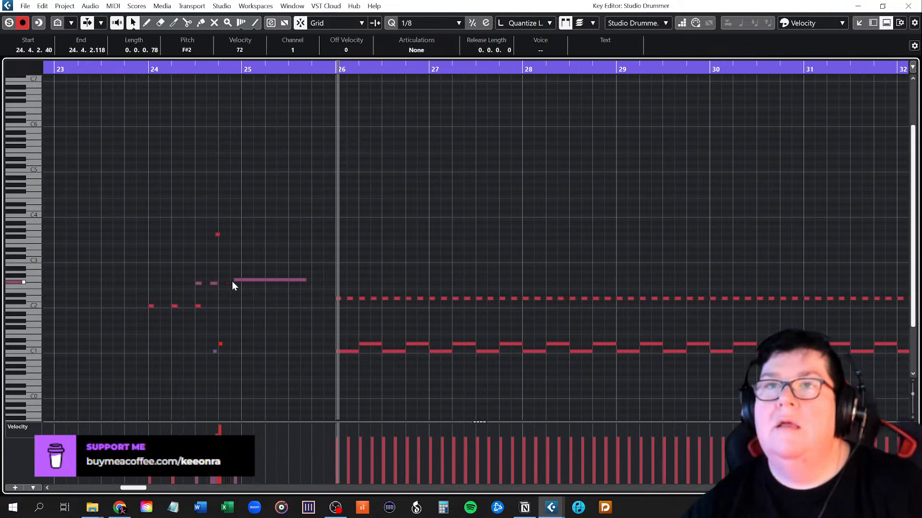
click(250, 281)
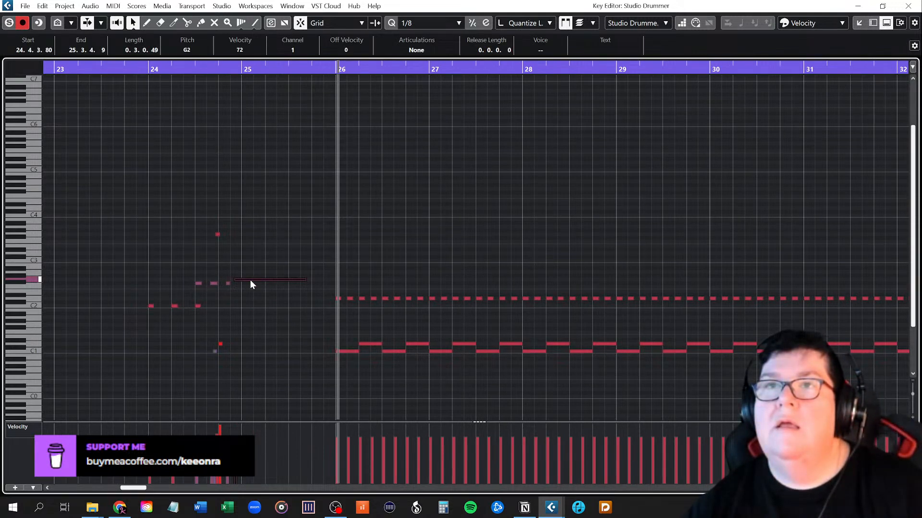
Mute the bar 24 fill's F#2 notes and long G2 note, and play the part from just before bar 24.
right_click(224, 267)
click(333, 263)
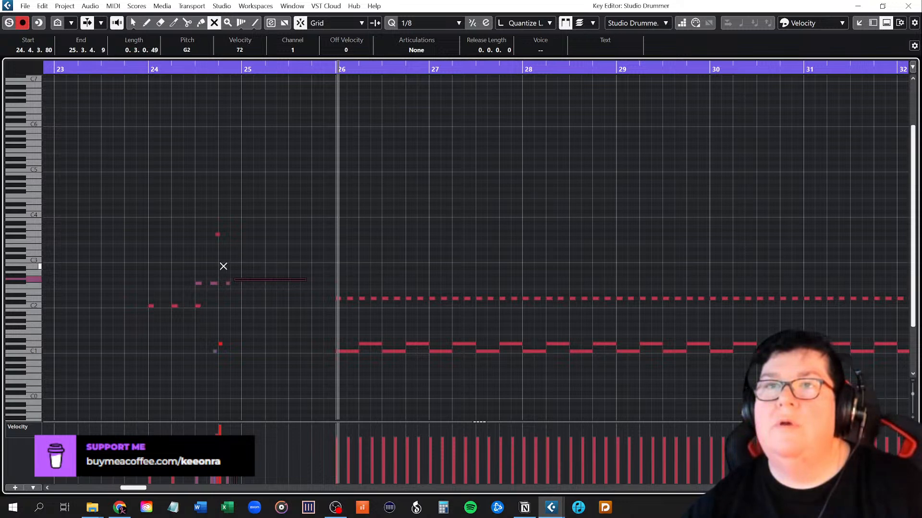
drag(189, 269, 315, 290)
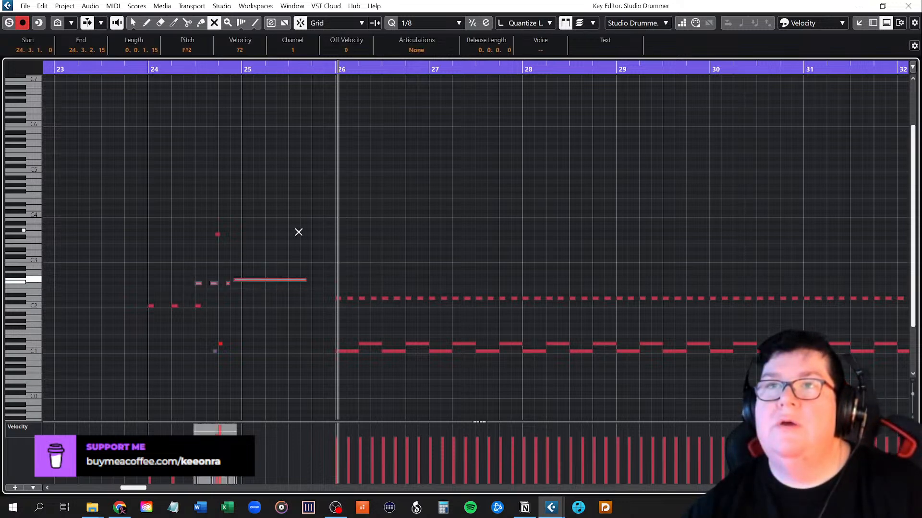
key(1)
click(136, 68)
key(space)
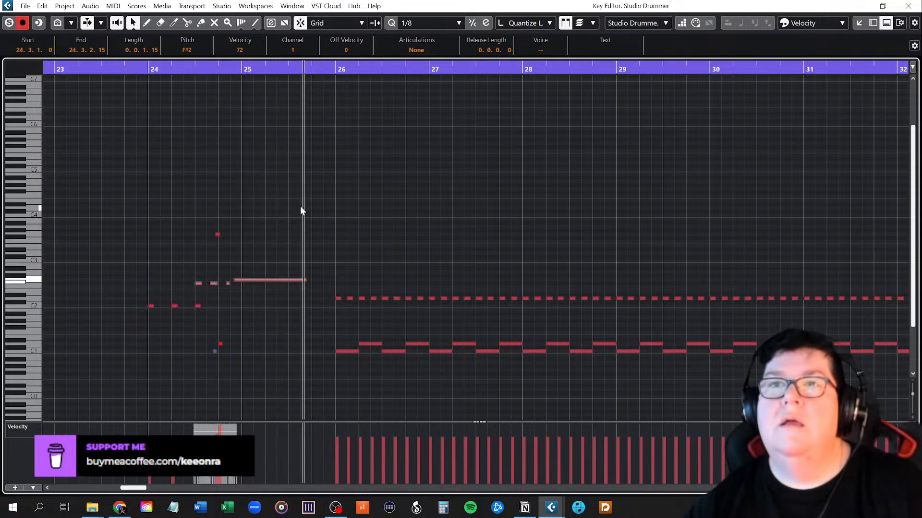
Unmute only the fill's long G2 note and audition the part from the middle of bar 23.
click(229, 286)
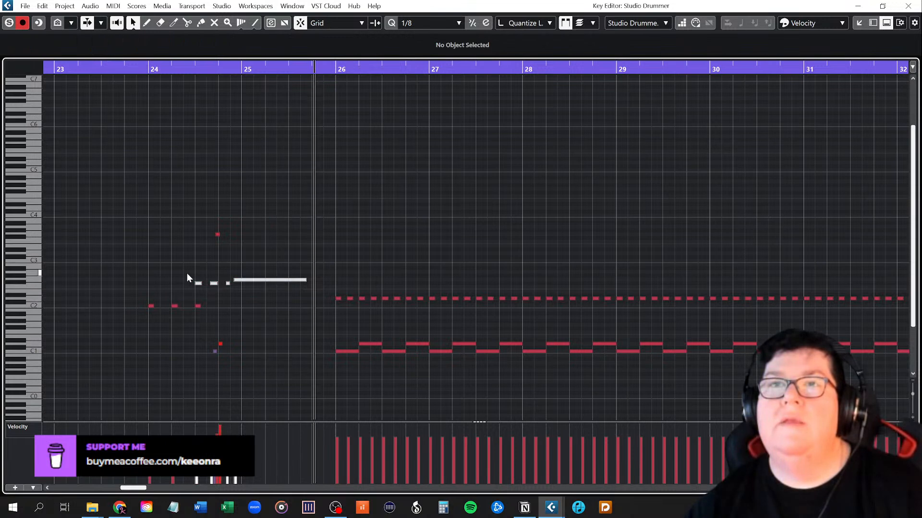
drag(232, 288, 221, 286)
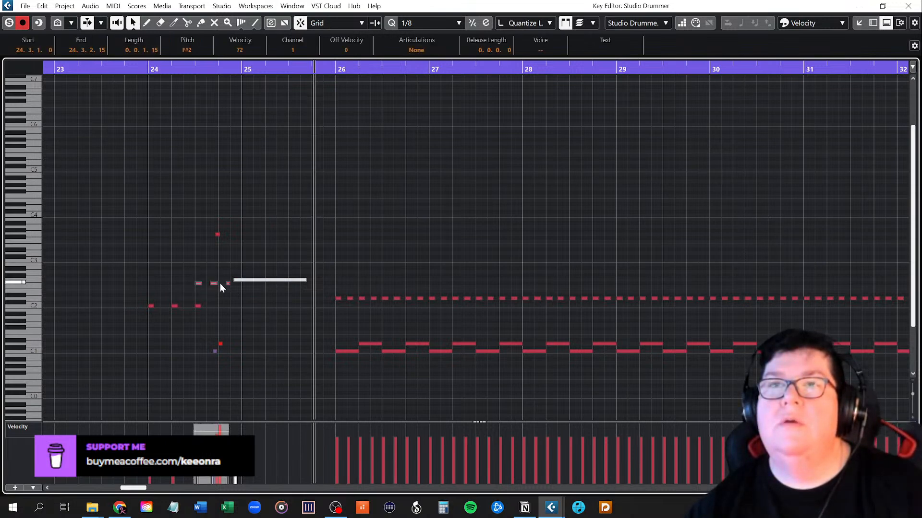
click(255, 251)
right_click(263, 251)
click(347, 251)
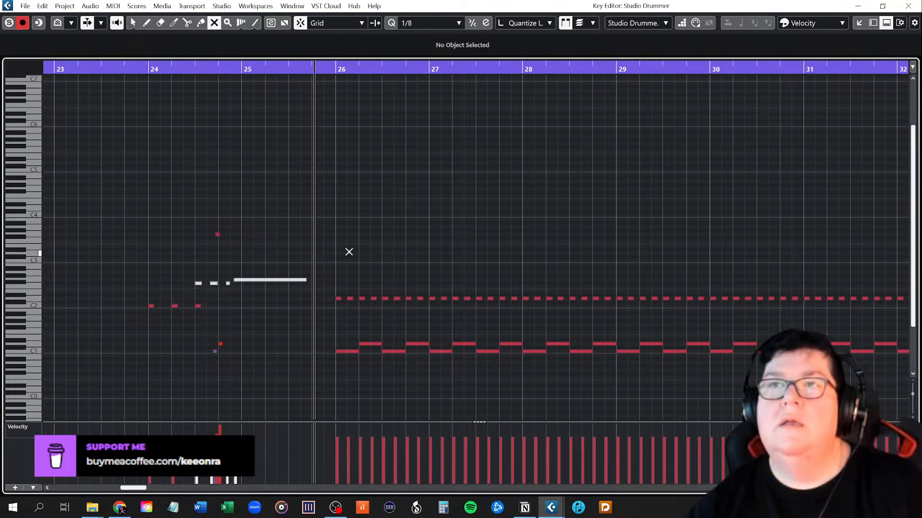
drag(261, 267, 280, 302)
key(1)
click(279, 303)
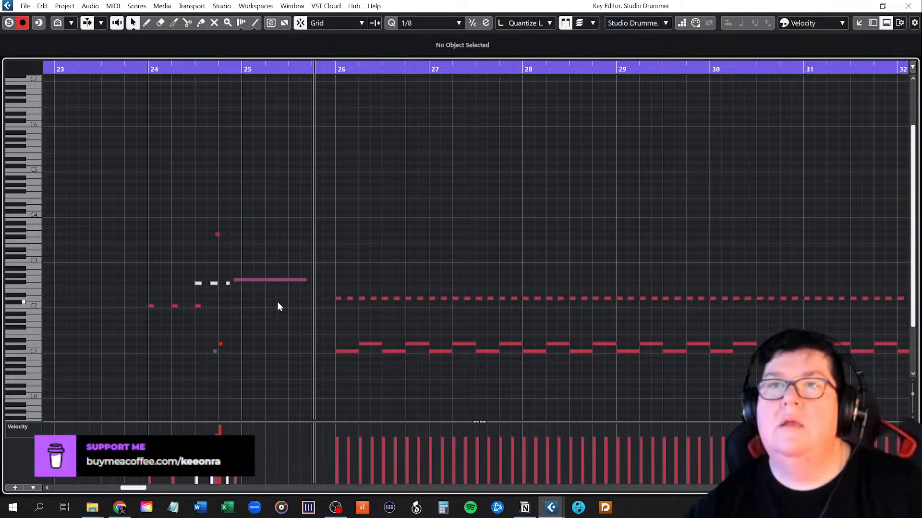
click(101, 69)
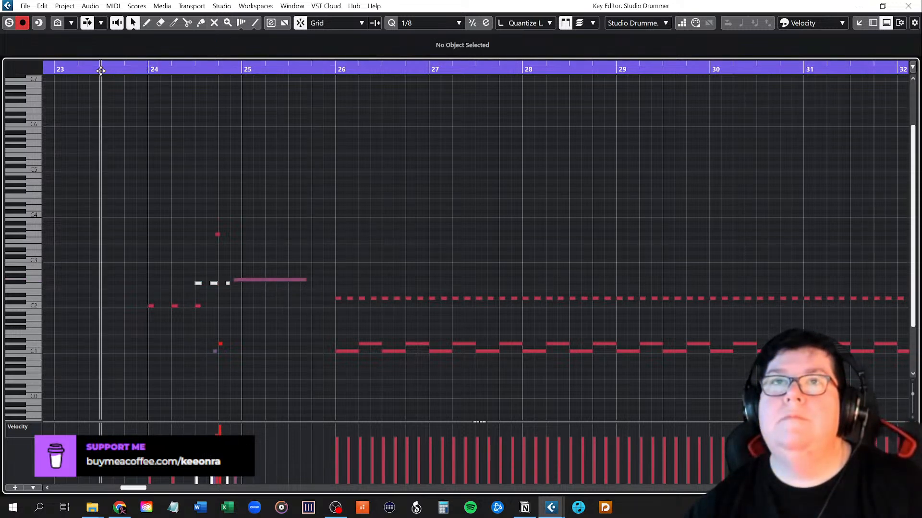
key(space)
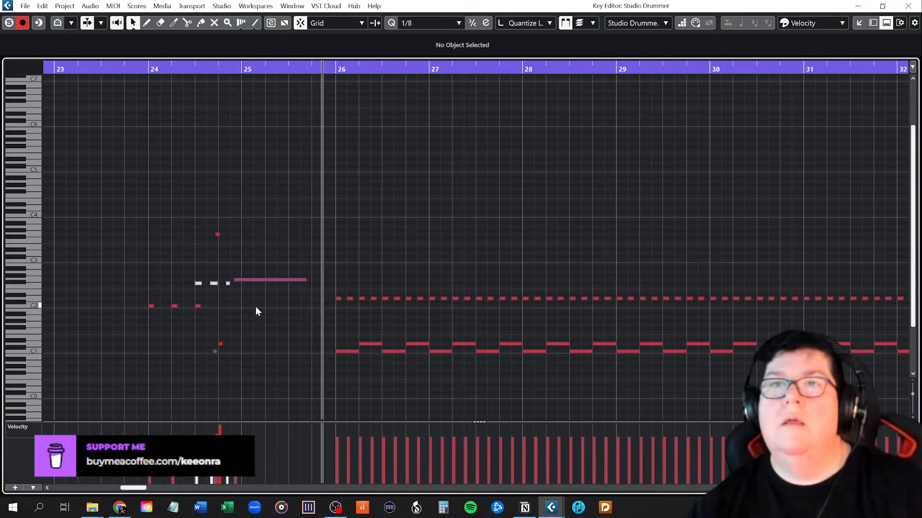
Unmute the last short F#2 note of the bar 24 fill and audition it from late in bar 23.
right_click(235, 293)
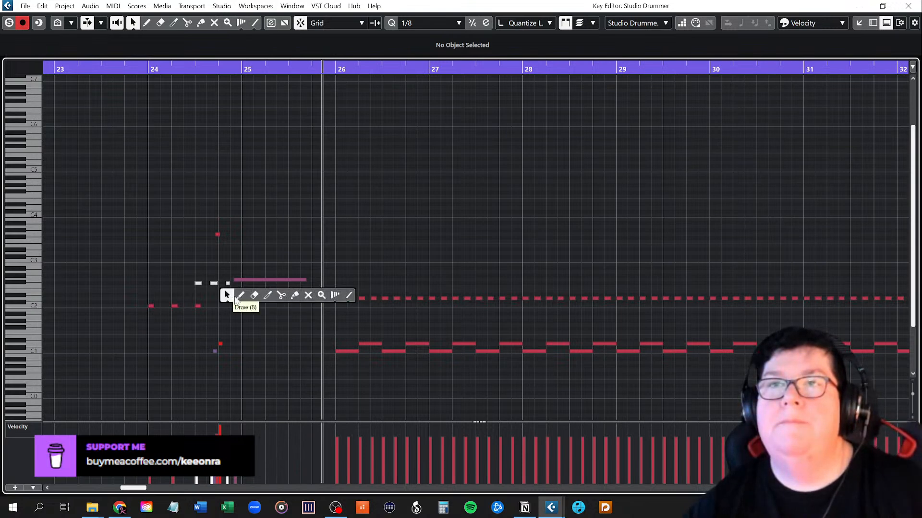
click(308, 296)
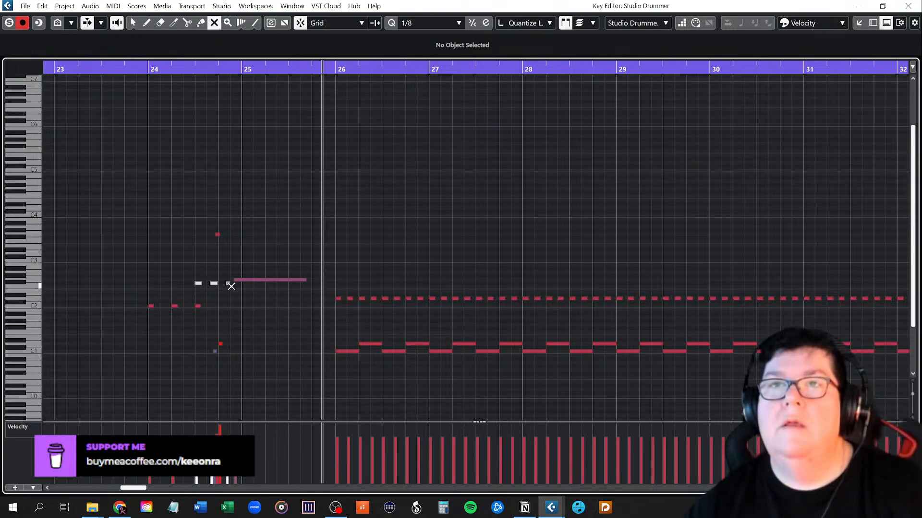
click(230, 288)
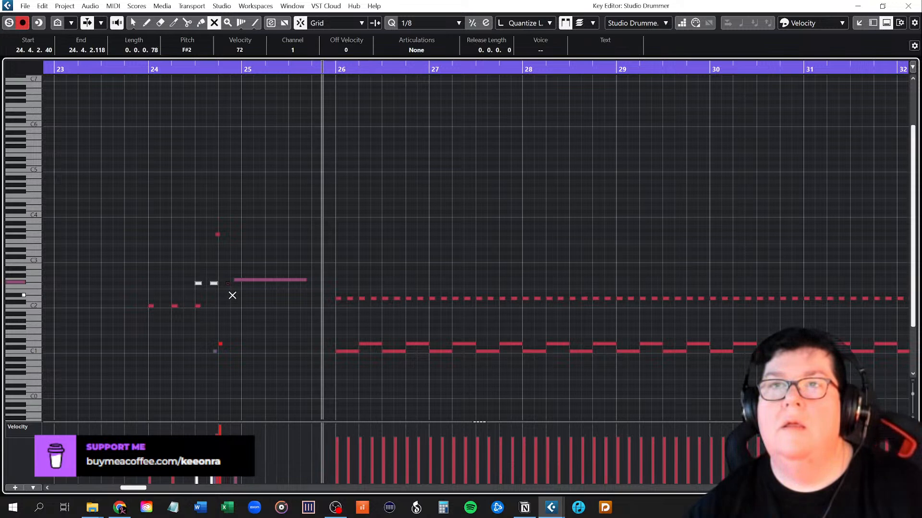
right_click(241, 305)
click(246, 306)
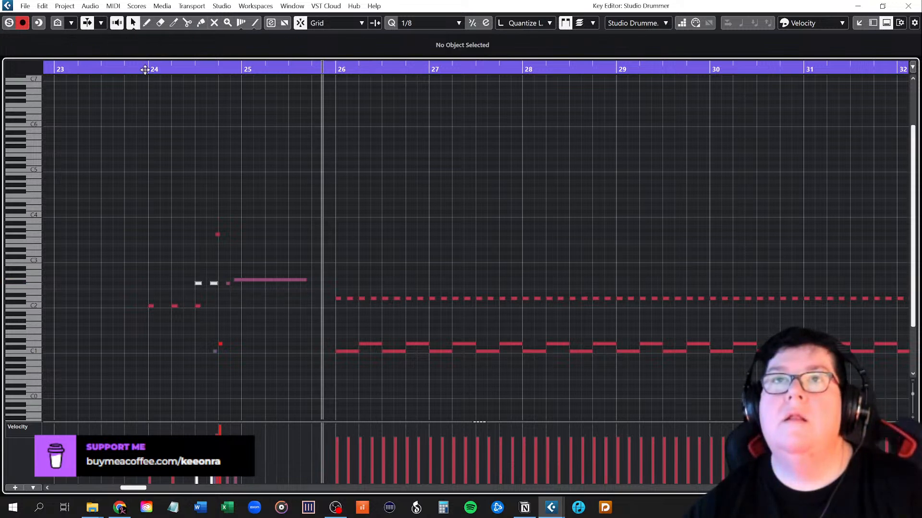
click(125, 69)
key(space)
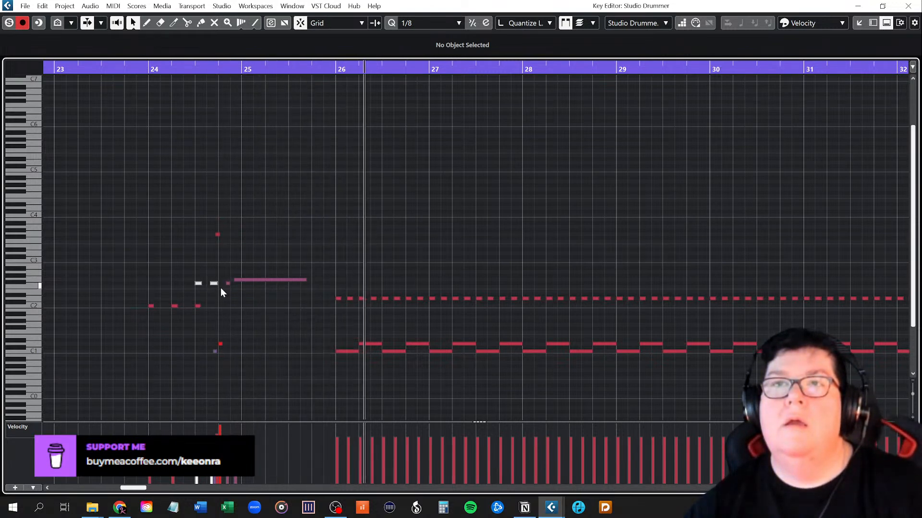
Unmute the fill's two remaining F#2 notes and replay the whole fill from just before bar 24.
right_click(178, 265)
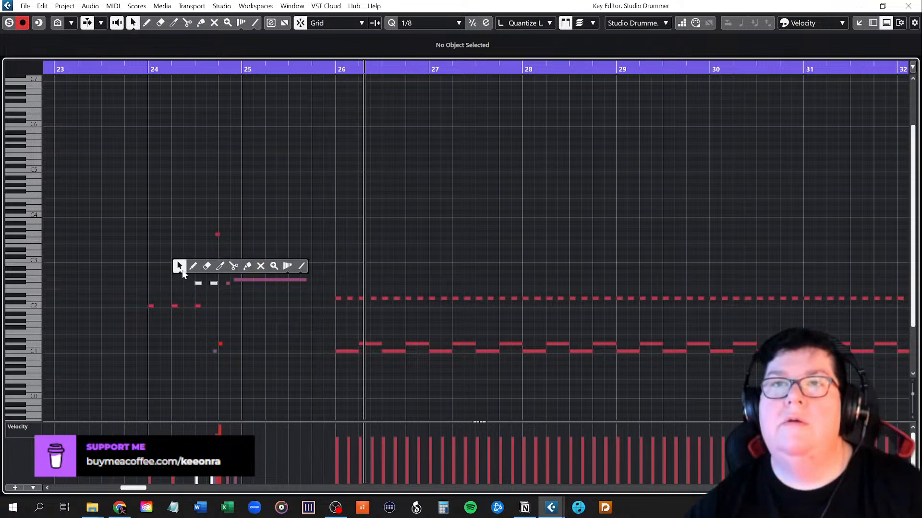
click(179, 265)
right_click(202, 265)
click(286, 269)
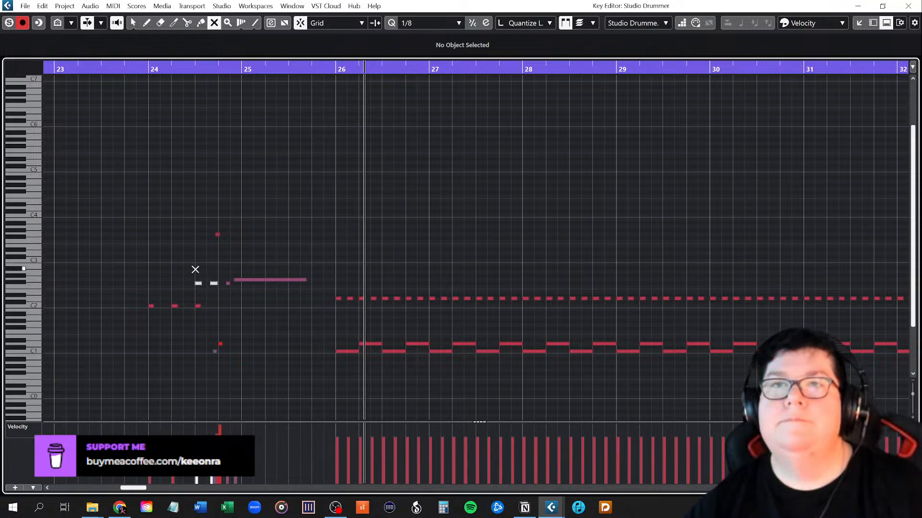
drag(190, 270, 223, 295)
key(1)
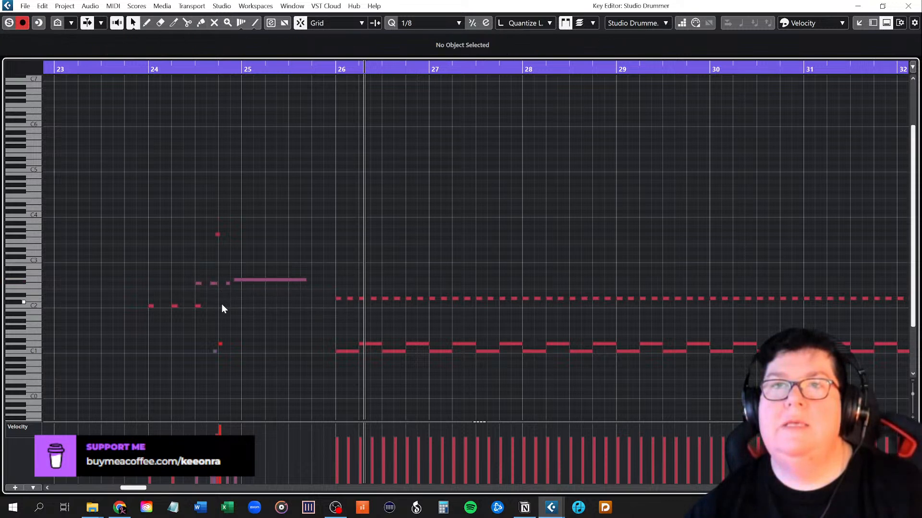
click(137, 68)
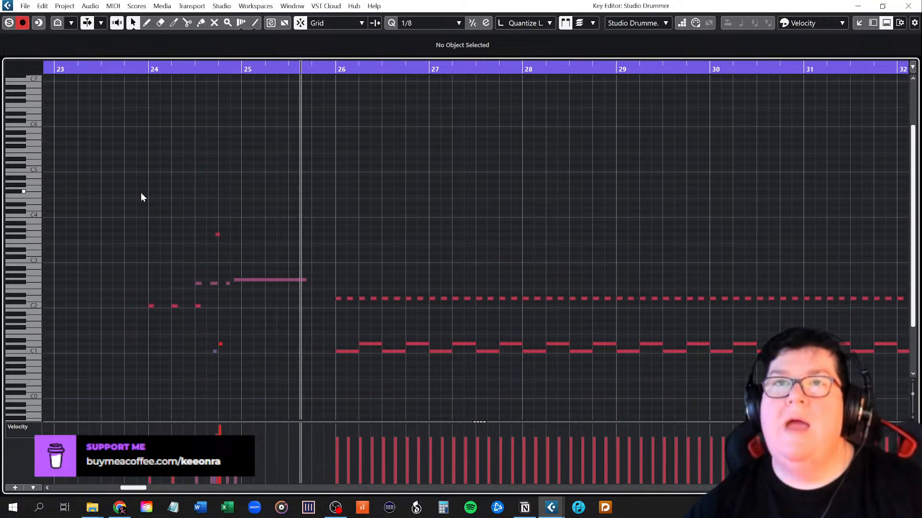
Move all the fill notes half a bar later so the first C2 hit starts at 24.3.1.0, and audition from bar 24.
drag(140, 193, 287, 367)
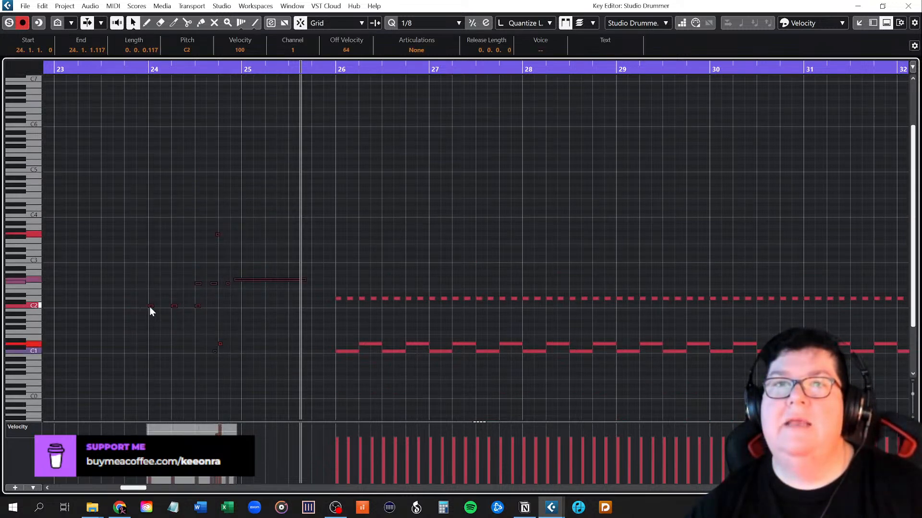
drag(150, 308, 193, 308)
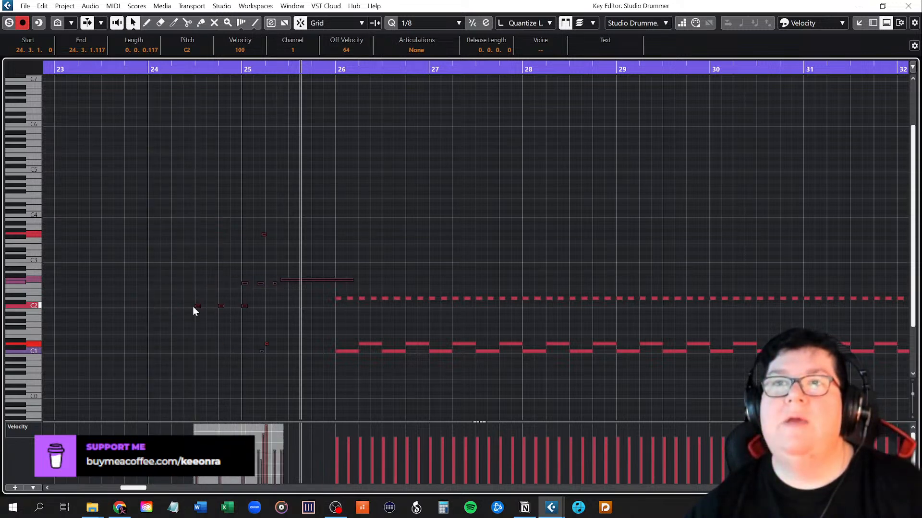
click(344, 161)
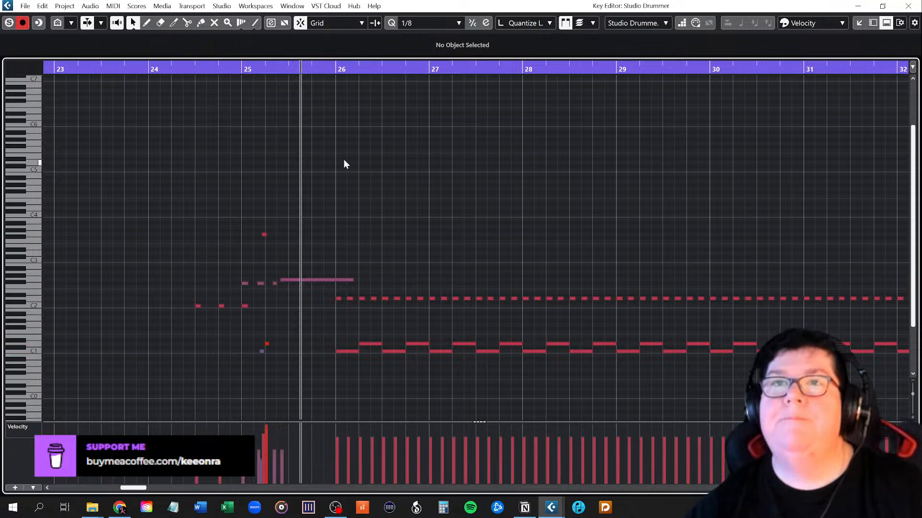
click(150, 67)
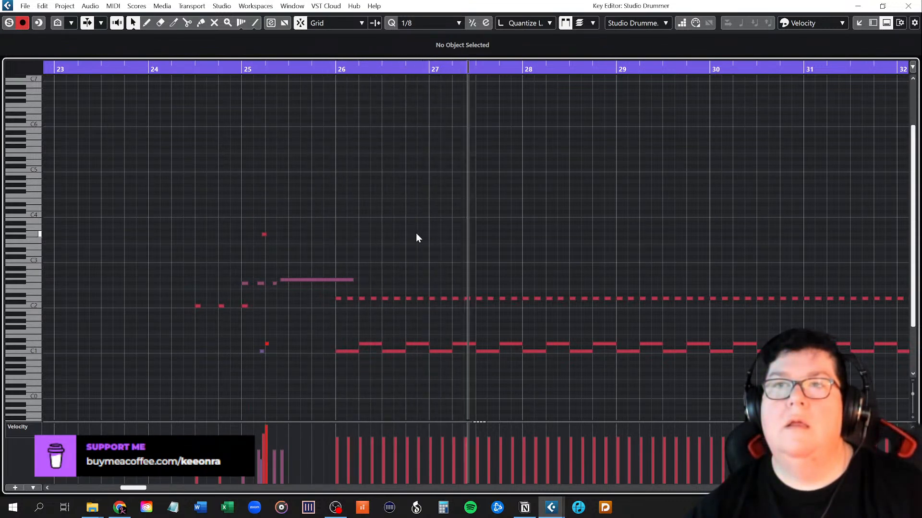
Check the fill's C2 notes, try deleting the first D2 note at bar 26, and undo the deletion.
click(196, 305)
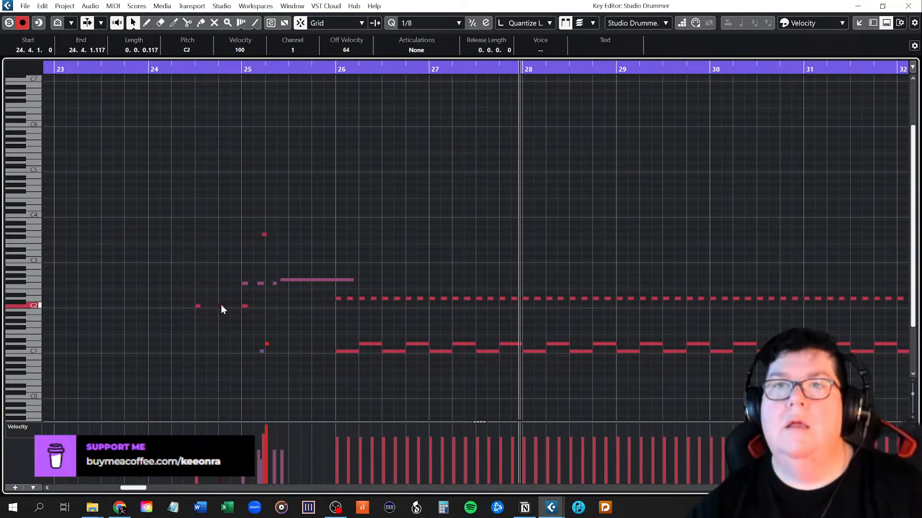
click(317, 310)
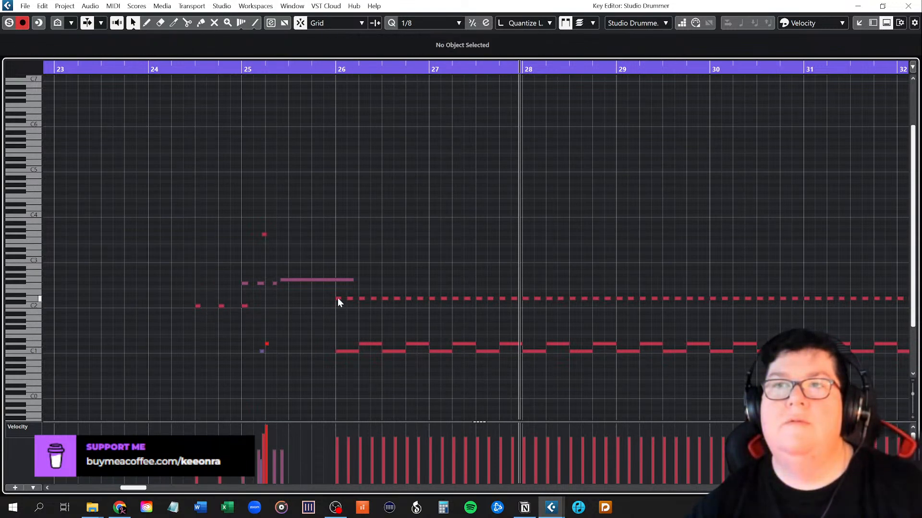
click(337, 298)
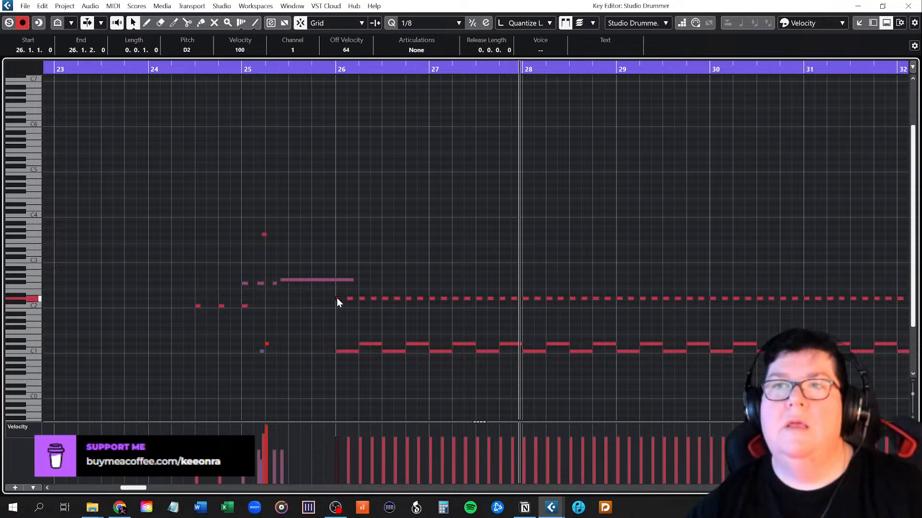
key(Delete)
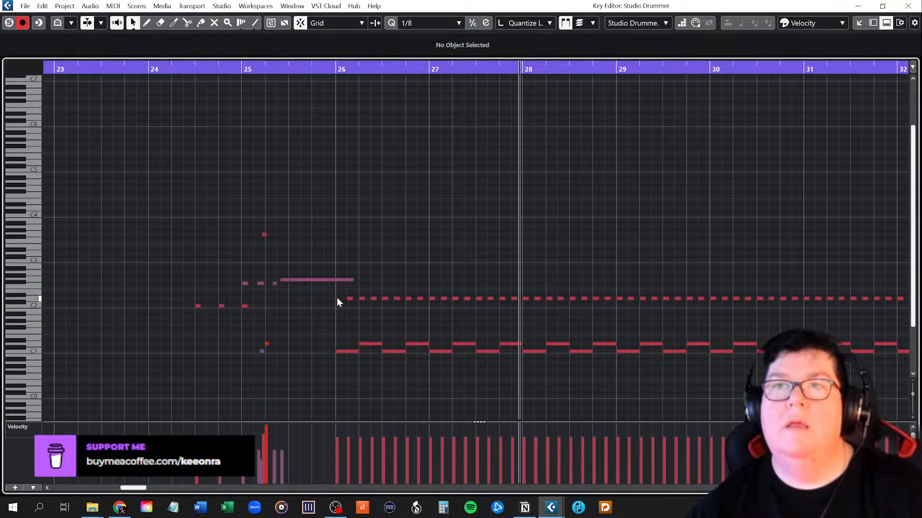
key(ctrl+z)
click(321, 332)
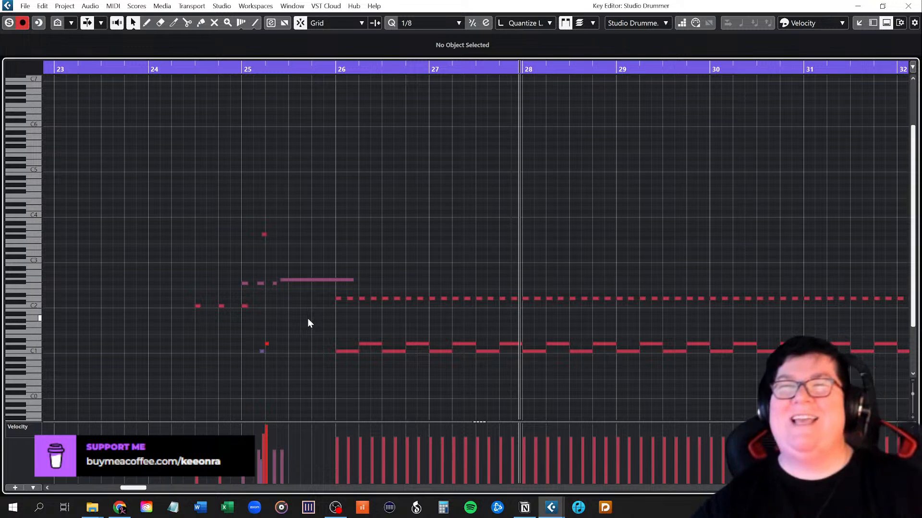
Compare the pitches of the fill's C2 and C1 notes with the D2 and C1 notes at bar 26, replaying the transition from bar 24.
scroll(307, 318, down, 3)
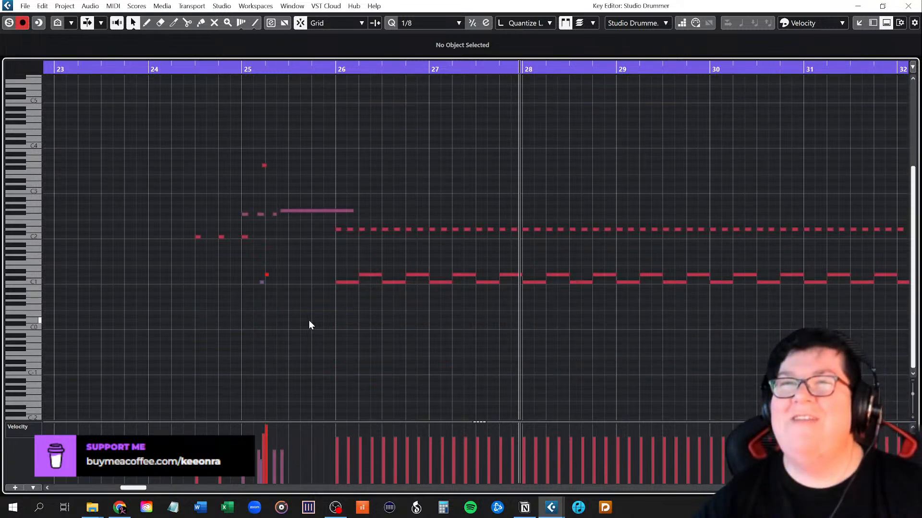
scroll(309, 322, up, 3)
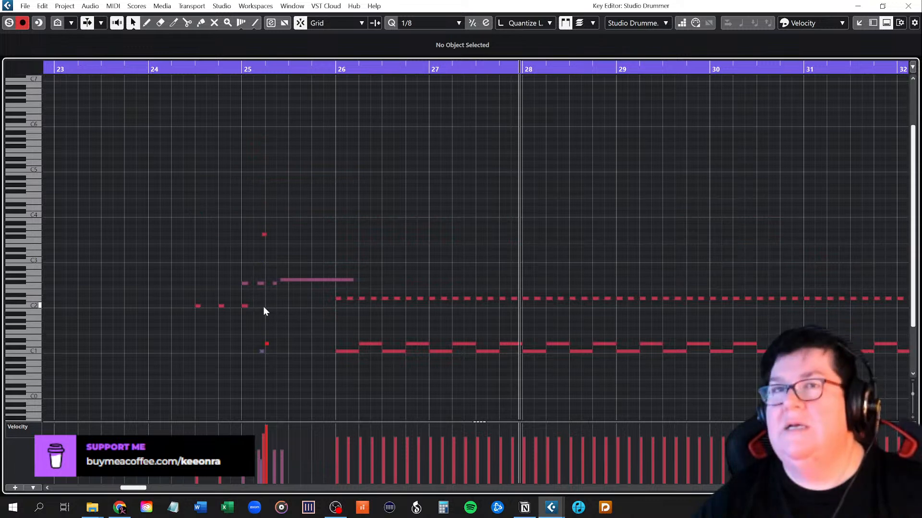
click(244, 306)
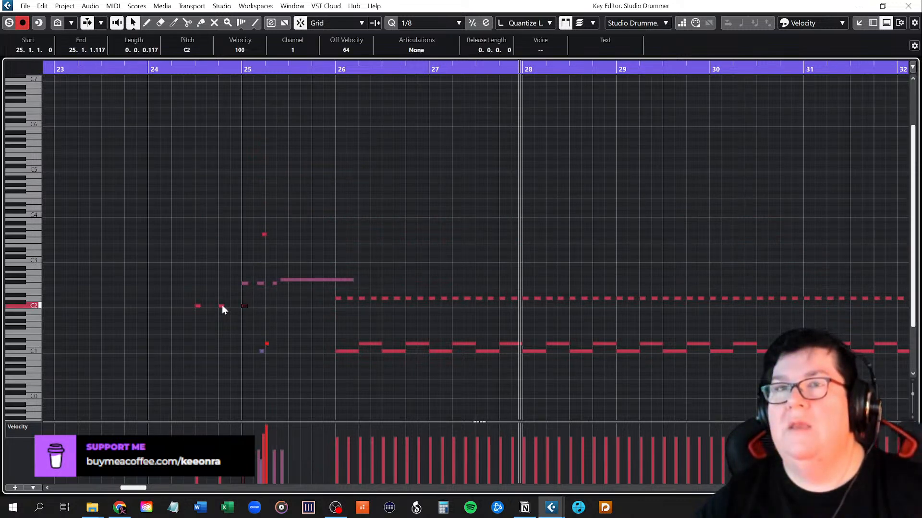
click(337, 298)
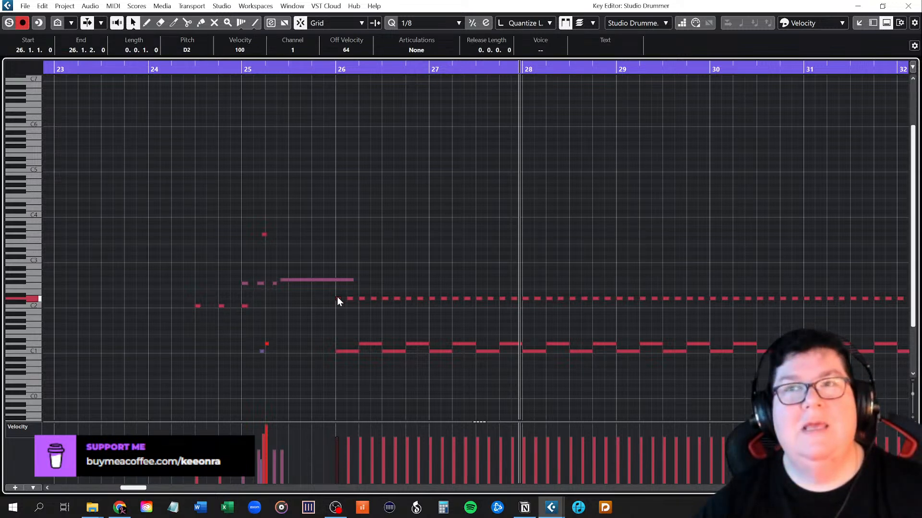
click(175, 72)
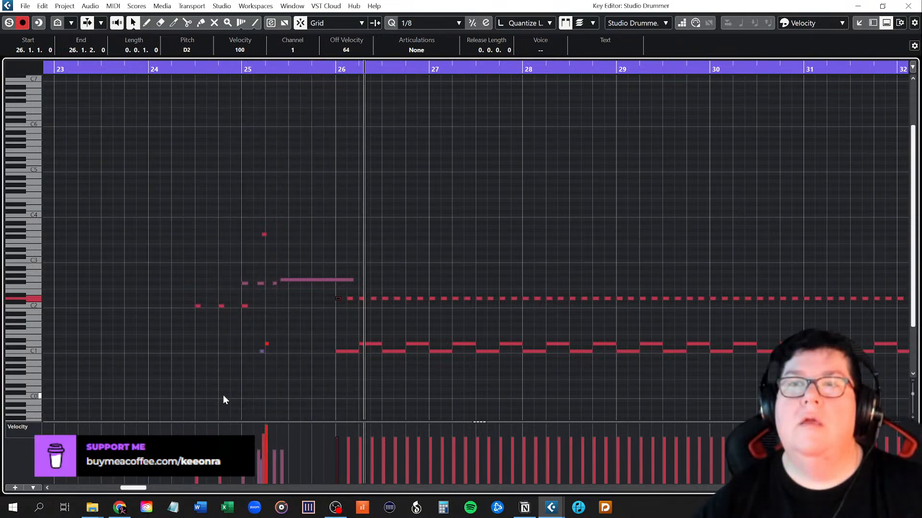
click(244, 305)
click(306, 312)
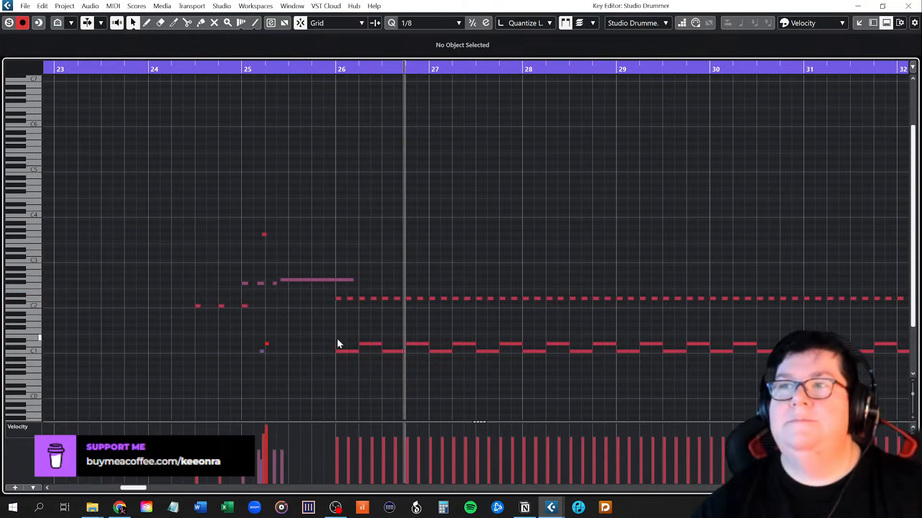
click(262, 351)
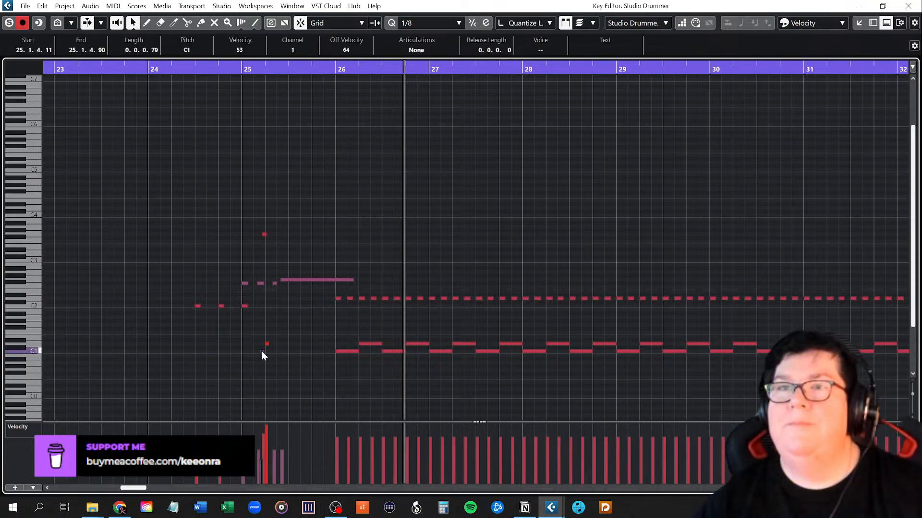
click(342, 351)
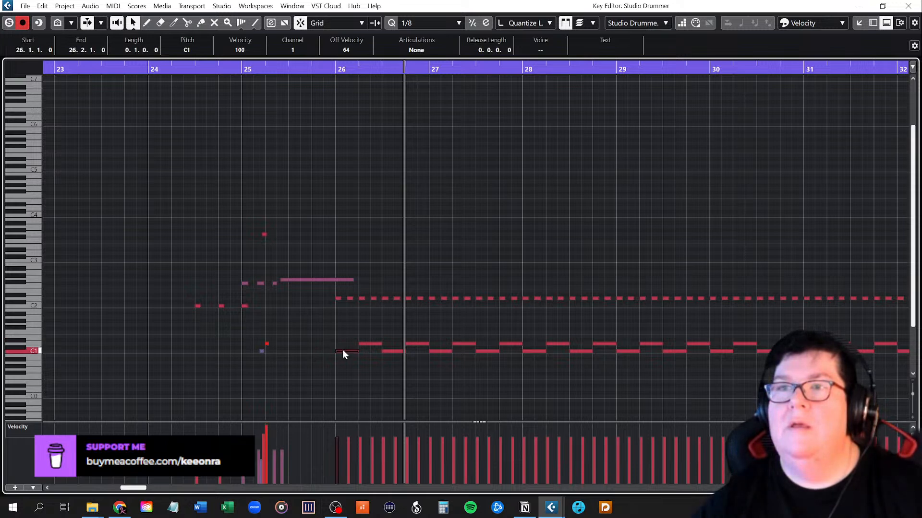
Check the fill's G3 note just after bar 25 and examine the drum notes around bars 41 and 42.
click(367, 346)
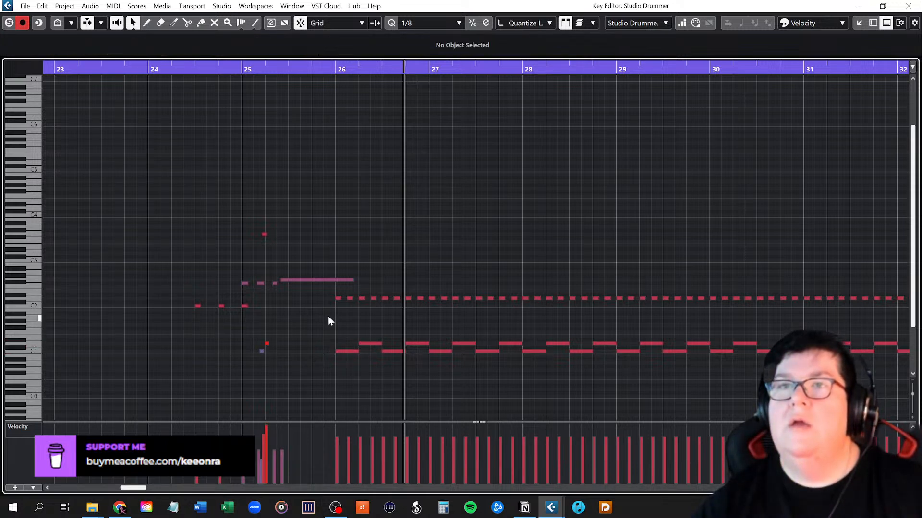
click(264, 235)
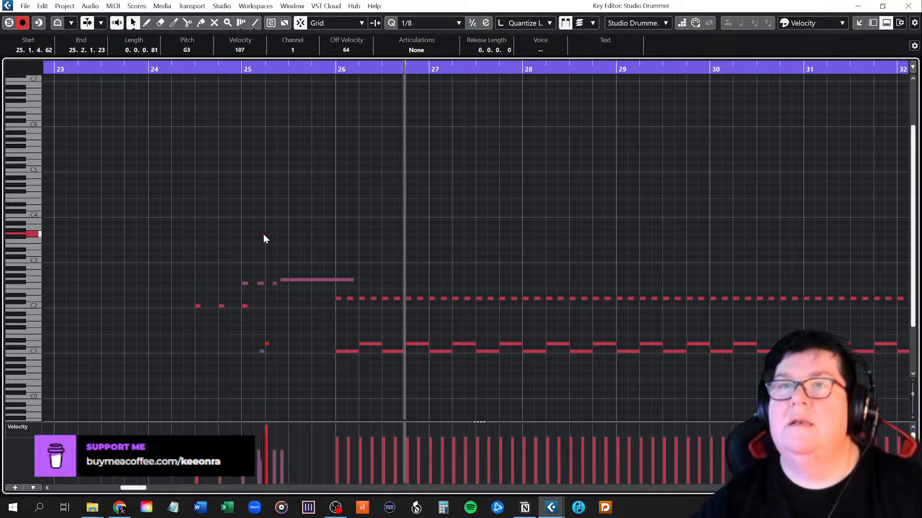
click(301, 240)
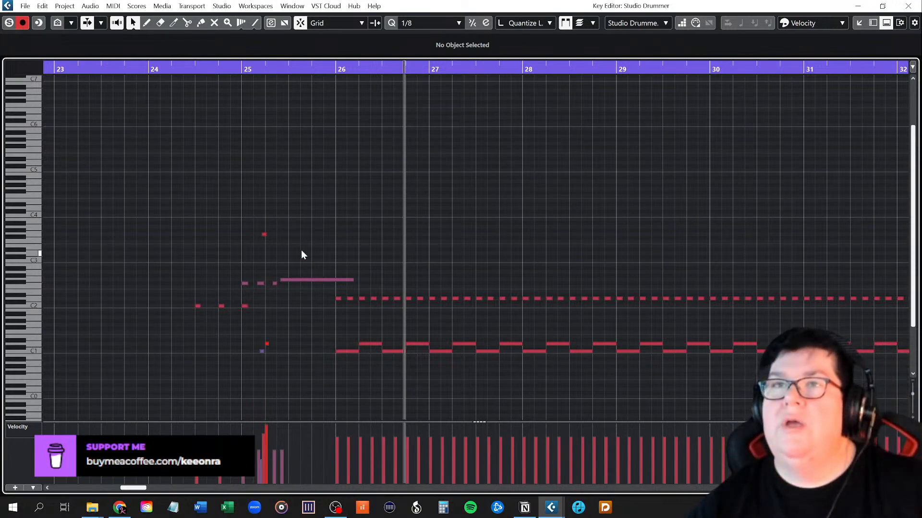
key(g)
key(g)
key(g)
key(g)
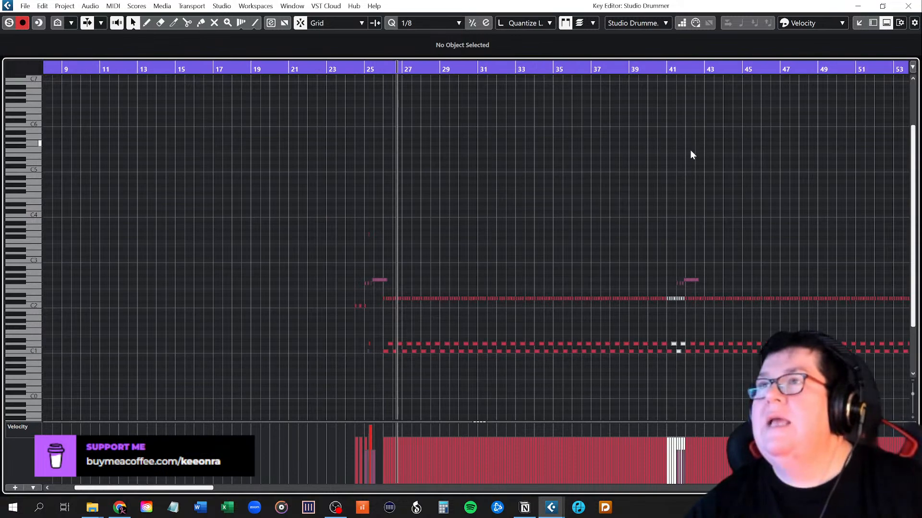
key(h)
key(h)
key(h)
key(h)
key(h)
key(h)
key(h)
key(h)
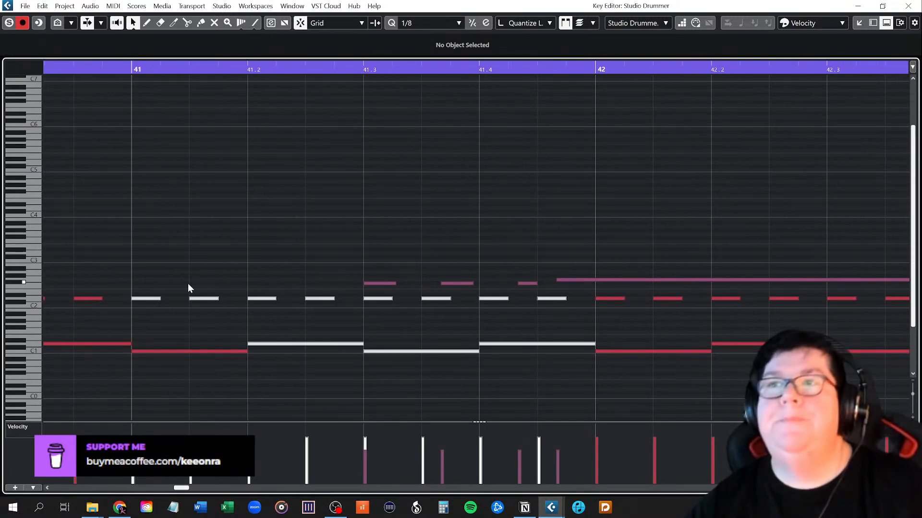
Select all the D2 notes from bar 26 to the end of the drum part and transpose them down to C2.
key(g)
key(g)
key(g)
key(g)
key(g)
key(g)
key(g)
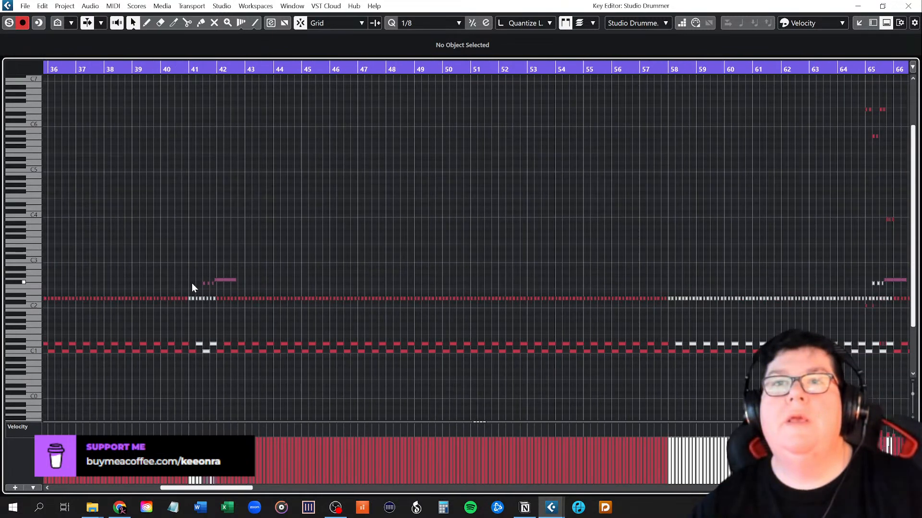
key(g)
key(g)
key(g)
key(g)
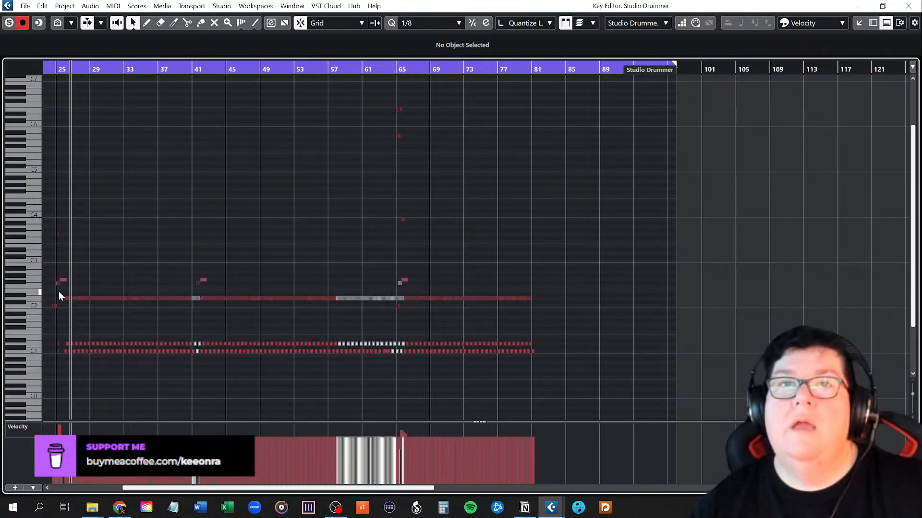
drag(59, 292, 538, 306)
key(h)
key(h)
key(h)
key(h)
key(h)
key(h)
key(h)
key(h)
key(h)
key(h)
key(h)
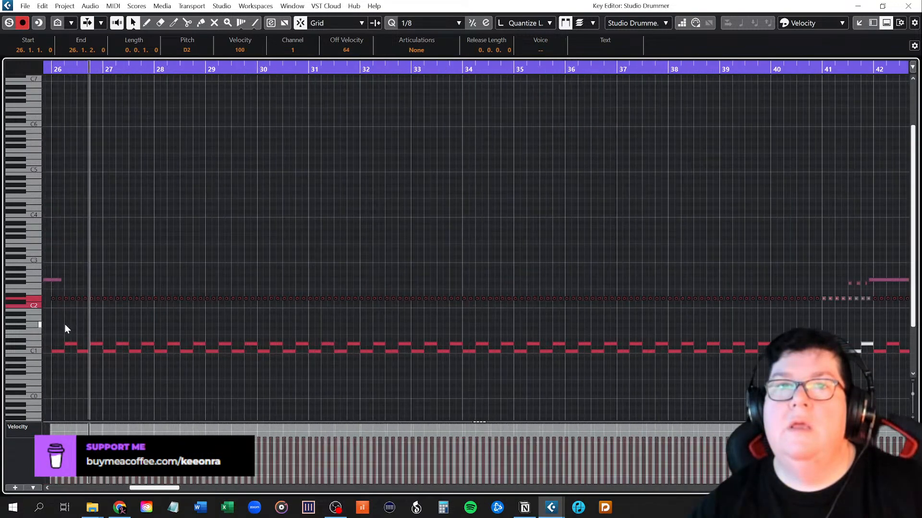
scroll(64, 325, left, 10)
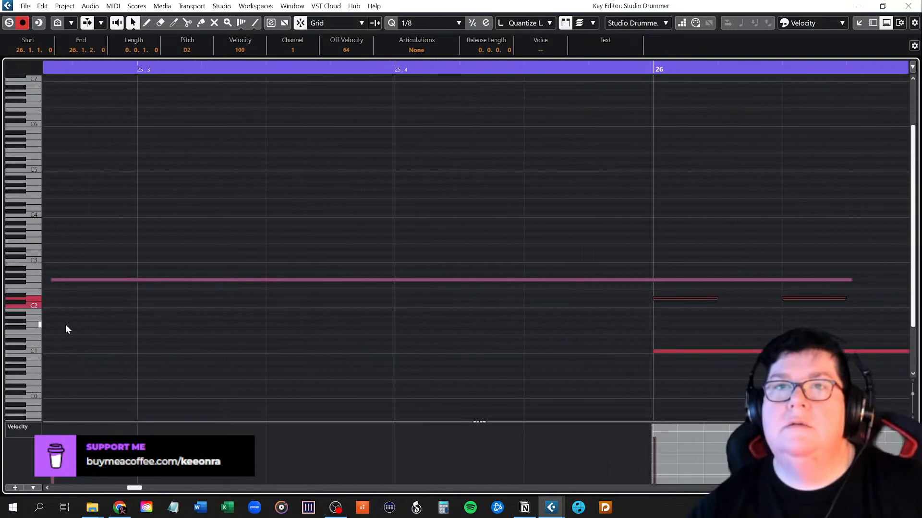
key(g)
key(g)
key(g)
key(g)
key(g)
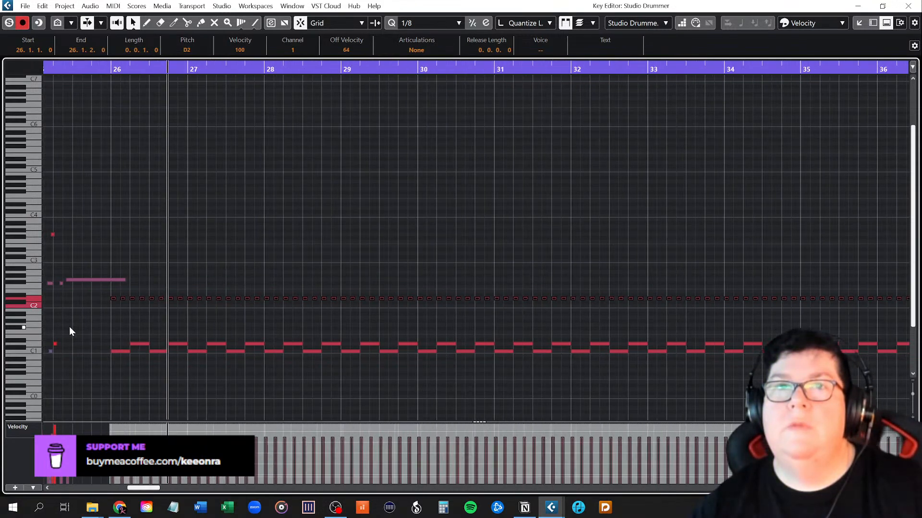
scroll(69, 326, right, 2)
scroll(69, 327, left, 8)
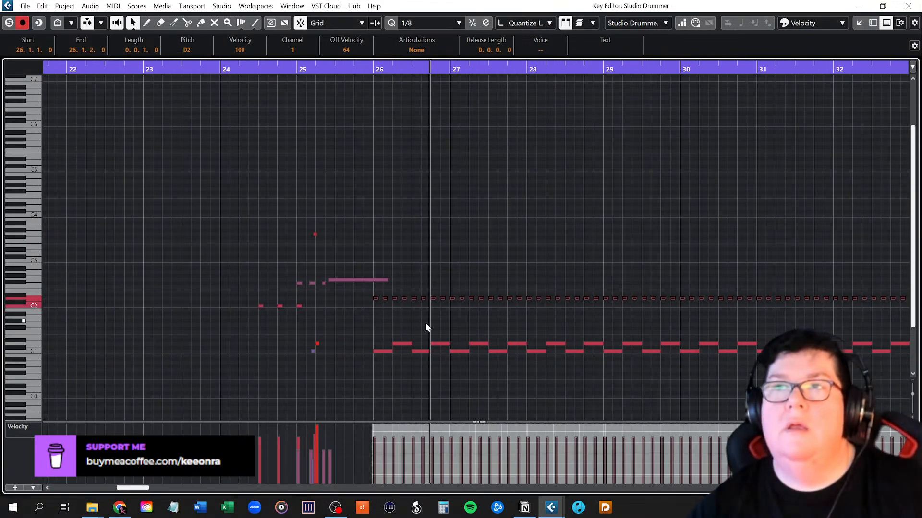
scroll(384, 332, up, 3)
scroll(353, 330, up, 2)
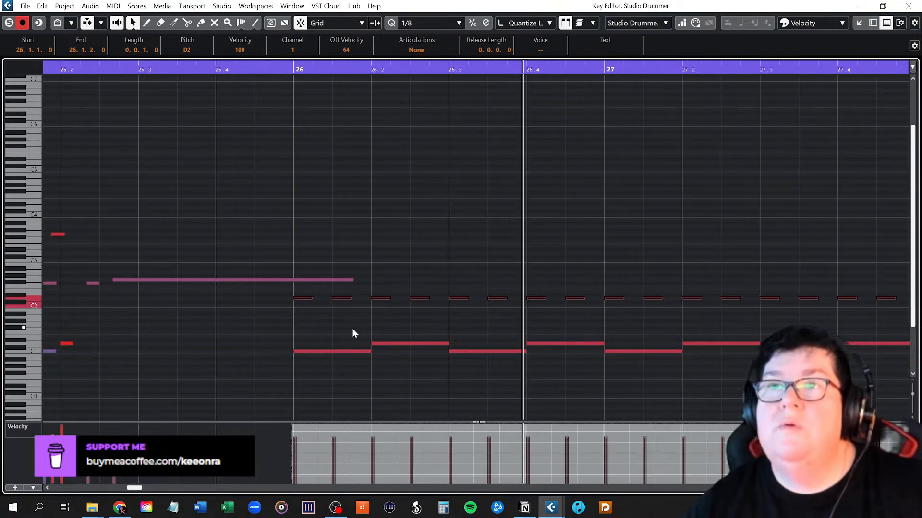
scroll(351, 329, down, 1)
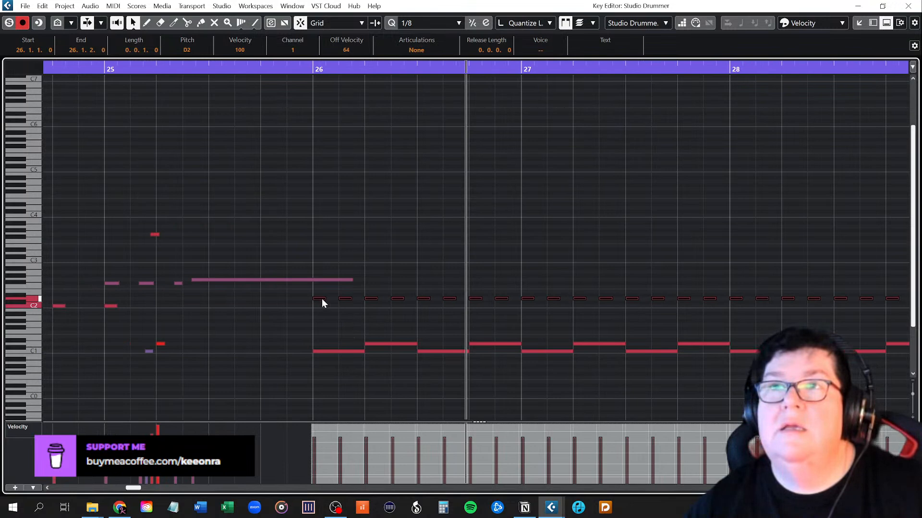
drag(321, 300, 321, 306)
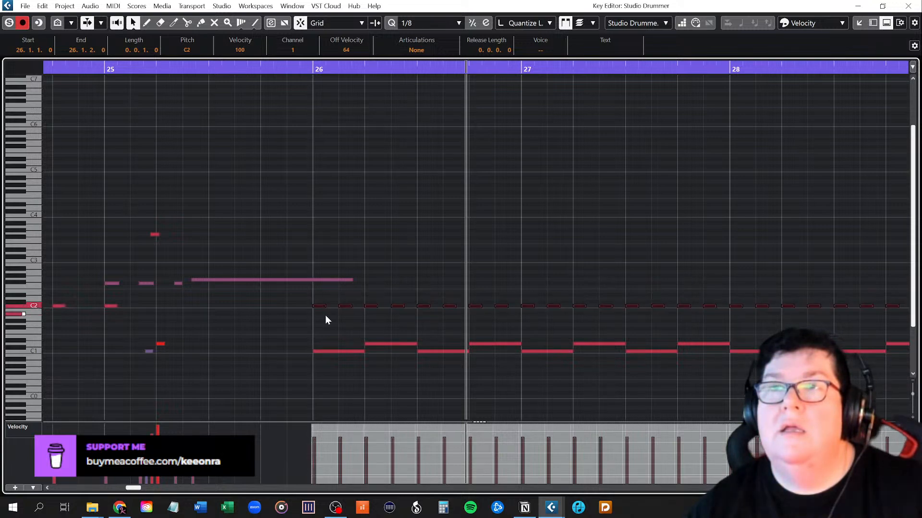
click(326, 323)
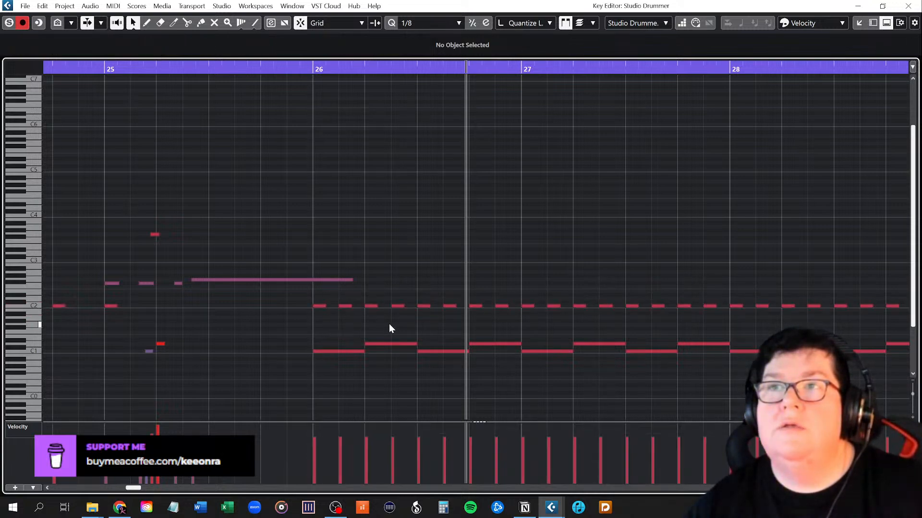
Examine the C2 row across the rest of the part and check the low fill note's pitch at bar 65.
key(g)
key(g)
key(g)
key(g)
key(g)
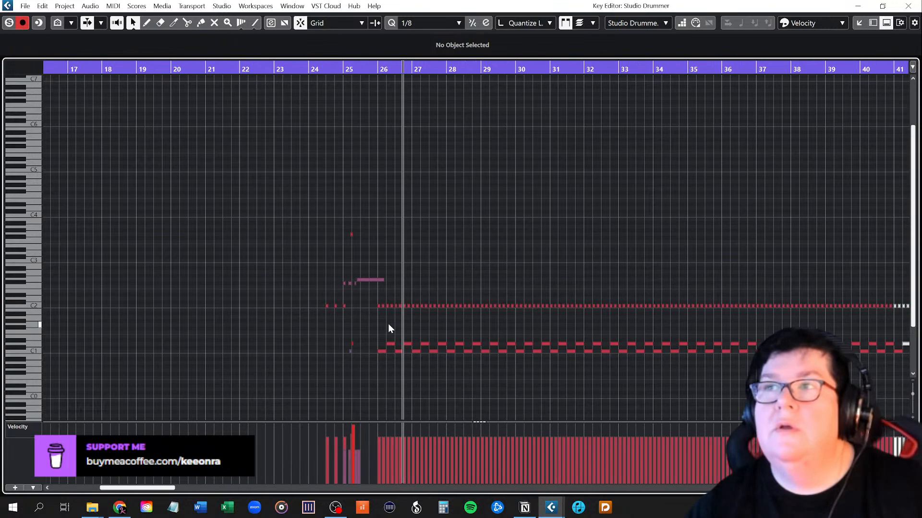
scroll(432, 331, right, 15)
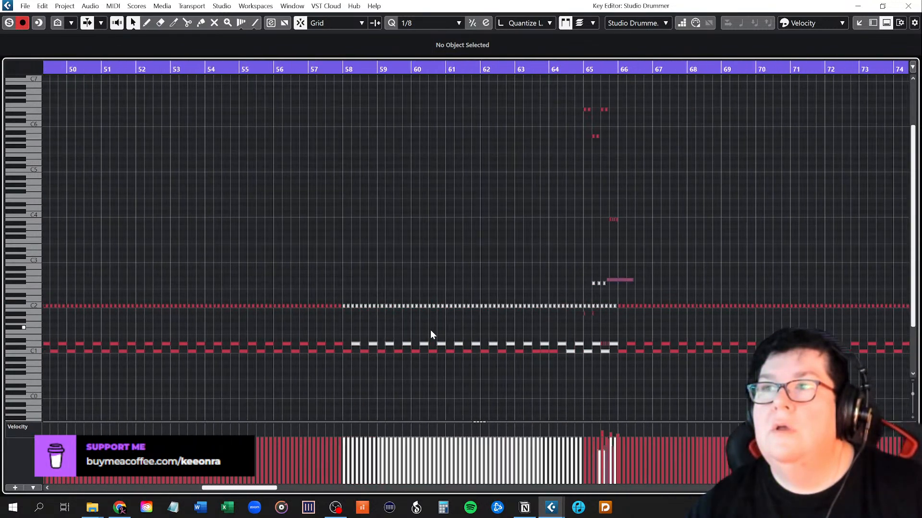
scroll(430, 329, right, 10)
scroll(430, 329, left, 8)
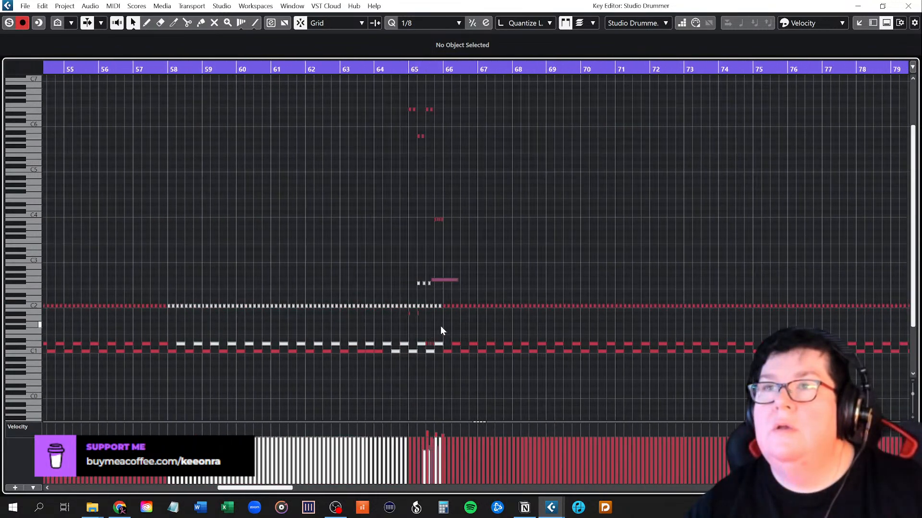
click(409, 314)
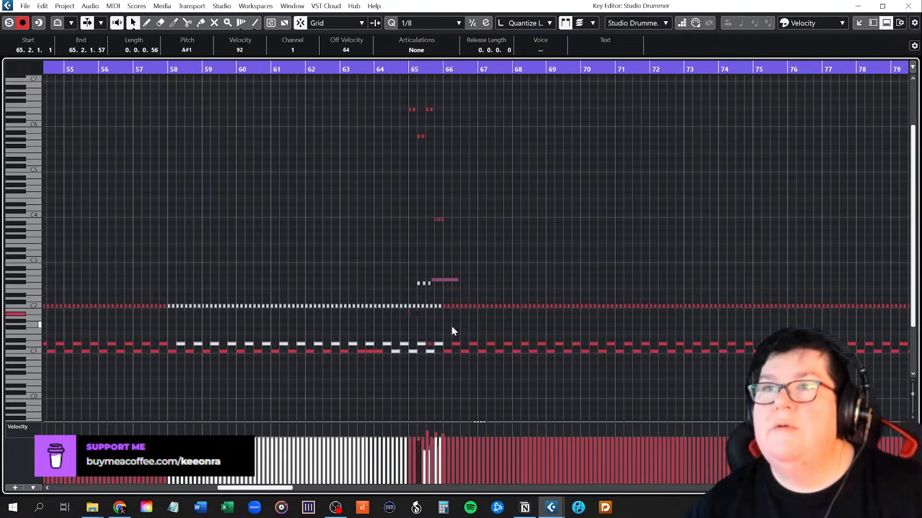
scroll(185, 307, down, 2)
scroll(186, 307, up, 6)
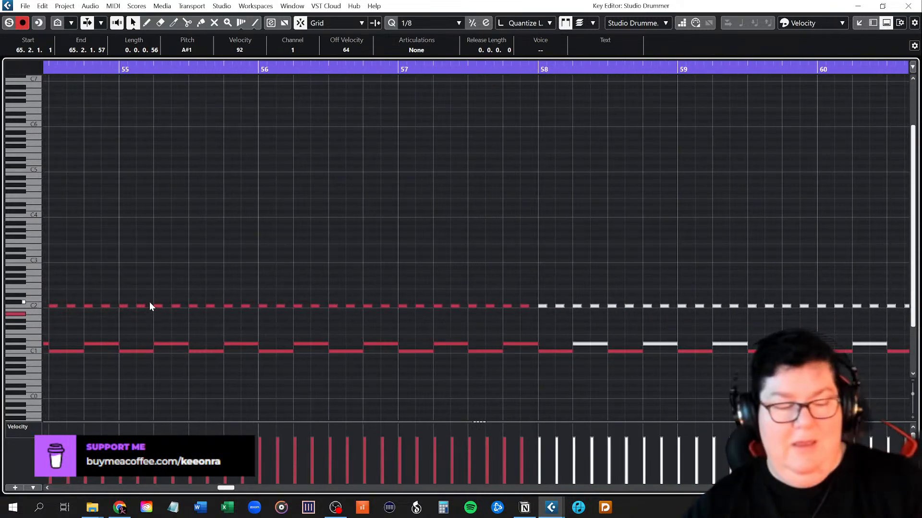
key(shift+f)
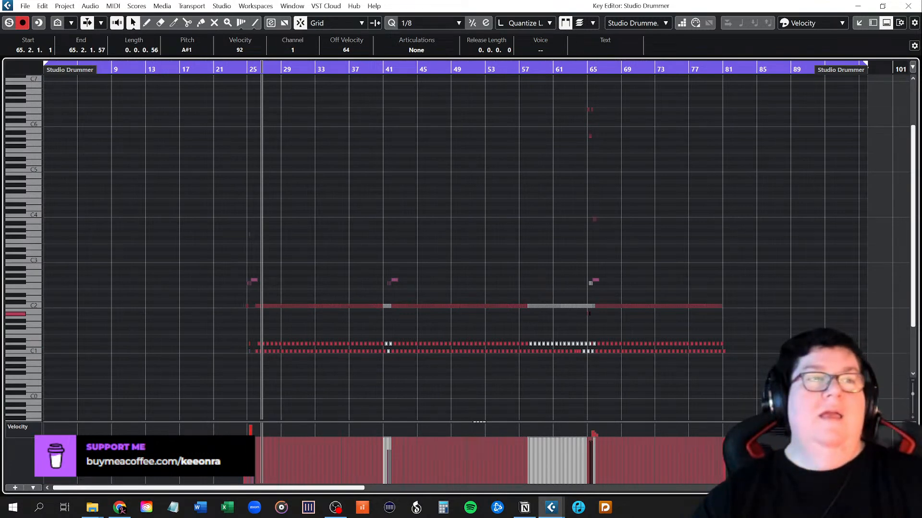
Play the transition into the verse groove from just before bar 24.
click(237, 70)
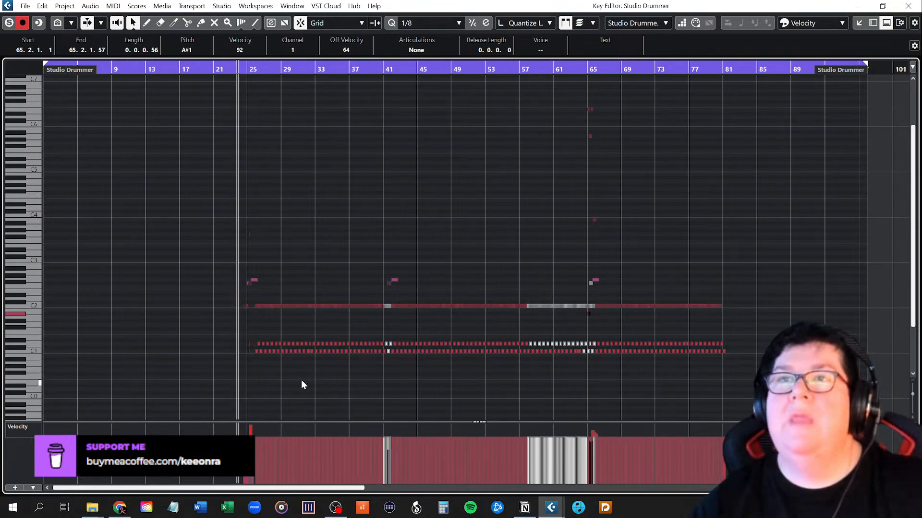
key(h)
key(h)
key(h)
key(h)
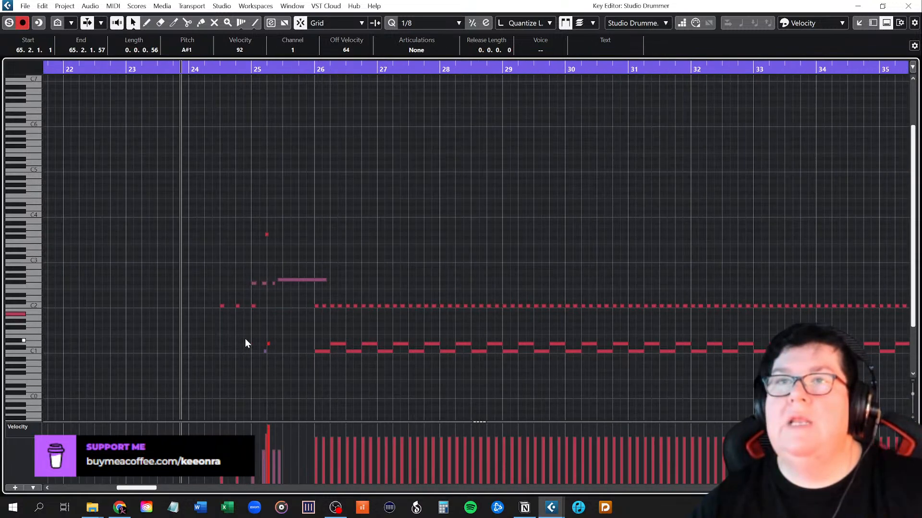
key(space)
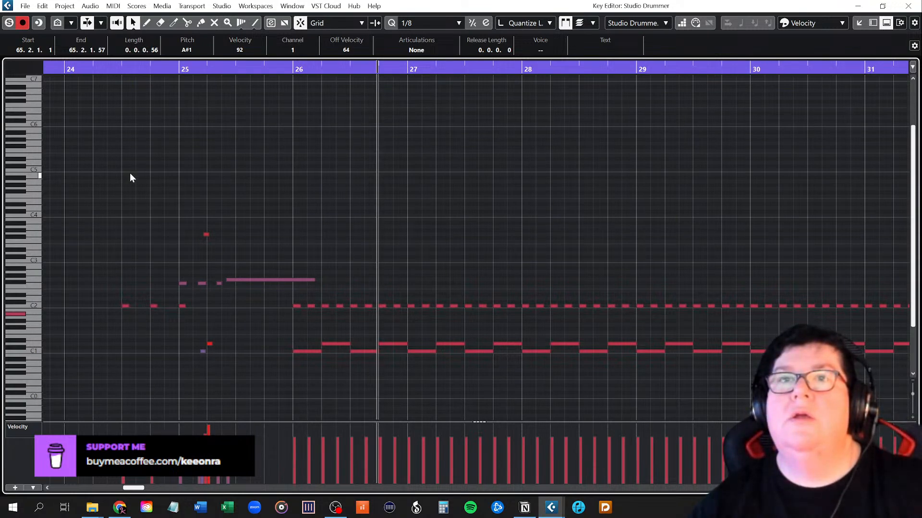
Move all the fill notes half a bar later so the first C2 hit starts at bar 25, and audition from bar 24.
drag(107, 160, 278, 370)
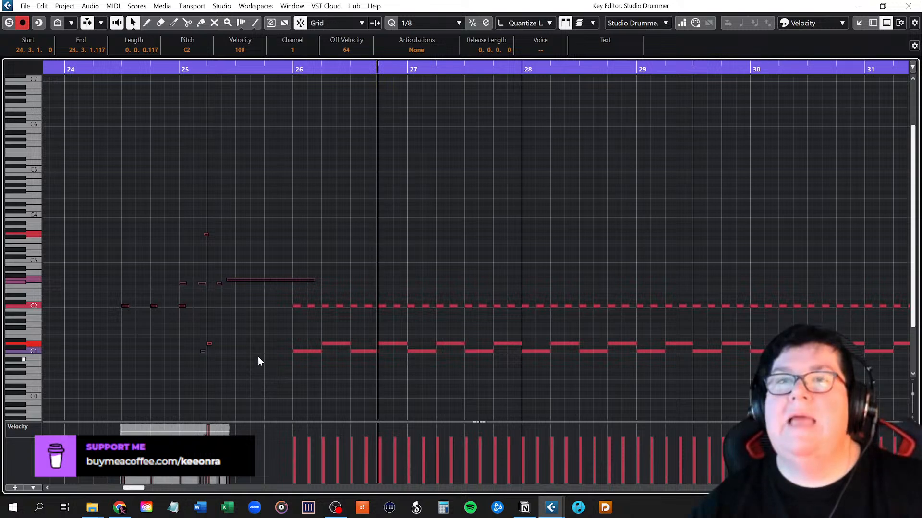
drag(126, 304, 183, 305)
click(171, 229)
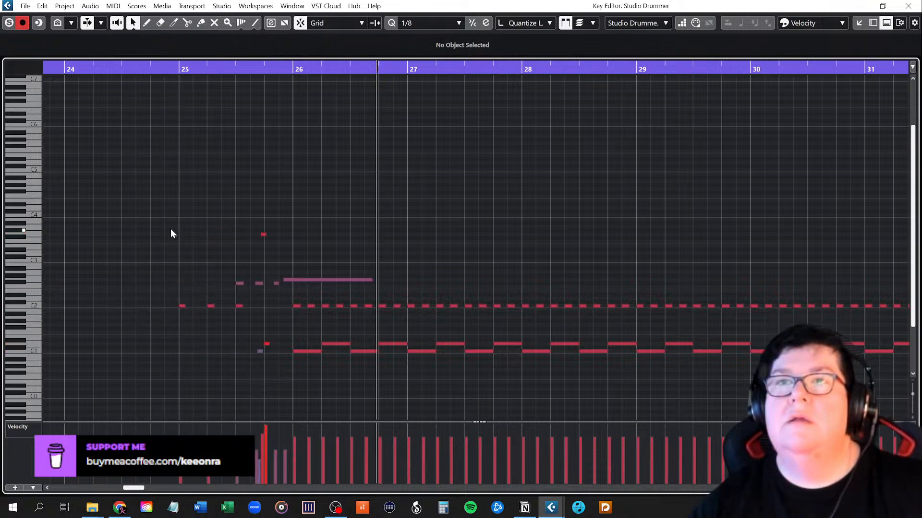
click(63, 73)
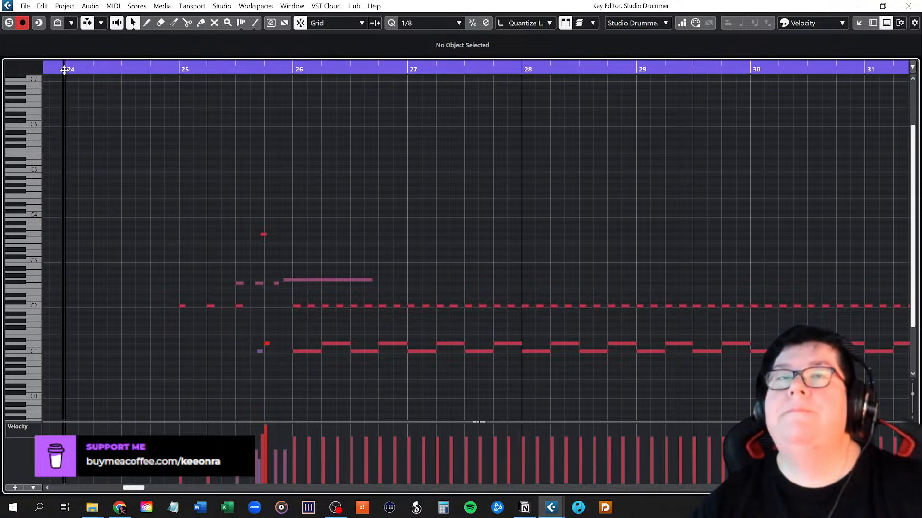
key(space)
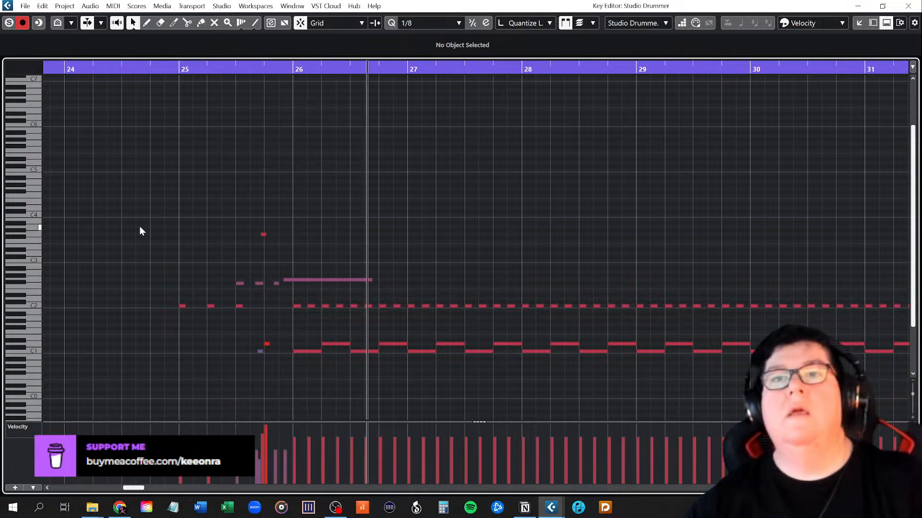
Close the Key Editor and play the whole arrangement from the beginning into Verse 2, stopping at bar 29.
click(908, 6)
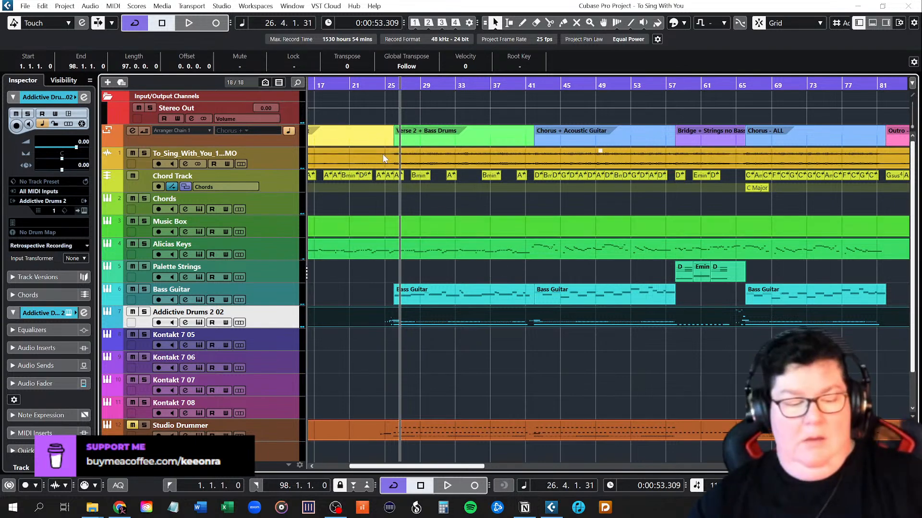
key(shift+f)
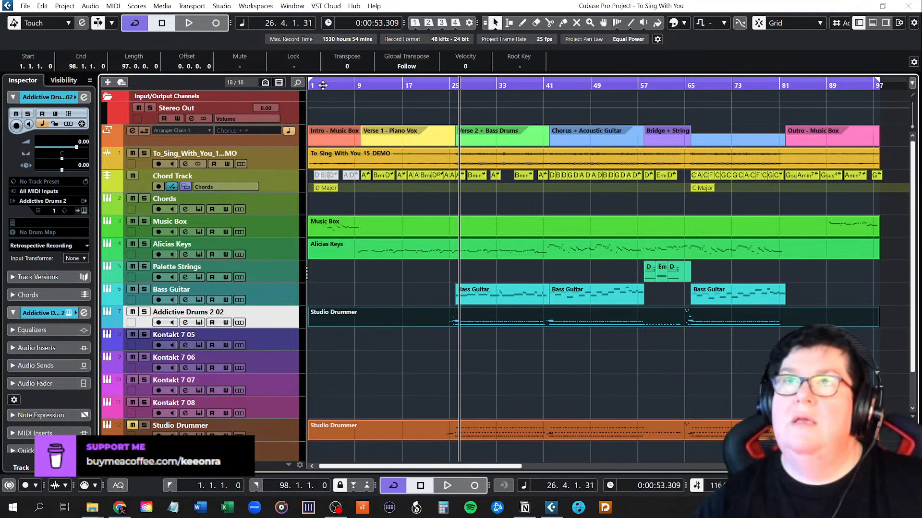
key(Home)
key(space)
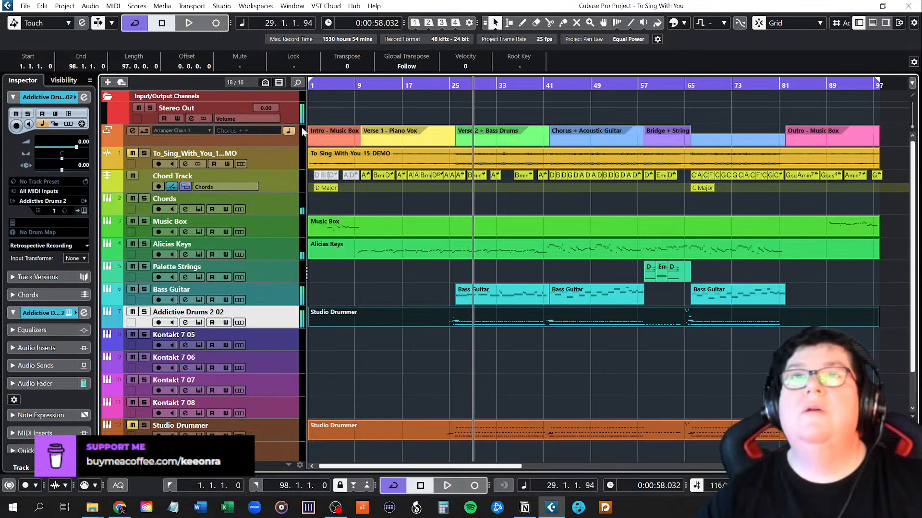
click(164, 27)
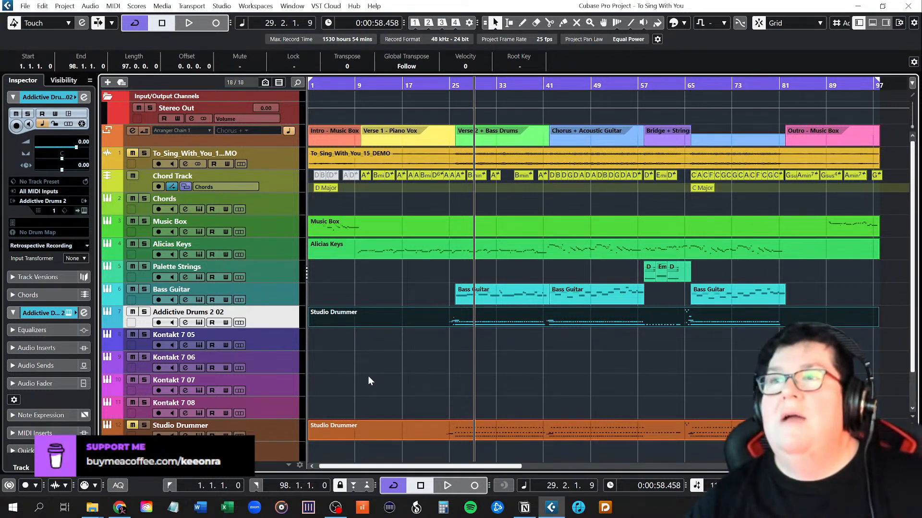
Deselect the drum part and replay the arrangement from about bar 24 into Verse 2.
click(443, 298)
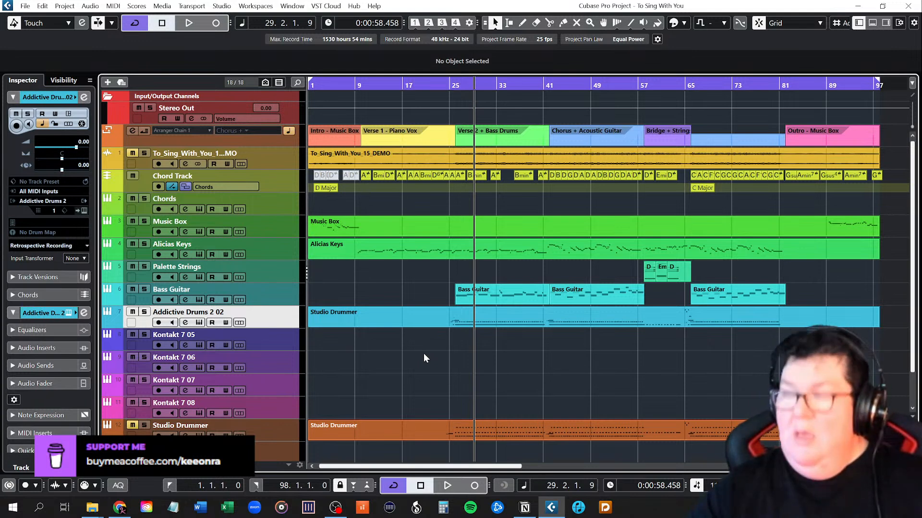
key(Home)
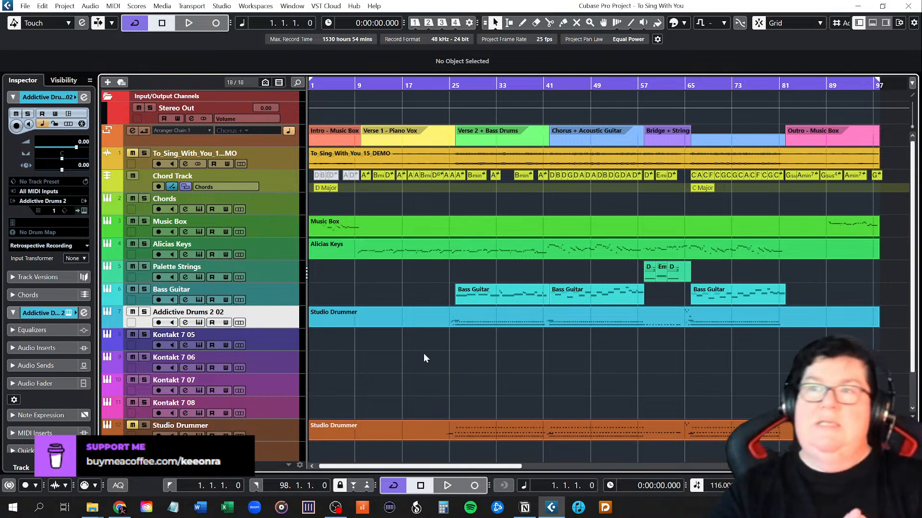
double_click(444, 85)
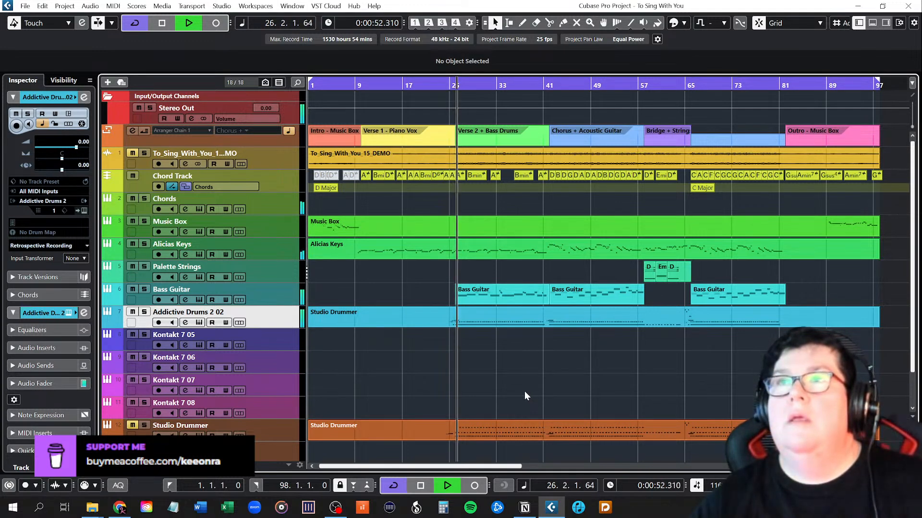
Stop playback, mute the A chord event at bar 25 of the Chord Track, and switch back to the selection tool.
key(space)
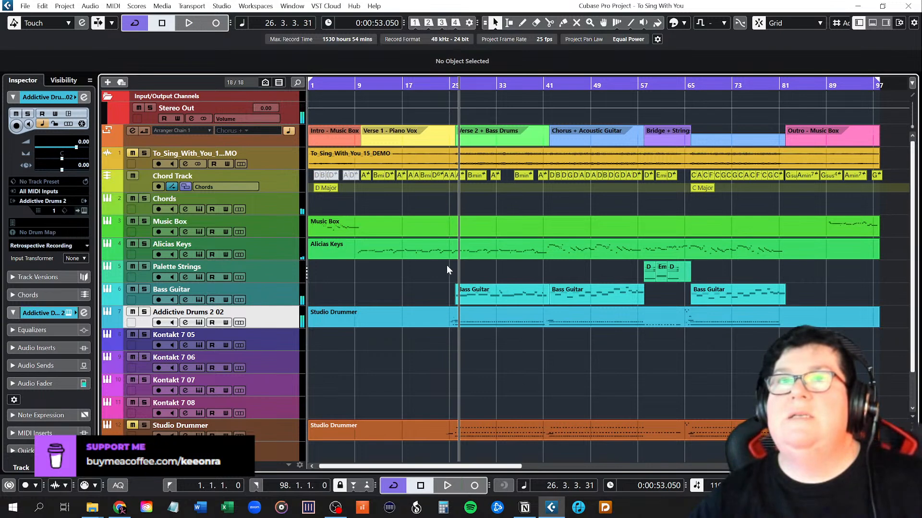
scroll(448, 240, up, 6)
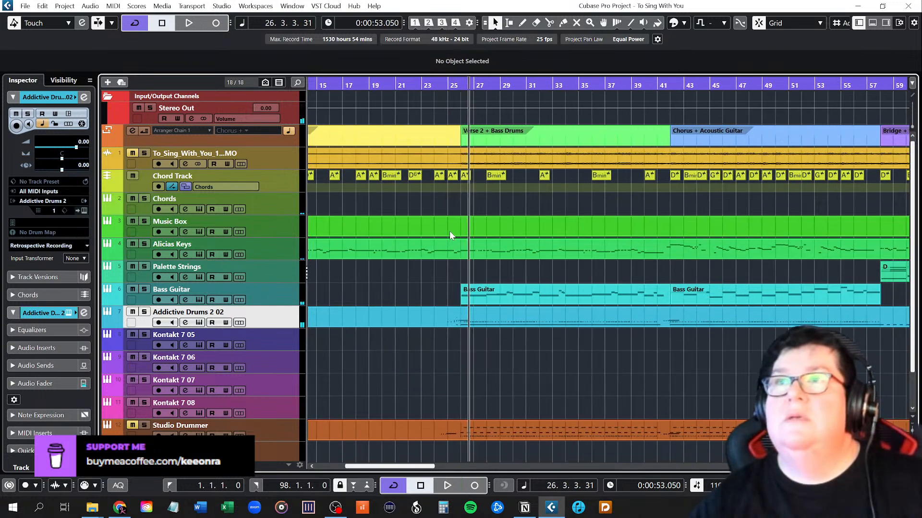
scroll(450, 236, up, 1)
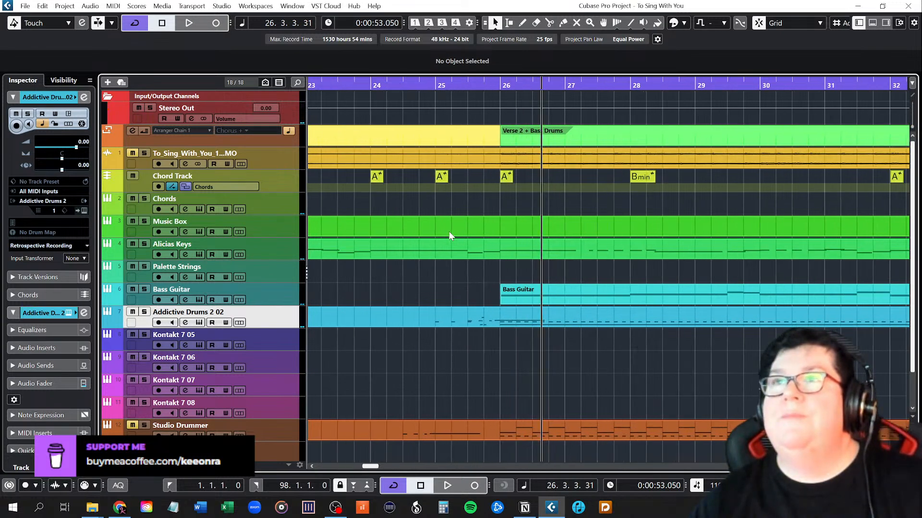
right_click(442, 179)
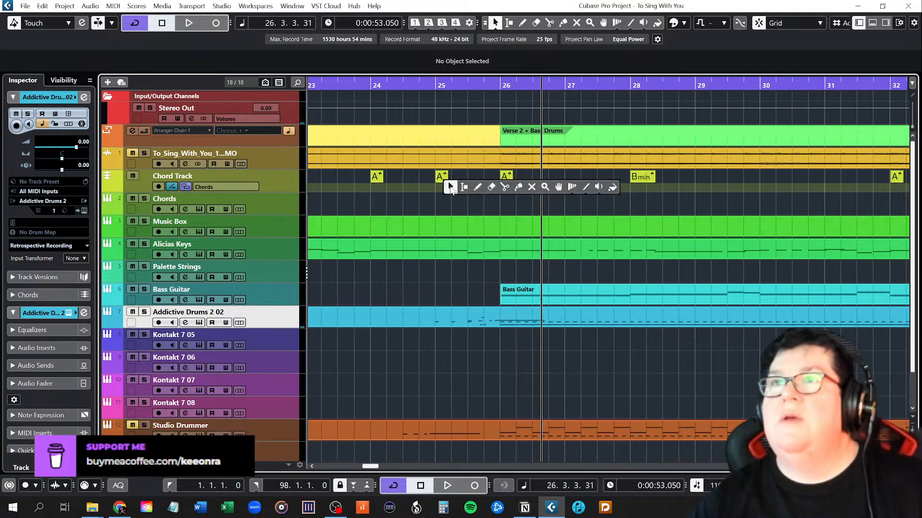
click(531, 187)
click(441, 177)
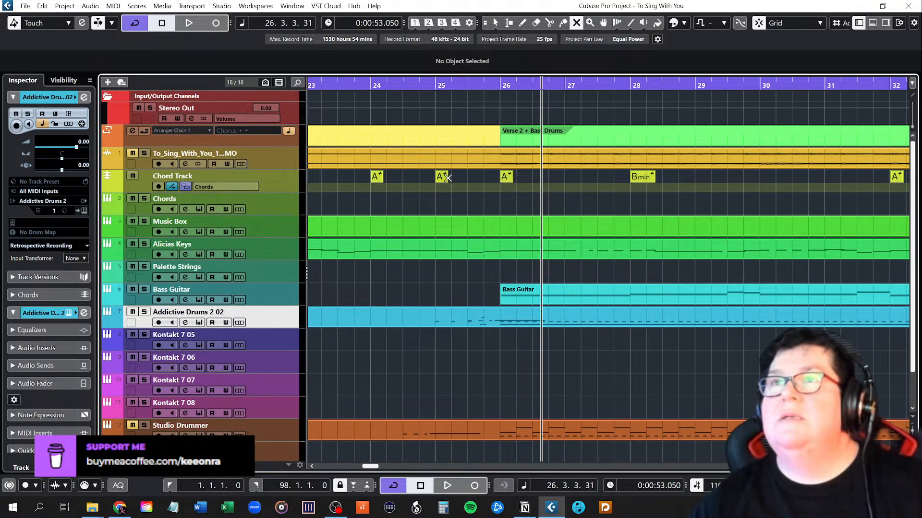
key(1)
click(431, 277)
Set the playback position to bar 21 and inspect the muted A chord at bar 25 close up.
scroll(428, 277, down, 8)
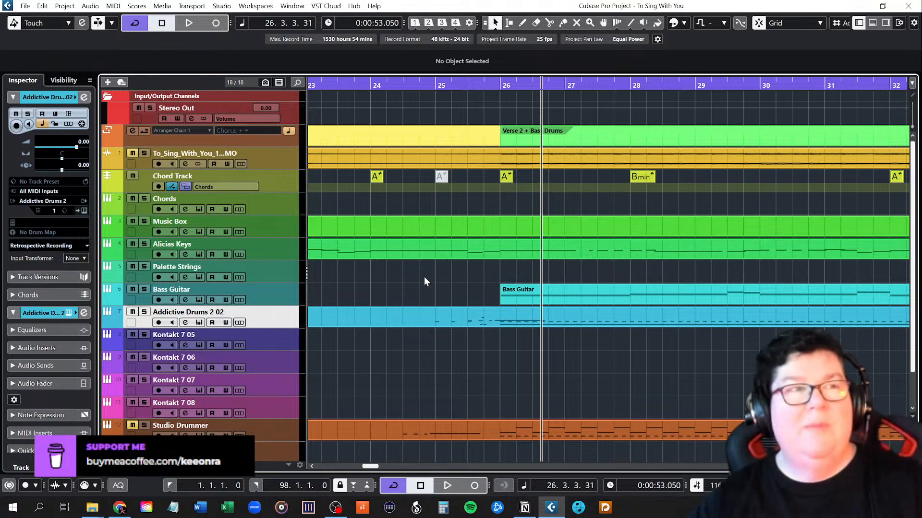
scroll(379, 291, down, 4)
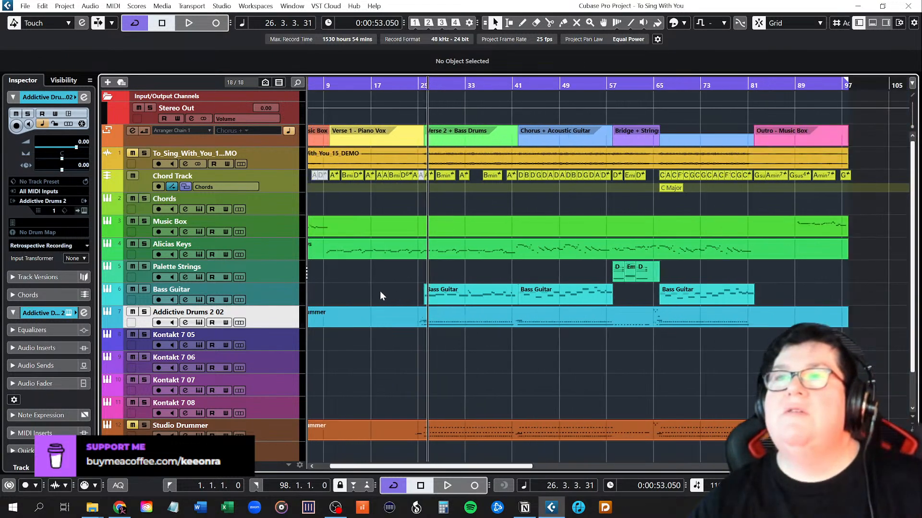
scroll(375, 294, up, 2)
scroll(373, 295, up, 1)
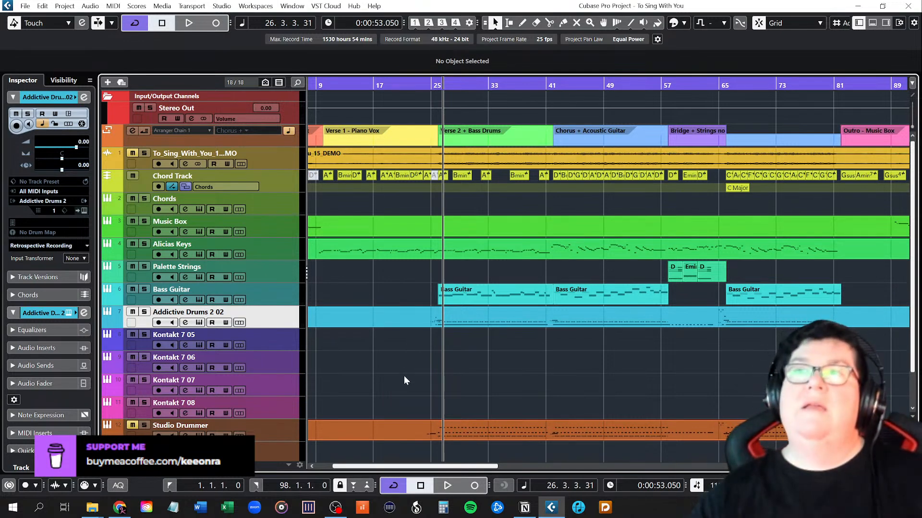
click(402, 85)
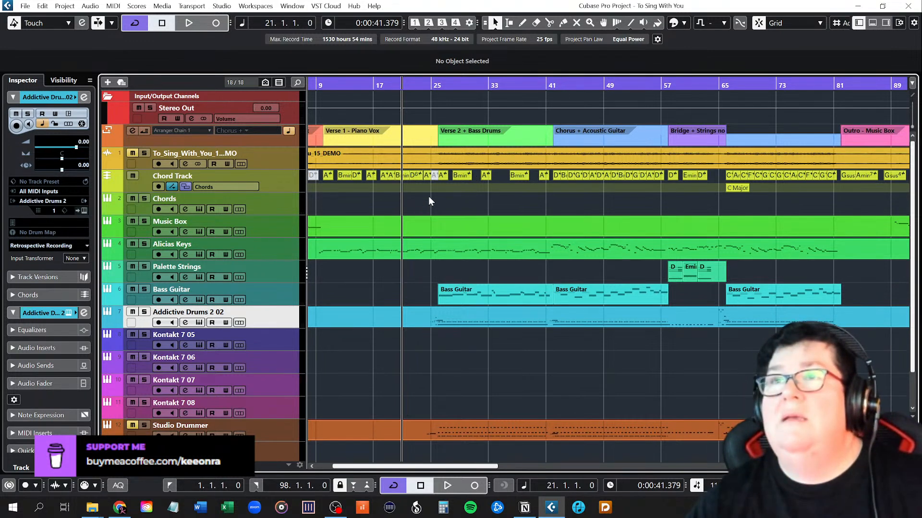
scroll(433, 194, up, 8)
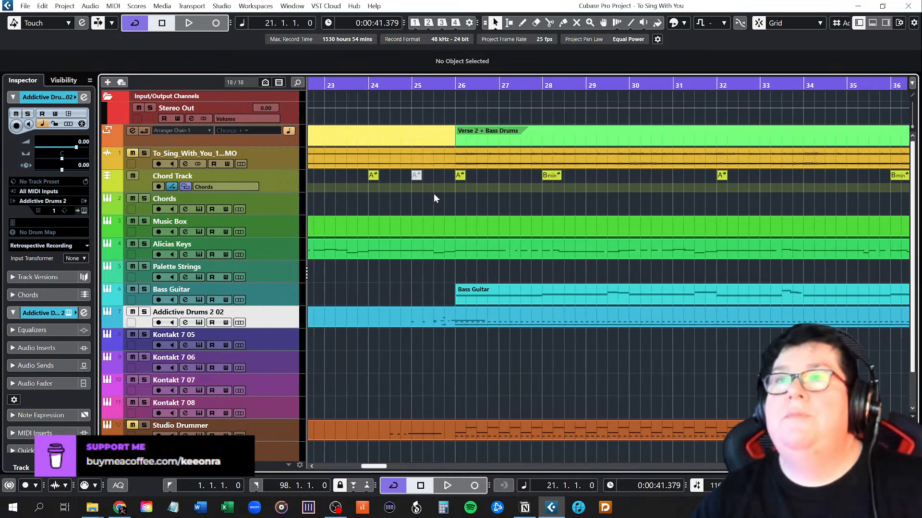
scroll(433, 193, up, 3)
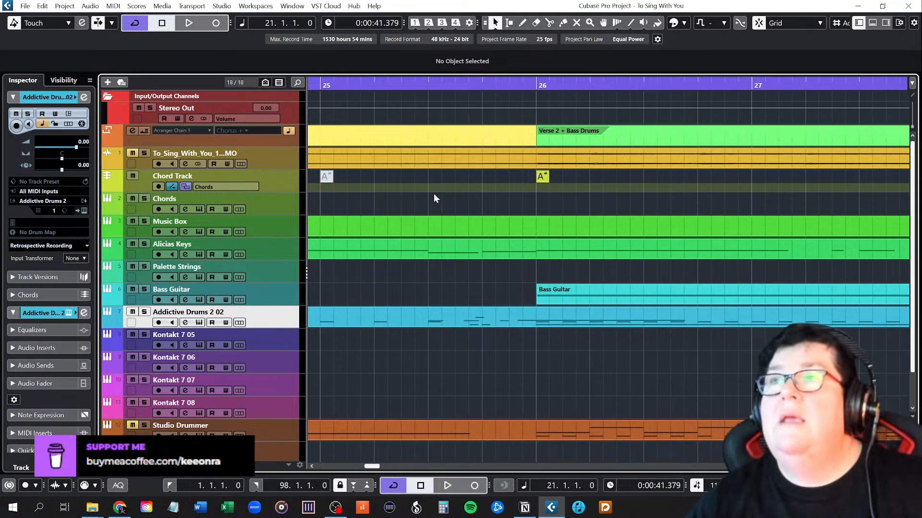
click(326, 177)
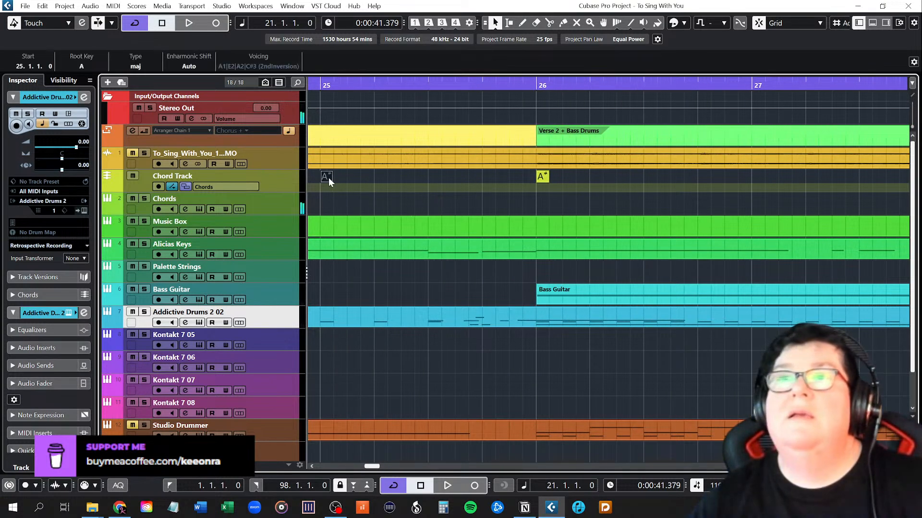
click(349, 187)
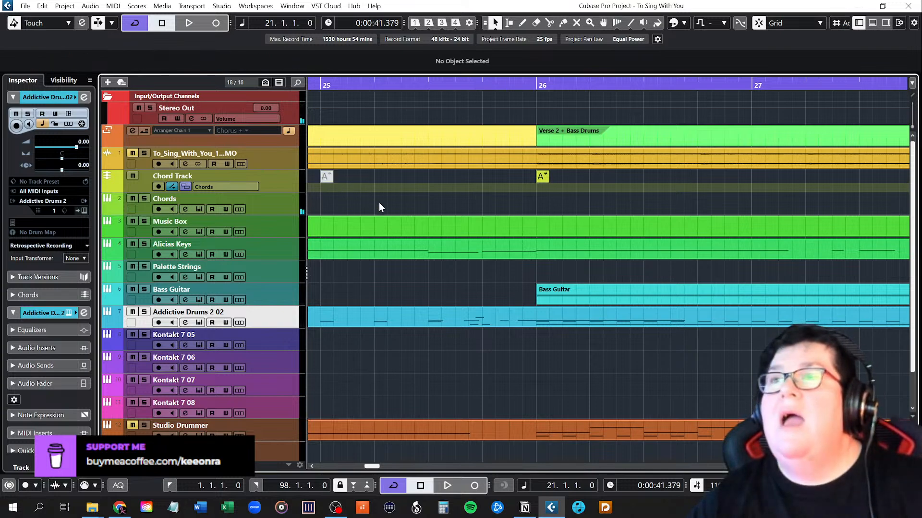
Play the whole arrangement from bar 21 into Verse 2 and stop at bar 29.
scroll(379, 203, down, 10)
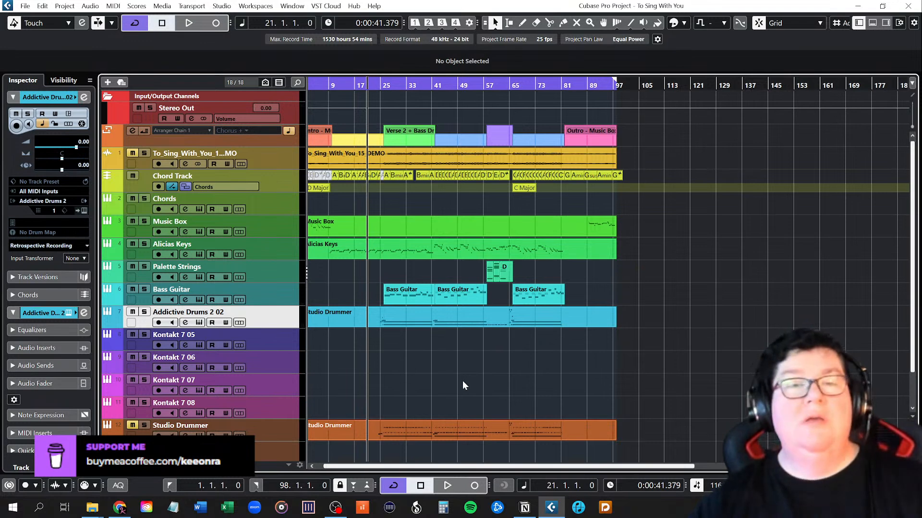
key(space)
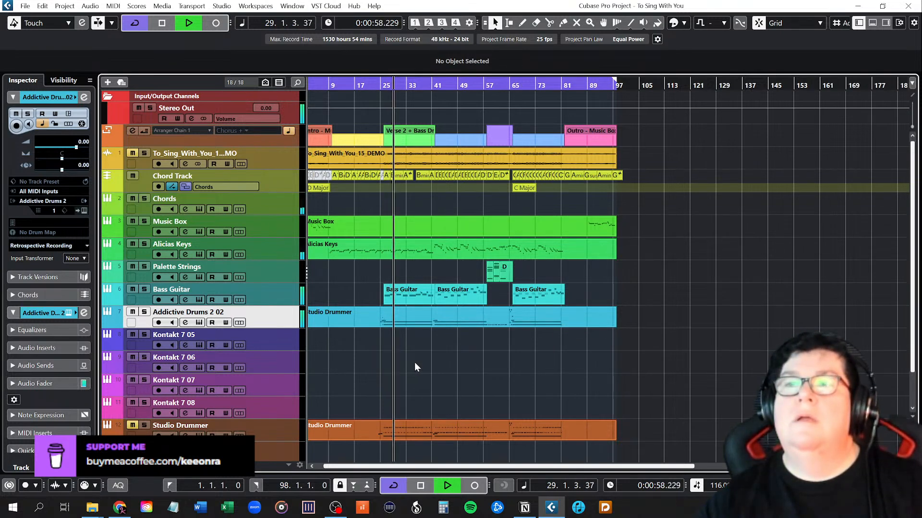
key(space)
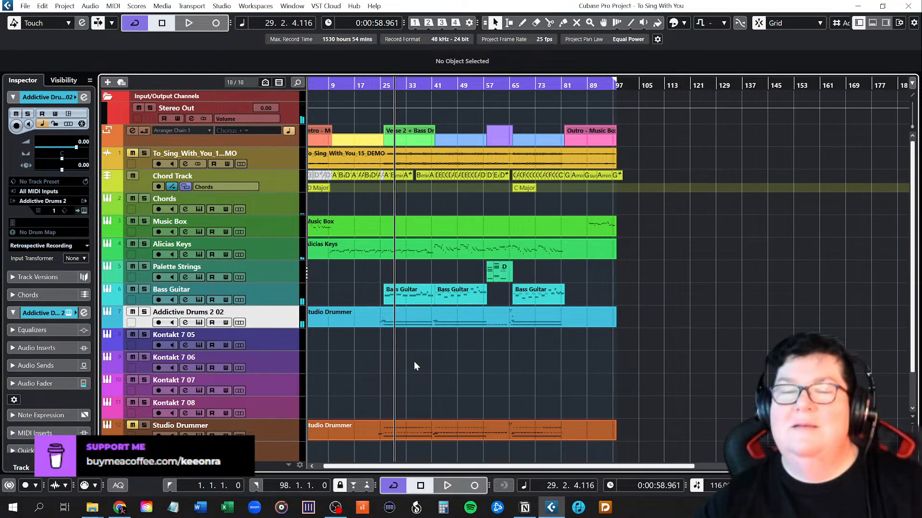
Play from bar 22 to bar 41, swapping mutes to compare Addictive Drums 2 with Studio Drummer and leaving Addictive Drums 2 audible.
click(372, 84)
click(372, 84)
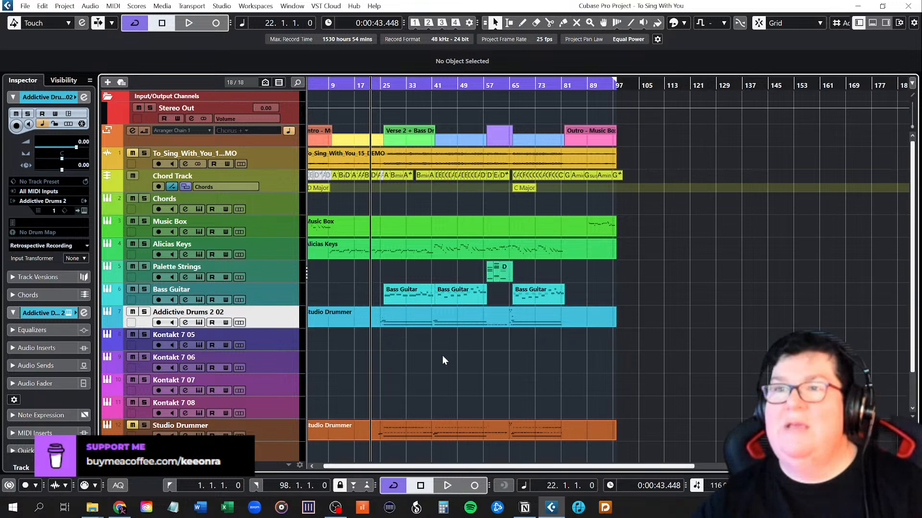
key(space)
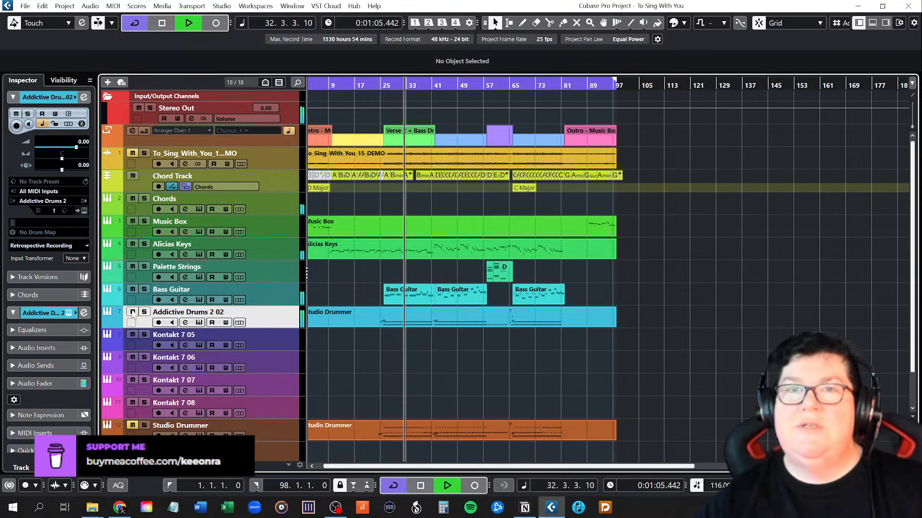
click(133, 312)
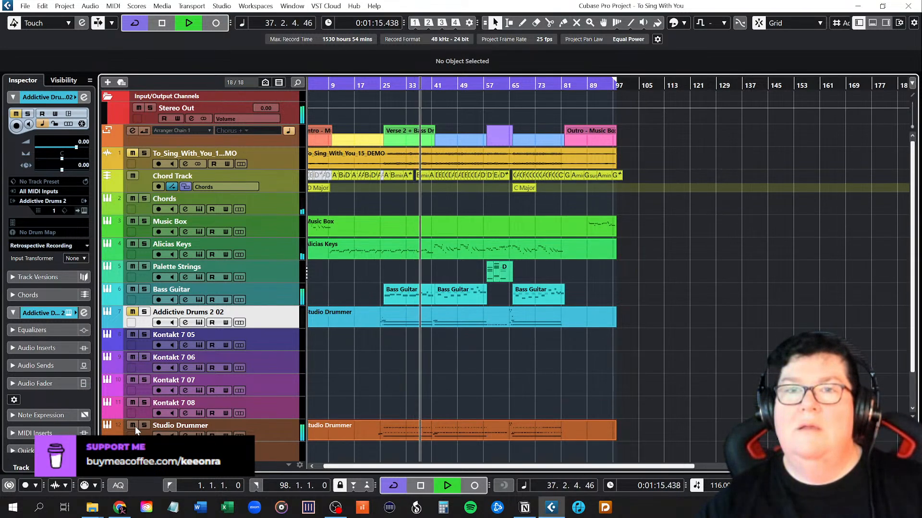
click(133, 425)
click(133, 311)
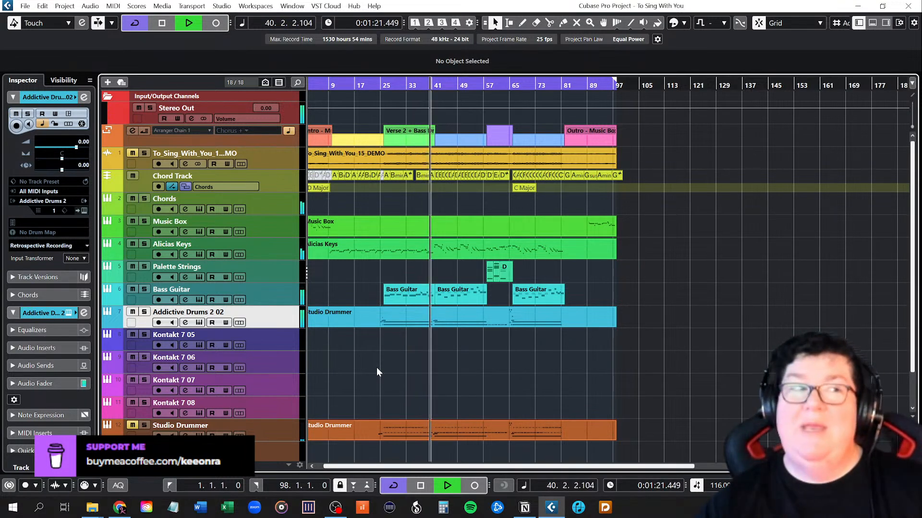
key(space)
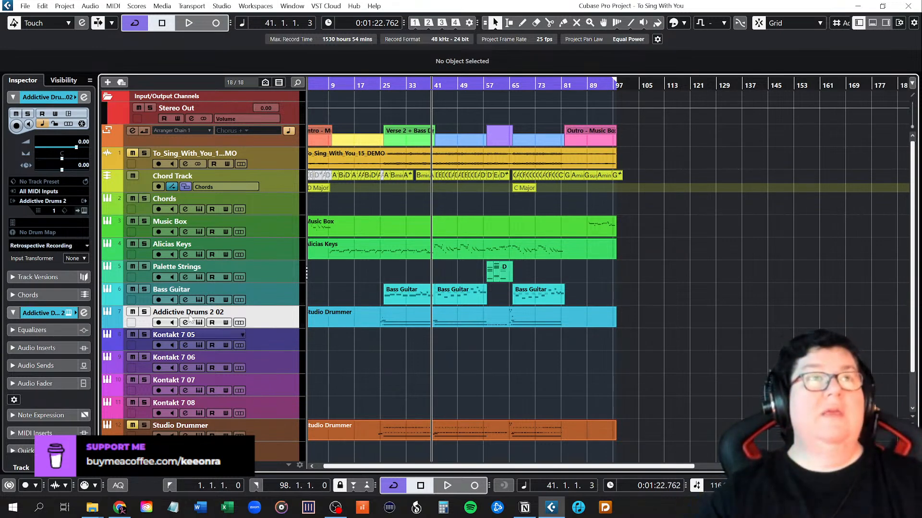
Hide the Inspector and fit the whole song into the project view.
key(alt+Tab)
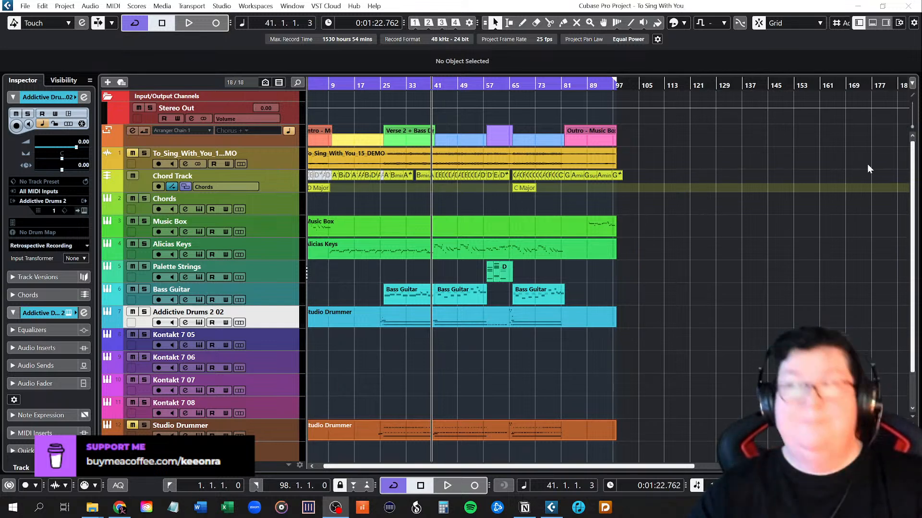
click(857, 24)
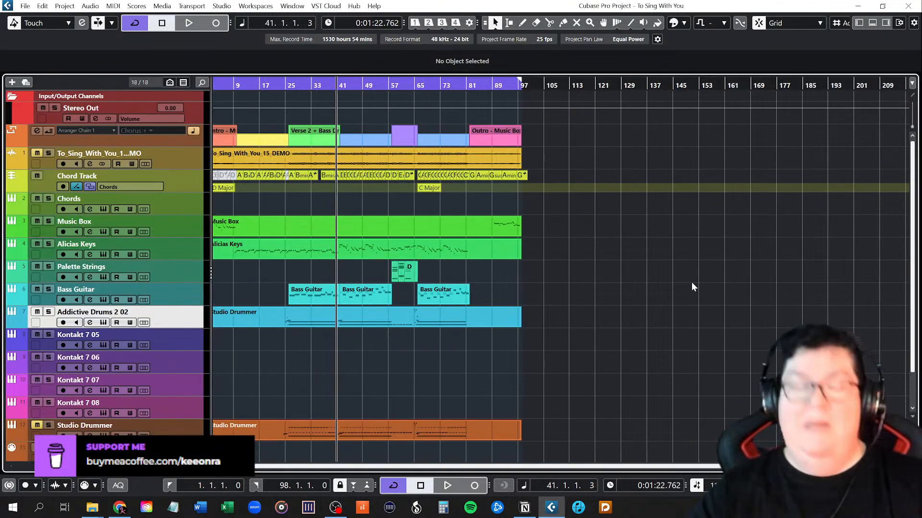
key(shift+f)
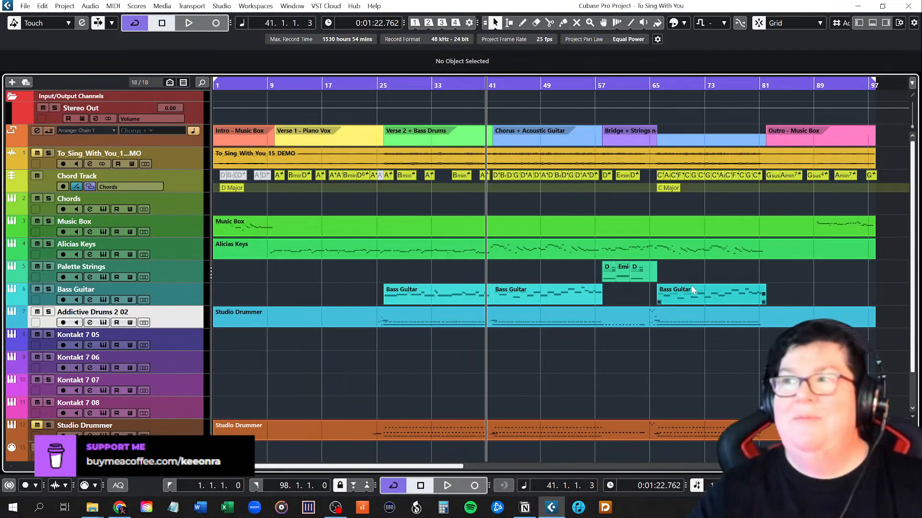
Play the song from bar 1 through the intro and Verse 1, stopping at bar 20.
key(Home)
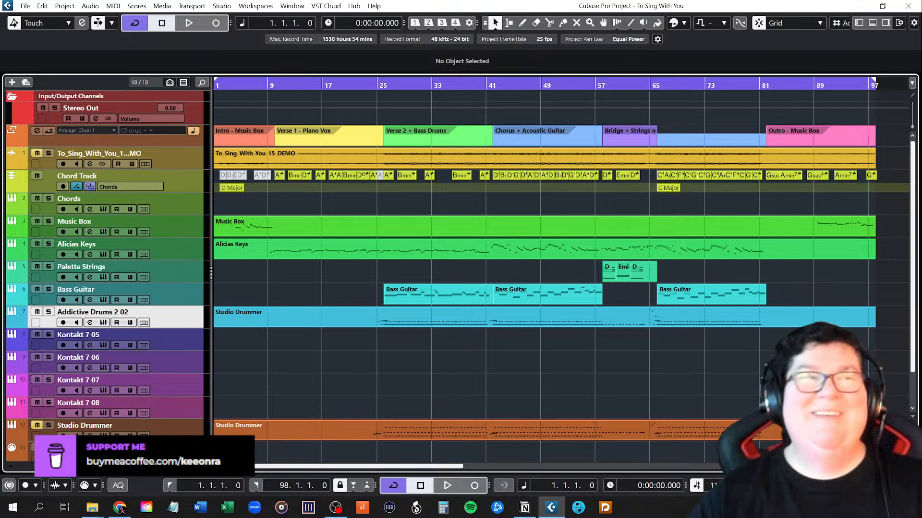
click(189, 24)
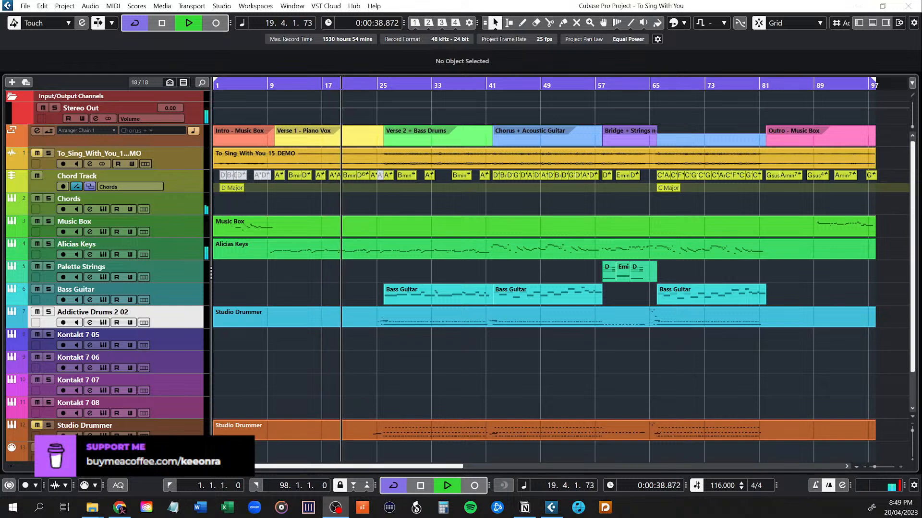
key(space)
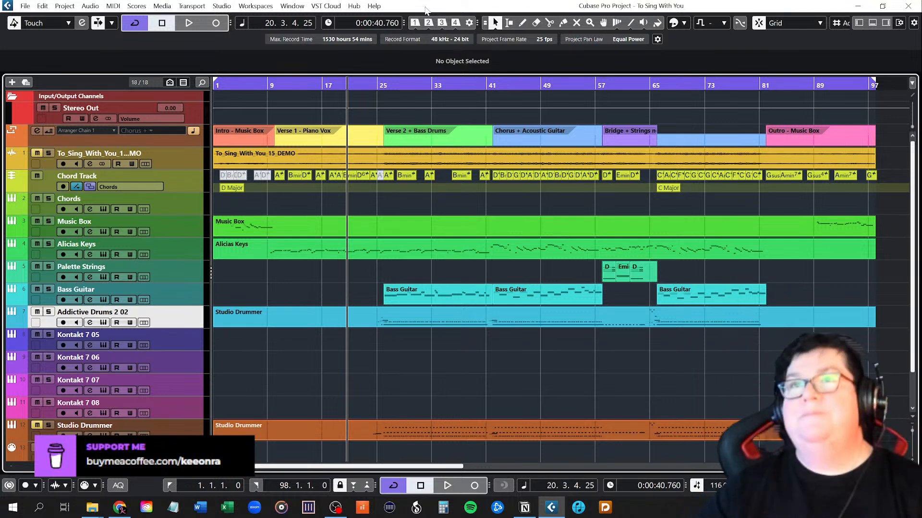
Restart the song from bar 1, play through to the outro, and mute the Chord Track around bar 92.
key(Home)
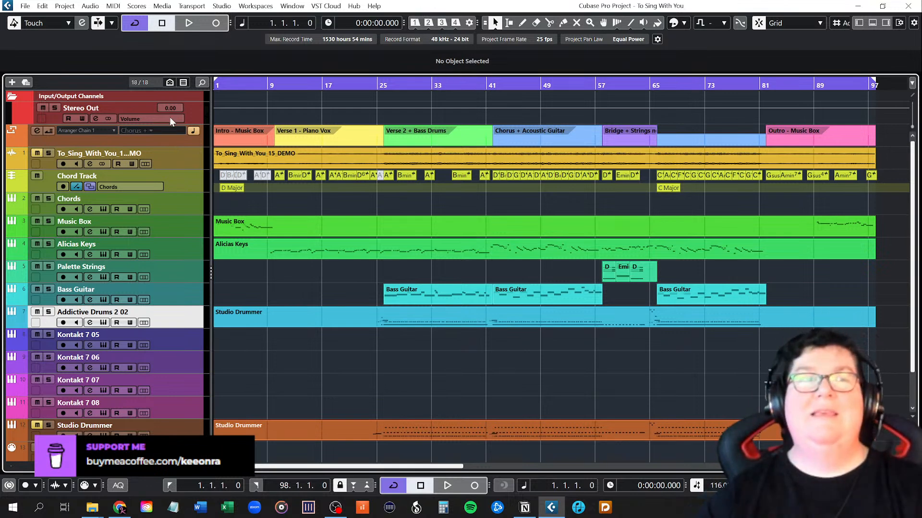
click(189, 23)
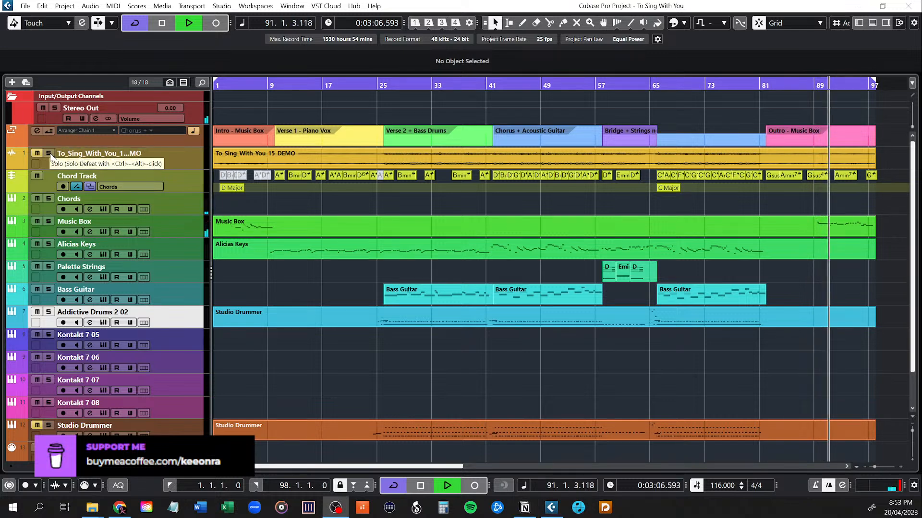
click(37, 175)
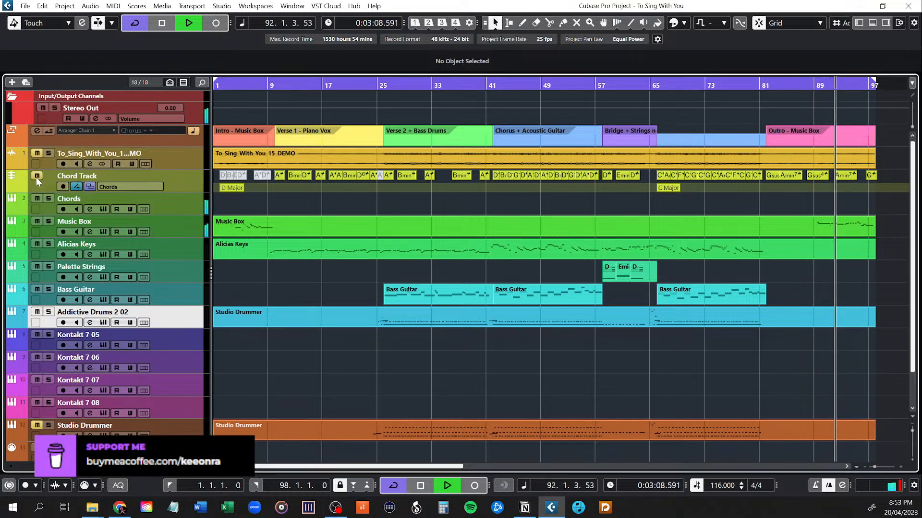